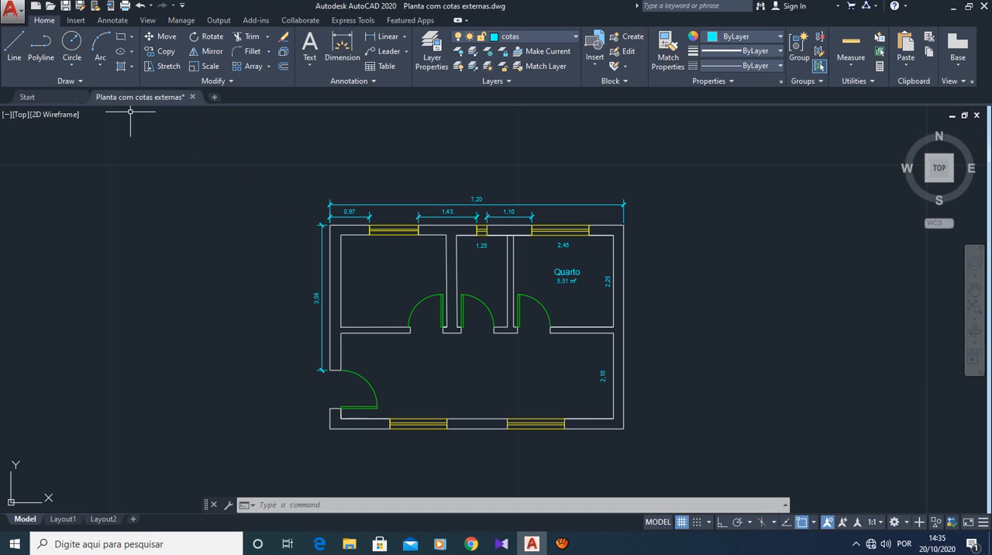
{"action": "left_click", "coordinate": [75, 20]}
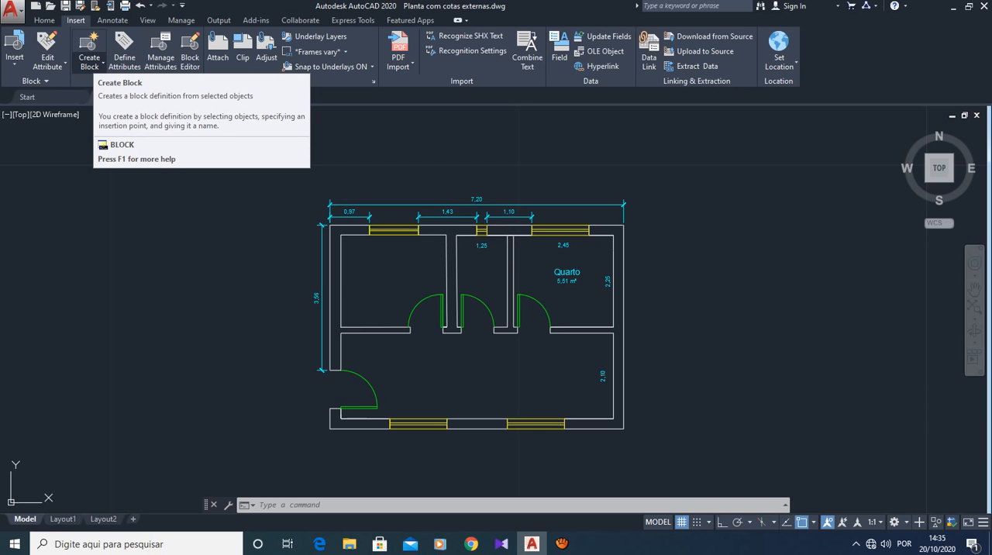
{"action": "left_click", "coordinate": [92, 65]}
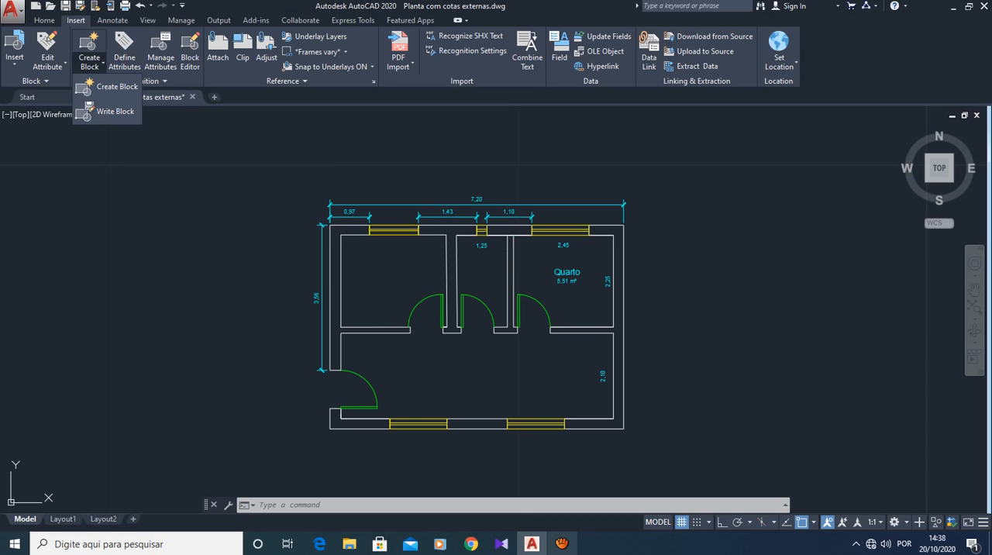
{"action": "left_click", "coordinate": [562, 544]}
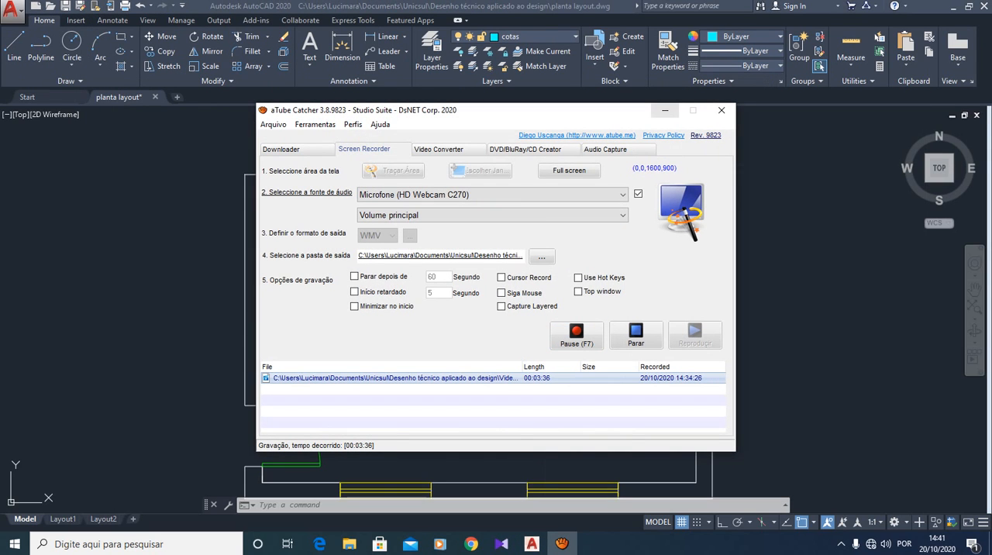
{"action": "left_click", "coordinate": [666, 111]}
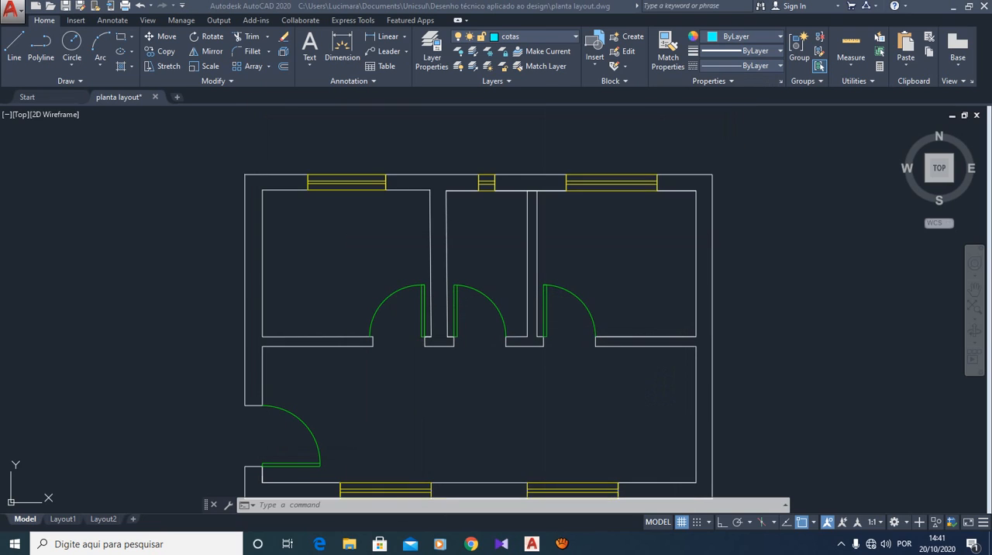
{"action": "left_click", "coordinate": [562, 544]}
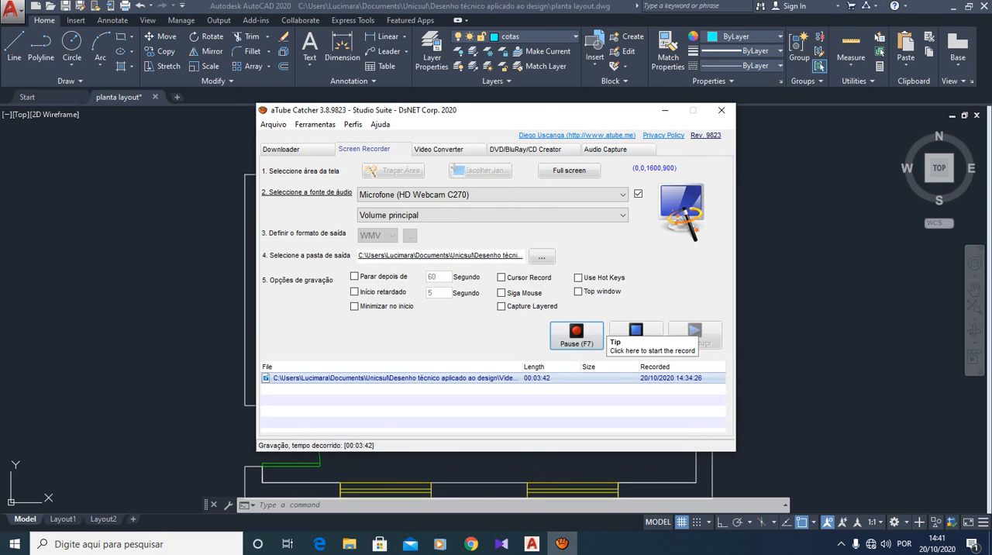
{"action": "left_click", "coordinate": [635, 332]}
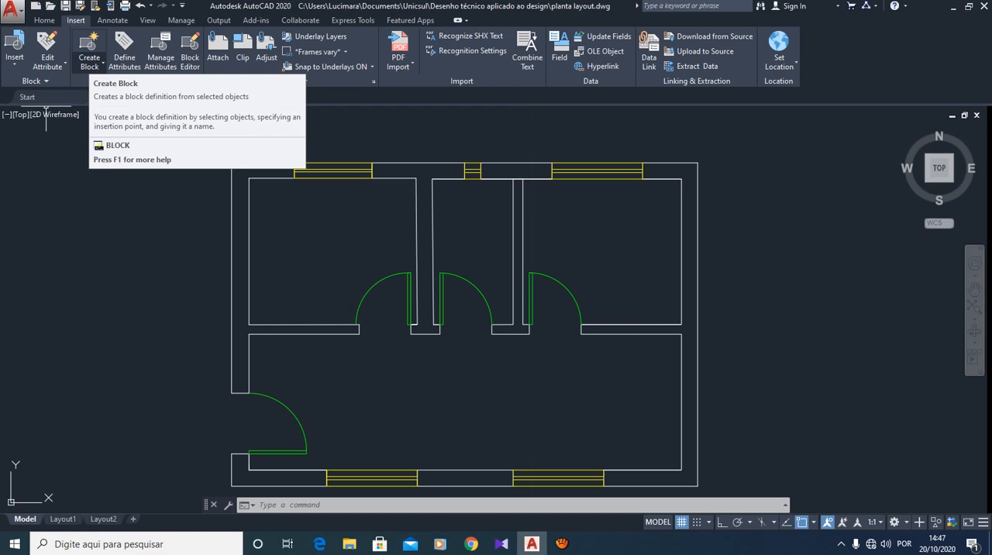
{"action": "left_click", "coordinate": [102, 65]}
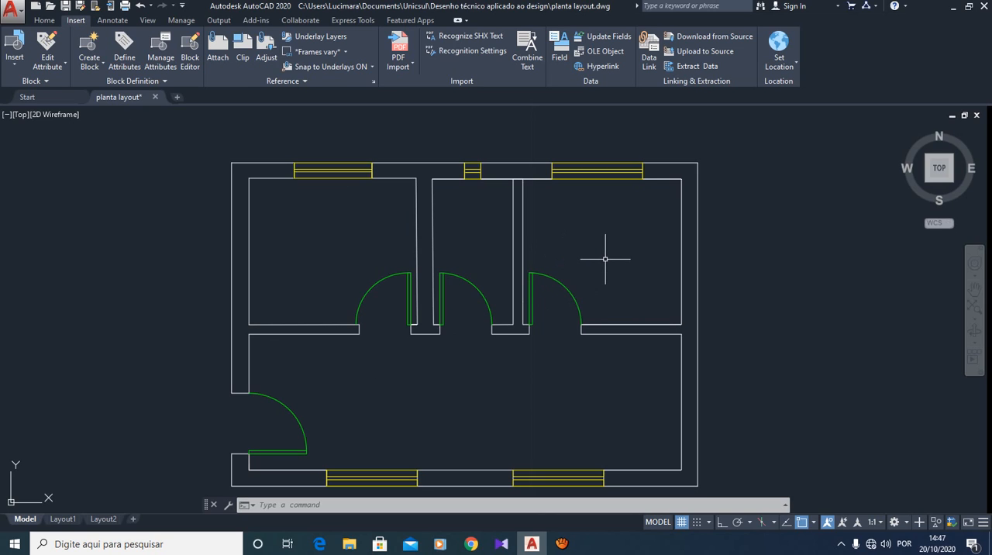
{"action": "key", "text": "Escape"}
{"action": "key", "text": "Escape"}
{"action": "key", "text": "Escape"}
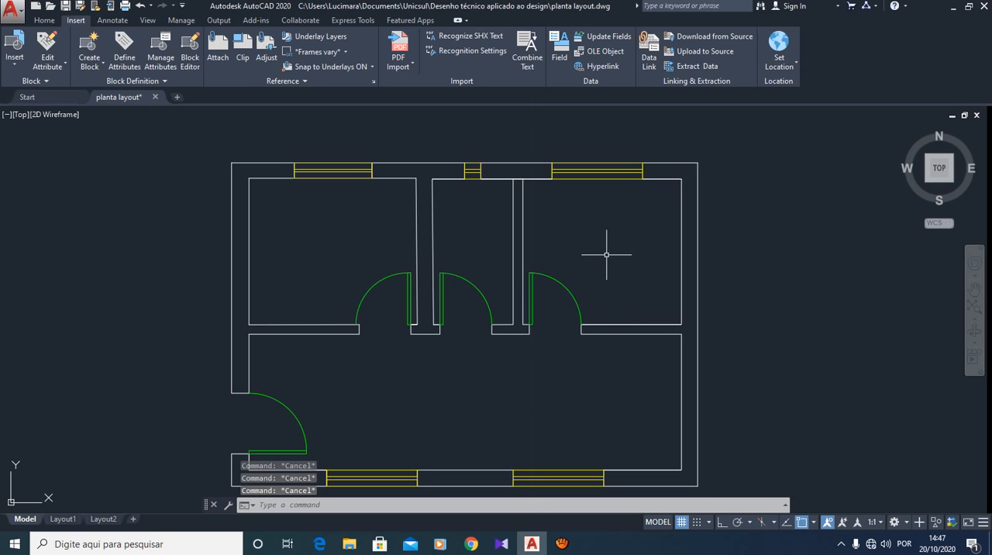
- Start a block definition named Porta70 from the upper-right room's door, with its base point at the swing arc's lower end
{"action": "left_click", "coordinate": [610, 263]}
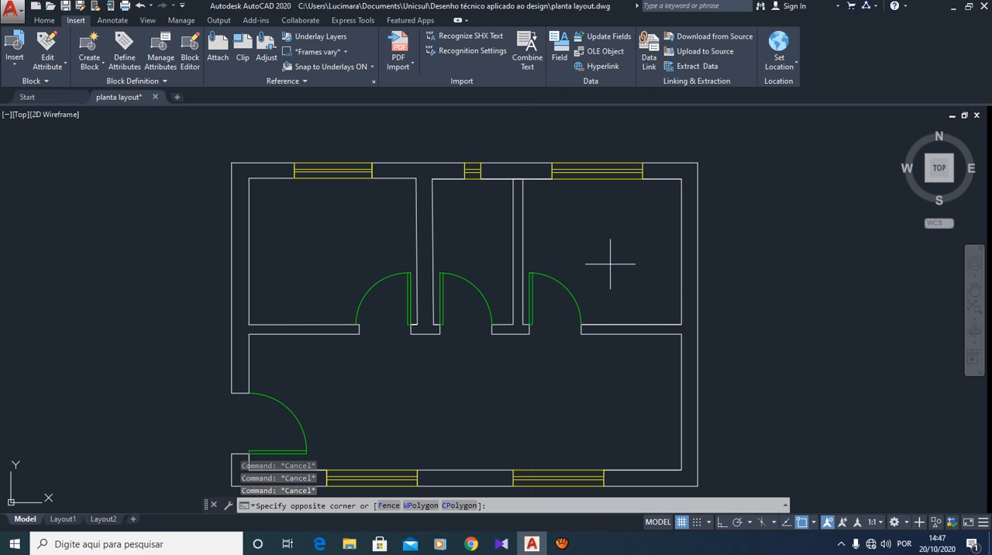
{"action": "left_click", "coordinate": [541, 306]}
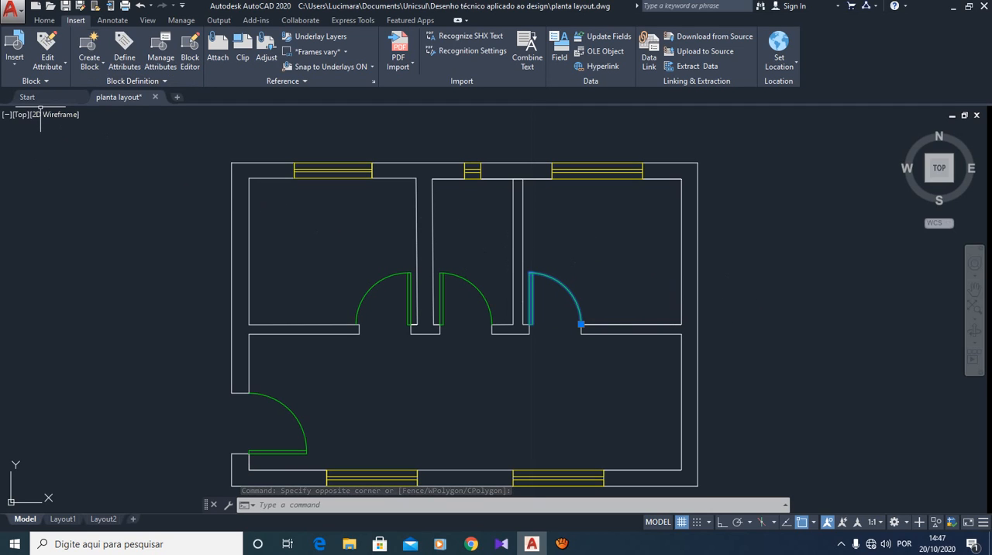
{"action": "left_click", "coordinate": [90, 64]}
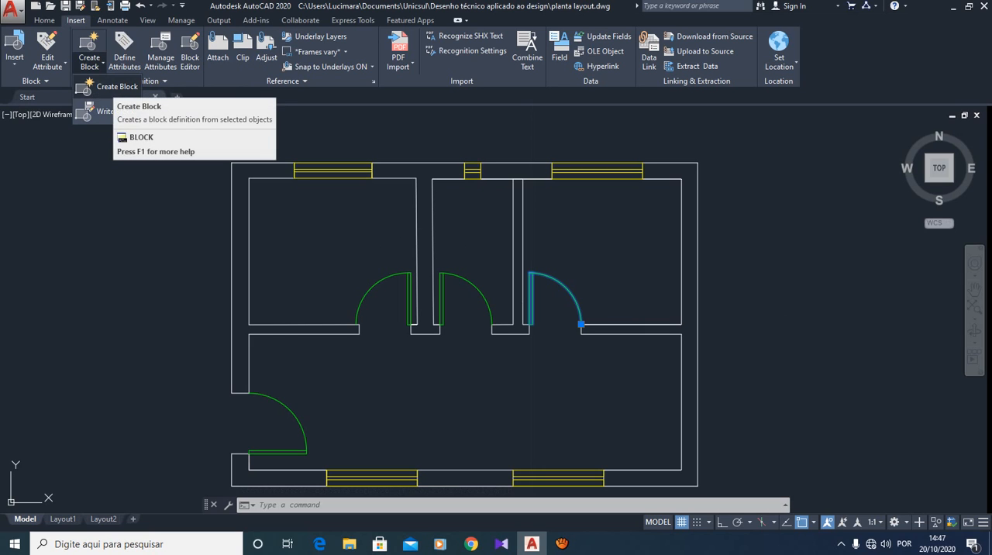
{"action": "left_click", "coordinate": [109, 86]}
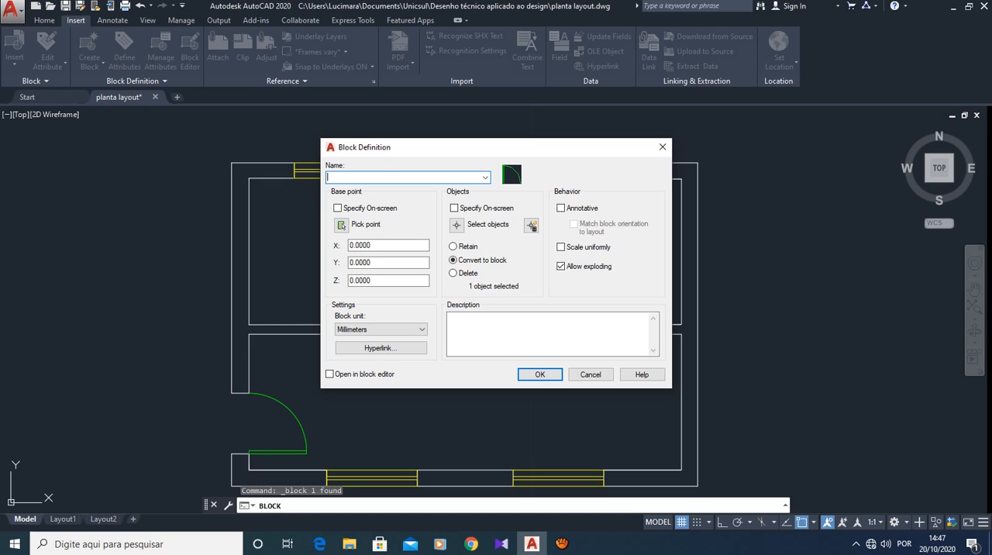
{"action": "type", "text": "Porta"}
{"action": "type", "text": "70"}
{"action": "left_click", "coordinate": [342, 225]}
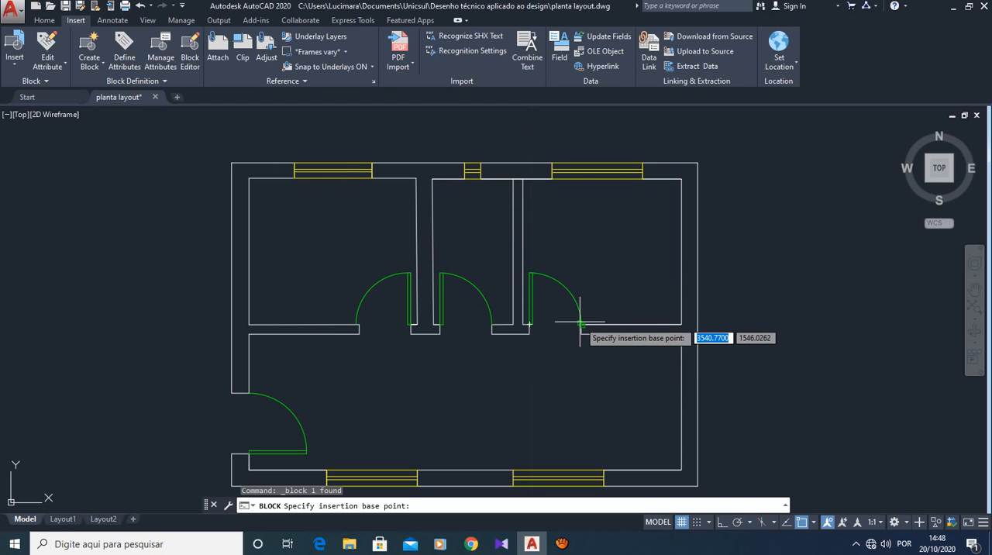
{"action": "left_click", "coordinate": [581, 322]}
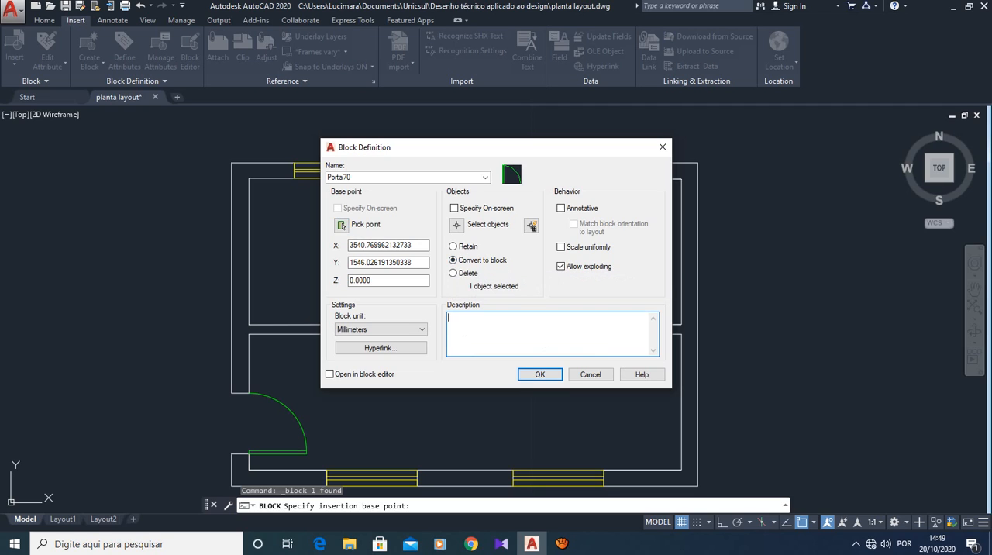
- Add the description "Porta abertura 70" to the Porta70 block and create it
{"action": "type", "text": "Porta abertura 70"}
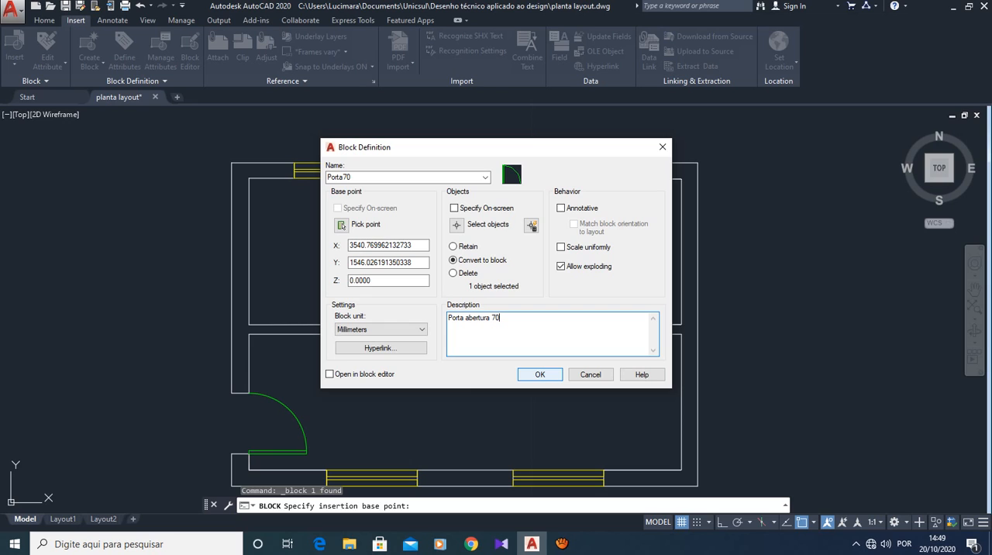
{"action": "left_click", "coordinate": [532, 372]}
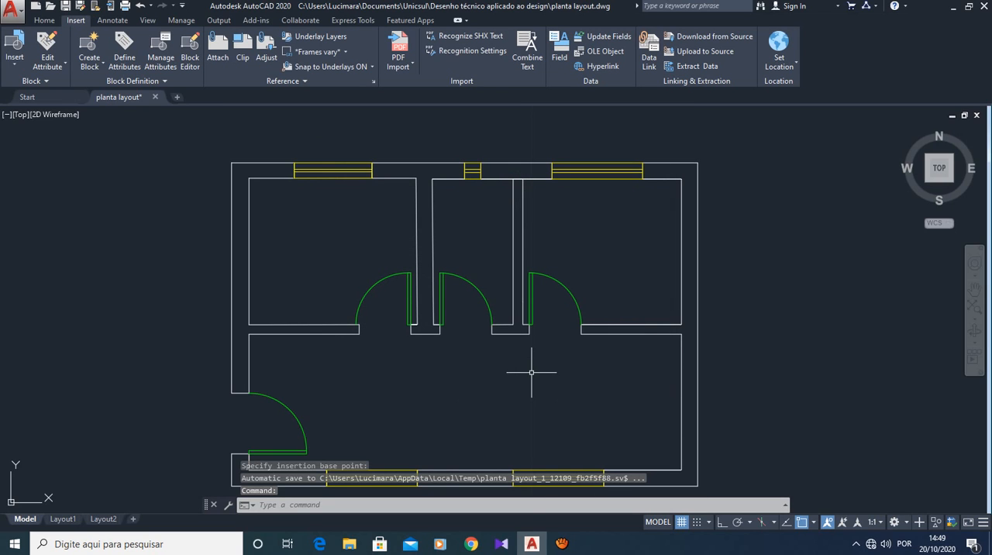
{"action": "key", "text": "Escape"}
{"action": "key", "text": "Escape"}
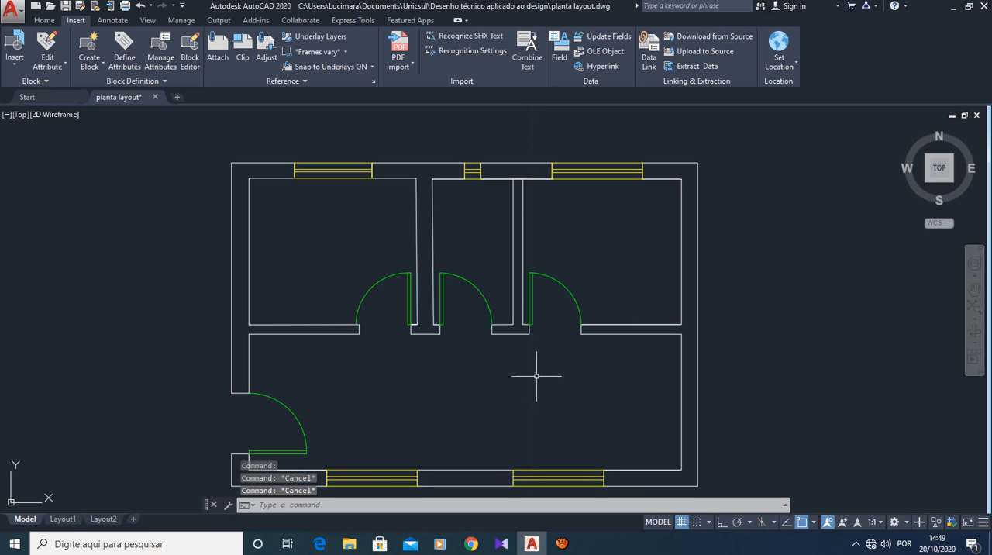
{"action": "key", "text": "Escape"}
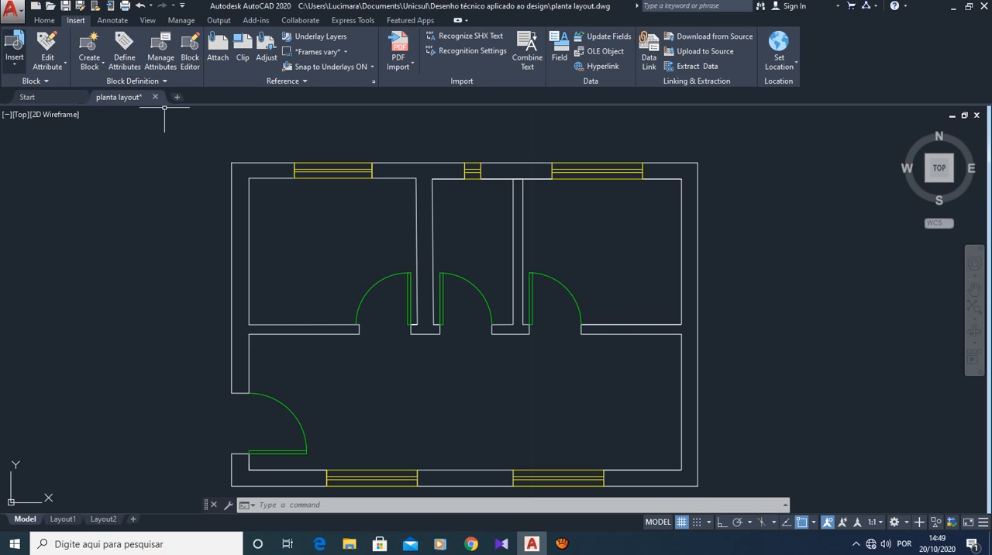
- Insert a copy of the Porta70 door block in the empty area outside the plan's west wall
{"action": "left_click", "coordinate": [15, 48]}
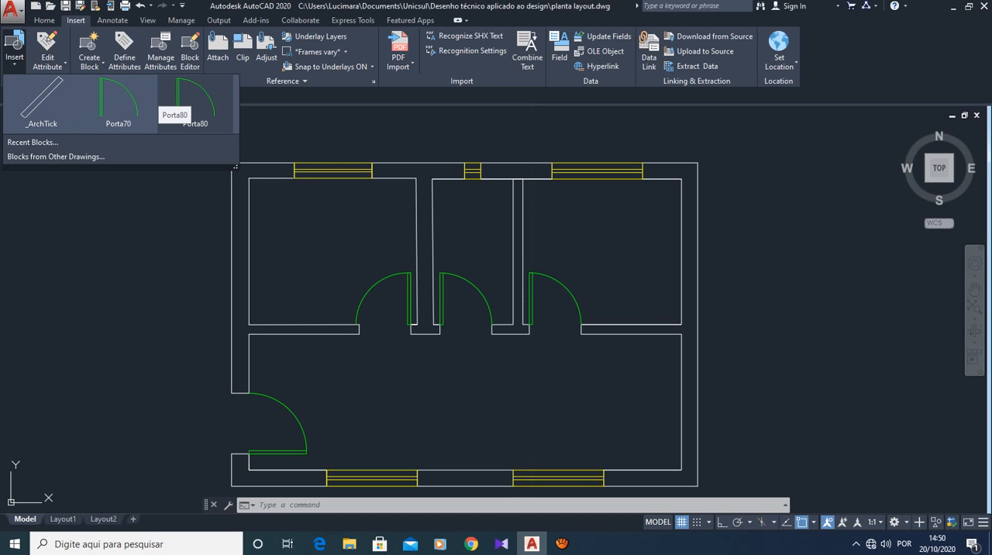
{"action": "left_click", "coordinate": [176, 102]}
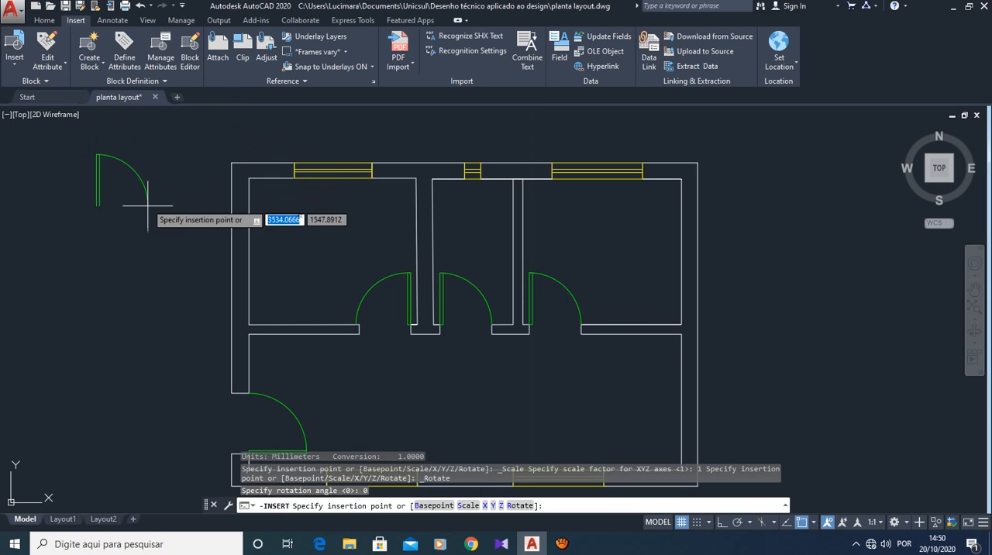
{"action": "left_click", "coordinate": [161, 294]}
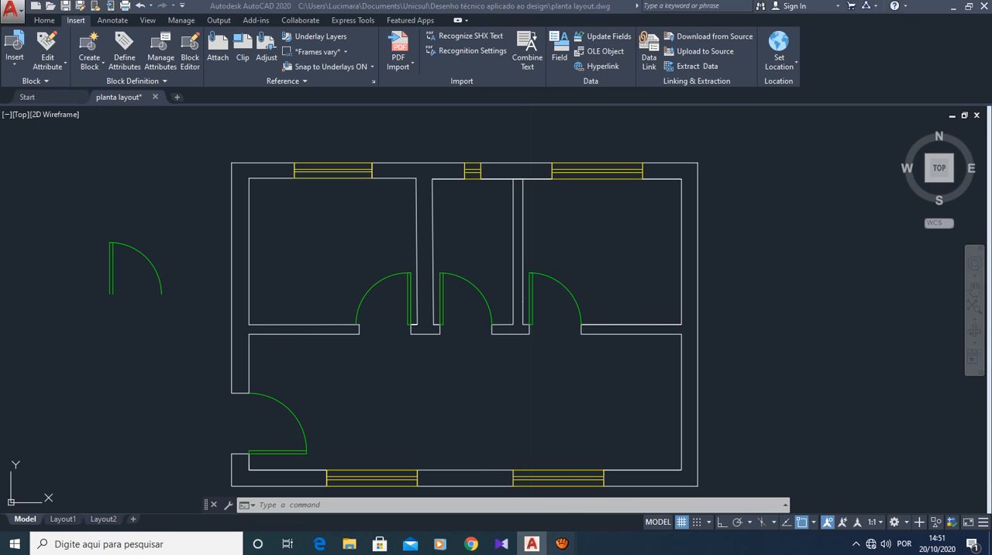
{"action": "mouse_move", "coordinate": [562, 543]}
{"action": "left_click", "coordinate": [496, 490]}
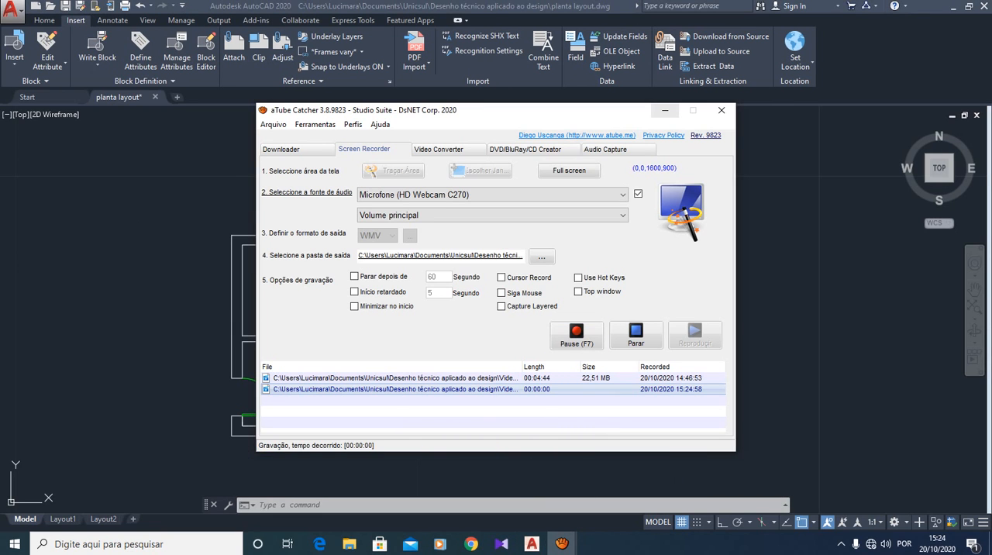
{"action": "left_click", "coordinate": [665, 110]}
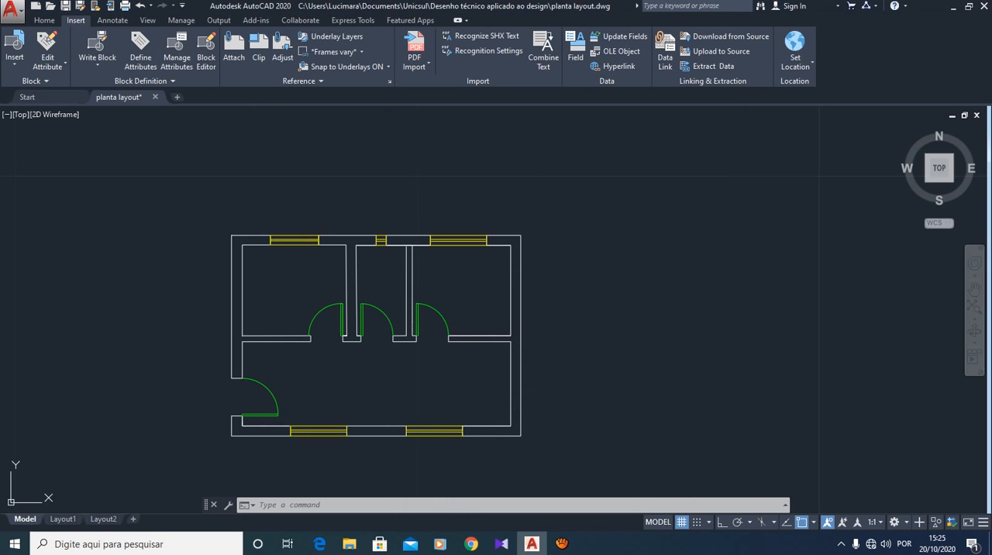
{"action": "right_click", "coordinate": [142, 264]}
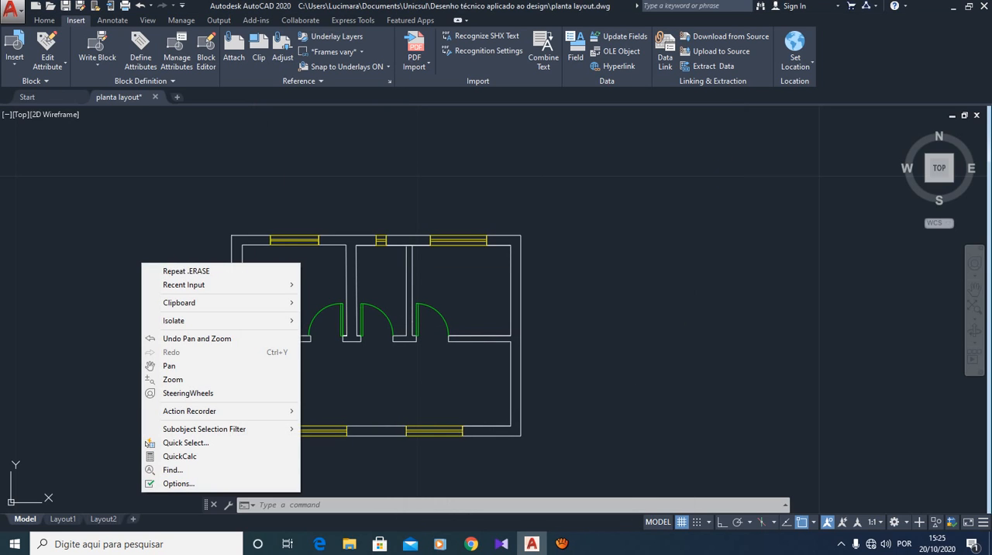
{"action": "left_click", "coordinate": [664, 303]}
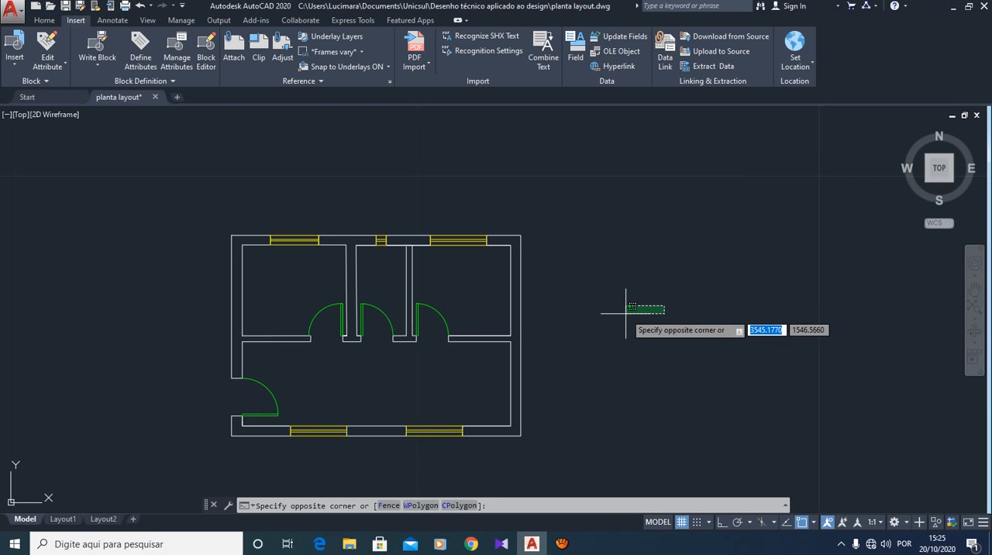
{"action": "key", "text": "Escape"}
- Set up a Write Block export of the upper-right room's window, with the base point at the window's lower-left corner
{"action": "scroll", "coordinate": [344, 354], "scroll_direction": "up", "scroll_amount": 3}
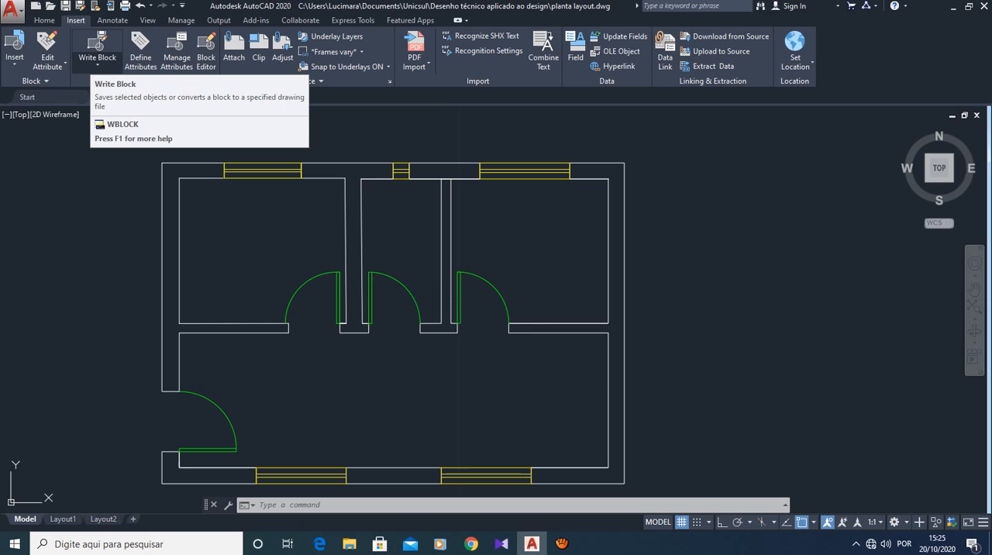
{"action": "left_click", "coordinate": [97, 65]}
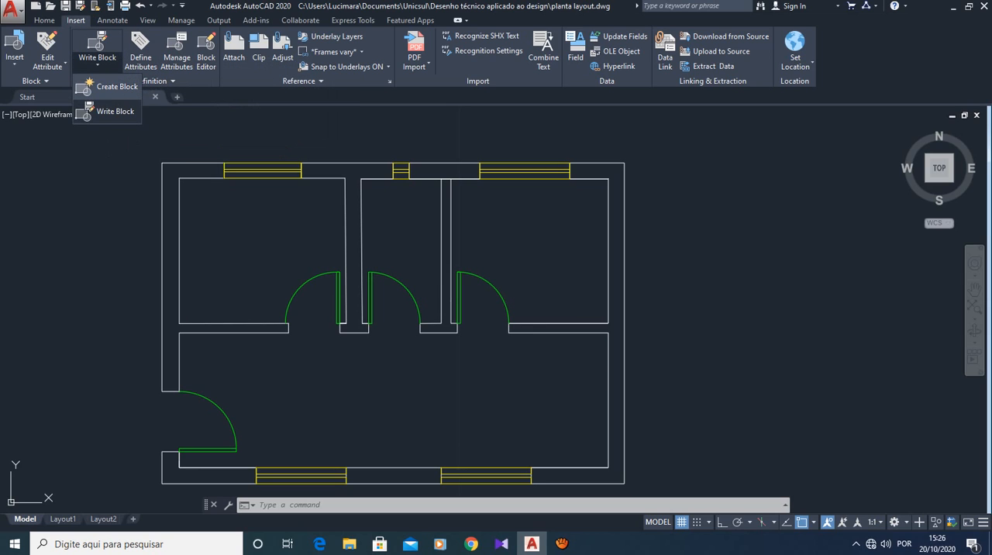
{"action": "left_click", "coordinate": [114, 111]}
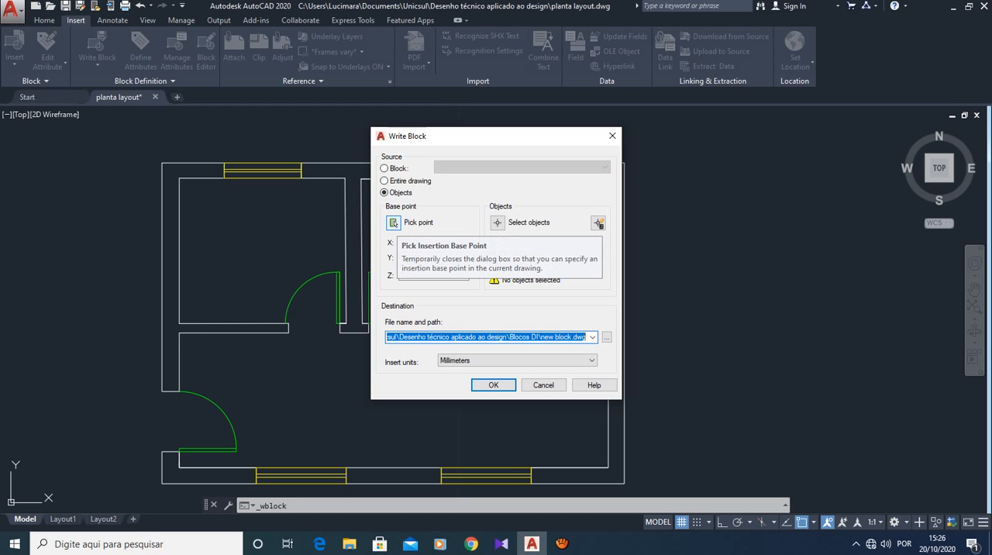
{"action": "left_click", "coordinate": [394, 223]}
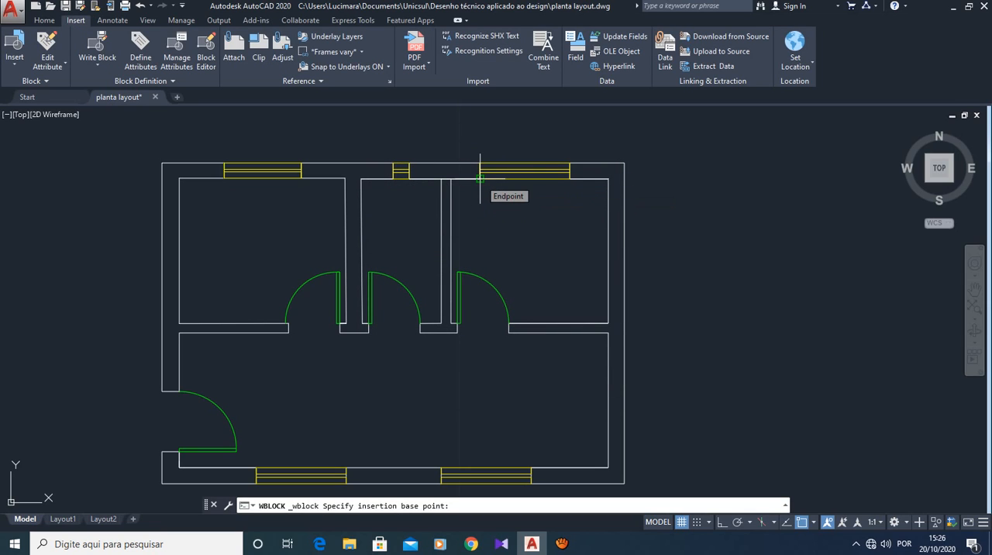
{"action": "left_click", "coordinate": [480, 178]}
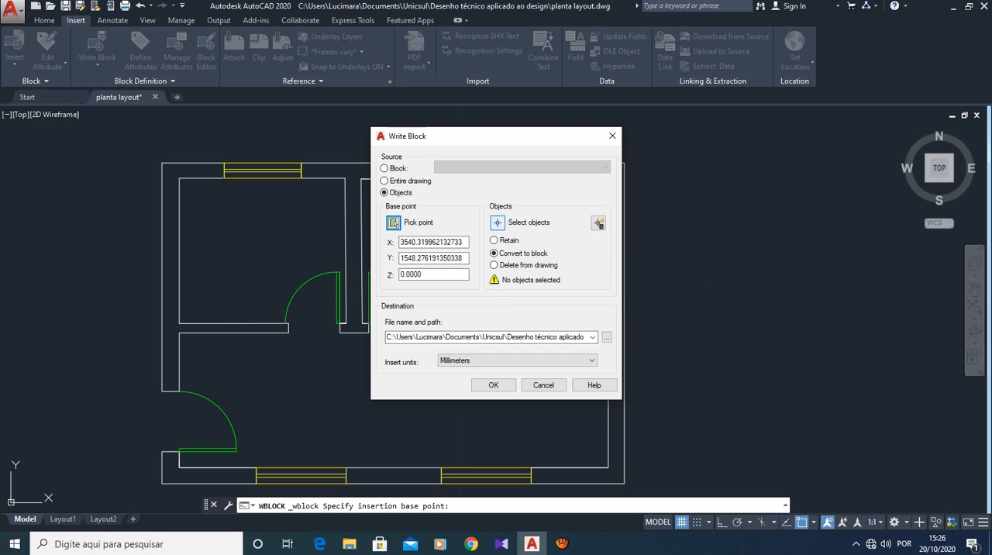
{"action": "left_click", "coordinate": [498, 223]}
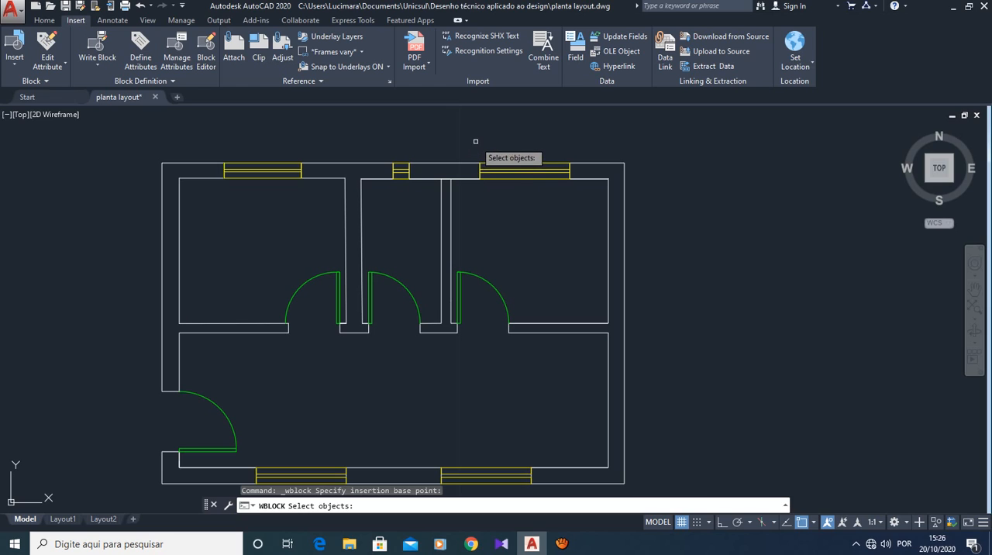
{"action": "left_click", "coordinate": [476, 141]}
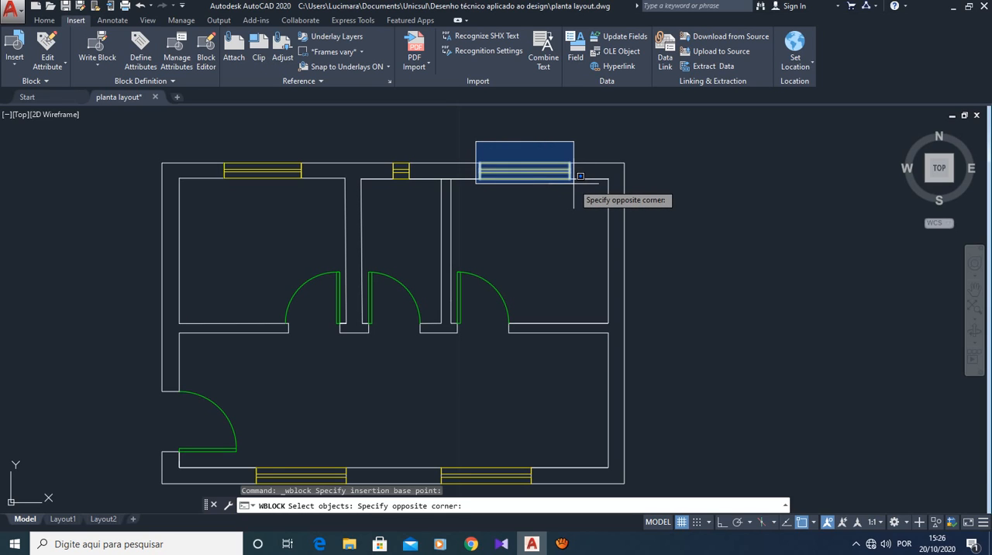
{"action": "left_click", "coordinate": [580, 176]}
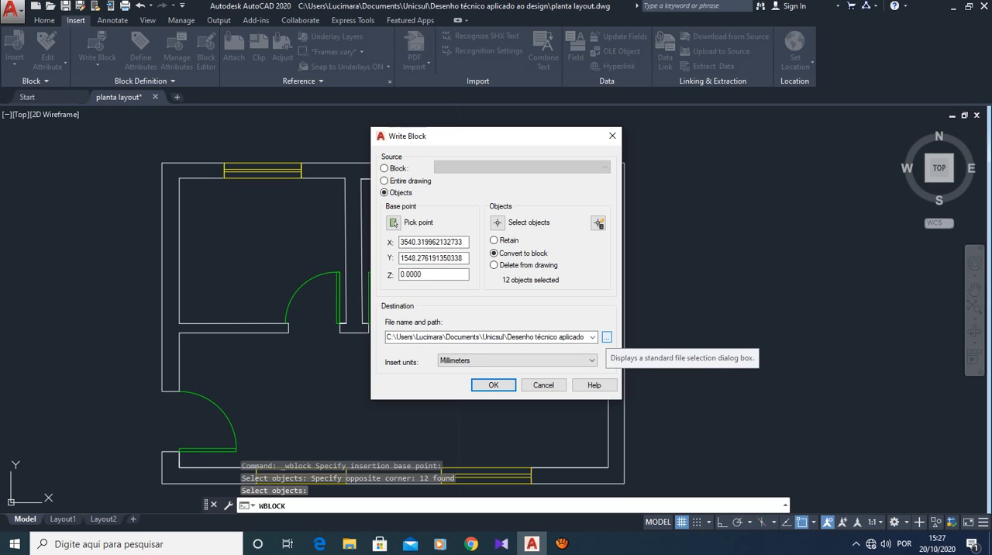
- Create a folder named Blocos Janelas inside Desenho técnico aplicado ao design and open it as the block export's destination
{"action": "left_click", "coordinate": [607, 337]}
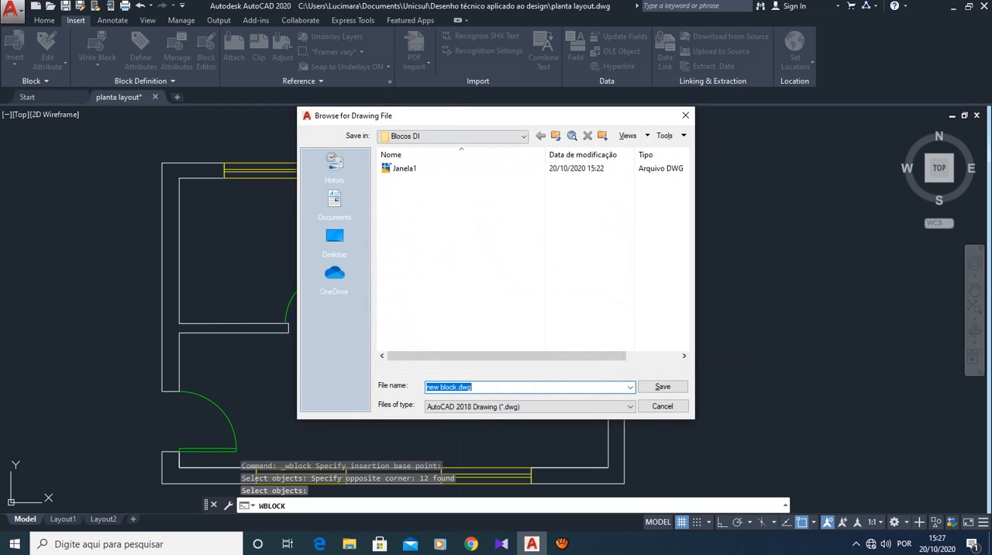
{"action": "left_click", "coordinate": [524, 136]}
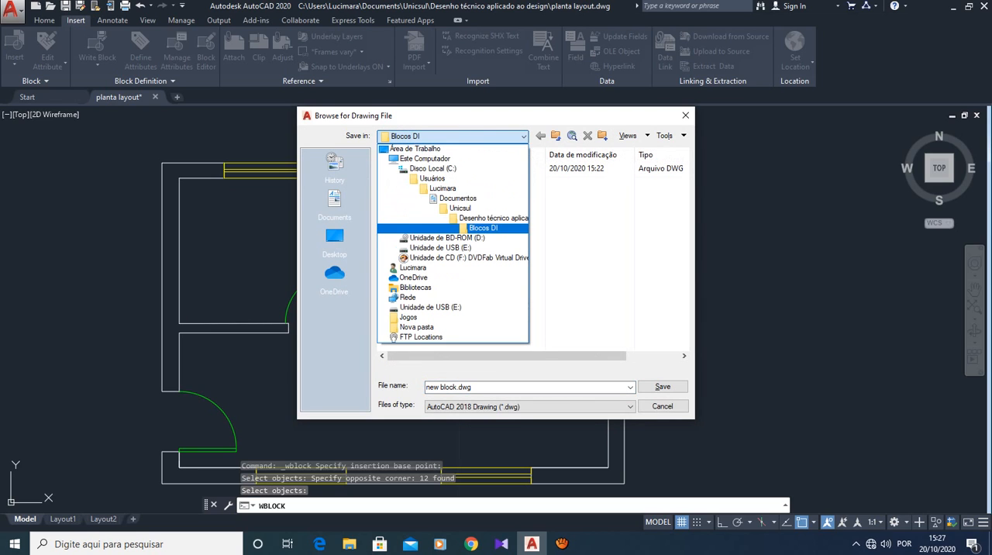
{"action": "left_click", "coordinate": [460, 207]}
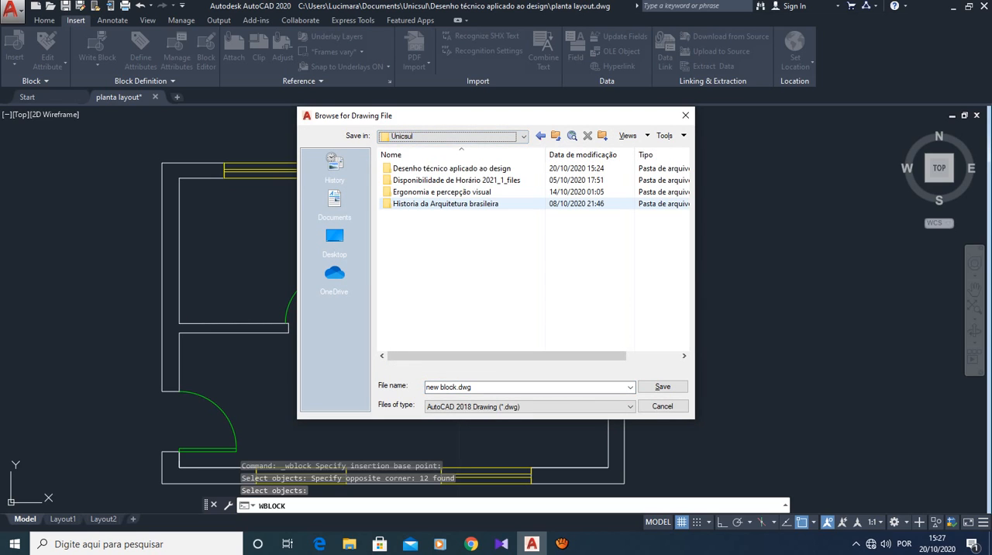
{"action": "double_click", "coordinate": [452, 168]}
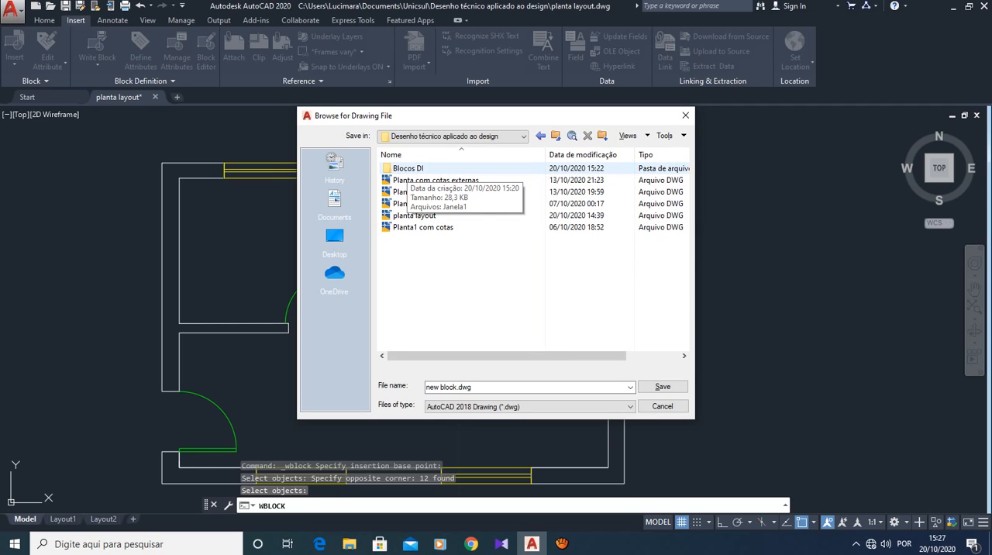
{"action": "right_click", "coordinate": [432, 275]}
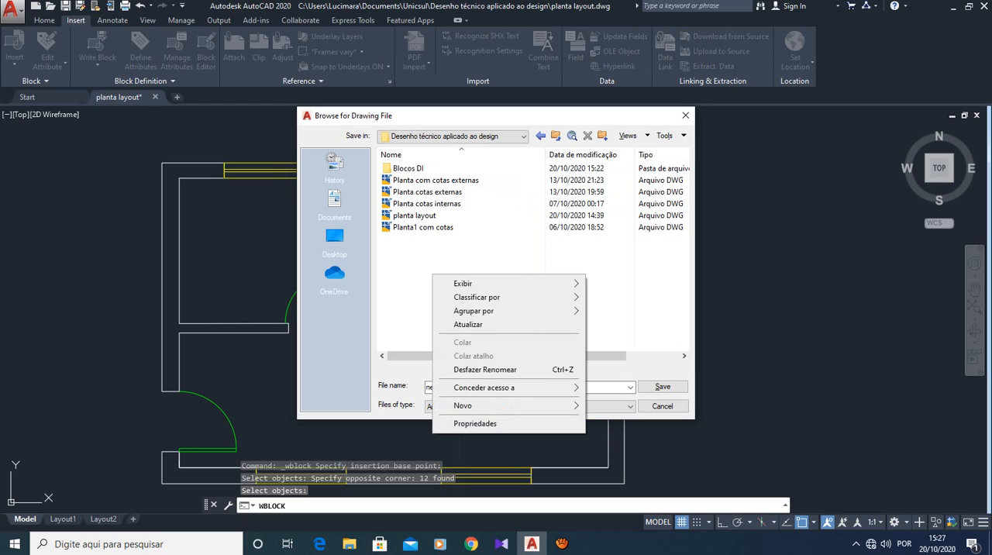
{"action": "mouse_move", "coordinate": [496, 406]}
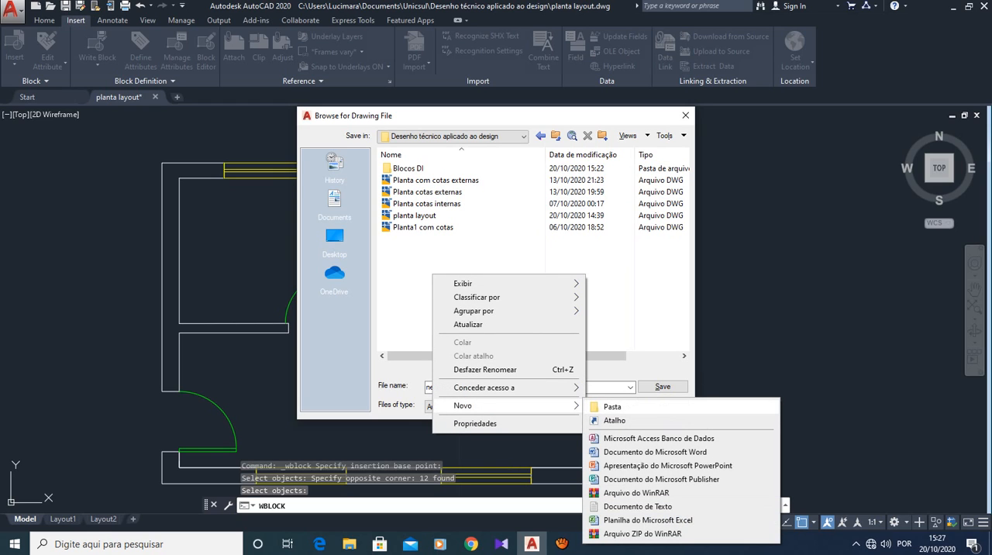
{"action": "left_click", "coordinate": [612, 406]}
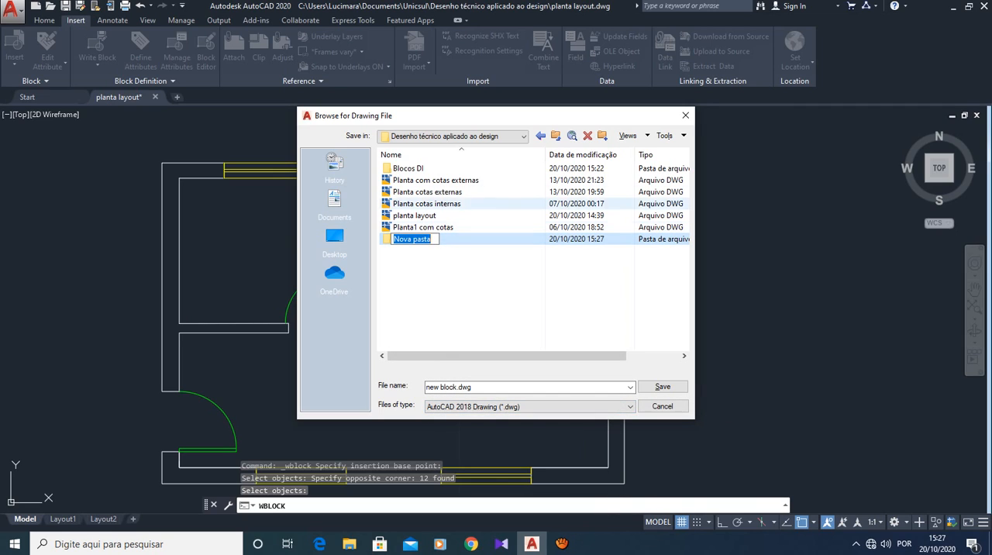
{"action": "type", "text": "B"}
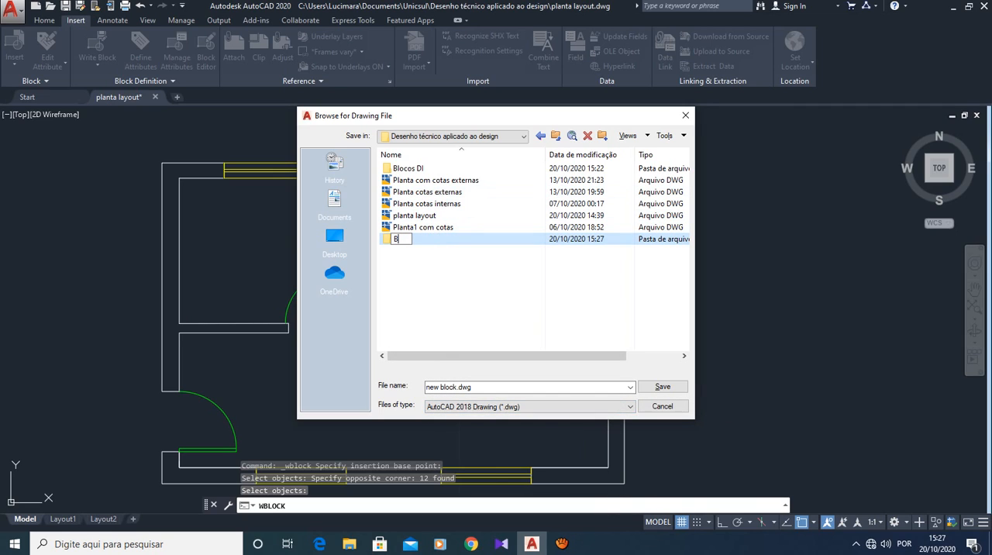
{"action": "type", "text": "locos"}
{"action": "type", "text": "Janelas"}
{"action": "key", "text": "Return"}
{"action": "key", "text": "Return"}
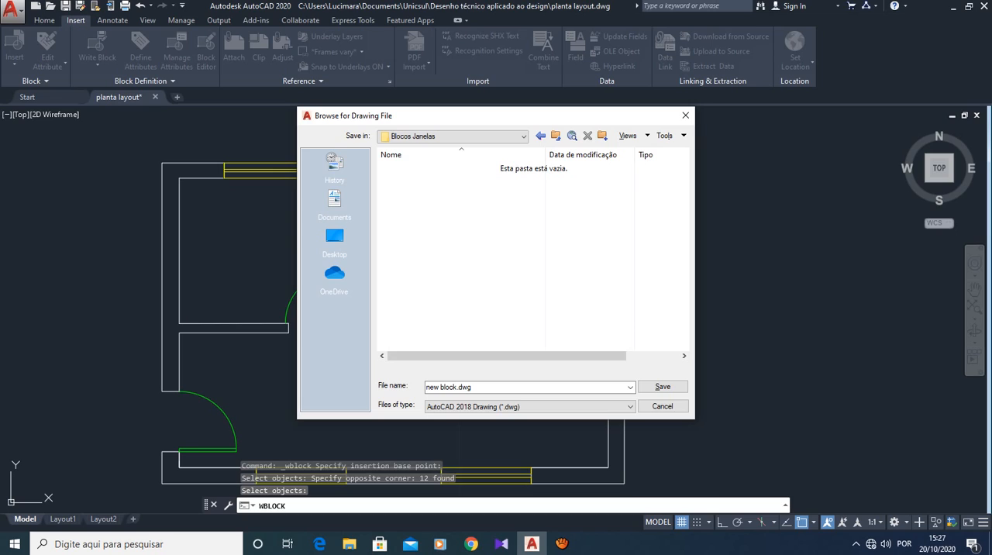
- Name the block file Janela2, save it in the Blocos Janelas folder and complete the Write Block export
{"action": "left_click", "coordinate": [496, 386]}
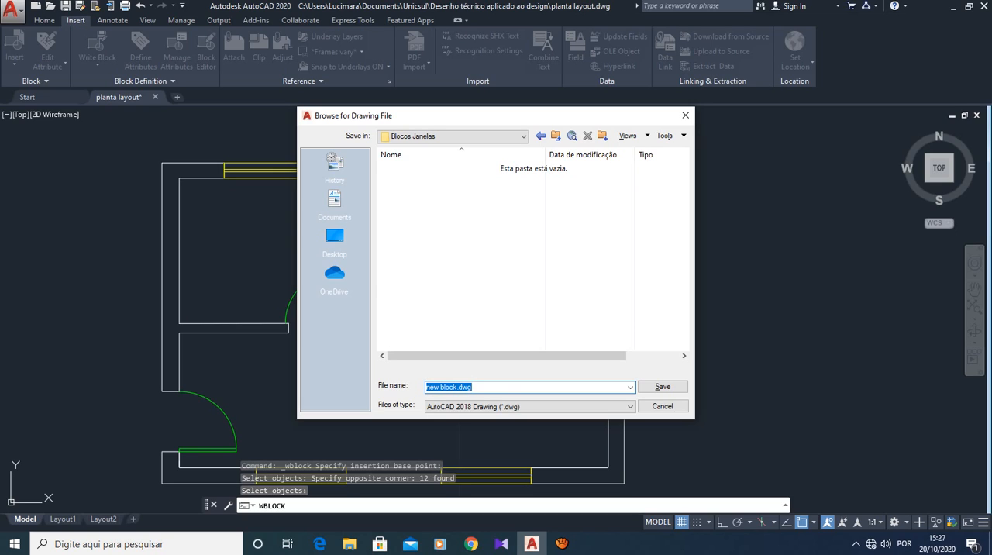
{"action": "type", "text": "Janela2"}
{"action": "key", "text": "Tab"}
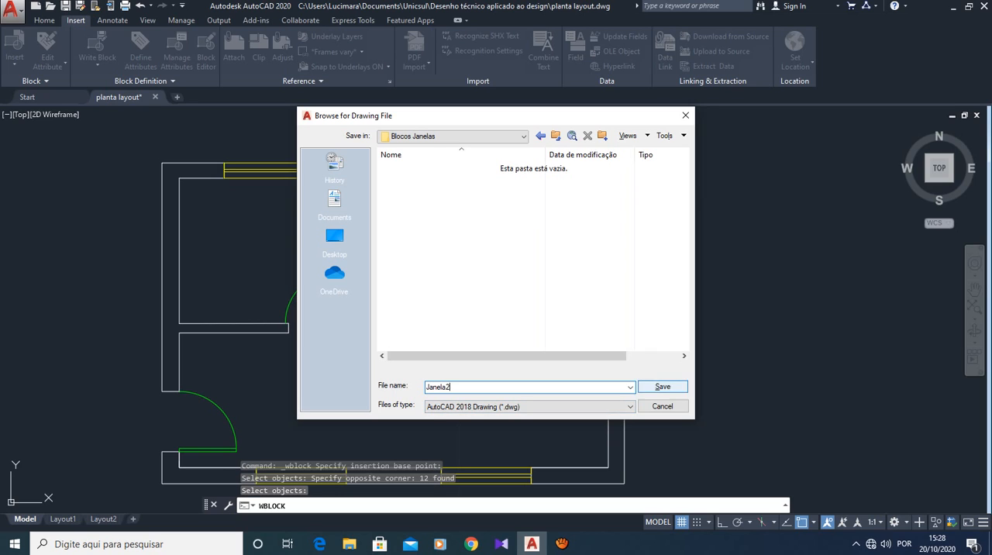
{"action": "left_click", "coordinate": [663, 386]}
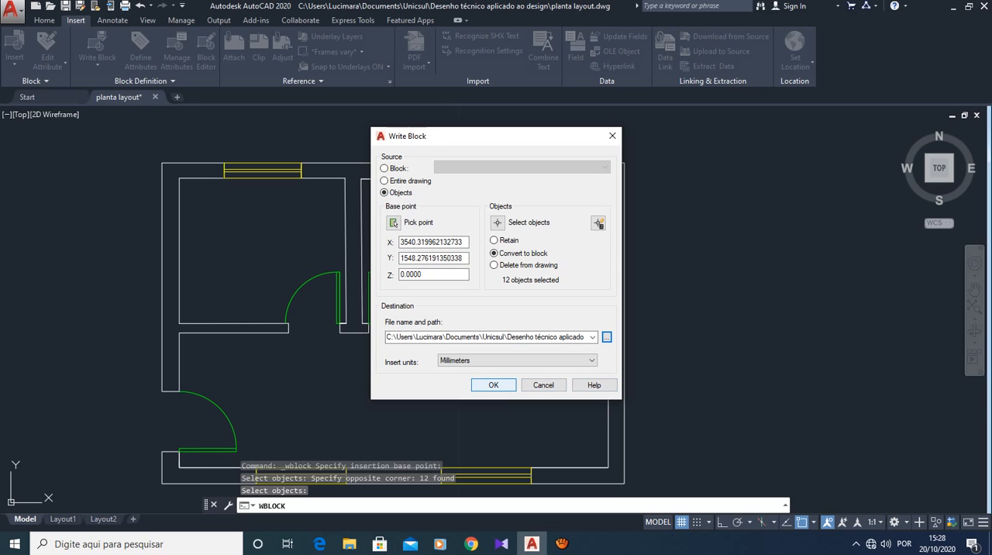
{"action": "left_click", "coordinate": [493, 385]}
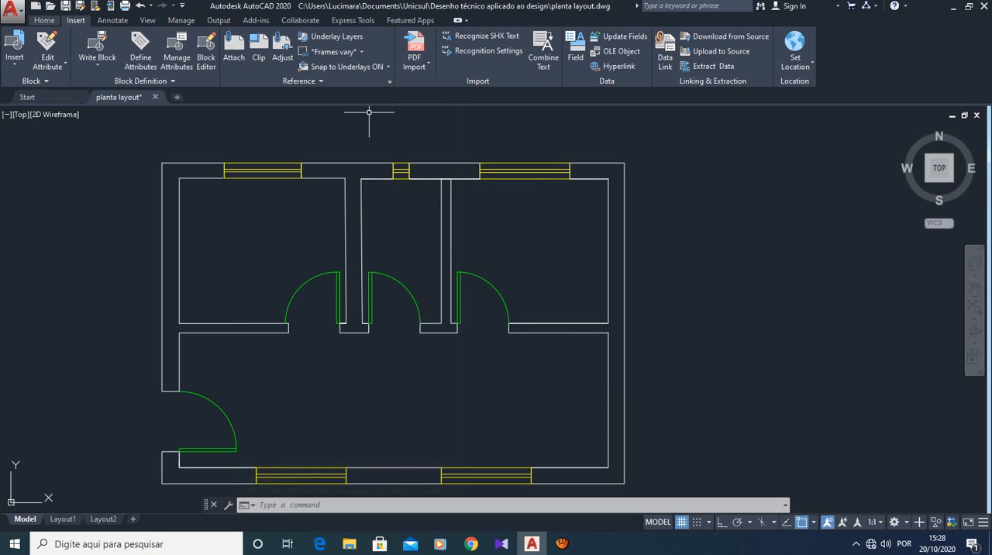
- Make layer 0 the current layer
{"action": "left_click", "coordinate": [44, 20]}
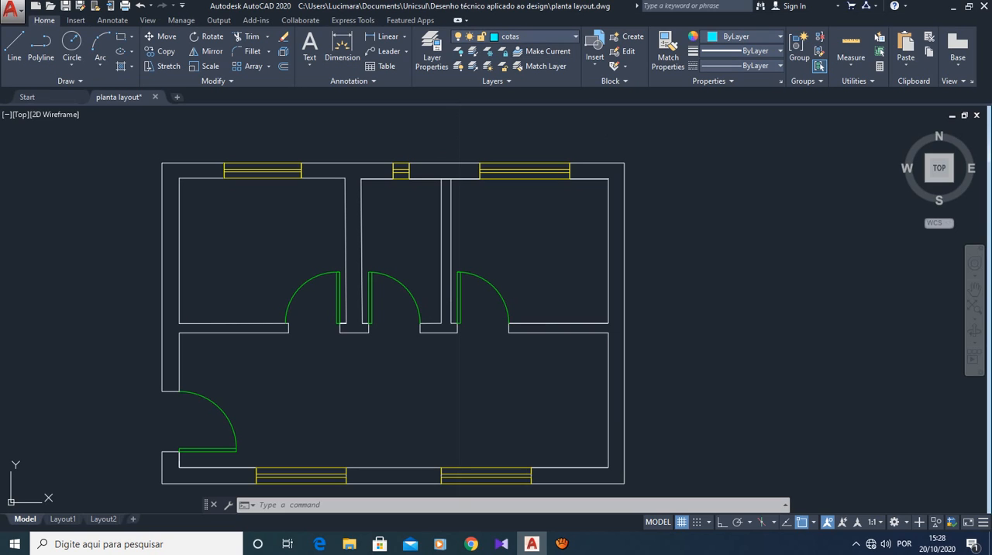
{"action": "left_click", "coordinate": [535, 36]}
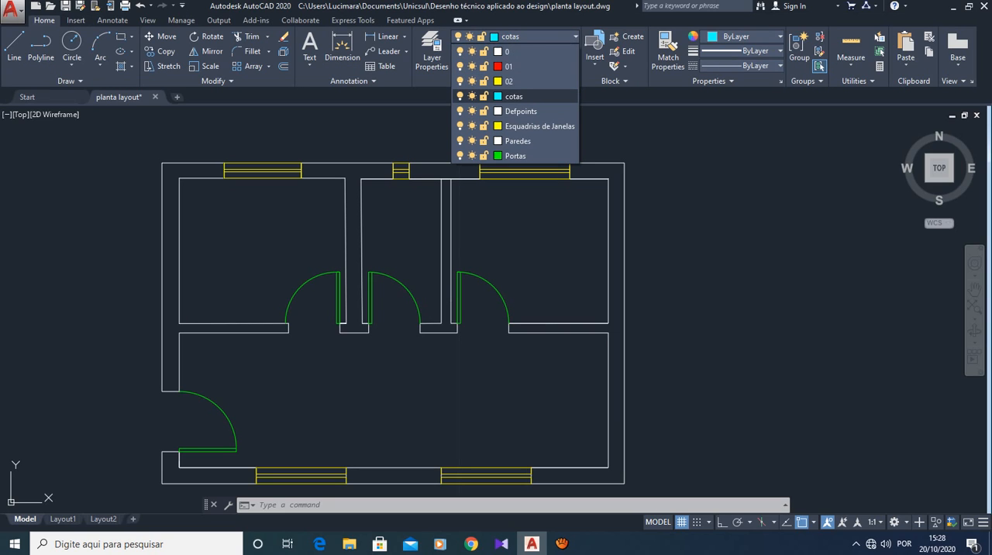
{"action": "left_click", "coordinate": [507, 52]}
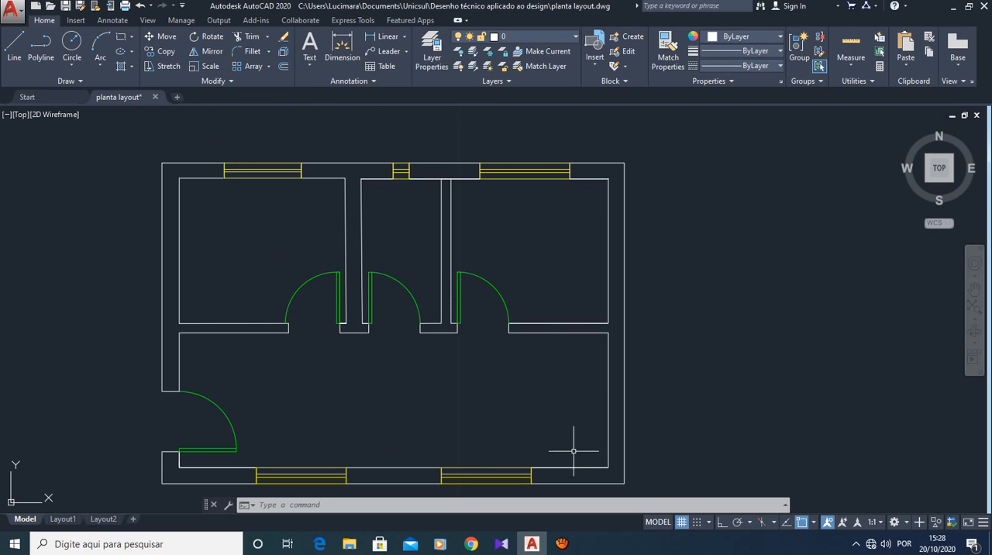
- Set up a Write Block export of the south wall's eastern window, with the base point at the window's upper-left corner
{"action": "scroll", "coordinate": [672, 421], "scroll_direction": "down", "scroll_amount": 2}
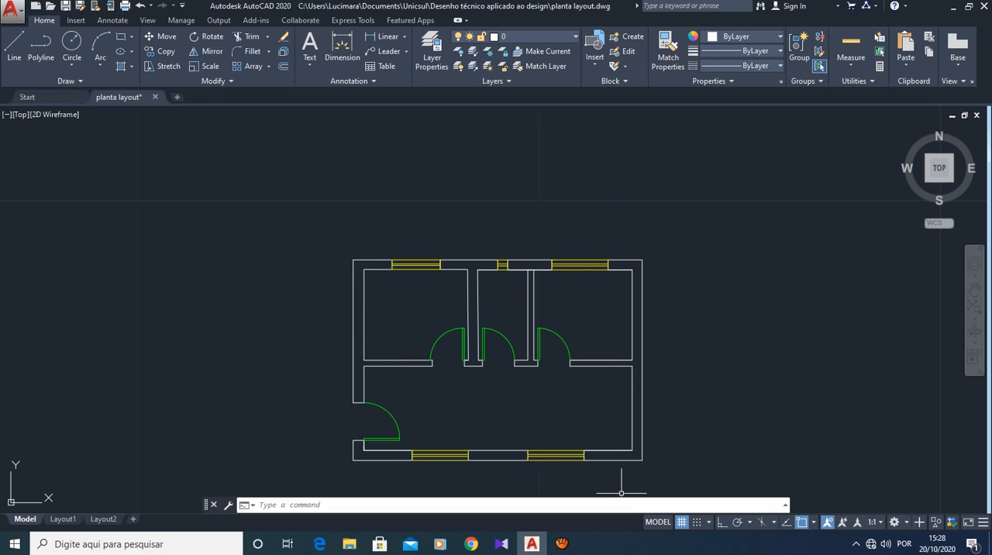
{"action": "scroll", "coordinate": [542, 483], "scroll_direction": "up", "scroll_amount": 2}
{"action": "scroll", "coordinate": [545, 486], "scroll_direction": "up", "scroll_amount": 4}
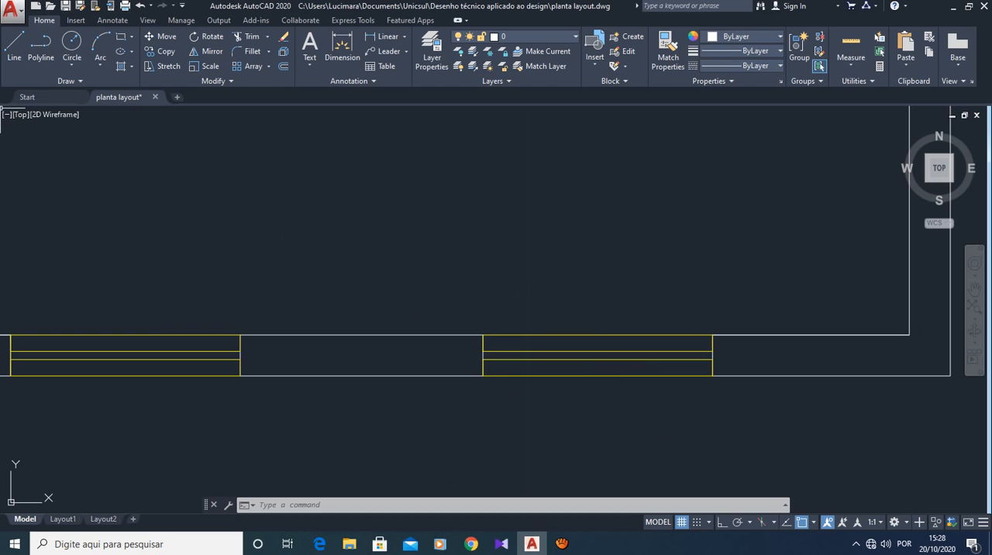
{"action": "left_click", "coordinate": [76, 20]}
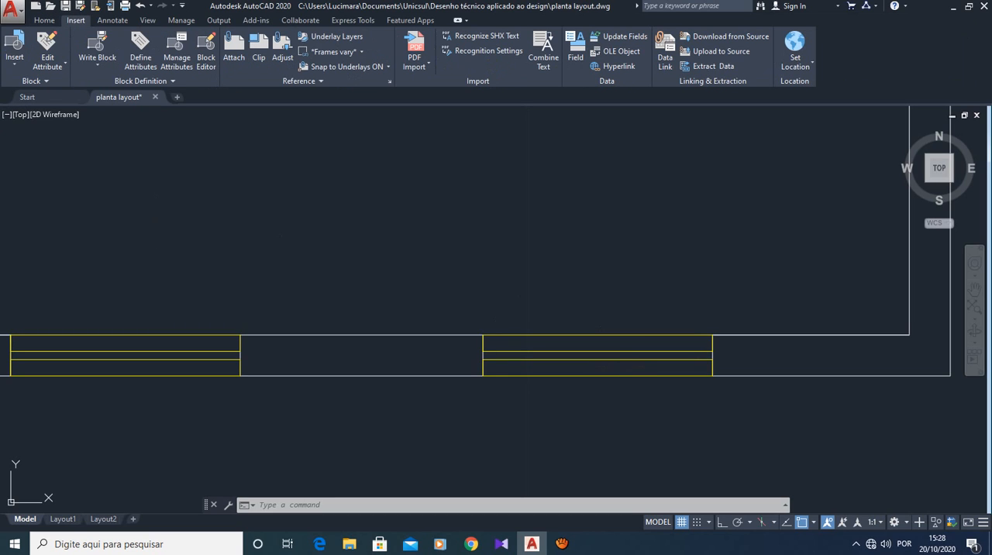
{"action": "left_click", "coordinate": [98, 62]}
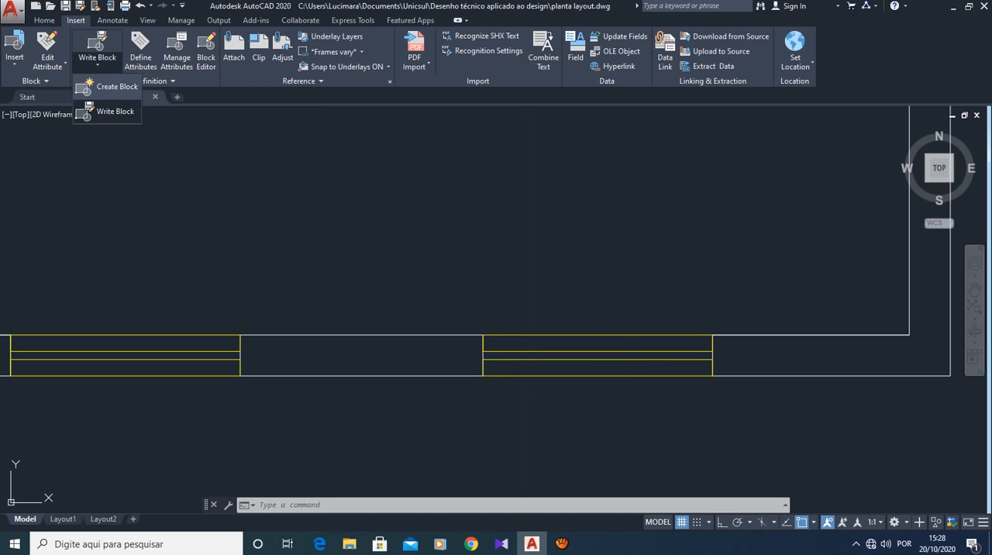
{"action": "left_click", "coordinate": [113, 87]}
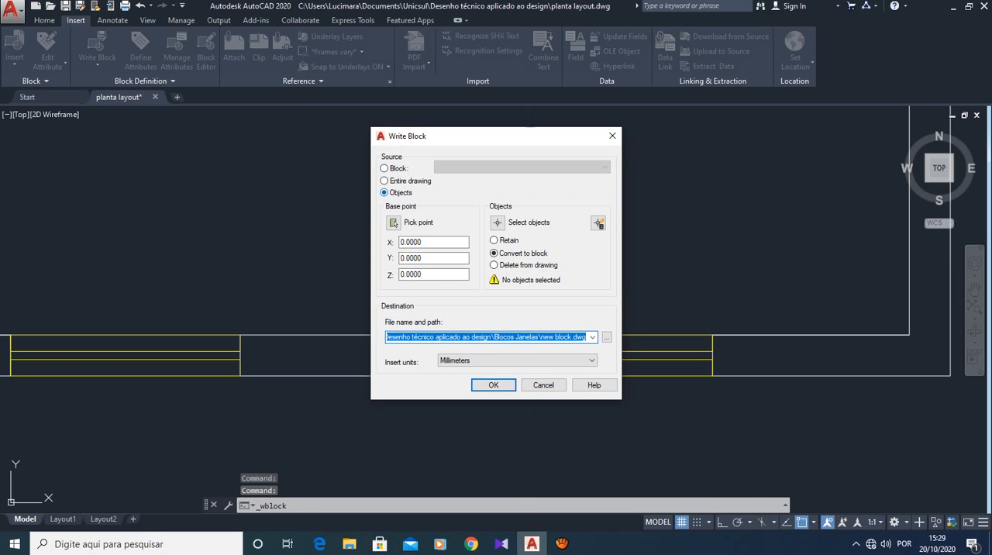
{"action": "left_click", "coordinate": [394, 223]}
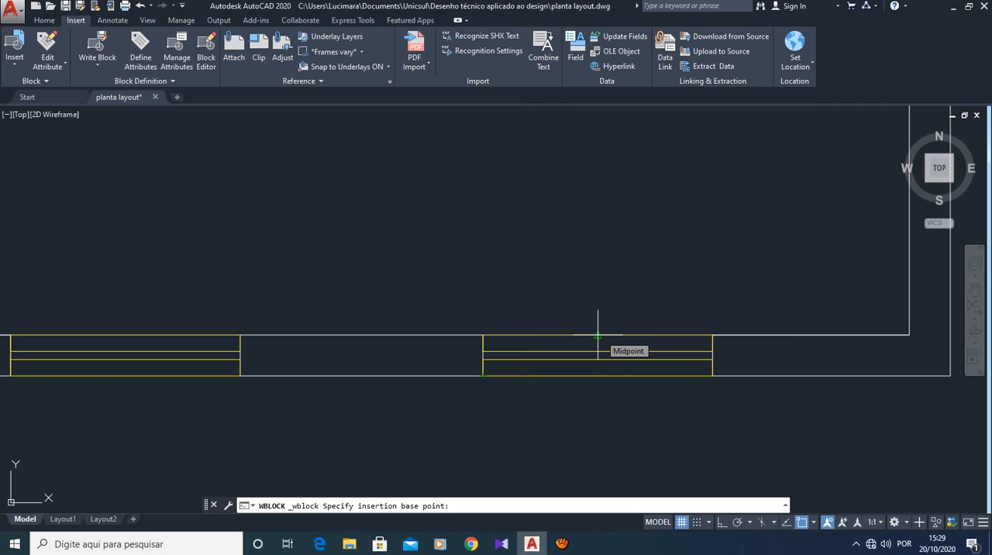
{"action": "left_click", "coordinate": [483, 335]}
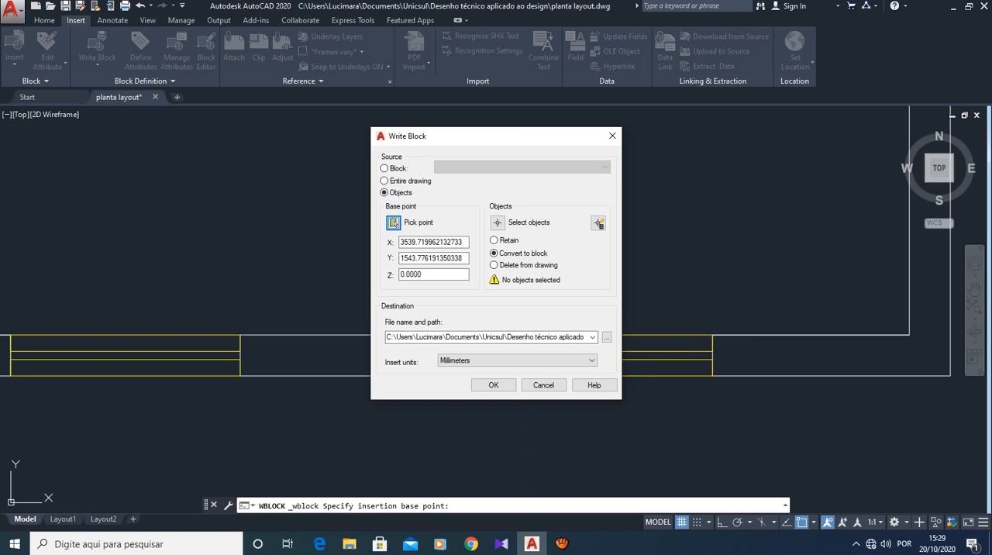
{"action": "left_click", "coordinate": [497, 222]}
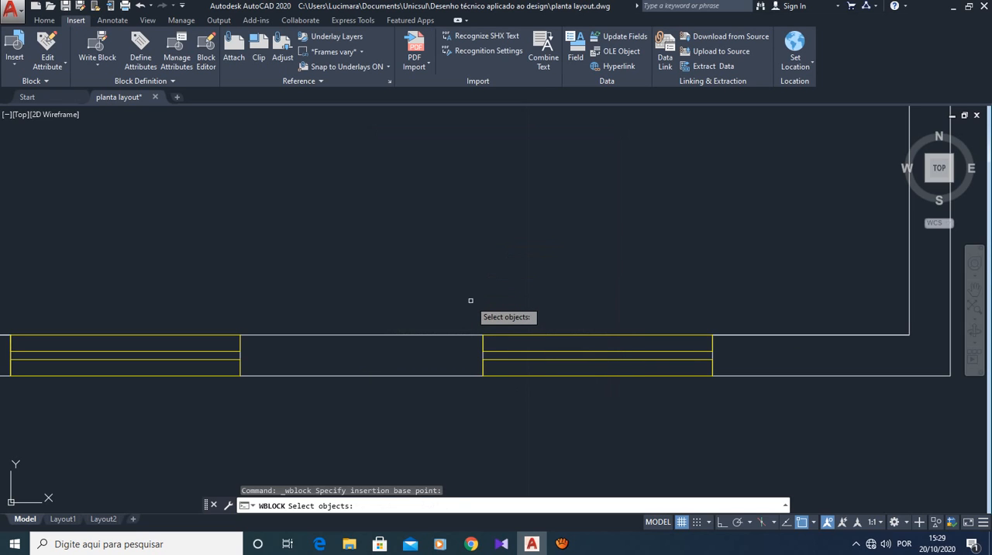
{"action": "left_click", "coordinate": [471, 301]}
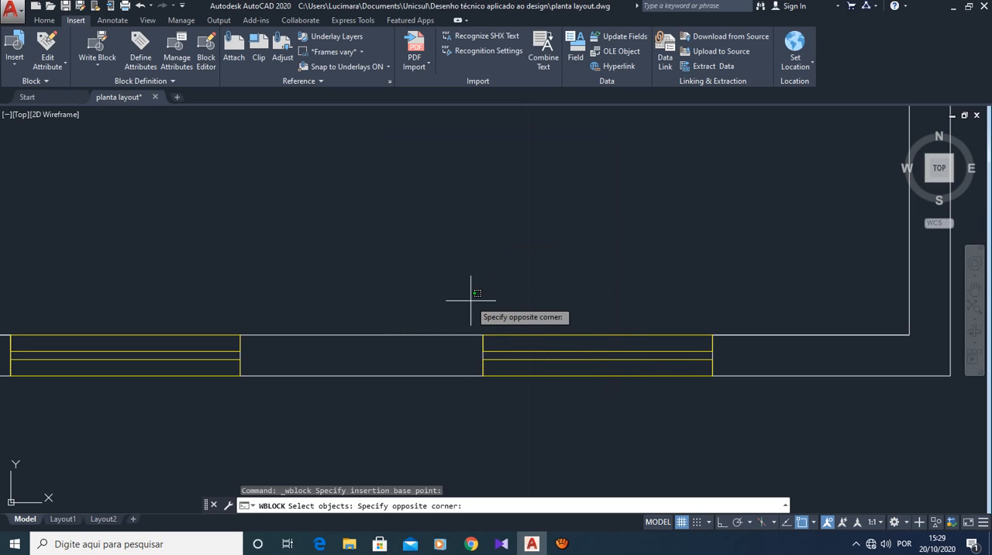
{"action": "left_click", "coordinate": [726, 403]}
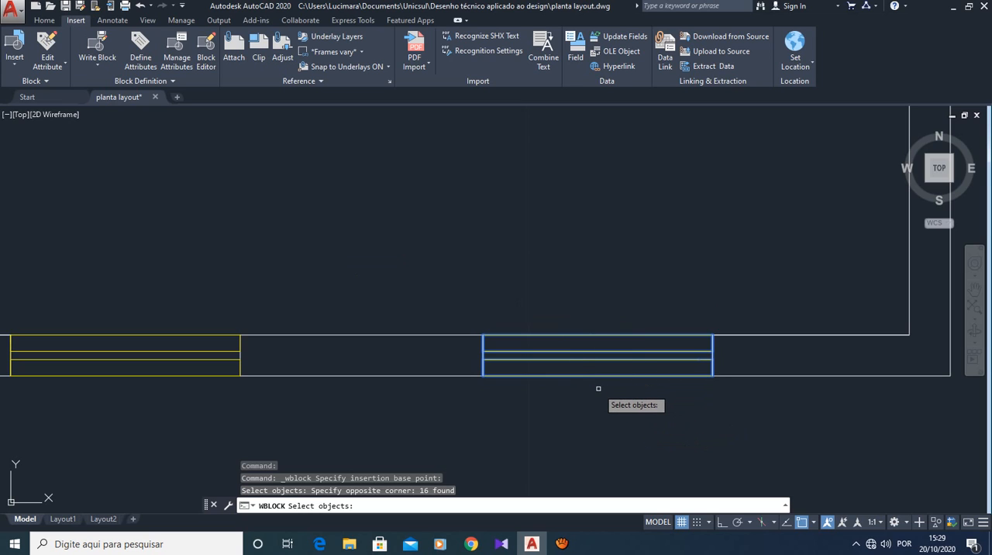
{"action": "key", "text": "Return"}
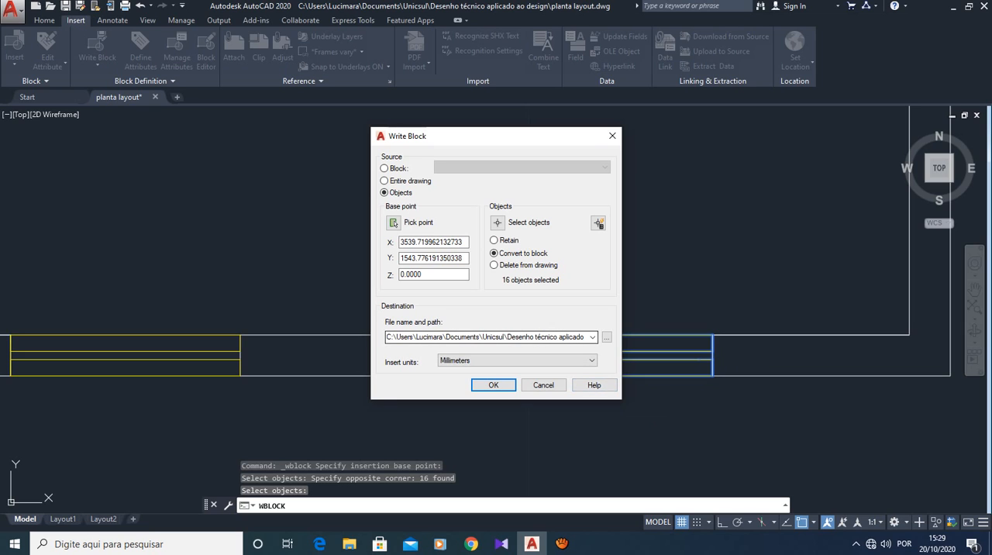
- Write the south wall window block to a new drawing file in the Blocos Janelas folder
{"action": "left_click", "coordinate": [606, 338]}
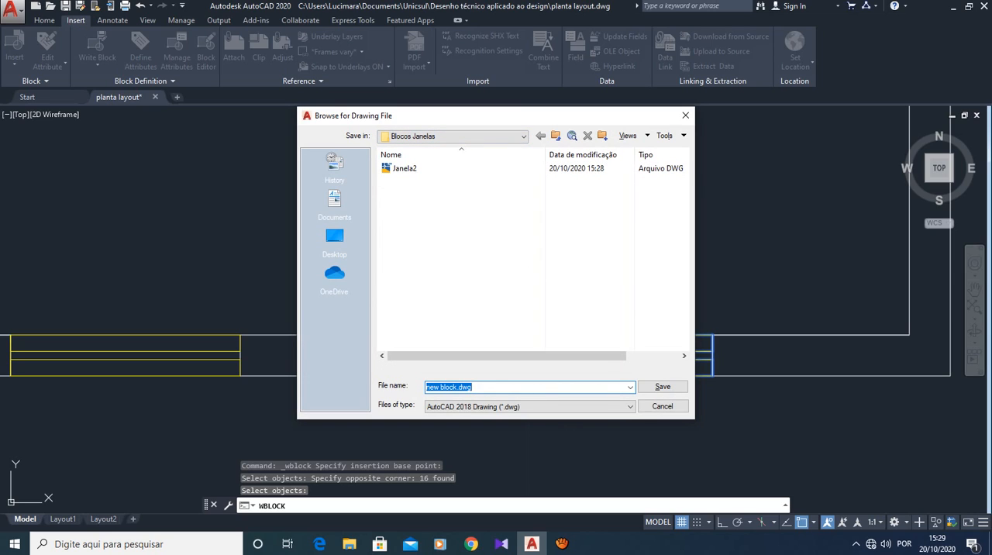
{"action": "type", "text": "Janela3"}
{"action": "left_click", "coordinate": [663, 386]}
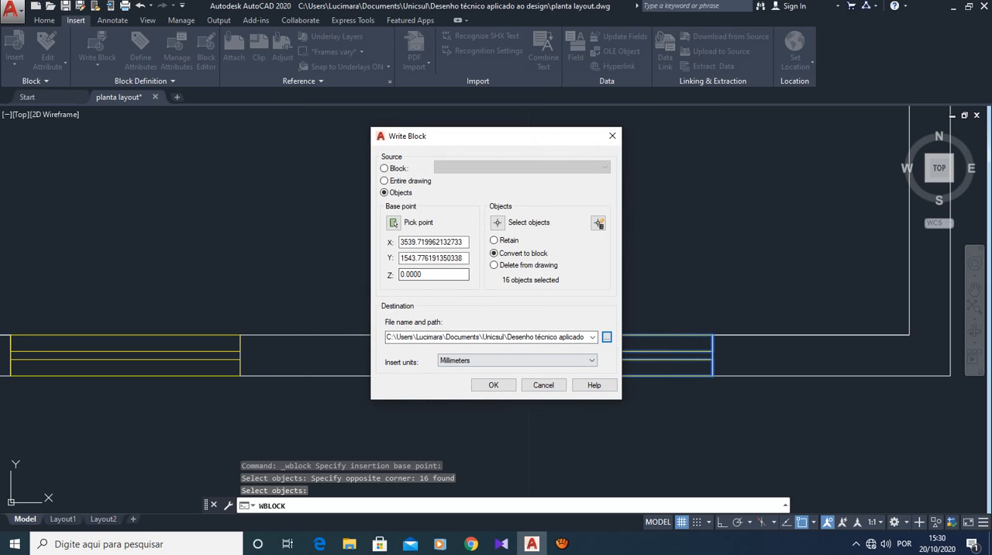
{"action": "left_click", "coordinate": [493, 385]}
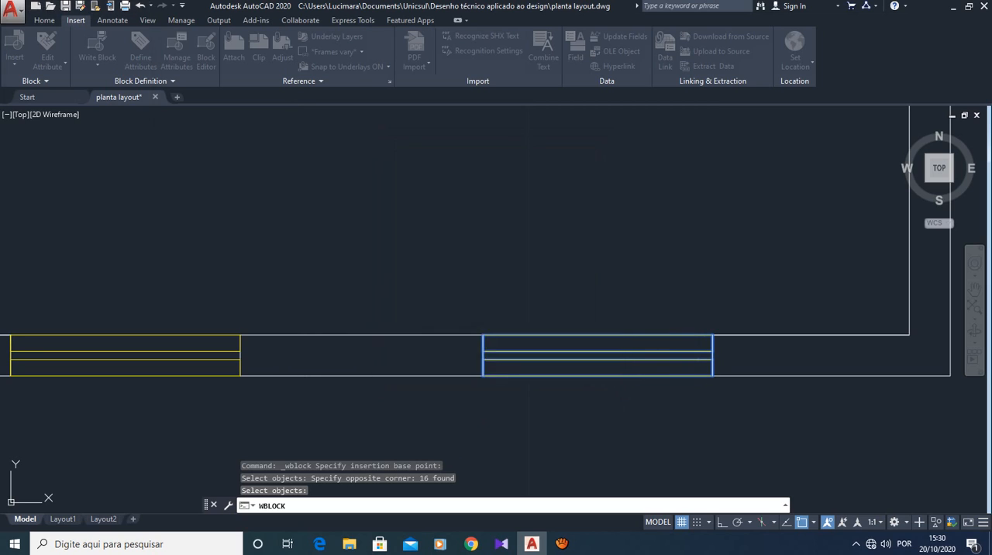
- Create a new drawing from the acadiso template
{"action": "scroll", "coordinate": [271, 270], "scroll_direction": "down", "scroll_amount": 5}
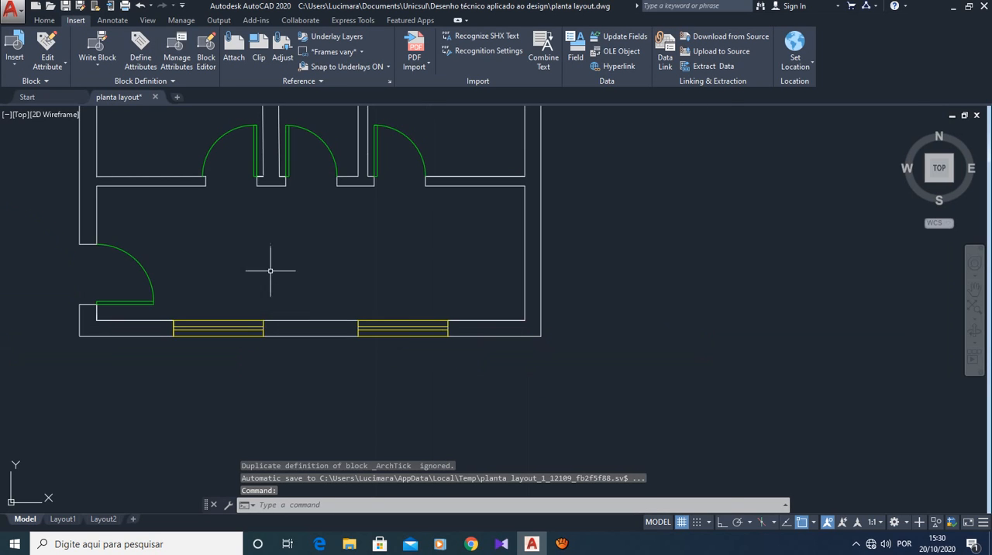
{"action": "mouse_move", "coordinate": [255, 237]}
{"action": "middle_mouse_down"}
{"action": "mouse_move", "coordinate": [290, 304]}
{"action": "mouse_move", "coordinate": [408, 322]}
{"action": "middle_mouse_up"}
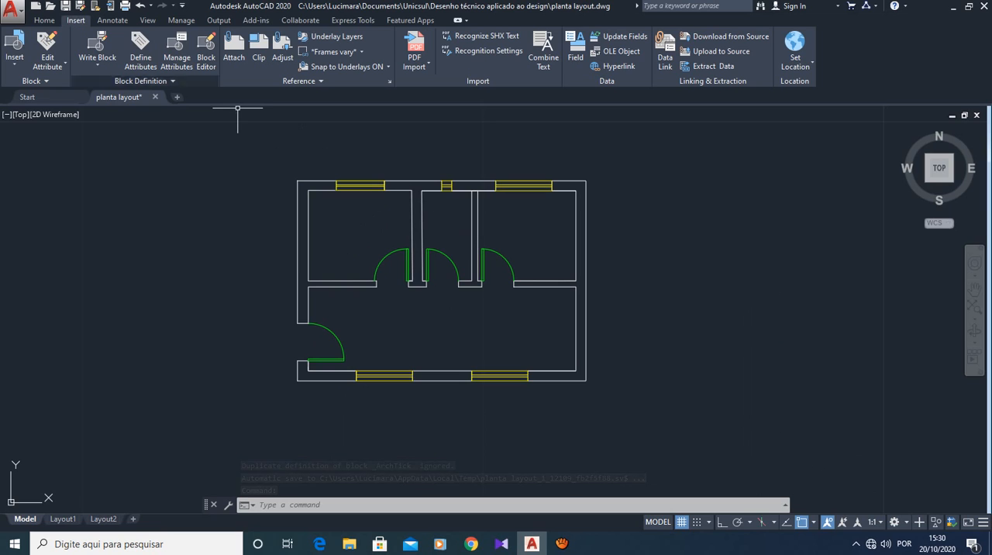
{"action": "left_click", "coordinate": [13, 10]}
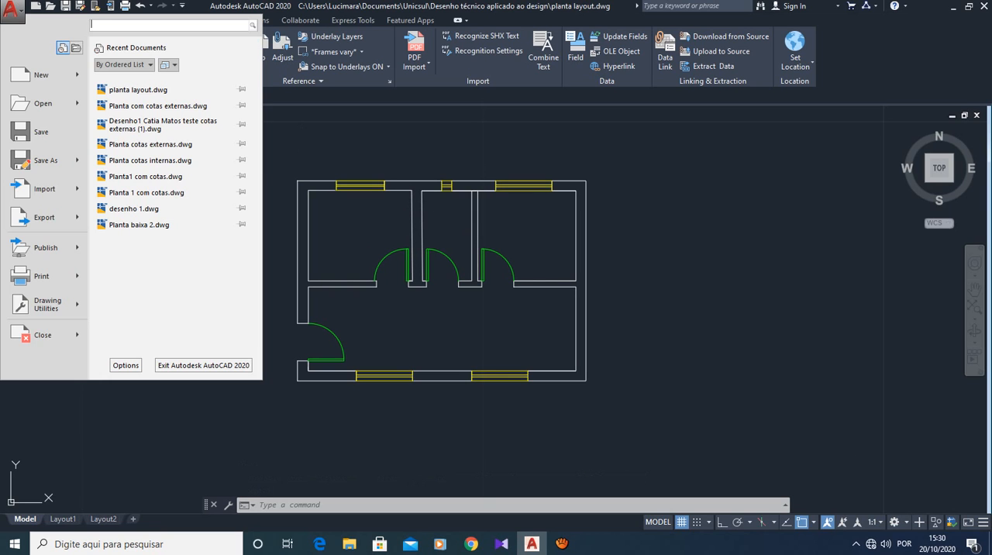
{"action": "left_click", "coordinate": [35, 74]}
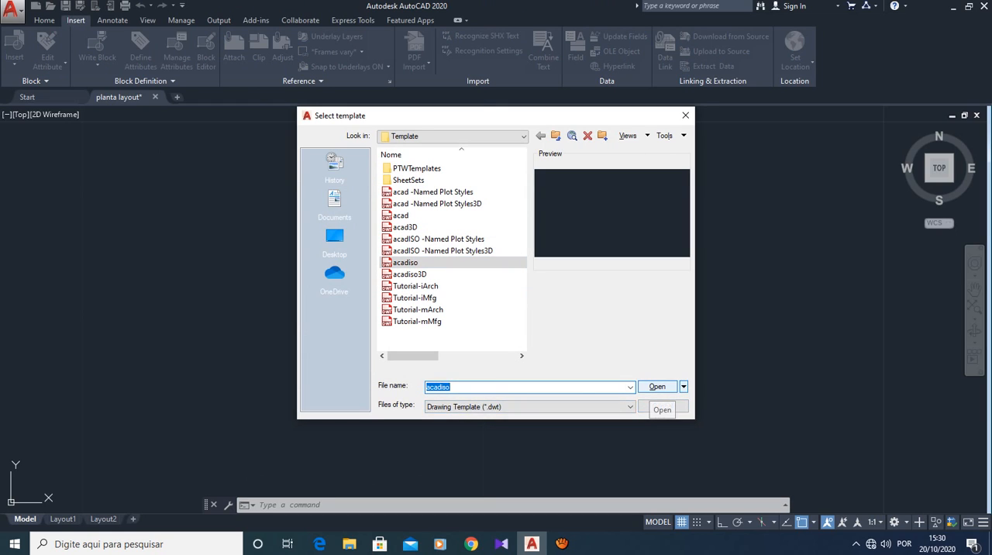
{"action": "left_click", "coordinate": [658, 386]}
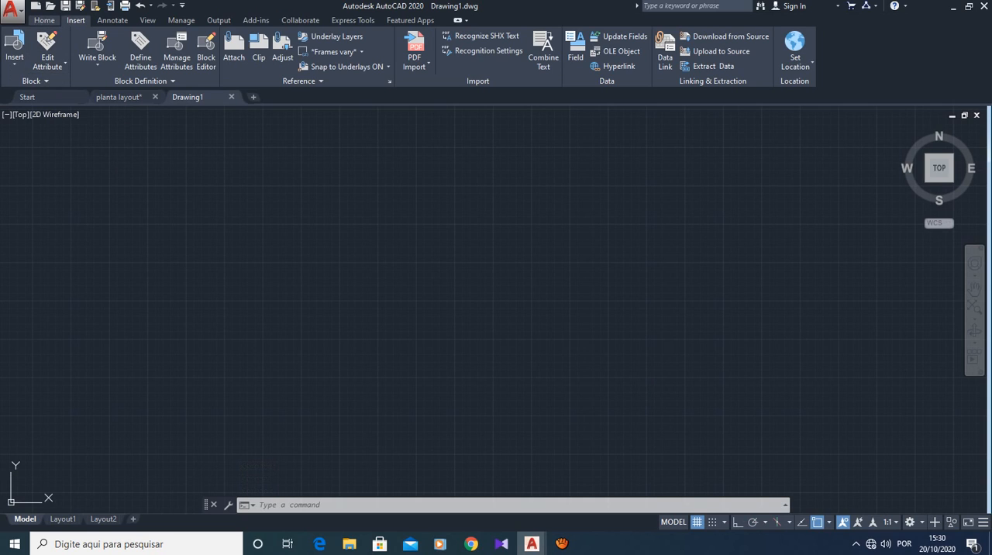
- Draw a rectangle about 2216 by 1145 units in the middle of the empty drawing
{"action": "left_click", "coordinate": [44, 20]}
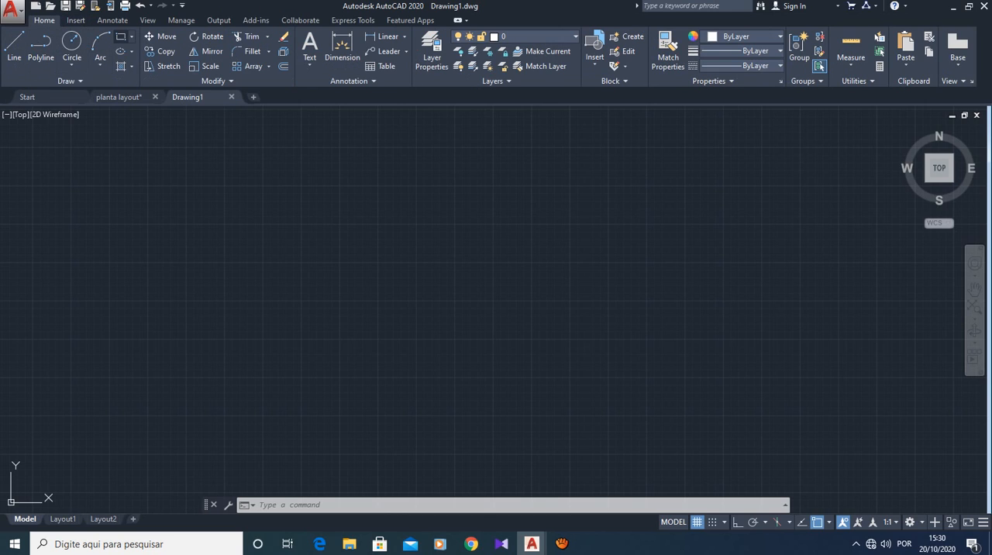
{"action": "left_click", "coordinate": [121, 36]}
{"action": "left_click", "coordinate": [131, 37]}
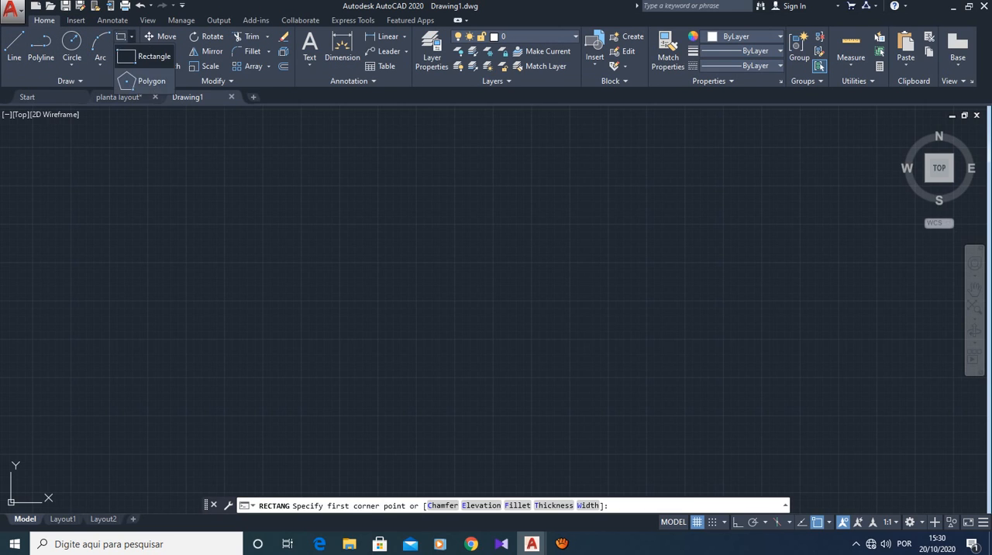
{"action": "left_click", "coordinate": [292, 226]}
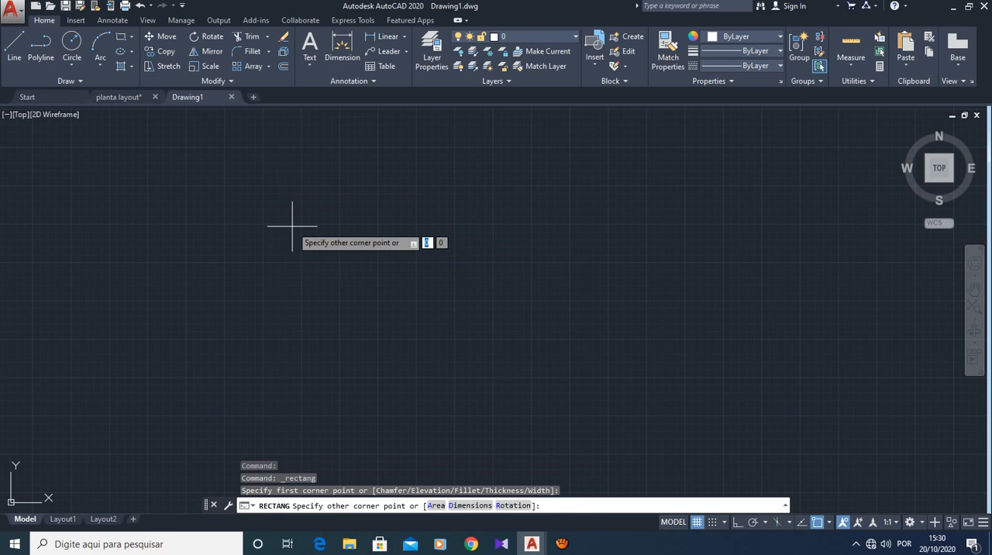
{"action": "left_click", "coordinate": [633, 404]}
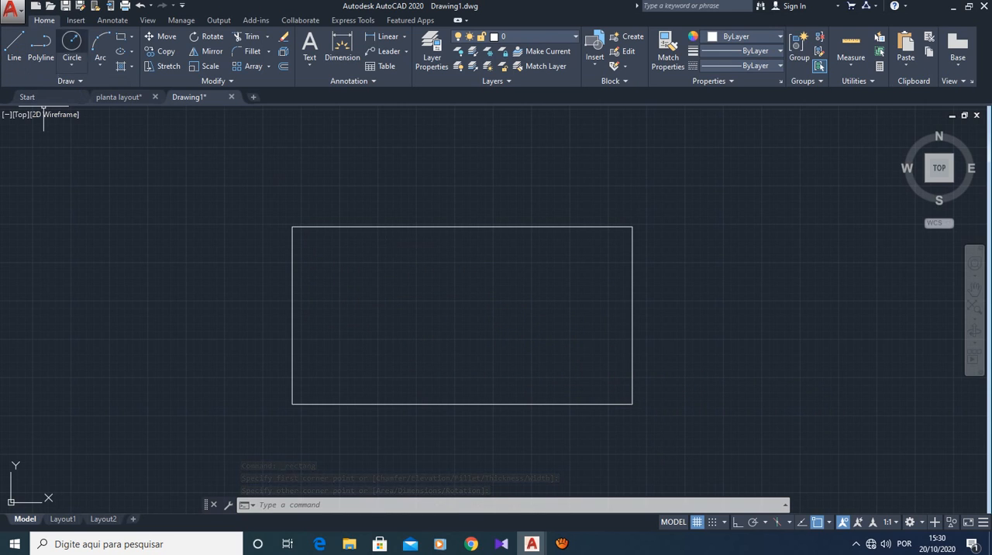
- Load the Janela2 drawing from the Blocos Janelas folder as the source for inserting blocks from other drawings
{"action": "left_click", "coordinate": [76, 20]}
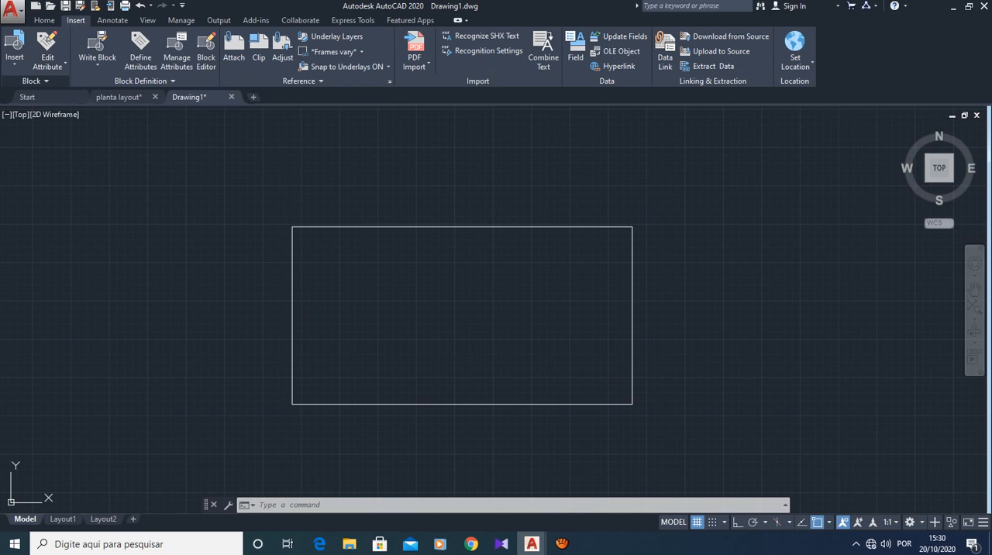
{"action": "left_click", "coordinate": [36, 82]}
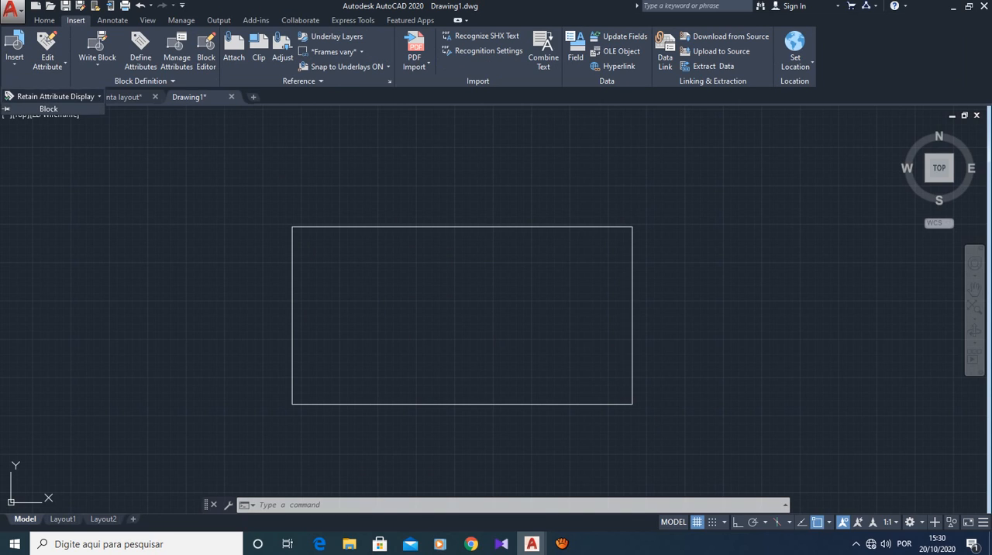
{"action": "left_click", "coordinate": [15, 48]}
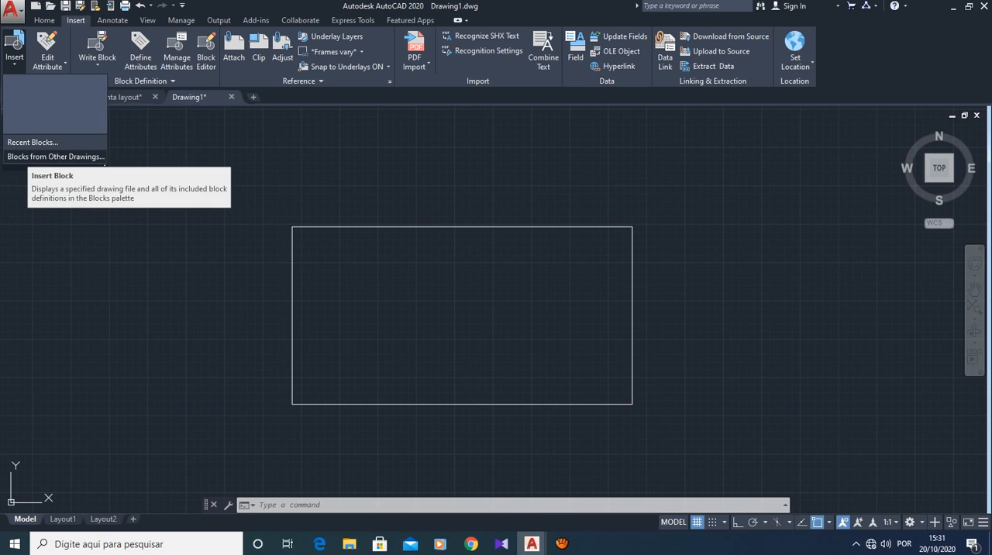
{"action": "left_click", "coordinate": [35, 156]}
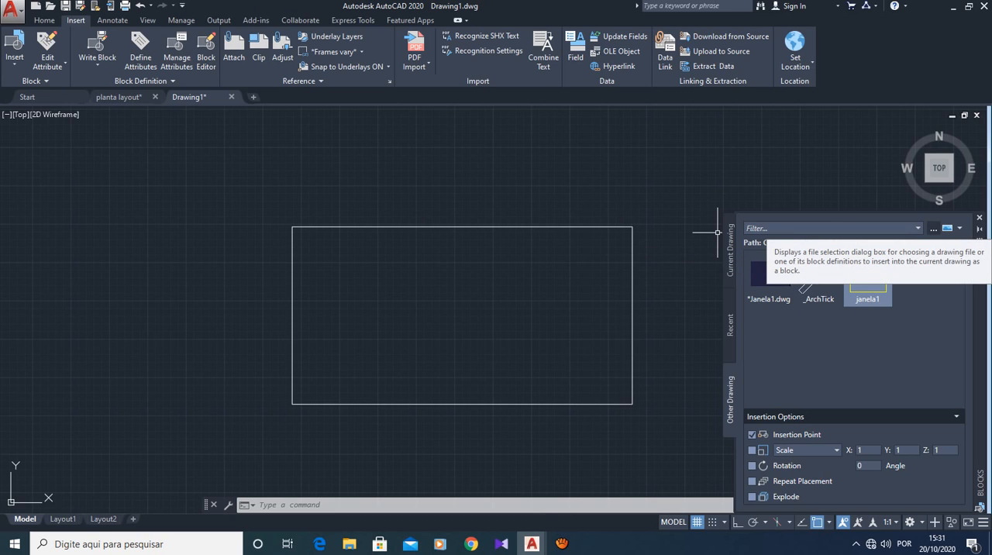
{"action": "left_click", "coordinate": [934, 228]}
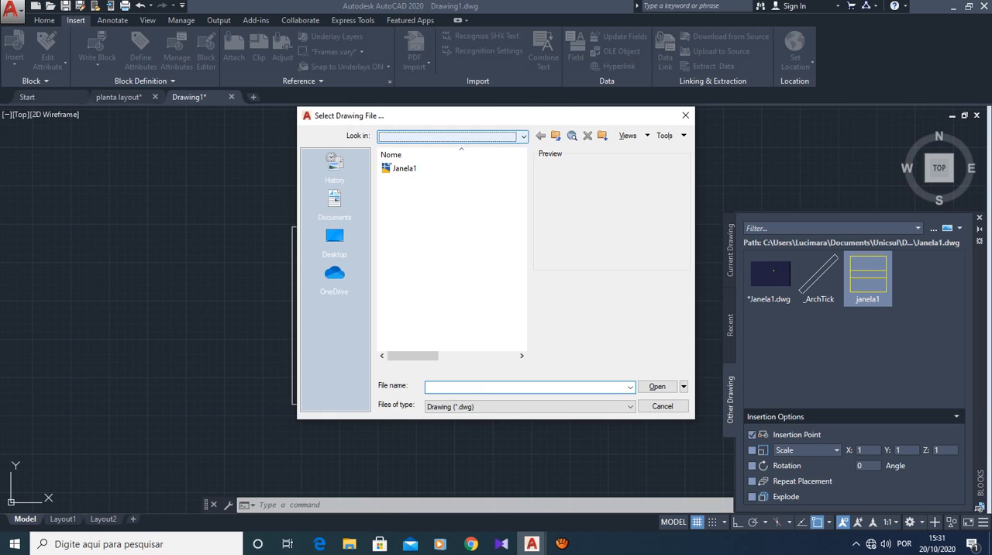
{"action": "left_click", "coordinate": [454, 136]}
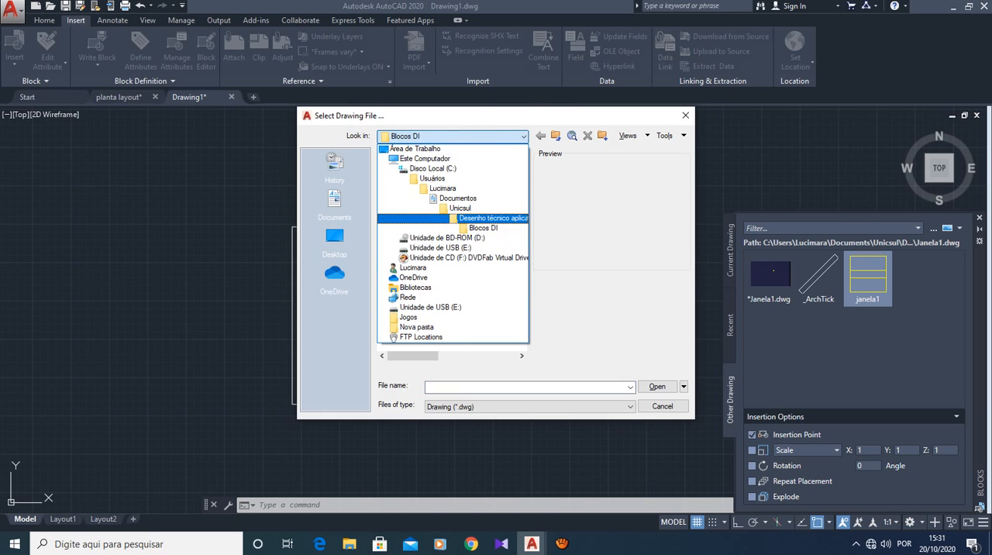
{"action": "left_click", "coordinate": [473, 217]}
{"action": "double_click", "coordinate": [417, 180]}
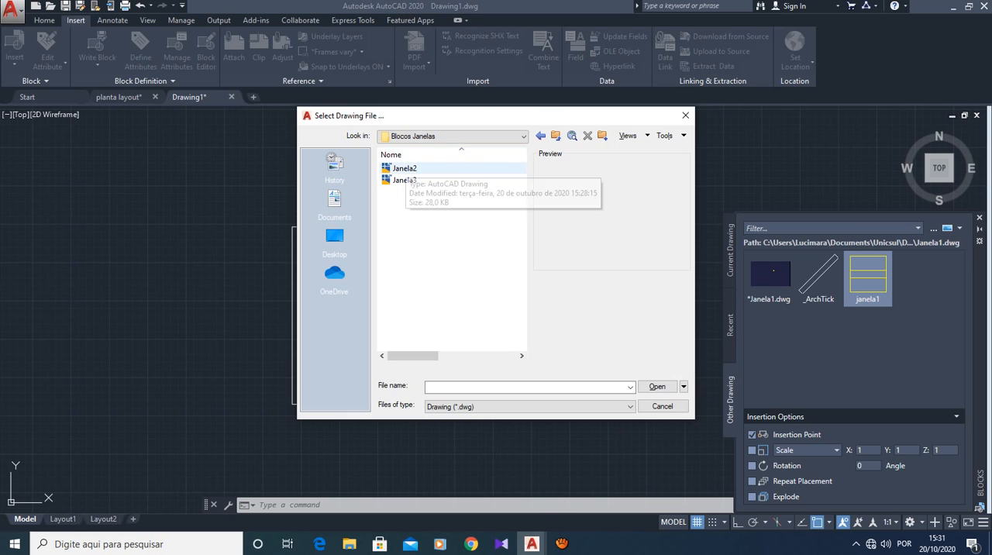
{"action": "left_click", "coordinate": [406, 168]}
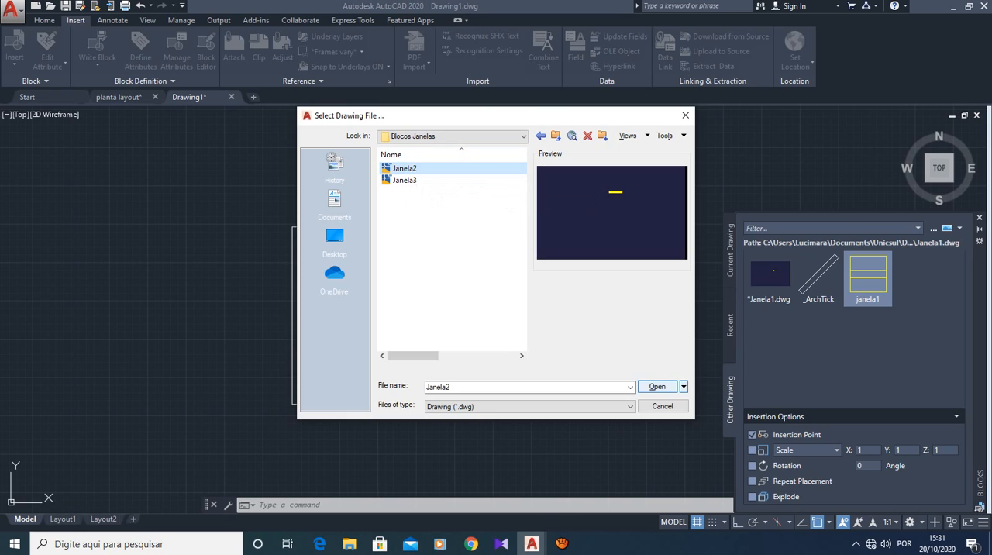
{"action": "left_click", "coordinate": [657, 386]}
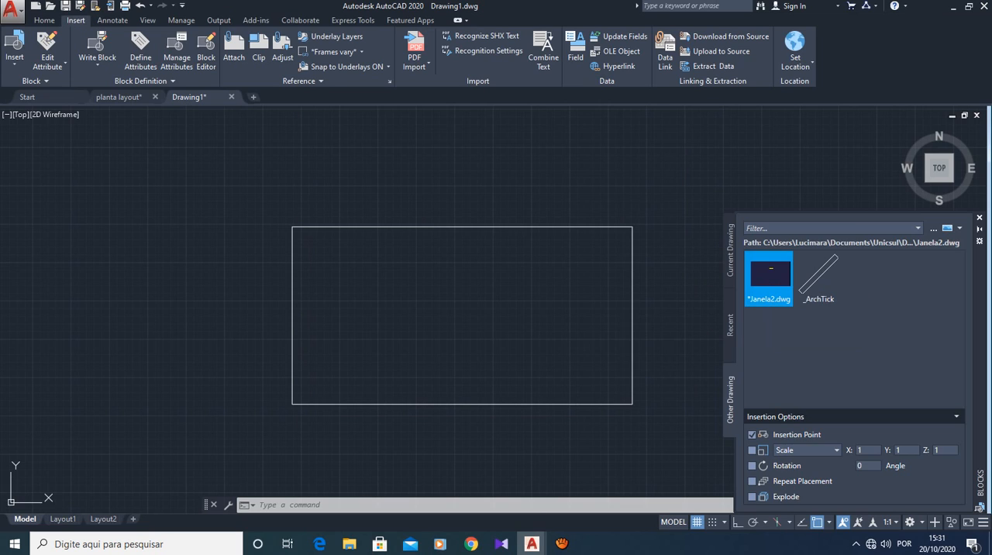
- Insert the Janela2 window block inside the rectangle at scale 1 and rotation 0
{"action": "left_click", "coordinate": [769, 278]}
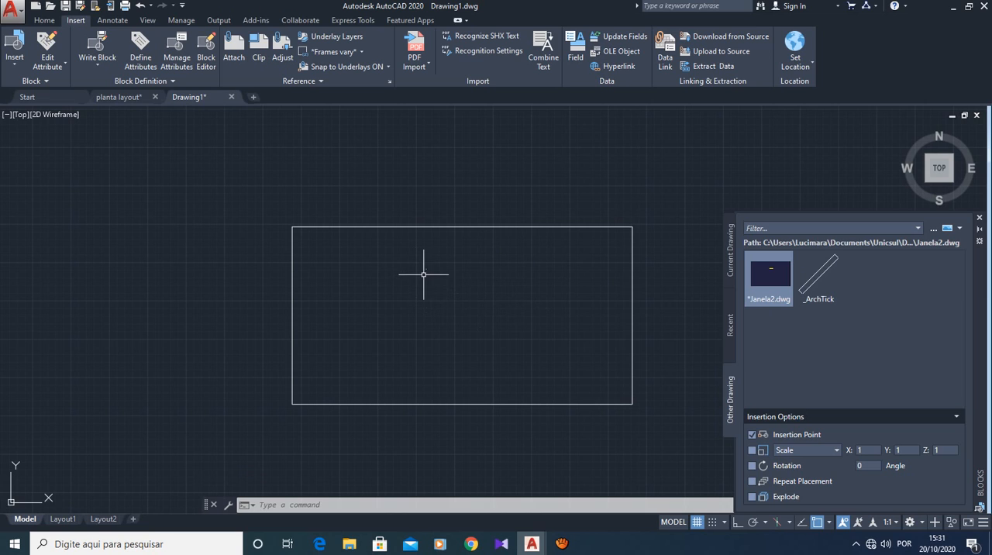
{"action": "scroll", "coordinate": [424, 255], "scroll_direction": "up", "scroll_amount": 5}
{"action": "scroll", "coordinate": [424, 253], "scroll_direction": "up", "scroll_amount": 8}
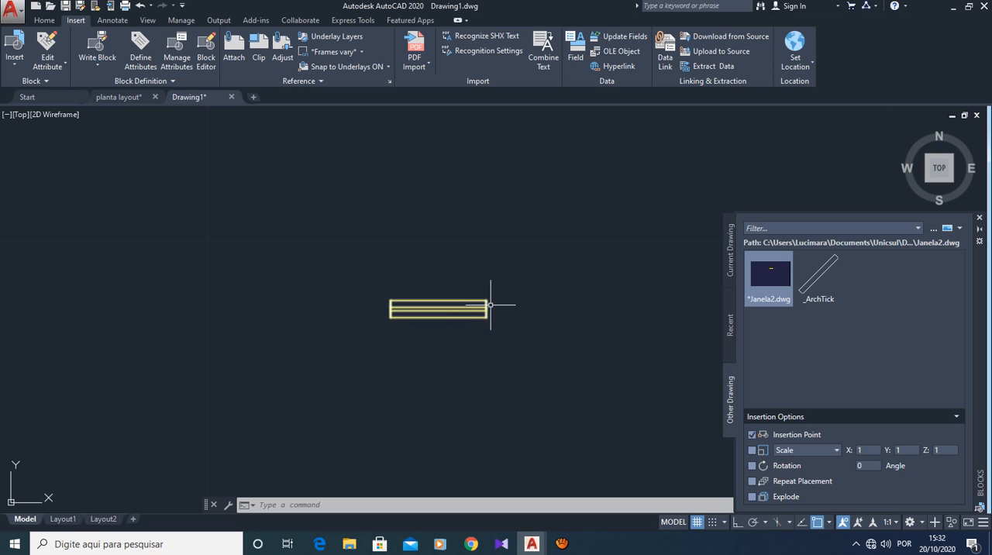
- Move the inserted window block about 4.4 units west by its insertion point
{"action": "scroll", "coordinate": [500, 306], "scroll_direction": "down", "scroll_amount": 8}
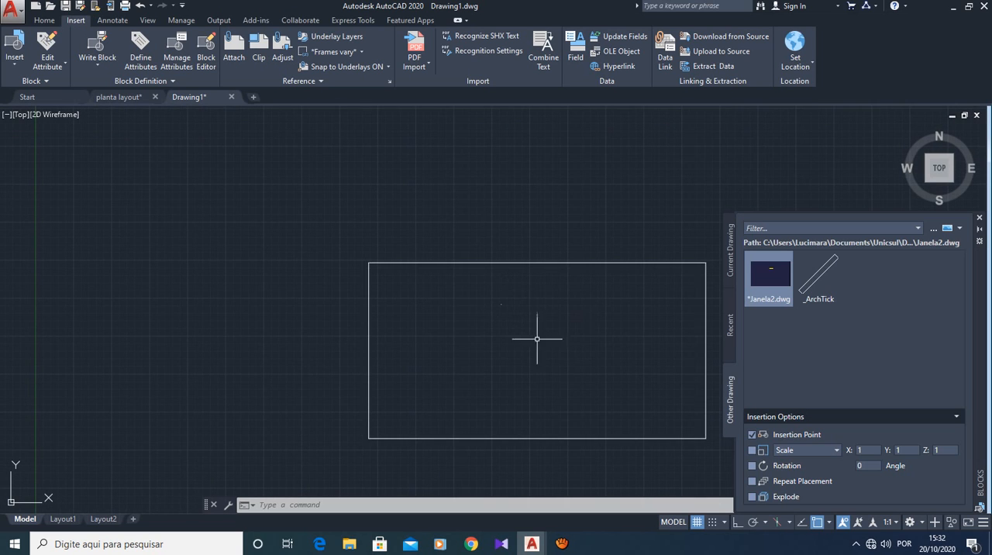
{"action": "scroll", "coordinate": [562, 317], "scroll_direction": "up", "scroll_amount": 6}
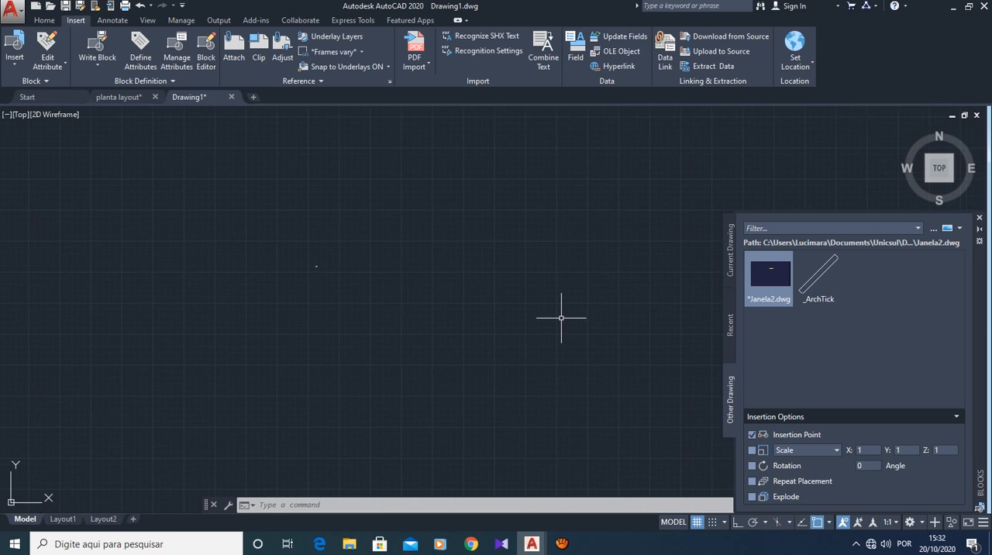
{"action": "scroll", "coordinate": [561, 318], "scroll_direction": "up", "scroll_amount": 3}
{"action": "scroll", "coordinate": [157, 226], "scroll_direction": "down", "scroll_amount": 3}
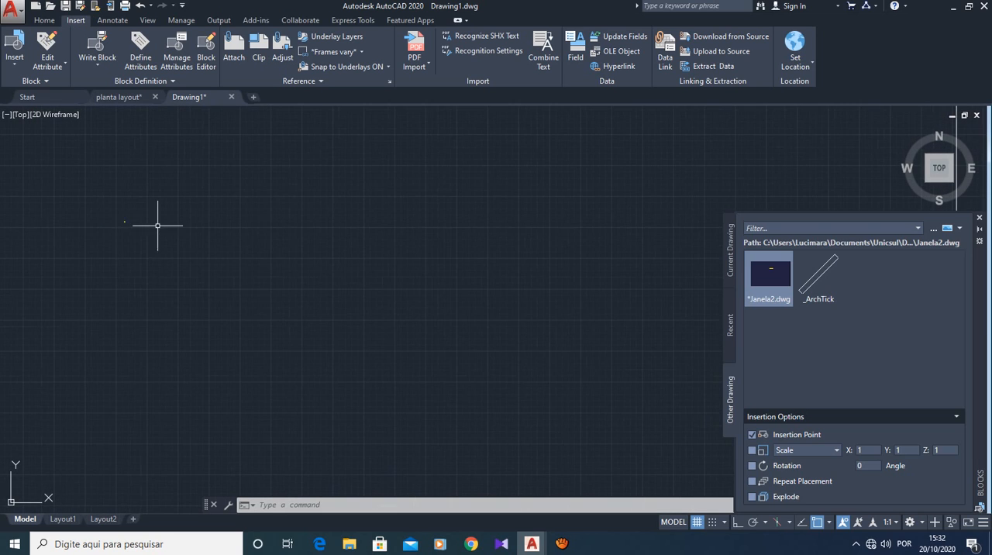
{"action": "scroll", "coordinate": [86, 214], "scroll_direction": "up", "scroll_amount": 9}
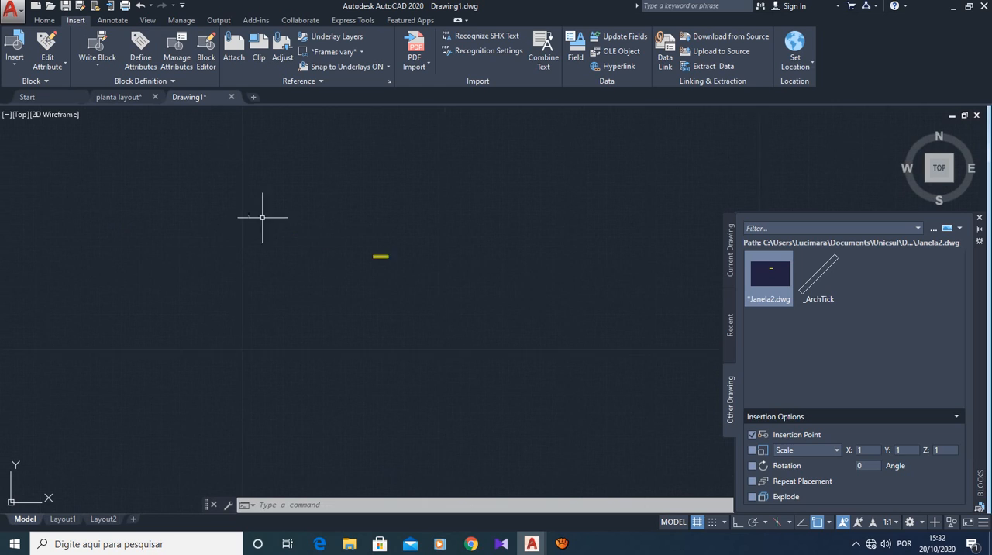
{"action": "scroll", "coordinate": [262, 217], "scroll_direction": "up", "scroll_amount": 2}
{"action": "scroll", "coordinate": [428, 266], "scroll_direction": "up", "scroll_amount": 4}
{"action": "left_click", "coordinate": [464, 305]}
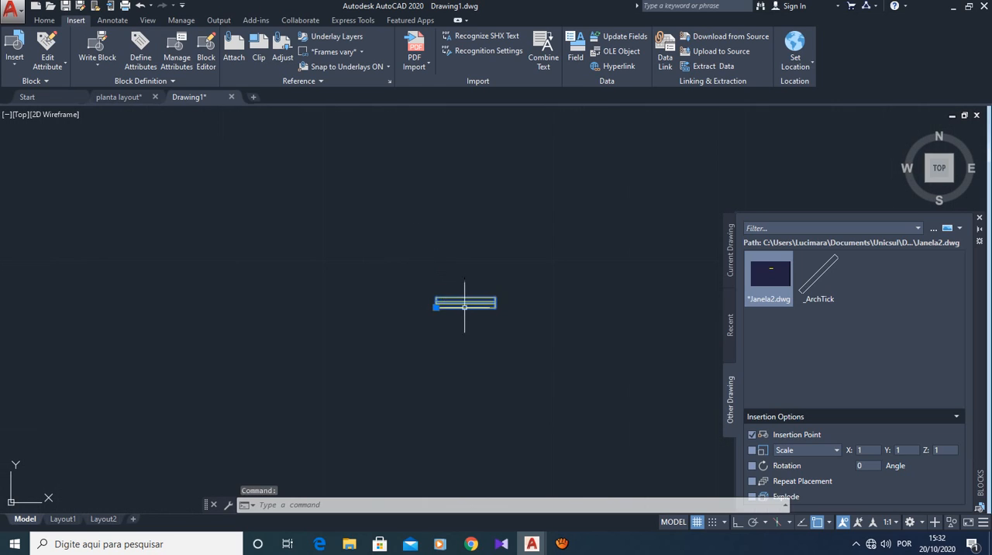
{"action": "left_click", "coordinate": [436, 307]}
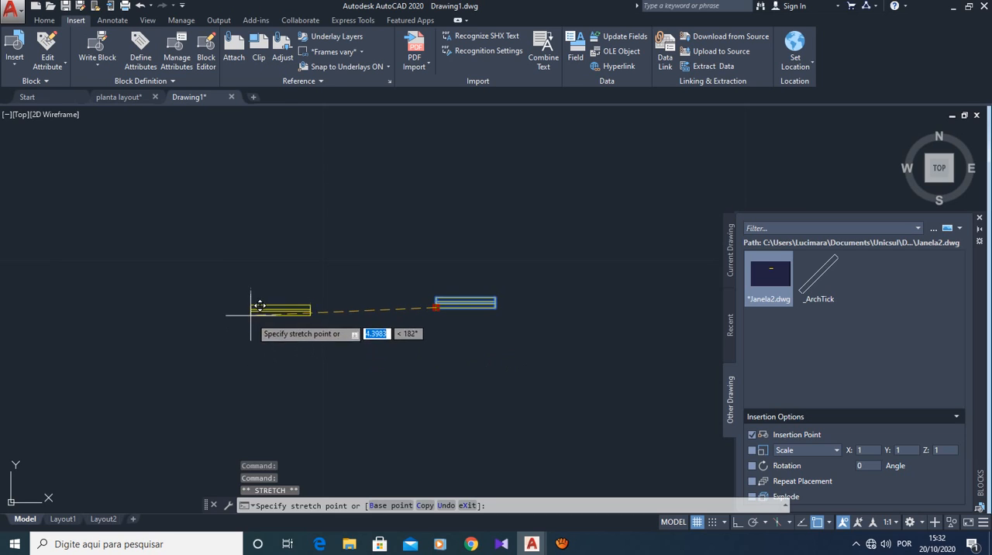
{"action": "left_click", "coordinate": [249, 307]}
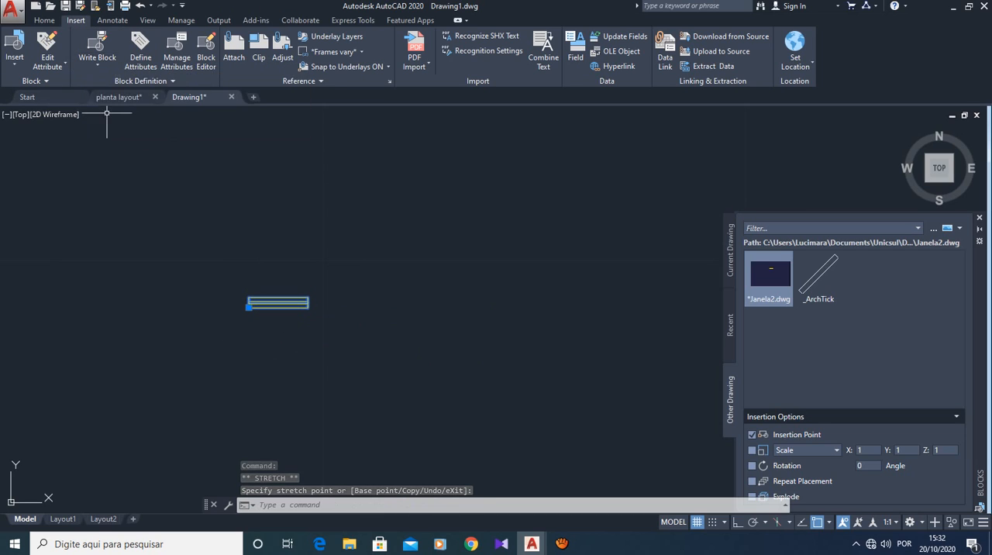
- Delete the inserted window block together with the surrounding rectangle
{"action": "scroll", "coordinate": [295, 228], "scroll_direction": "down", "scroll_amount": 5}
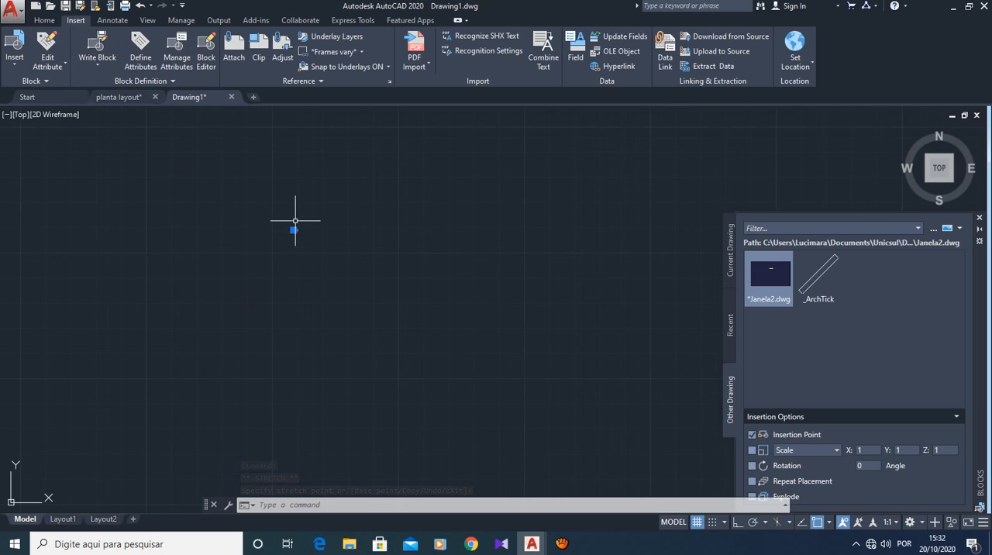
{"action": "scroll", "coordinate": [291, 198], "scroll_direction": "down", "scroll_amount": 2}
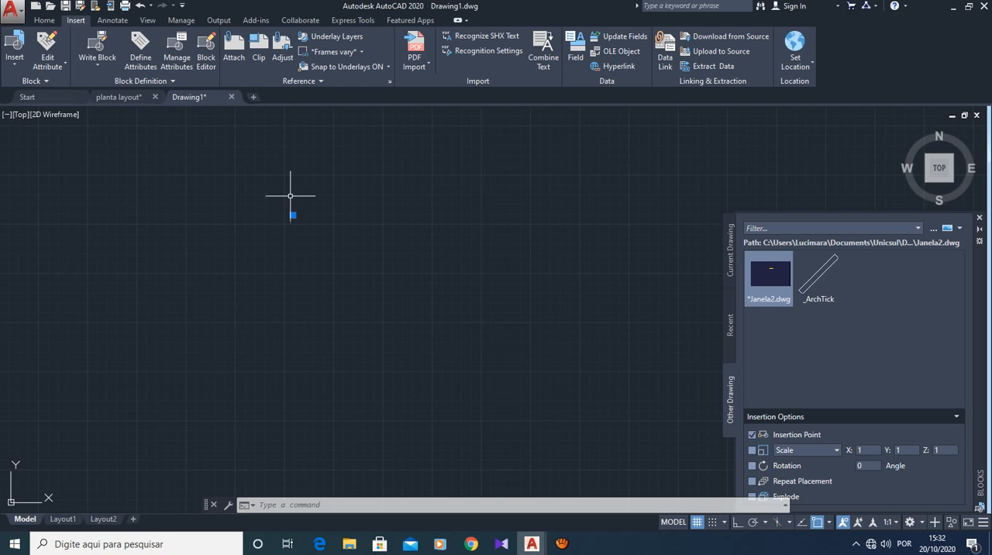
{"action": "scroll", "coordinate": [291, 196], "scroll_direction": "down", "scroll_amount": 8}
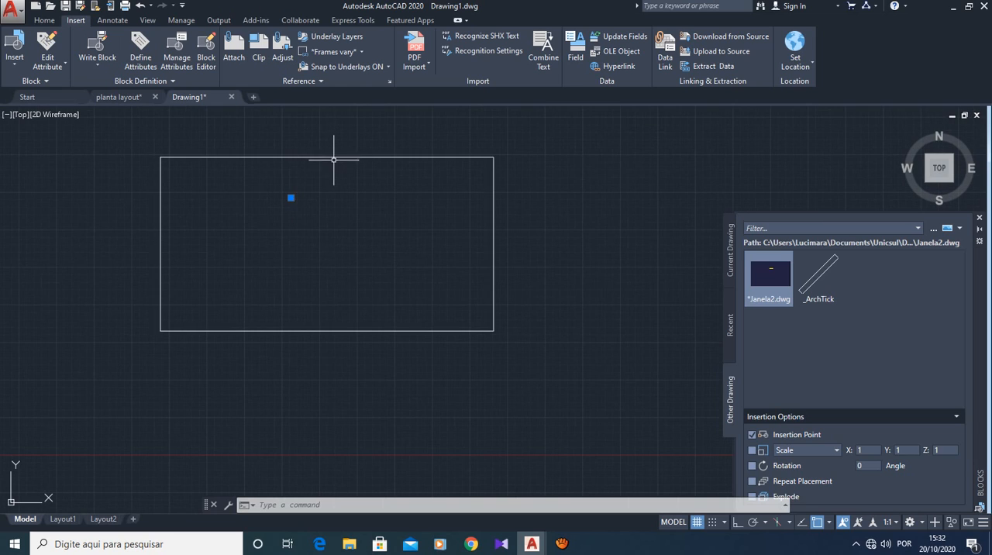
{"action": "left_click", "coordinate": [334, 156]}
{"action": "key", "text": "Delete"}
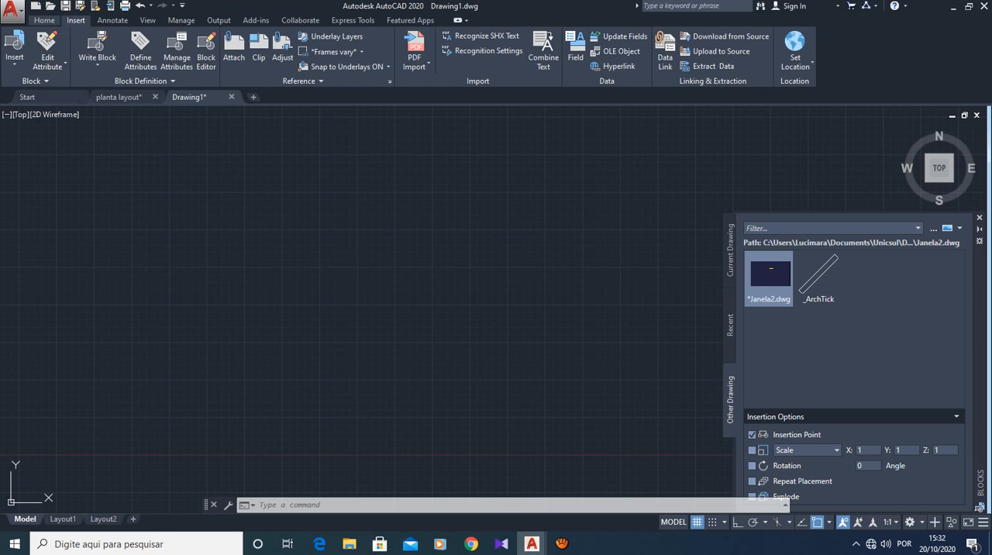
- Start a square outline with the Line command by drawing its upper side 6 units long, heading east
{"action": "left_click", "coordinate": [44, 21]}
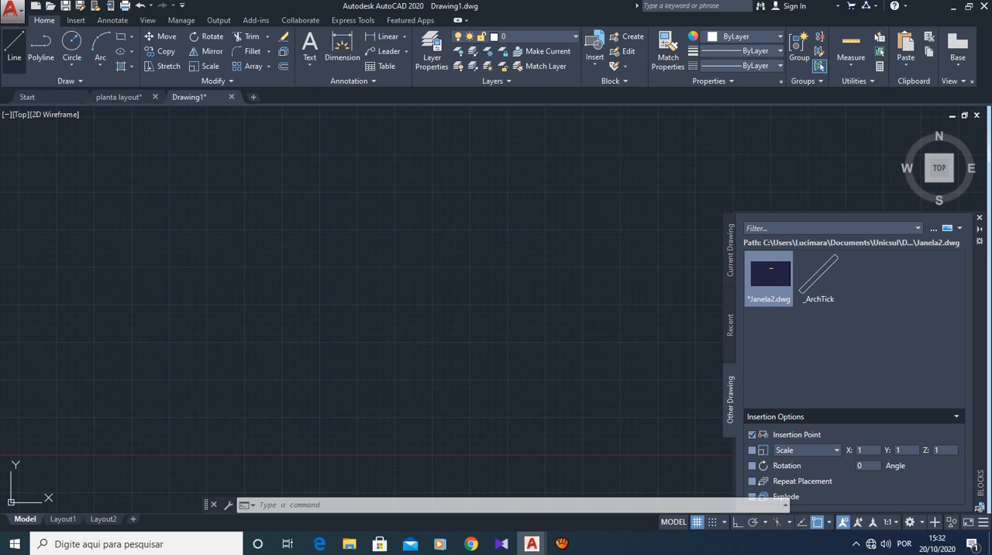
{"action": "left_click", "coordinate": [14, 48]}
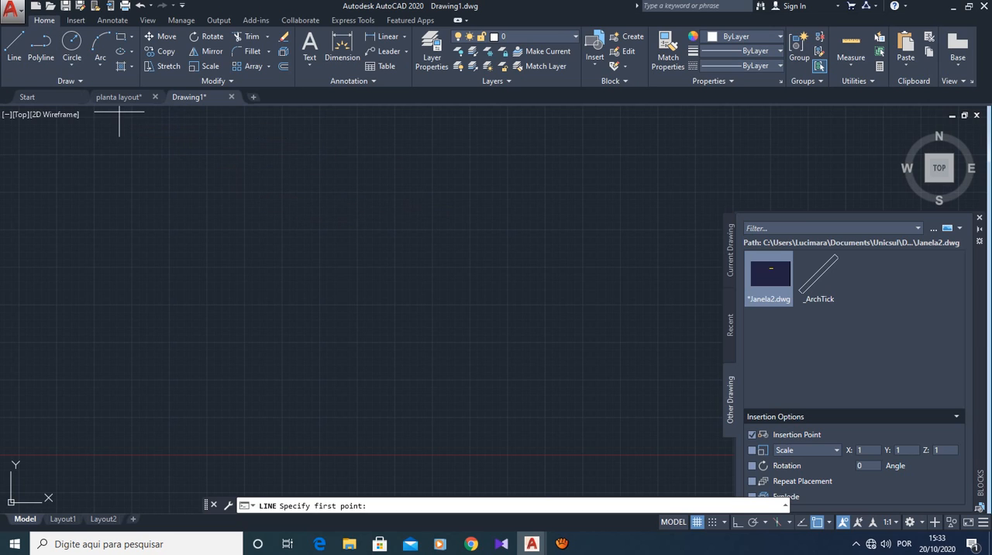
{"action": "left_click", "coordinate": [14, 48]}
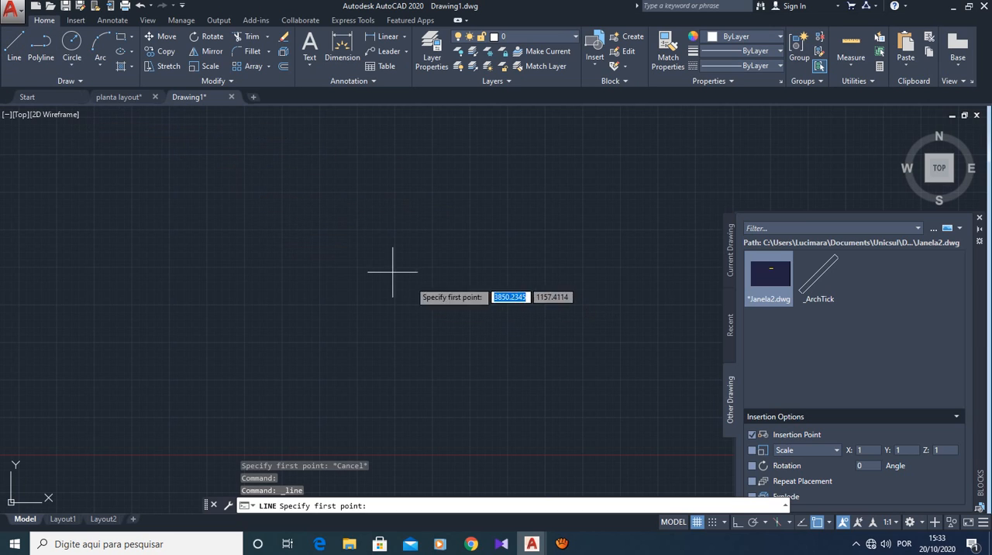
{"action": "left_click", "coordinate": [357, 237]}
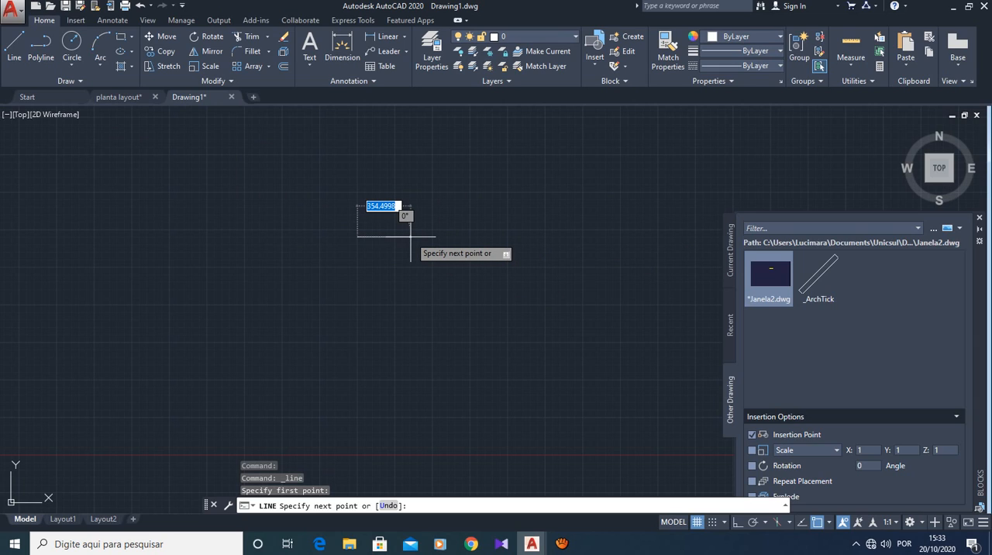
{"action": "type", "text": "6"}
{"action": "key", "text": "Return"}
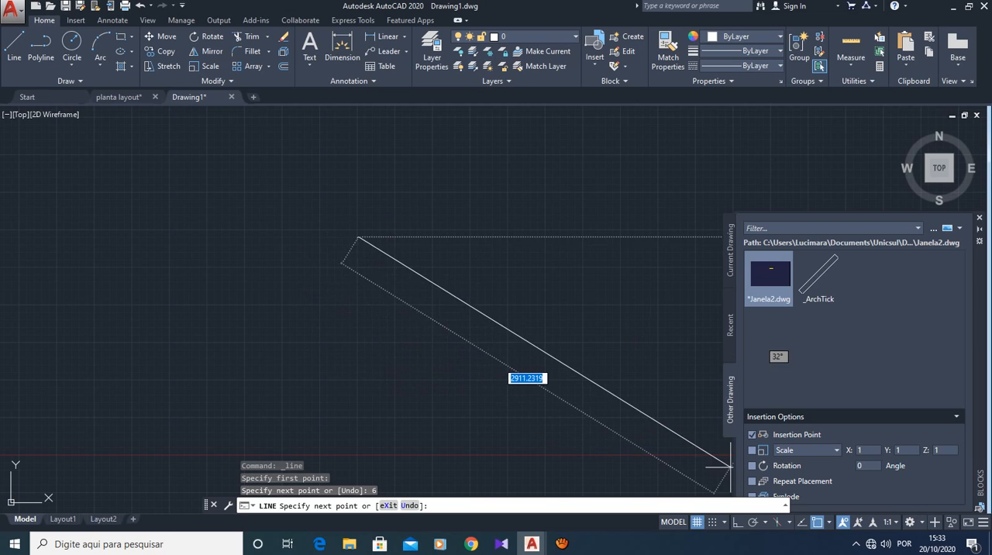
- Complete the square with Ortho on and 6-unit sides heading south, west and north, and insert the Janela2 window block in its upper half
{"action": "left_click", "coordinate": [738, 522]}
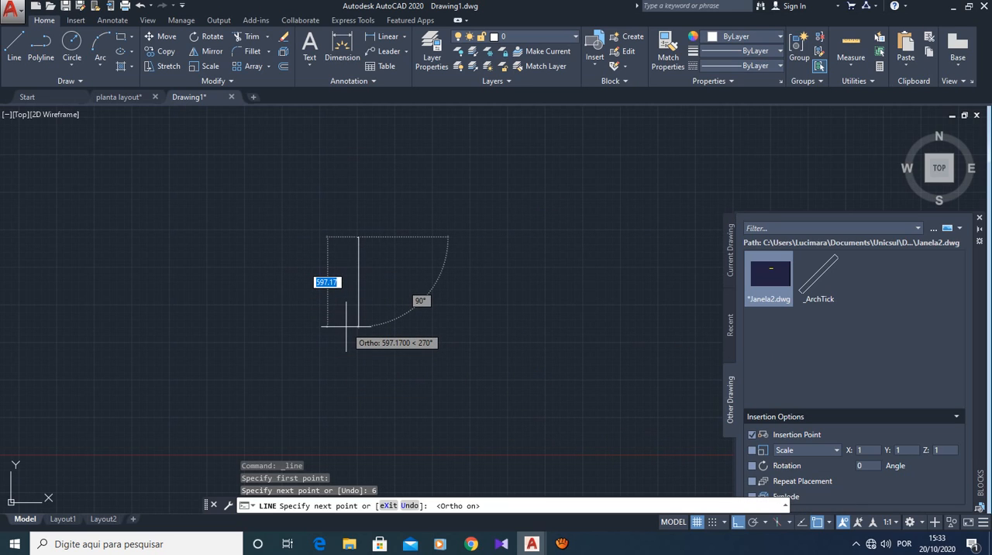
{"action": "type", "text": "6"}
{"action": "key", "text": "Return"}
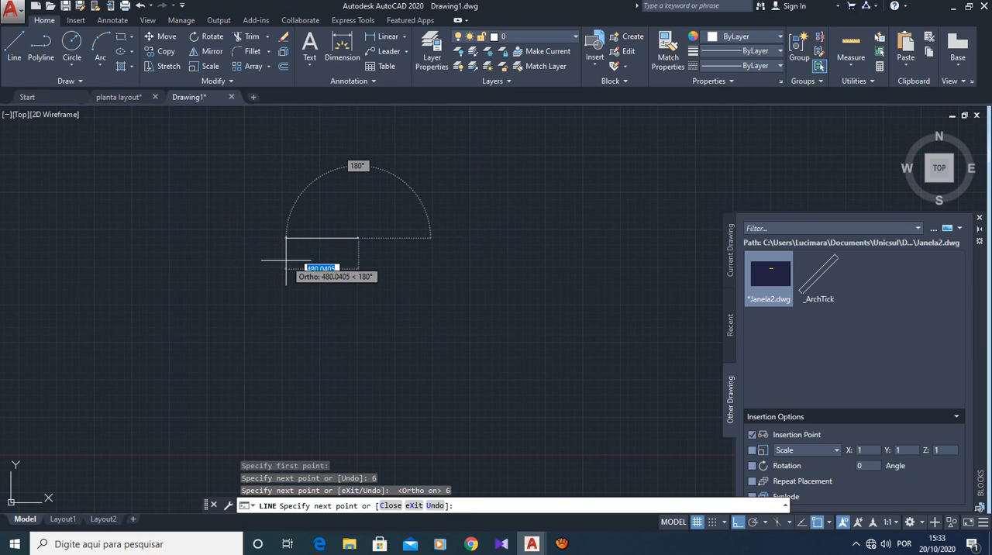
{"action": "type", "text": "6"}
{"action": "key", "text": "Return"}
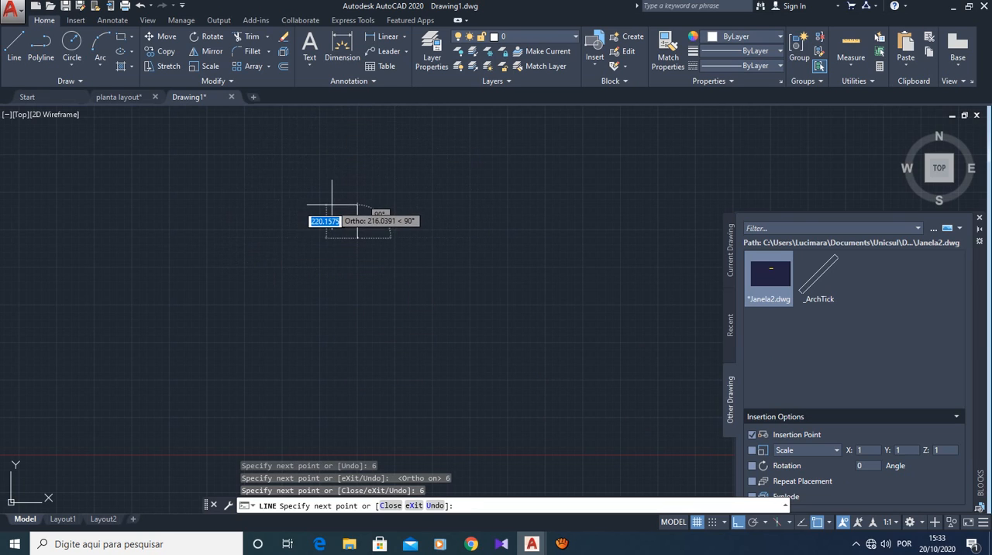
{"action": "type", "text": "6"}
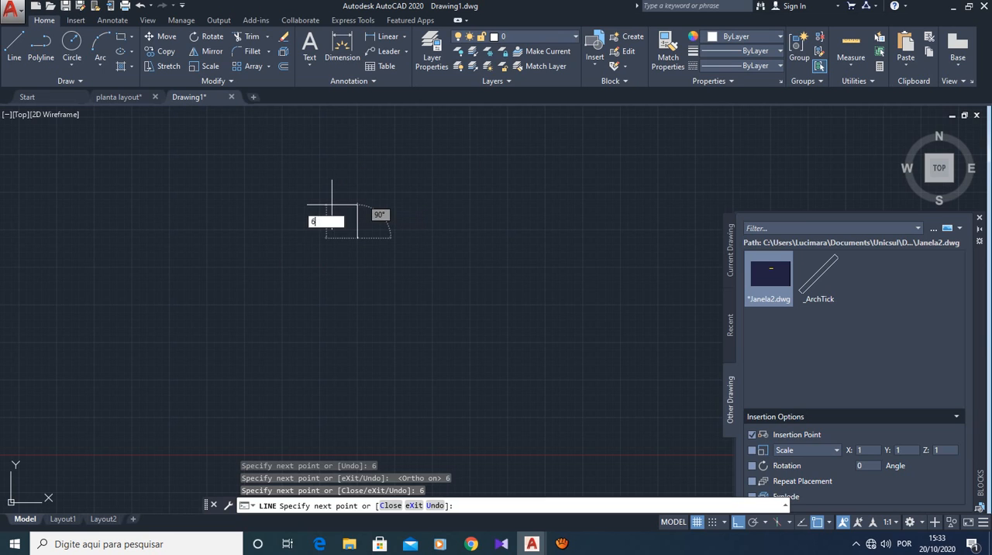
{"action": "key", "text": "Return"}
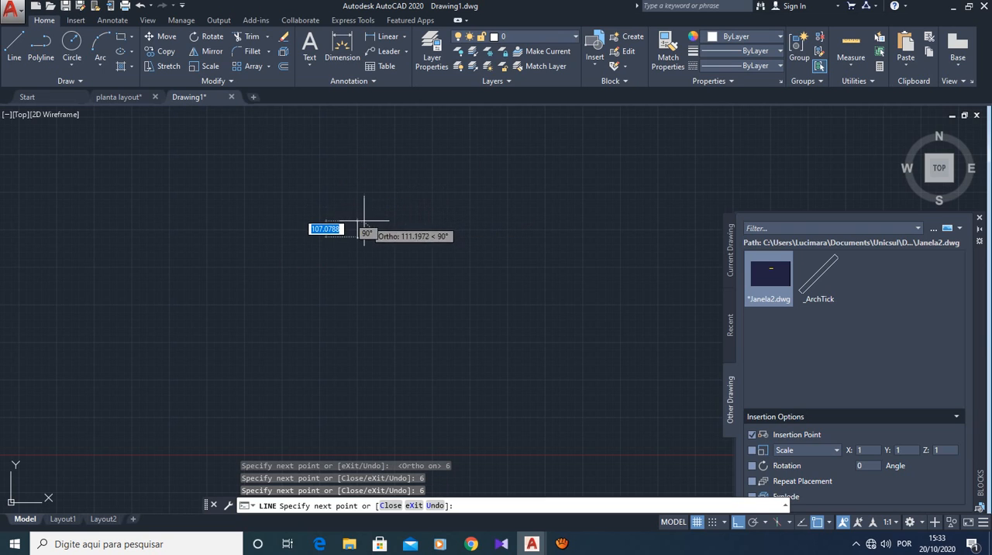
{"action": "scroll", "coordinate": [396, 200], "scroll_direction": "up", "scroll_amount": 16}
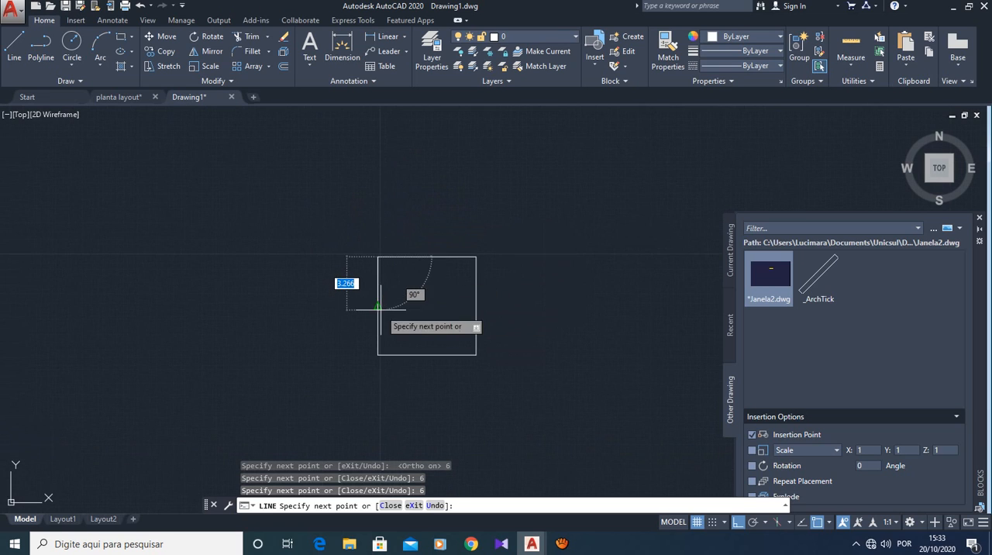
{"action": "key", "text": "Escape"}
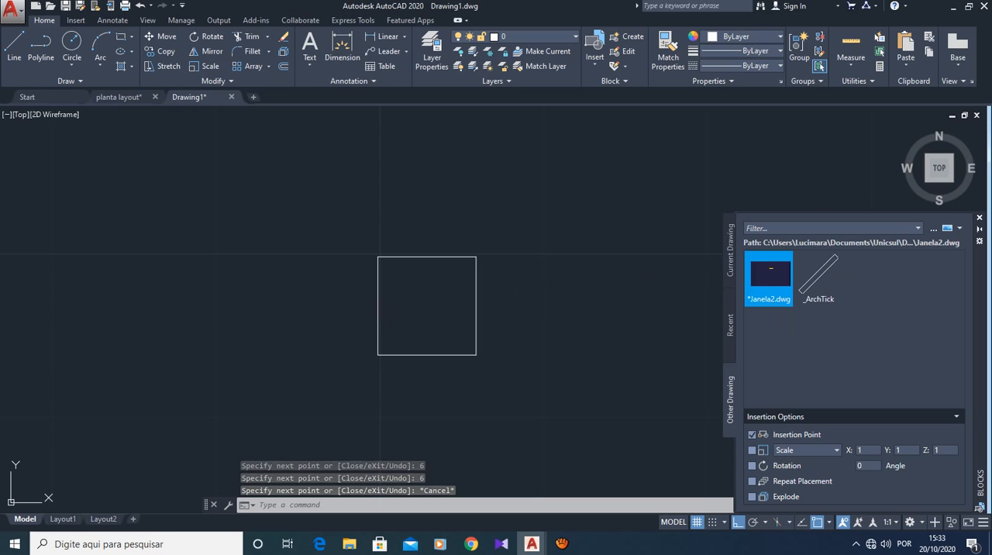
{"action": "left_click_drag", "start_coordinate": [769, 279], "coordinate": [473, 296]}
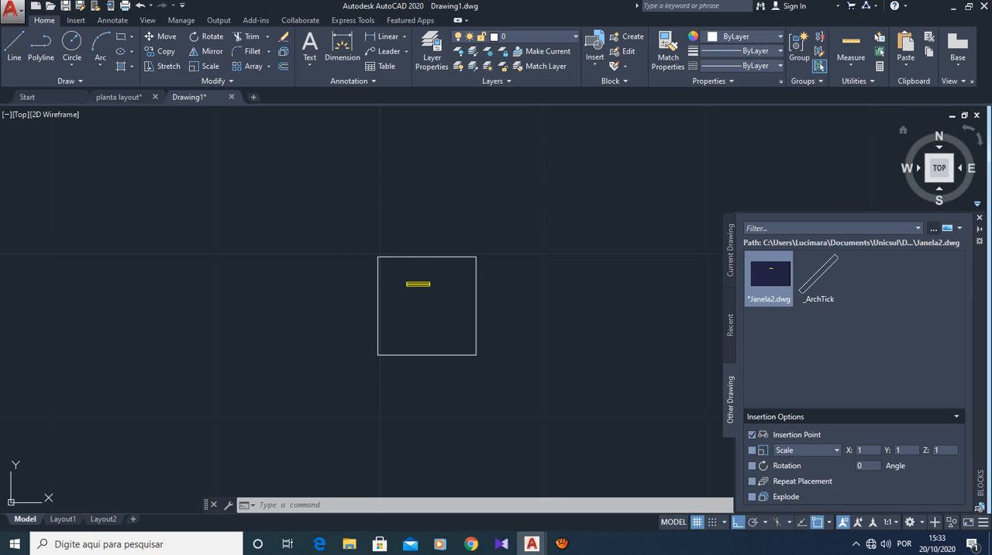
- Load BancCoz02.dwg from E:\_BLOCOS - CAD\BLOCOS\COZINHA as a block source and insert it inside the square, below the window
{"action": "left_click", "coordinate": [934, 228]}
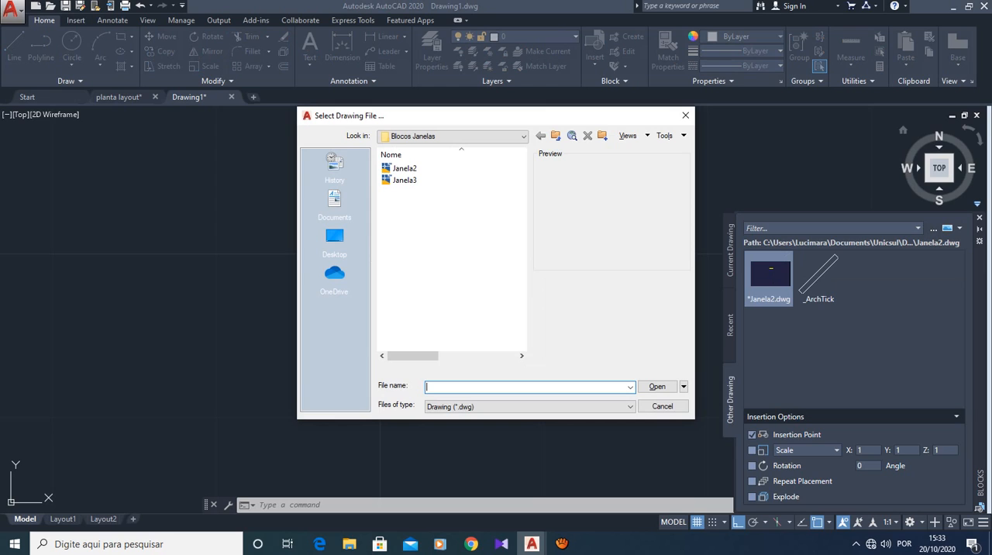
{"action": "left_click", "coordinate": [434, 137]}
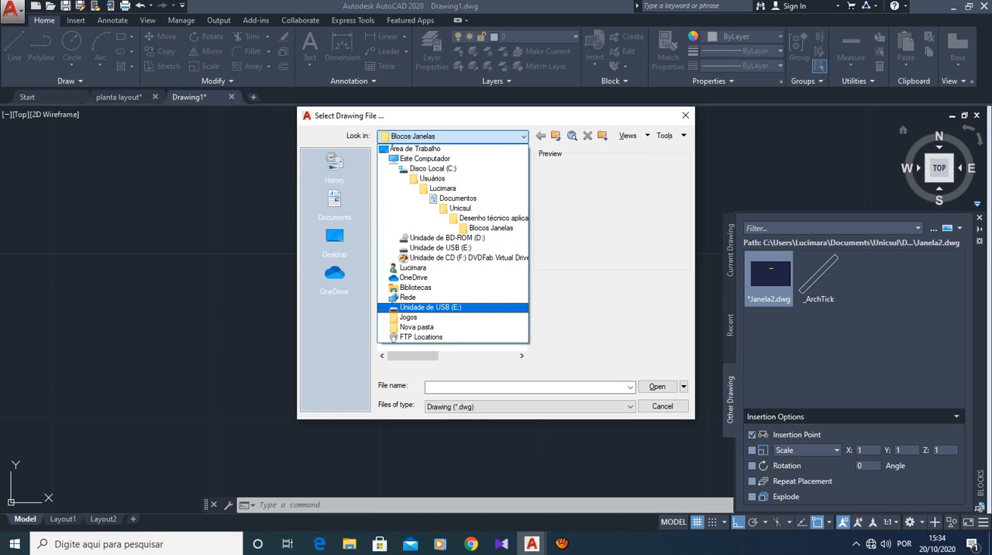
{"action": "left_click", "coordinate": [430, 307]}
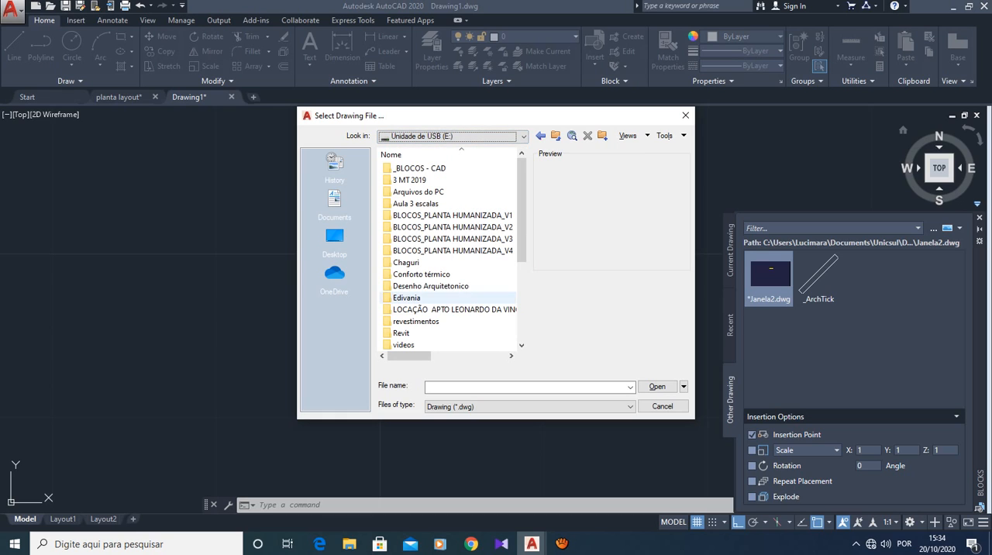
{"action": "double_click", "coordinate": [420, 167]}
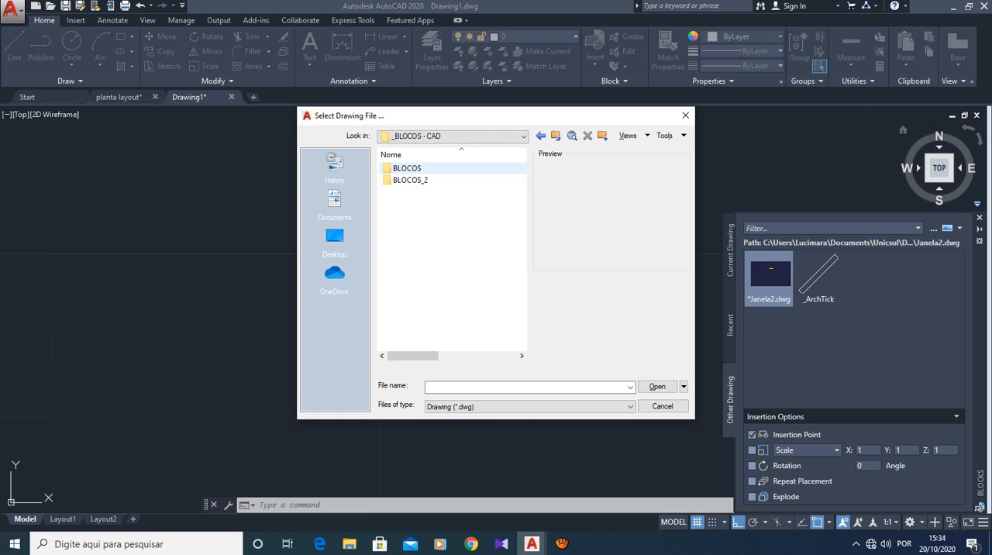
{"action": "double_click", "coordinate": [407, 168]}
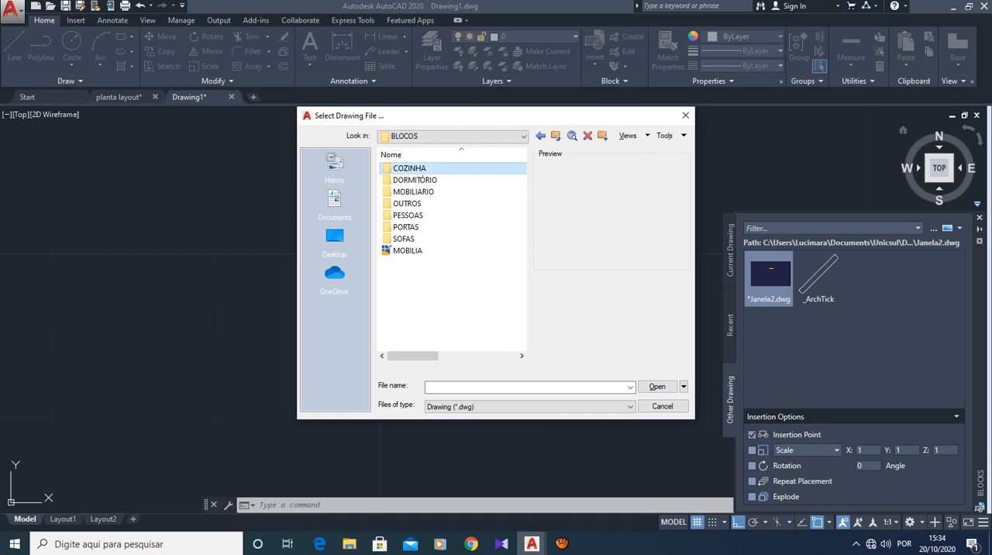
{"action": "double_click", "coordinate": [407, 168]}
{"action": "left_click", "coordinate": [411, 180]}
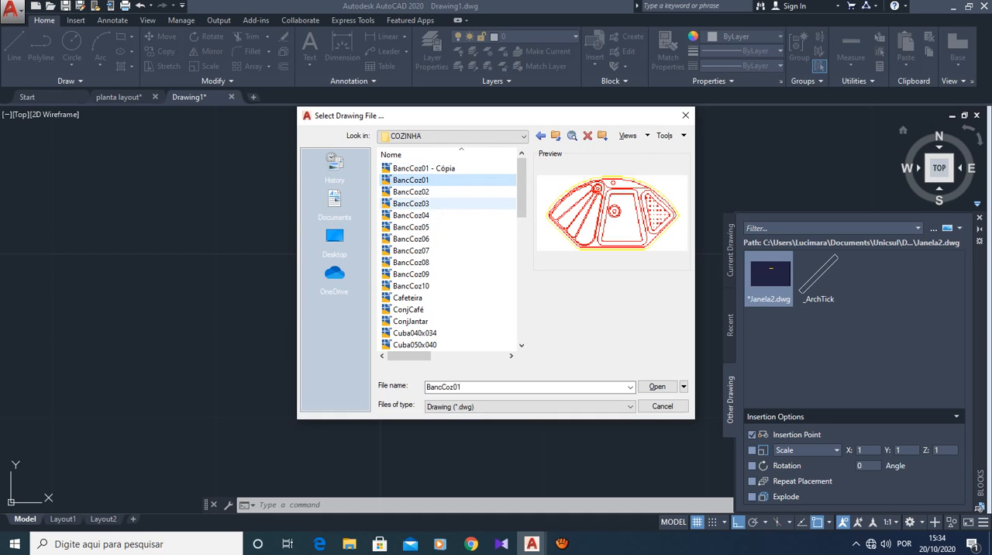
{"action": "left_click", "coordinate": [411, 191]}
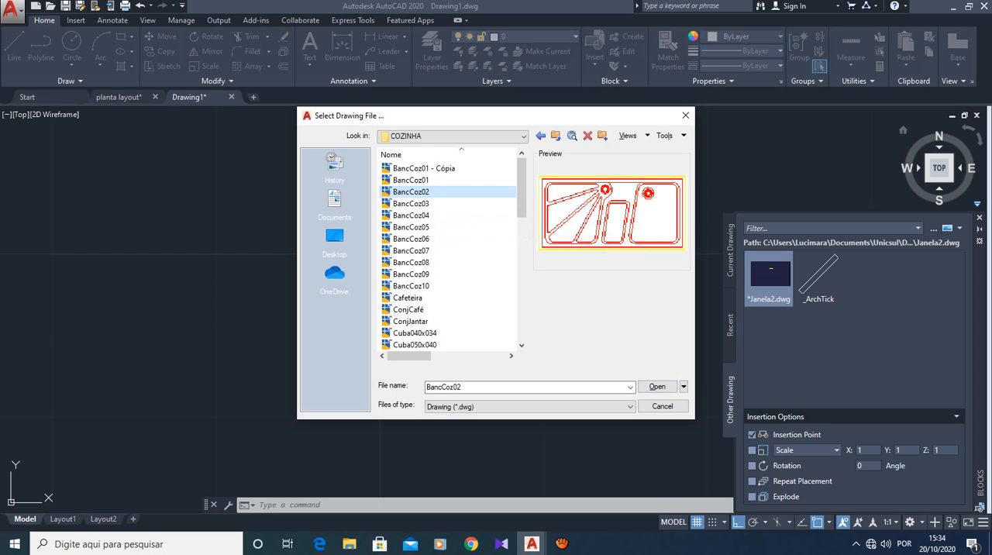
{"action": "left_click", "coordinate": [658, 386]}
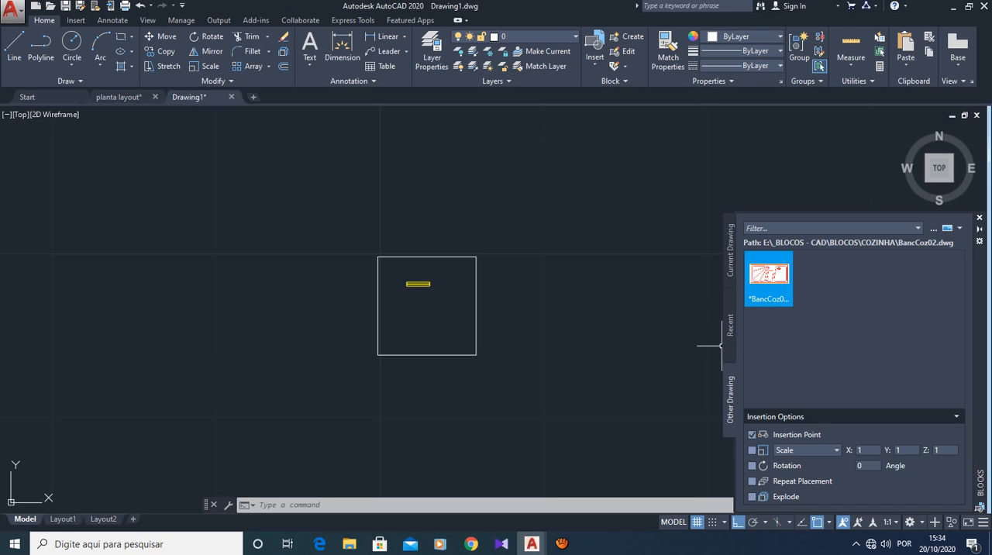
{"action": "mouse_move", "coordinate": [769, 277]}
{"action": "left_mouse_down"}
{"action": "mouse_move", "coordinate": [594, 323]}
{"action": "mouse_move", "coordinate": [441, 311]}
{"action": "left_mouse_up"}
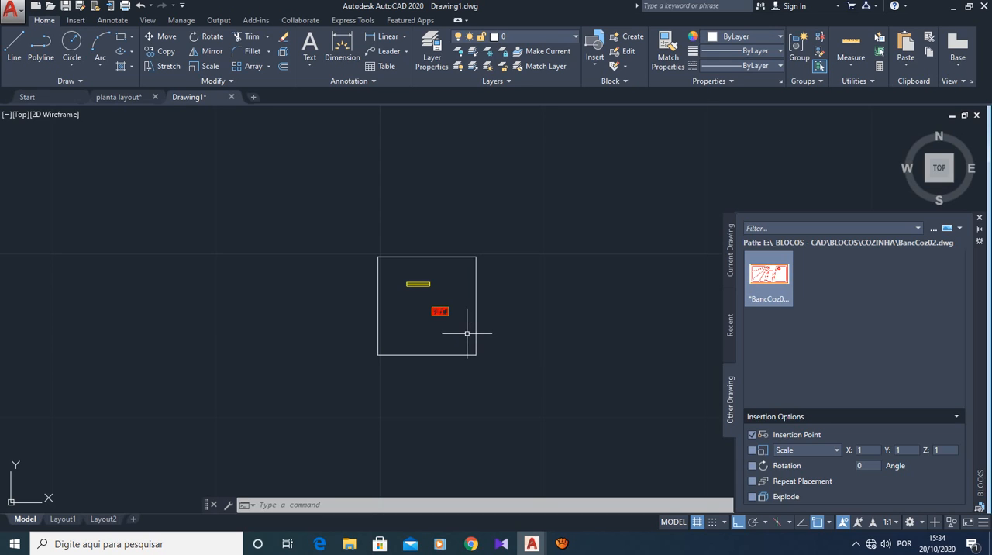
- Check the width and depth of the inserted kitchen counter block with the quick Measure tool
{"action": "scroll", "coordinate": [421, 312], "scroll_direction": "up", "scroll_amount": 2}
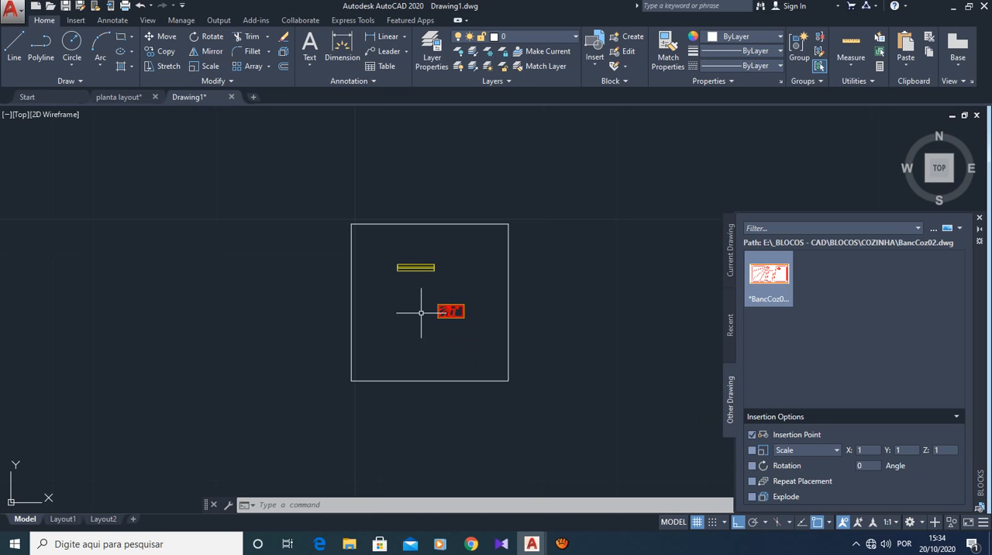
{"action": "scroll", "coordinate": [421, 312], "scroll_direction": "up", "scroll_amount": 5}
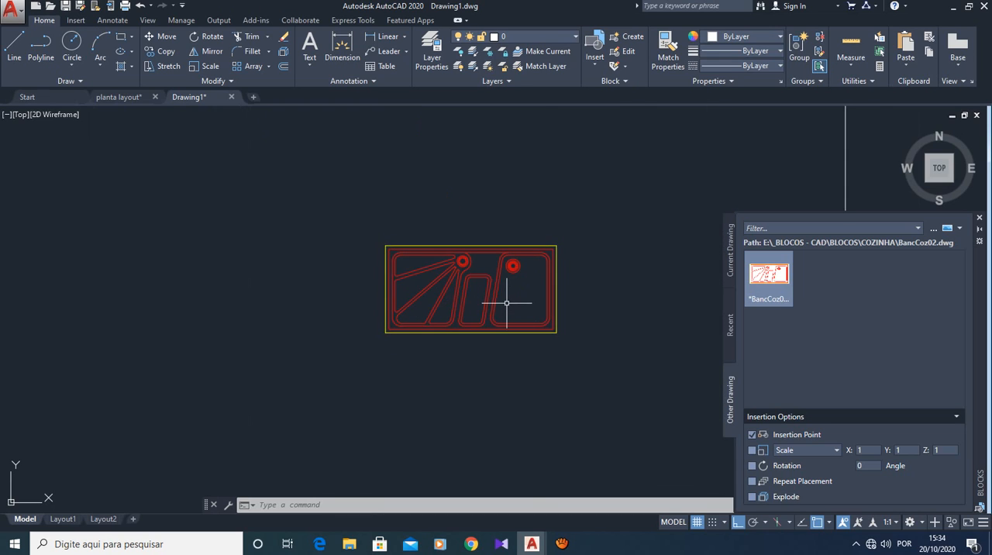
{"action": "scroll", "coordinate": [506, 303], "scroll_direction": "up", "scroll_amount": 2}
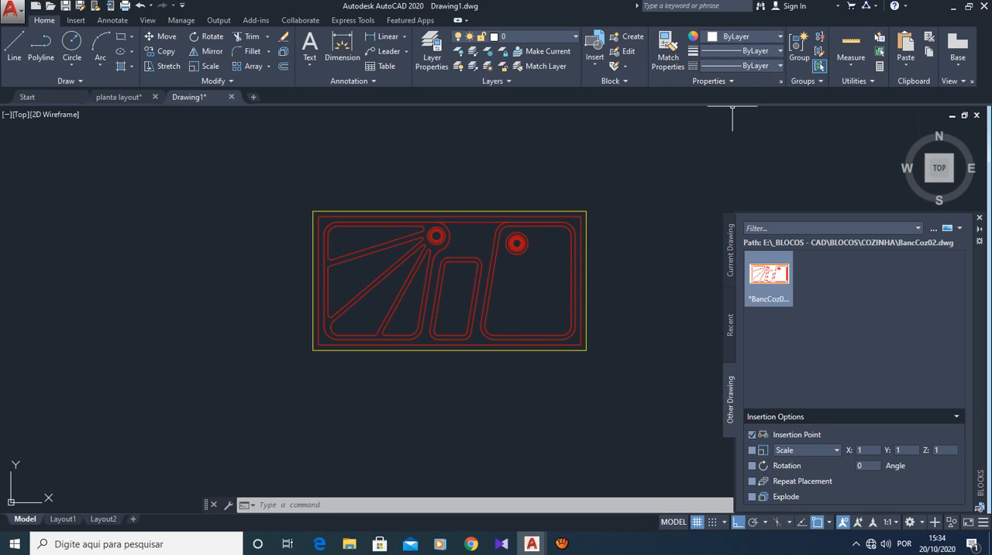
{"action": "left_click", "coordinate": [852, 45]}
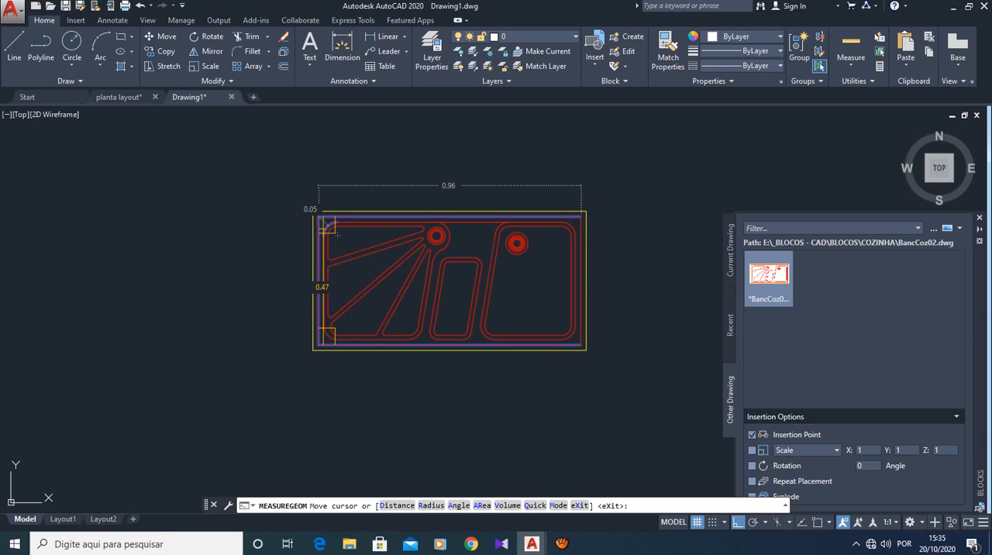
{"action": "key", "text": "Escape"}
{"action": "scroll", "coordinate": [353, 272], "scroll_direction": "down", "scroll_amount": 5}
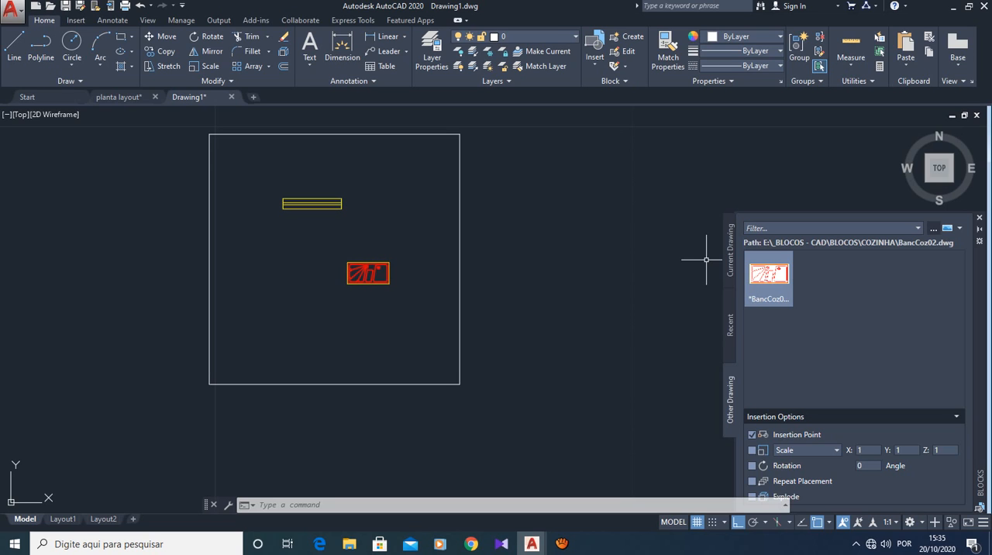
- Load the single-bed drawing Camaslt1.dwg from the BLOCOS\DORMITÓRIO folder as the block source, after previewing the other bed files
{"action": "left_click", "coordinate": [934, 228]}
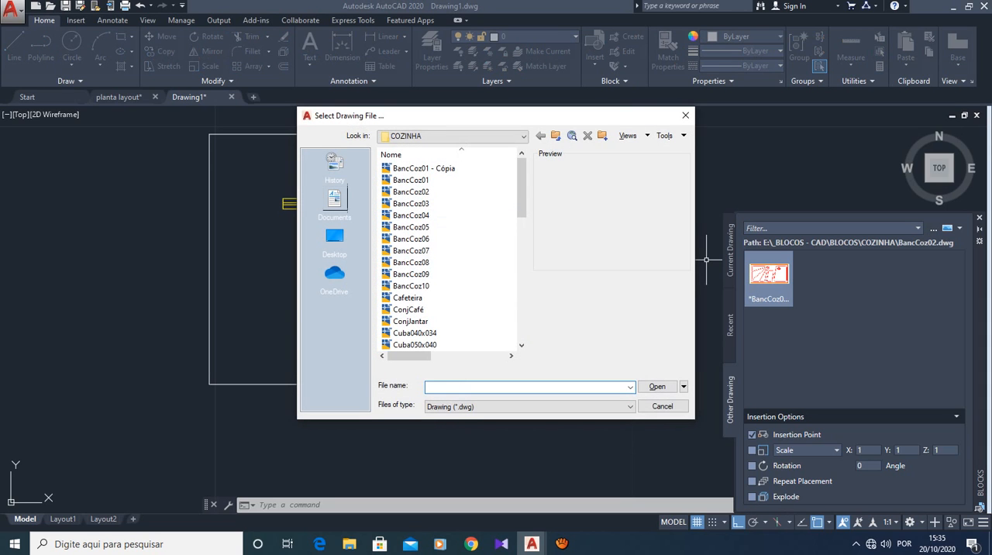
{"action": "left_click", "coordinate": [442, 136]}
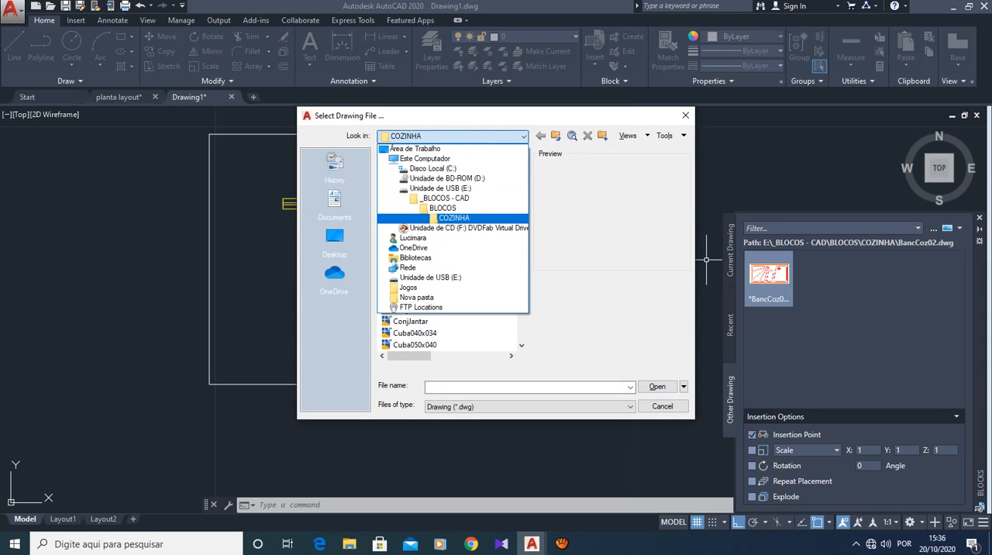
{"action": "left_click", "coordinate": [434, 209]}
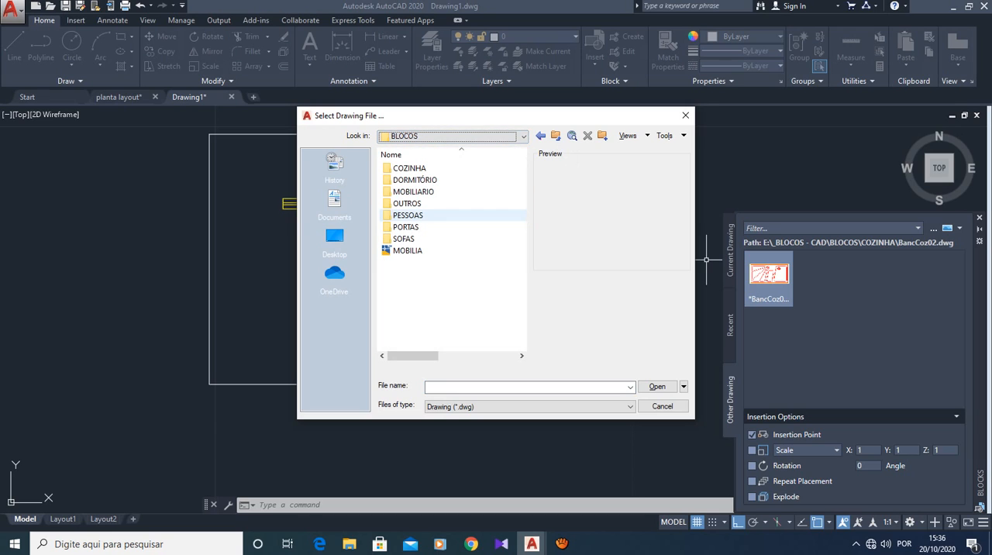
{"action": "double_click", "coordinate": [414, 180]}
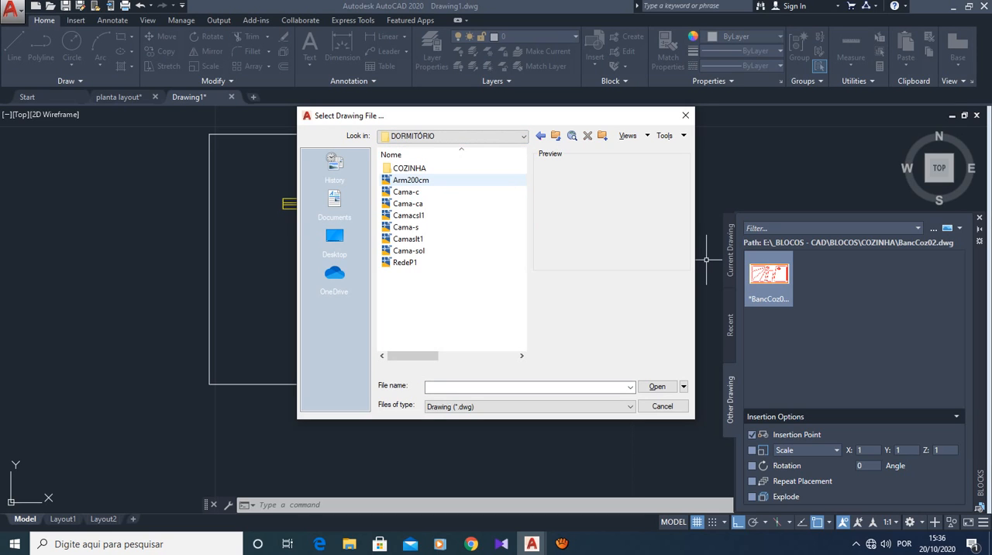
{"action": "left_click", "coordinate": [407, 191]}
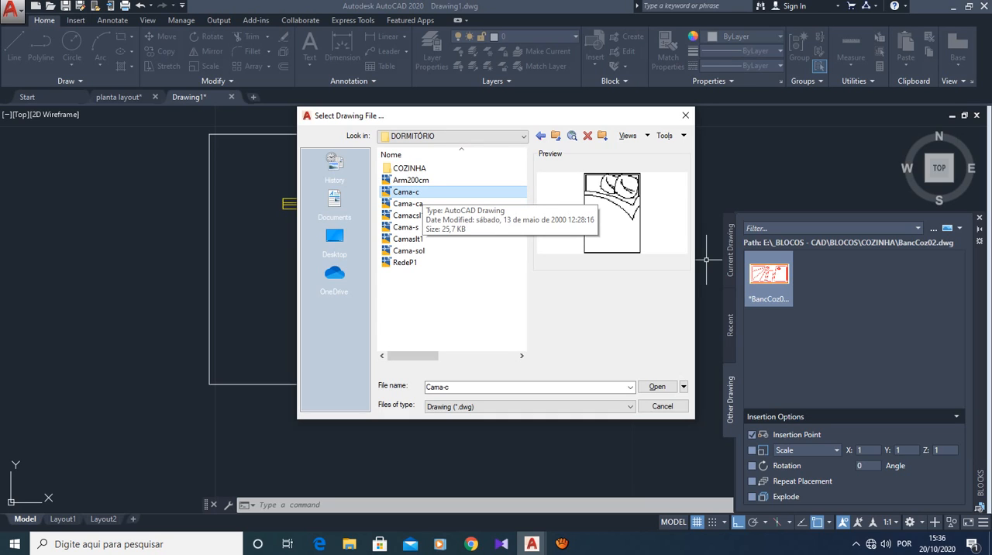
{"action": "left_click", "coordinate": [409, 204]}
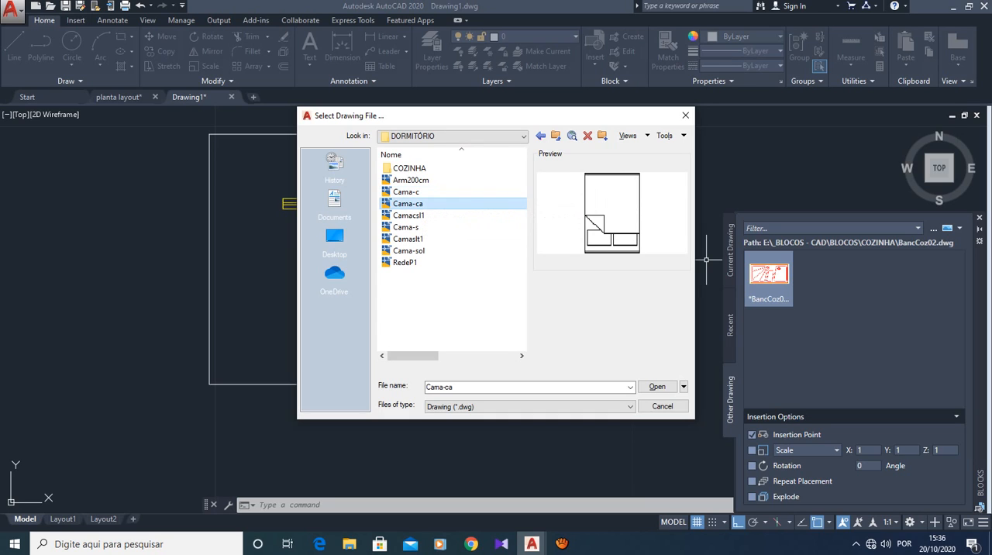
{"action": "left_click", "coordinate": [412, 215]}
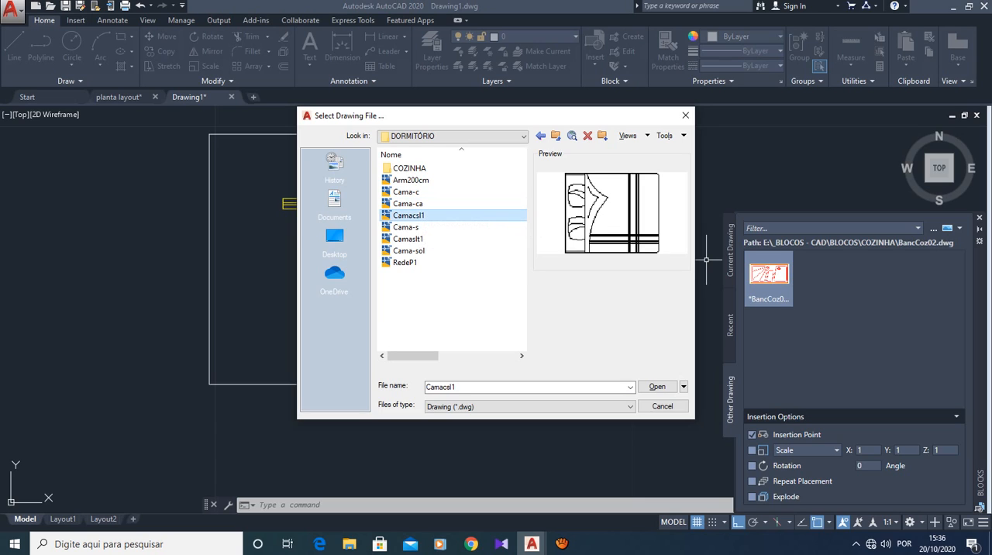
{"action": "left_click", "coordinate": [406, 227]}
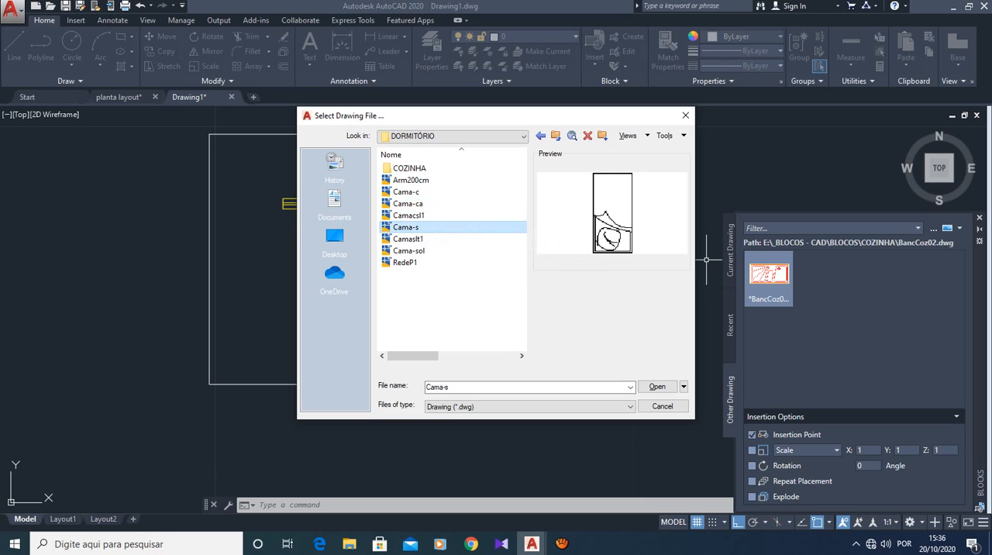
{"action": "left_click", "coordinate": [408, 239]}
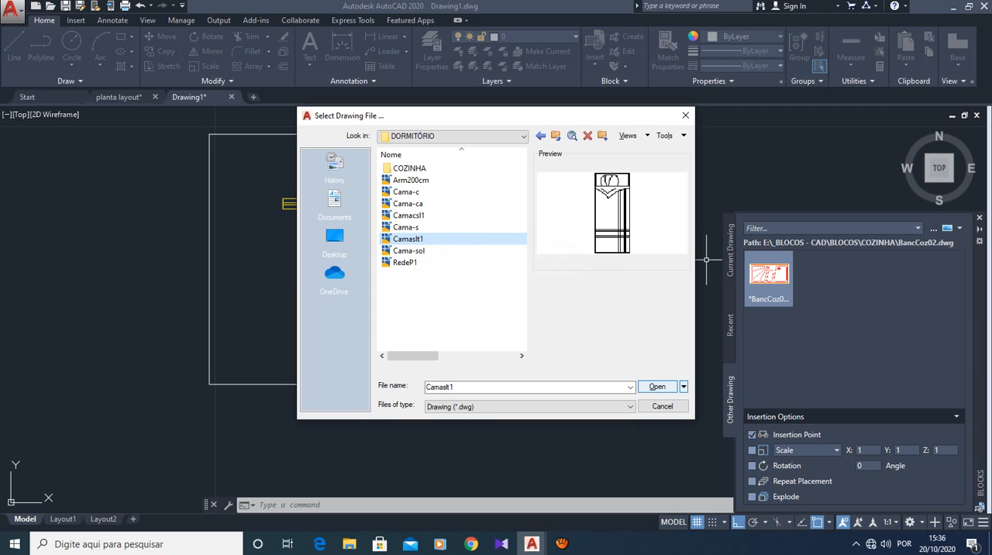
{"action": "left_click", "coordinate": [658, 386]}
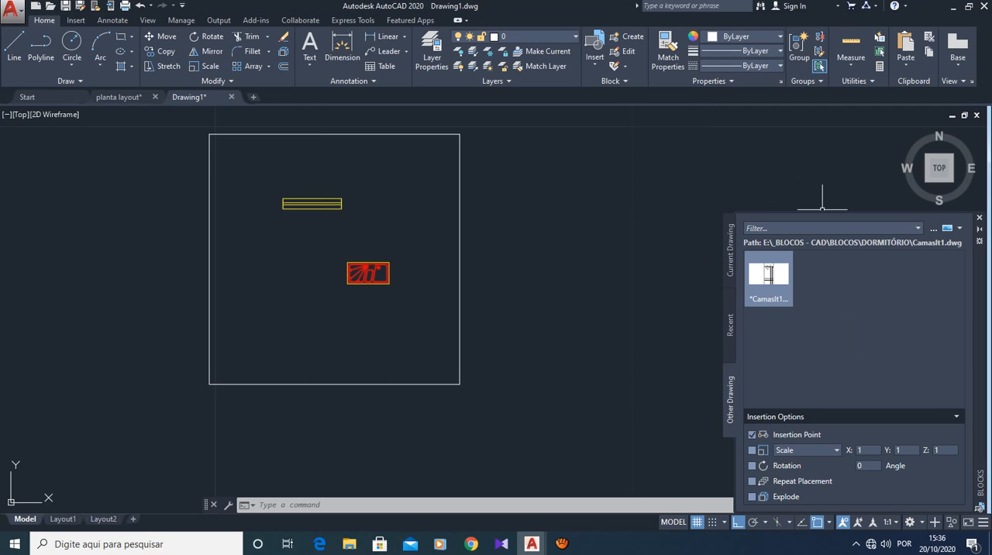
- Insert the Camaslt1 bed block inside the square, in its lower area southwest of the kitchen counter
{"action": "left_click", "coordinate": [768, 279]}
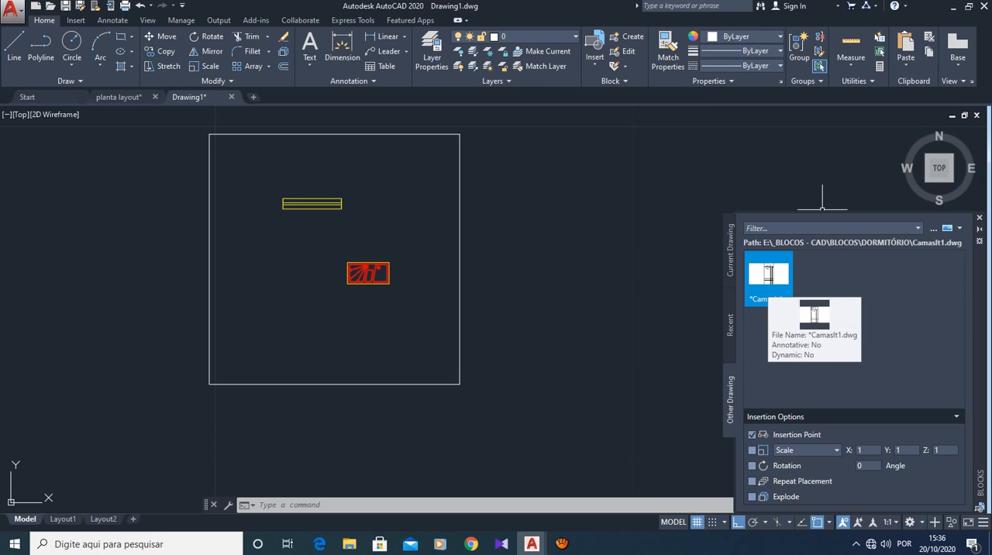
{"action": "left_click_drag", "start_coordinate": [768, 276], "coordinate": [292, 322]}
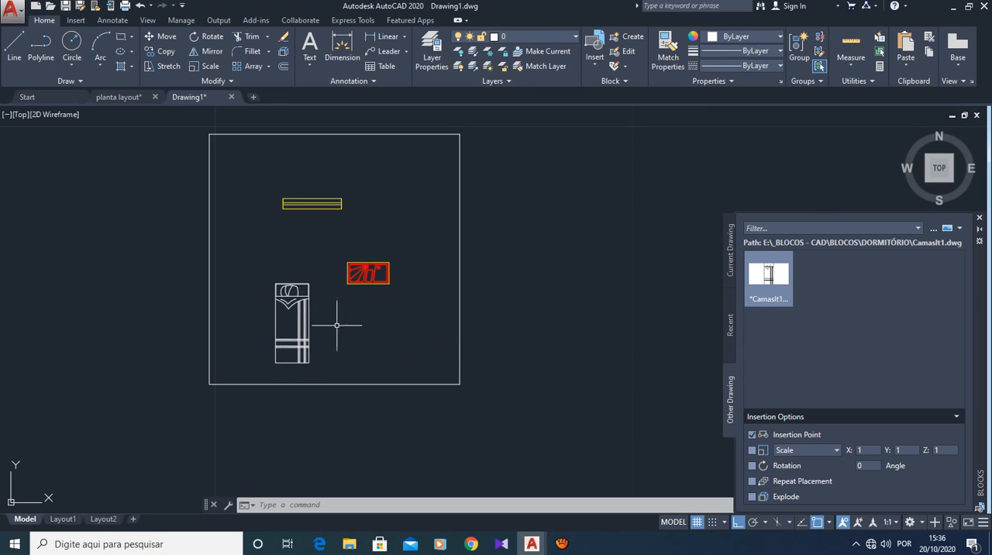
{"action": "scroll", "coordinate": [302, 321], "scroll_direction": "up", "scroll_amount": 2}
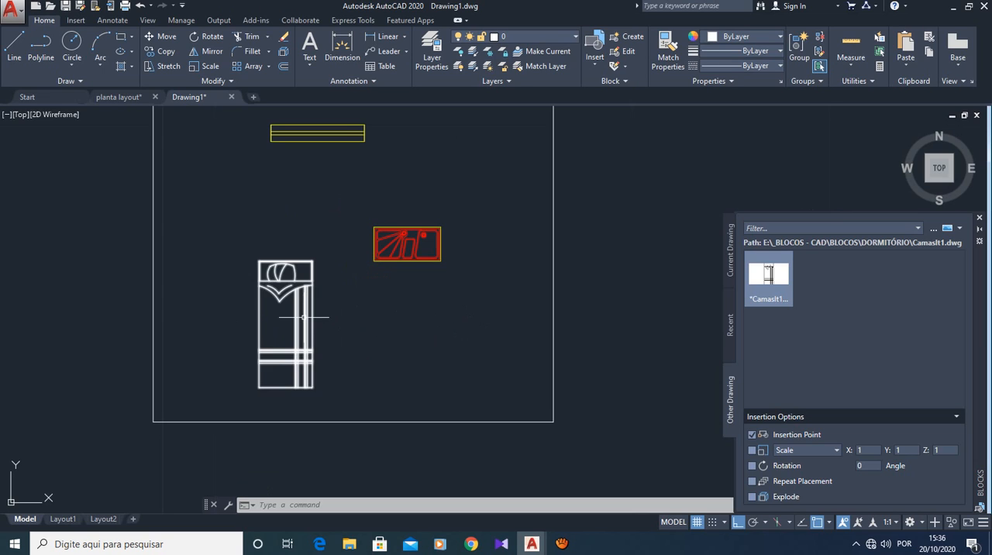
- Check the width and length of the inserted single-bed block with the quick Measure tool
{"action": "scroll", "coordinate": [275, 310], "scroll_direction": "up", "scroll_amount": 2}
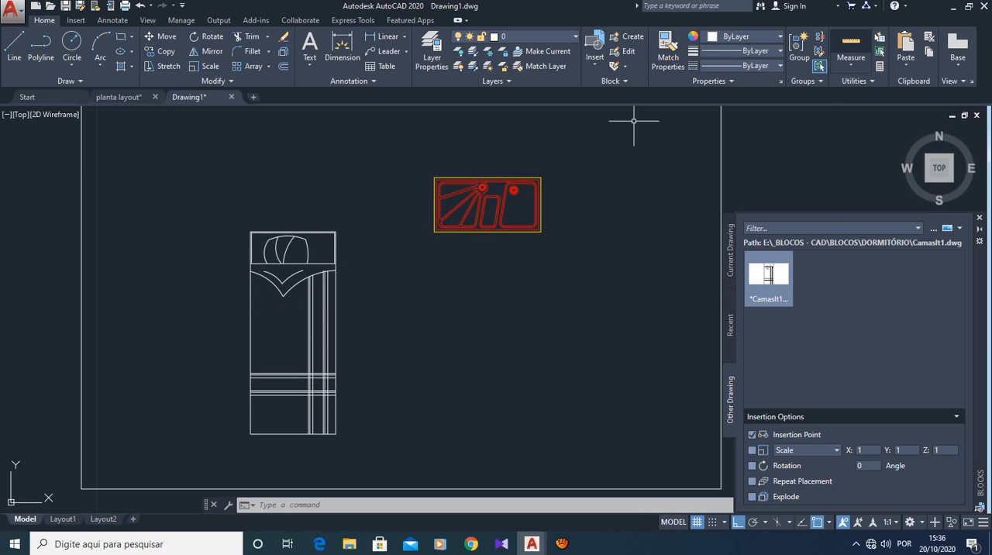
{"action": "left_click", "coordinate": [852, 44]}
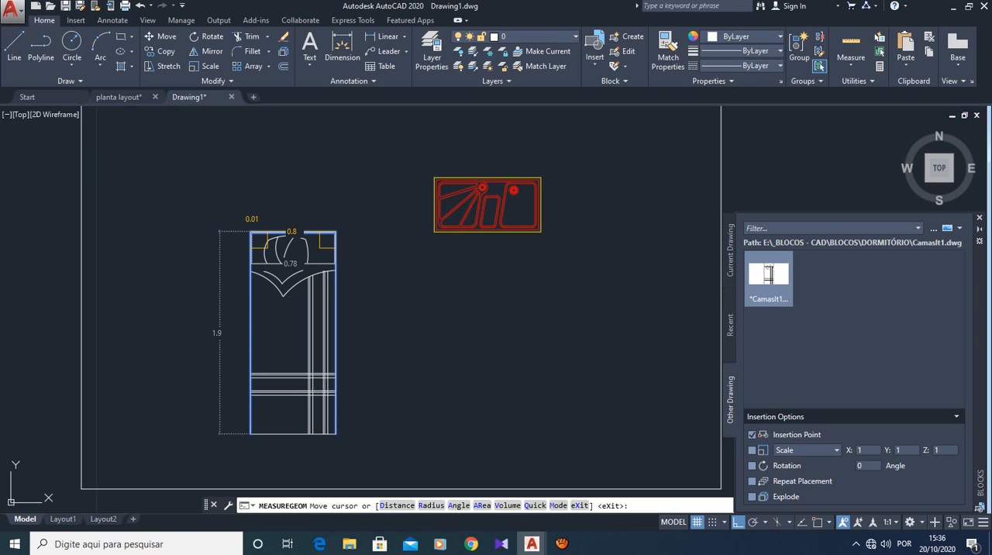
{"action": "key", "text": "Escape"}
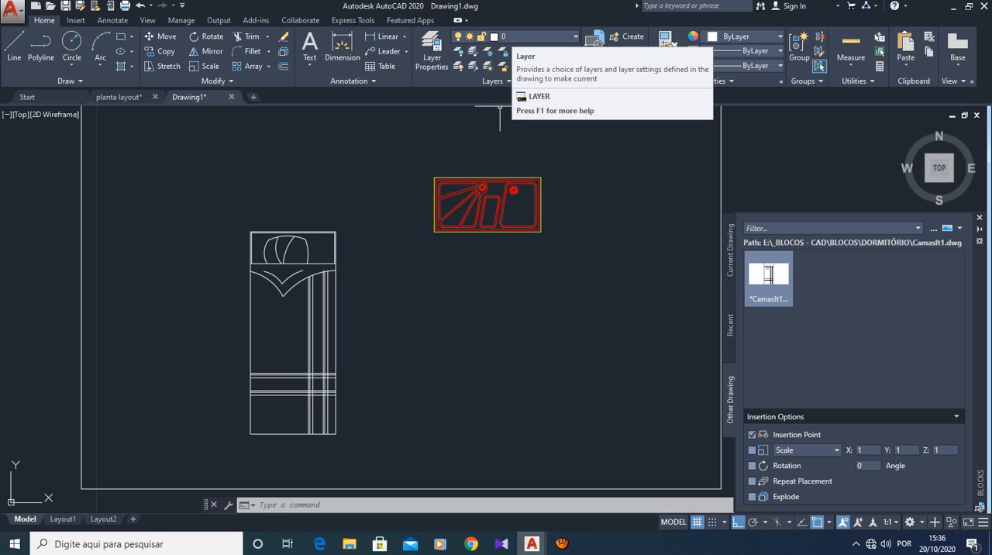
- Make MOBILIAS the current layer for the furniture
{"action": "left_click", "coordinate": [515, 37]}
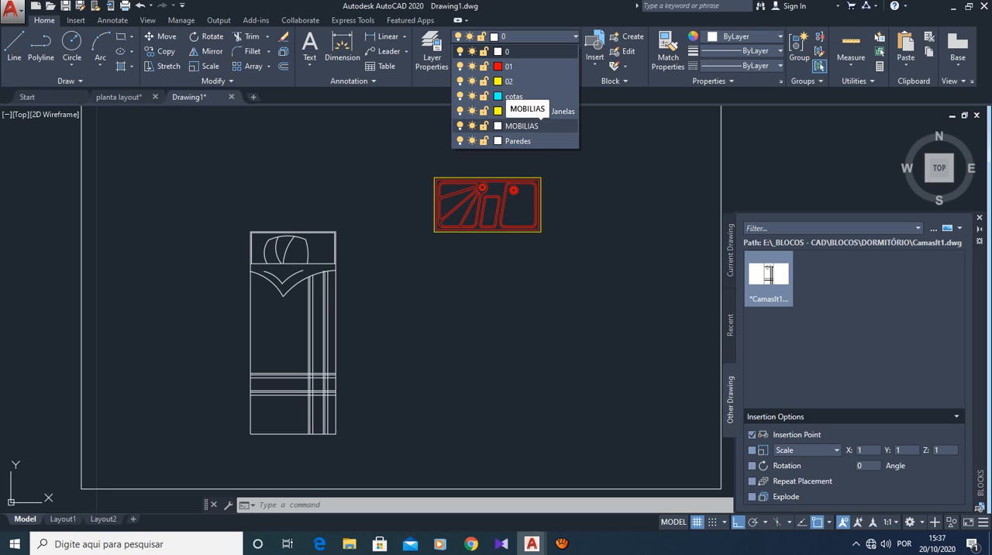
{"action": "left_click", "coordinate": [527, 126]}
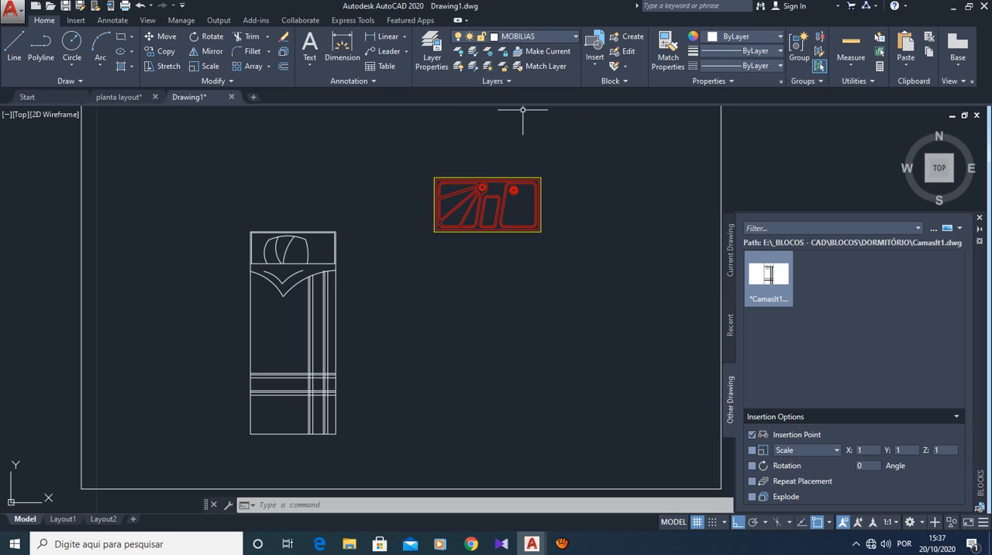
{"action": "left_click", "coordinate": [515, 36]}
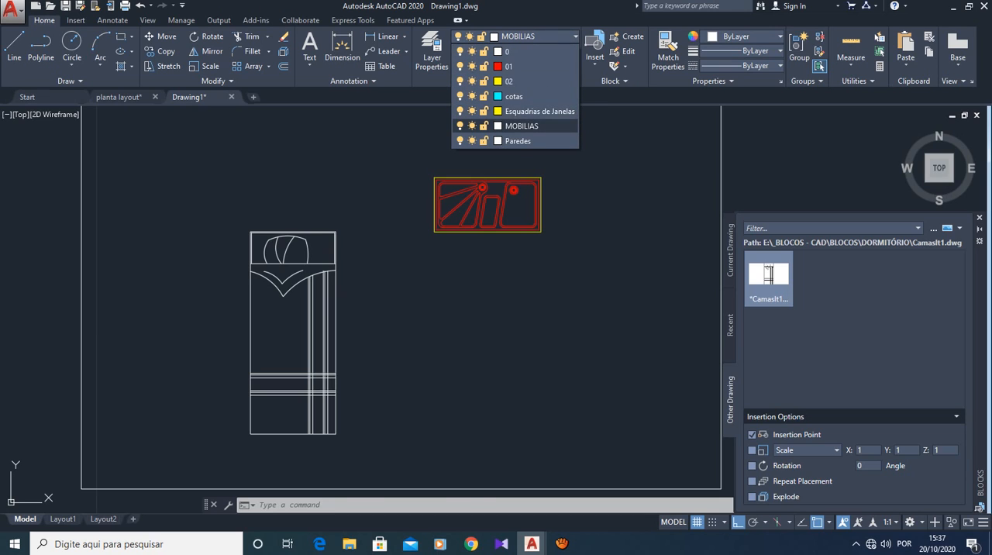
{"action": "left_click", "coordinate": [527, 117]}
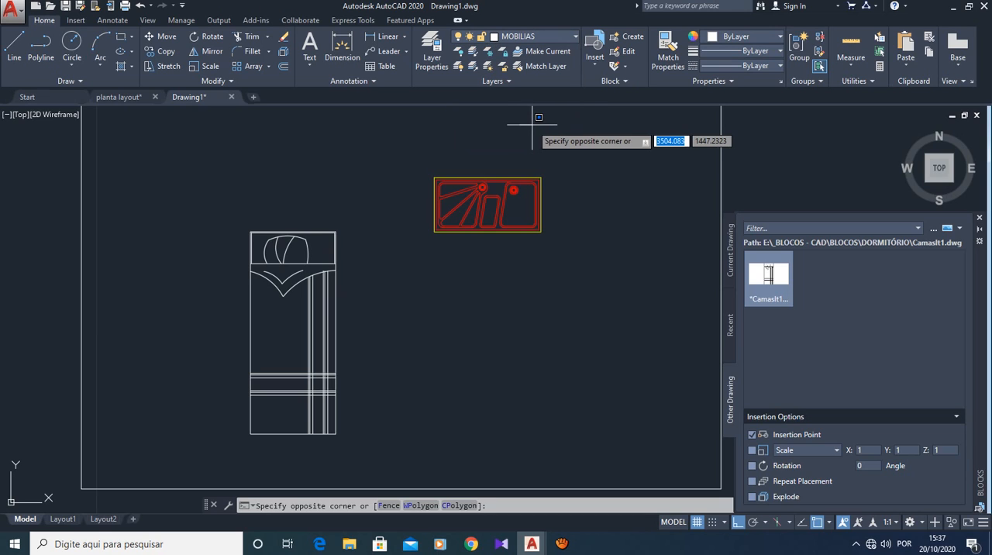
{"action": "key", "text": "Escape"}
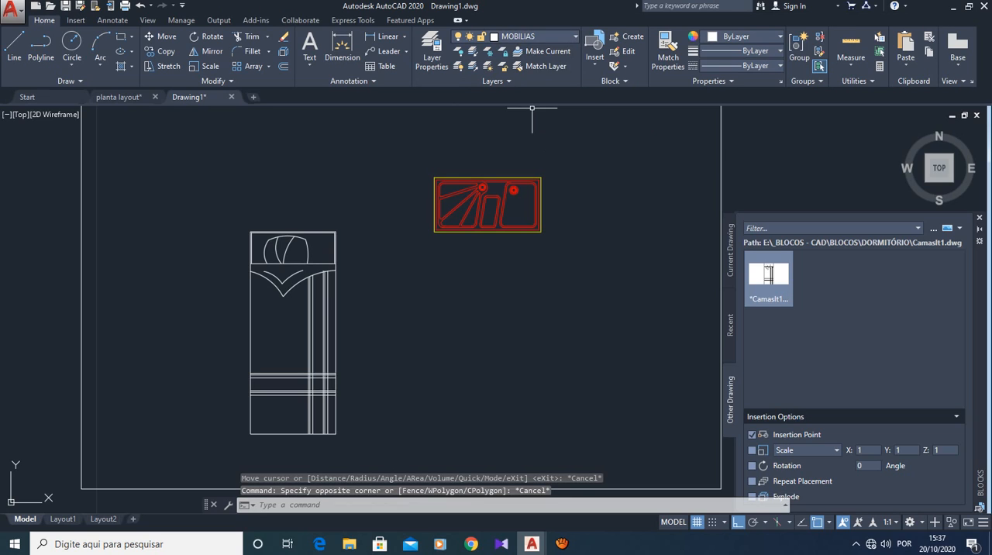
{"action": "left_click", "coordinate": [535, 37]}
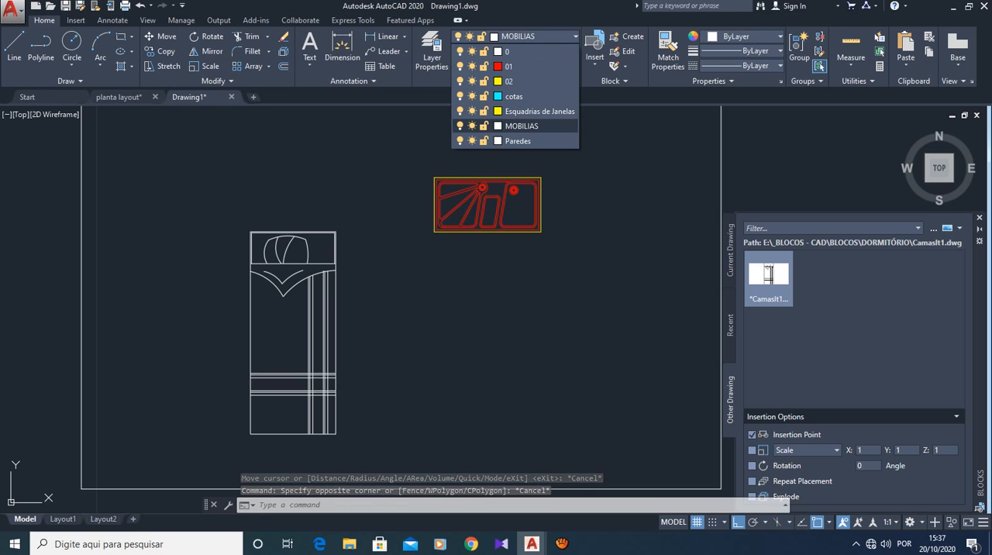
- Set the lineweight of the MOBILIAS layer to 0.35 mm in the layer properties
{"action": "left_click", "coordinate": [432, 53]}
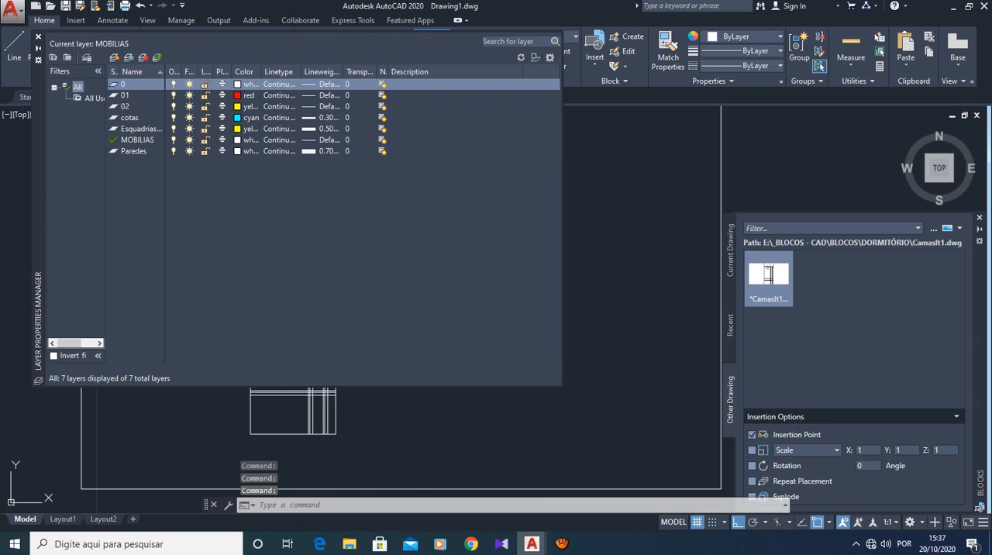
{"action": "left_click", "coordinate": [320, 139]}
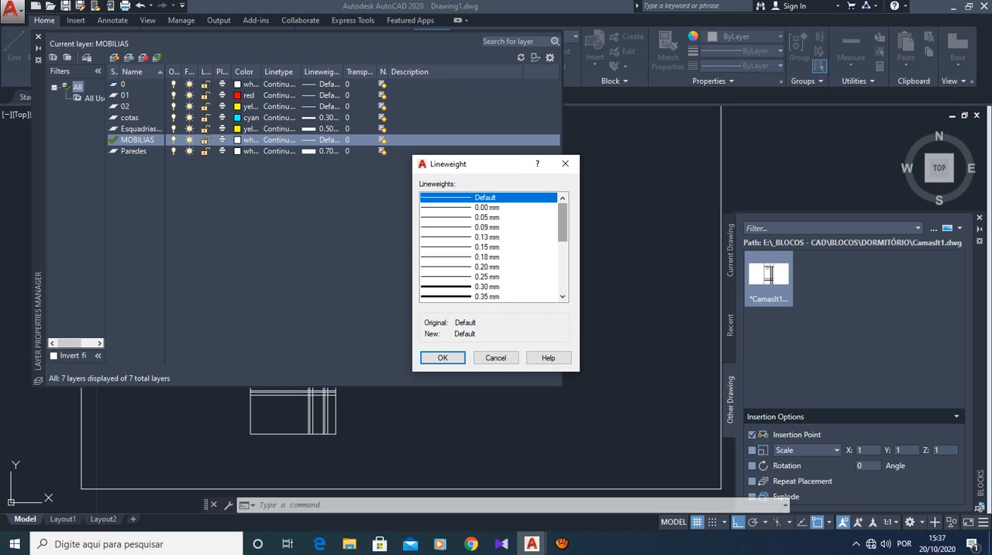
{"action": "scroll", "coordinate": [564, 221], "scroll_direction": "down", "scroll_amount": 1}
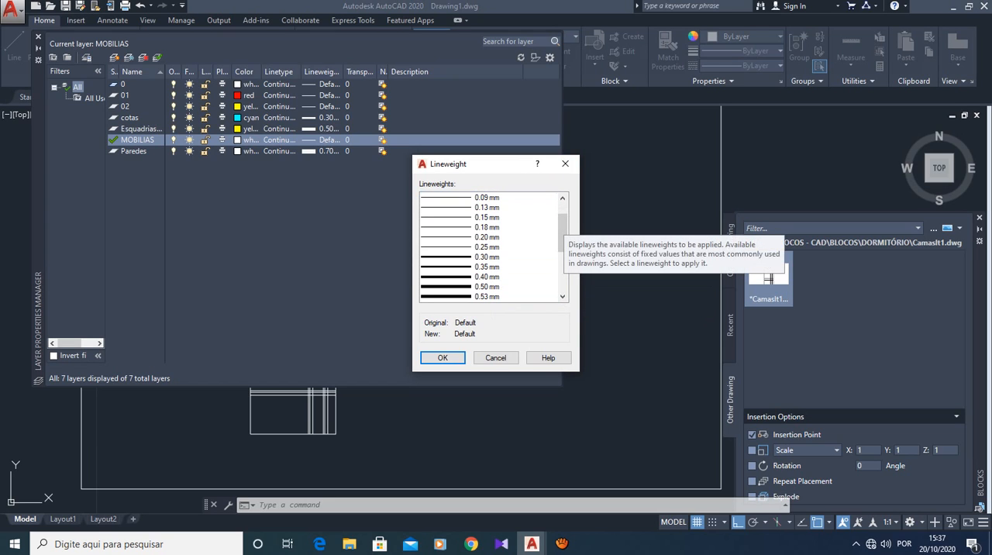
{"action": "left_click", "coordinate": [486, 267]}
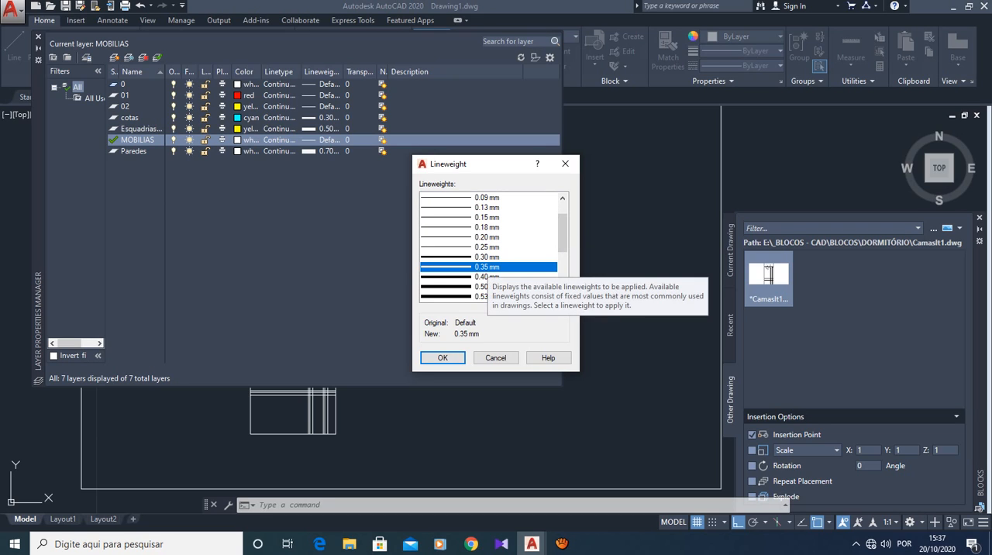
{"action": "left_click", "coordinate": [443, 358]}
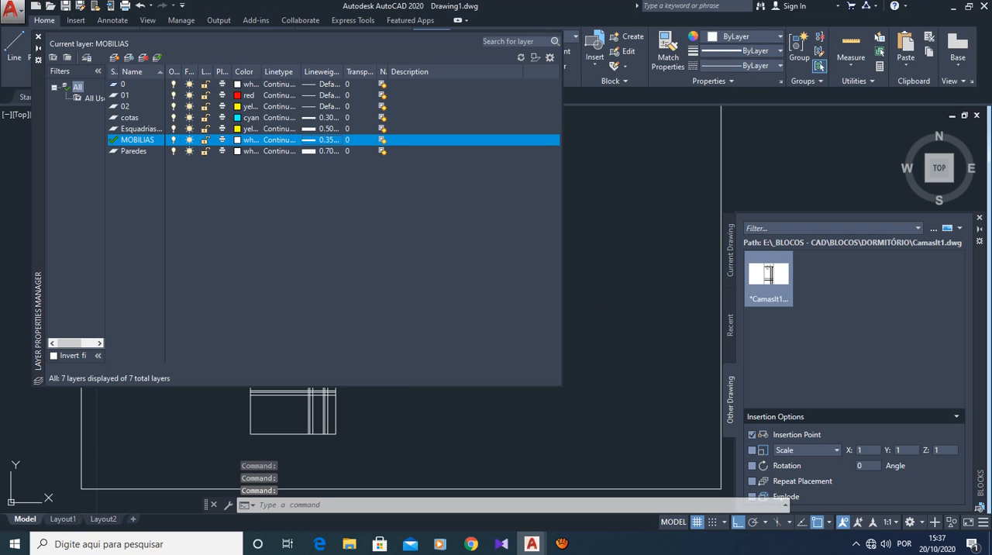
- Set the MOBILIAS layer's color to index color 51 and close the layer properties
{"action": "left_click", "coordinate": [238, 141]}
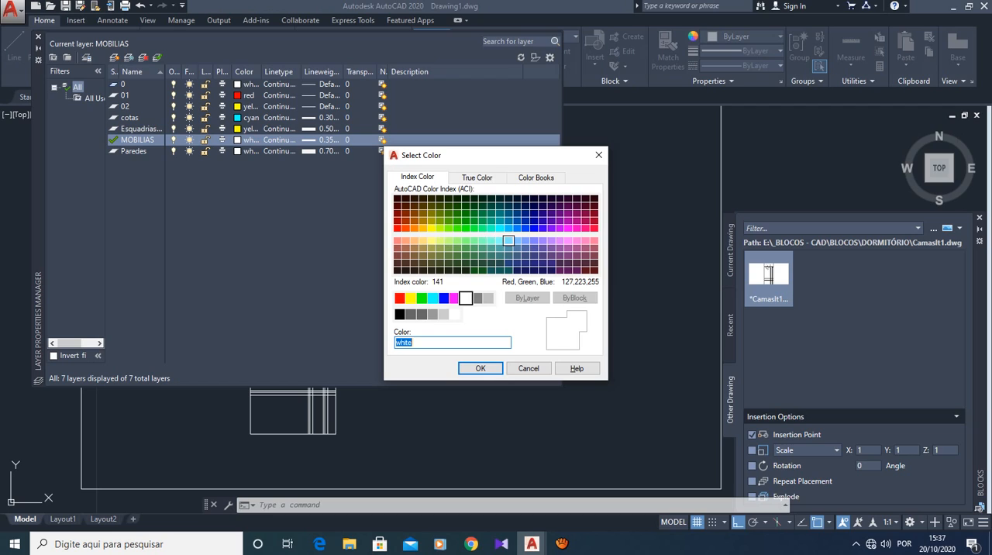
{"action": "left_click", "coordinate": [517, 241]}
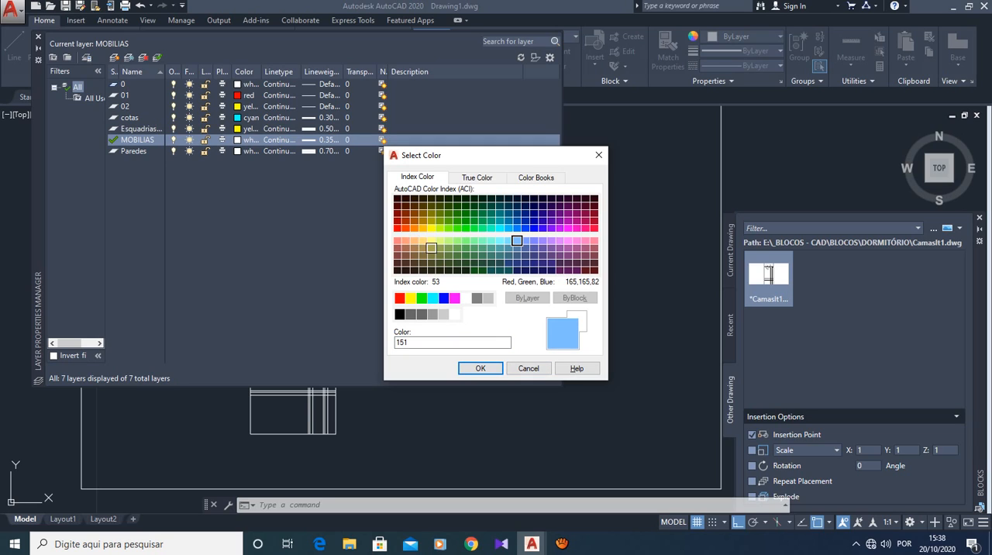
{"action": "left_click", "coordinate": [415, 241]}
{"action": "left_click", "coordinate": [431, 240]}
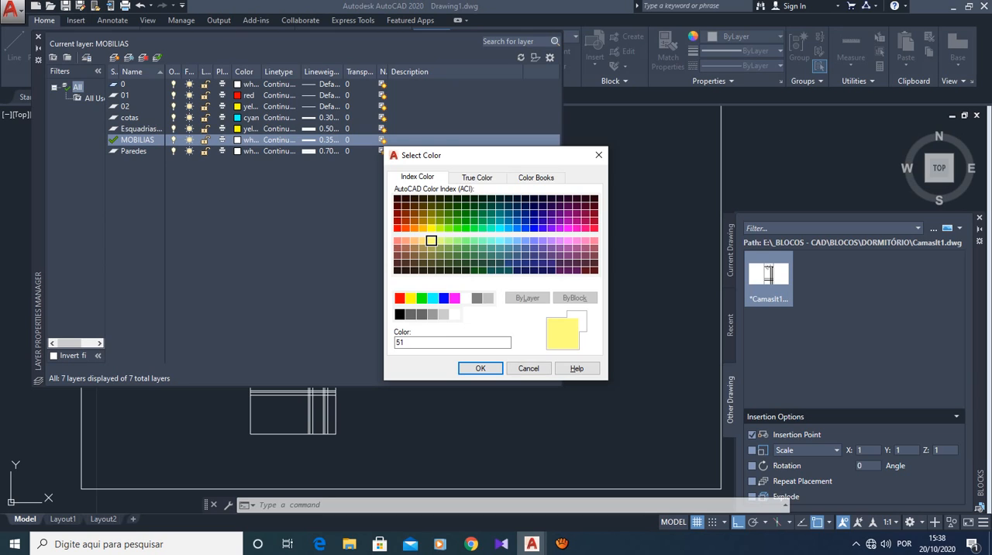
{"action": "left_click", "coordinate": [481, 368]}
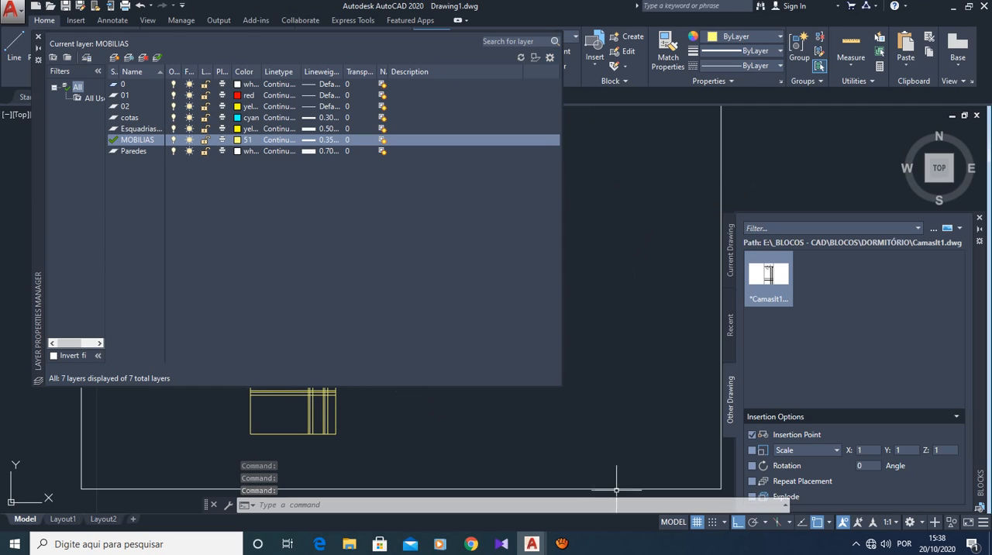
{"action": "scroll", "coordinate": [399, 437], "scroll_direction": "down", "scroll_amount": 4}
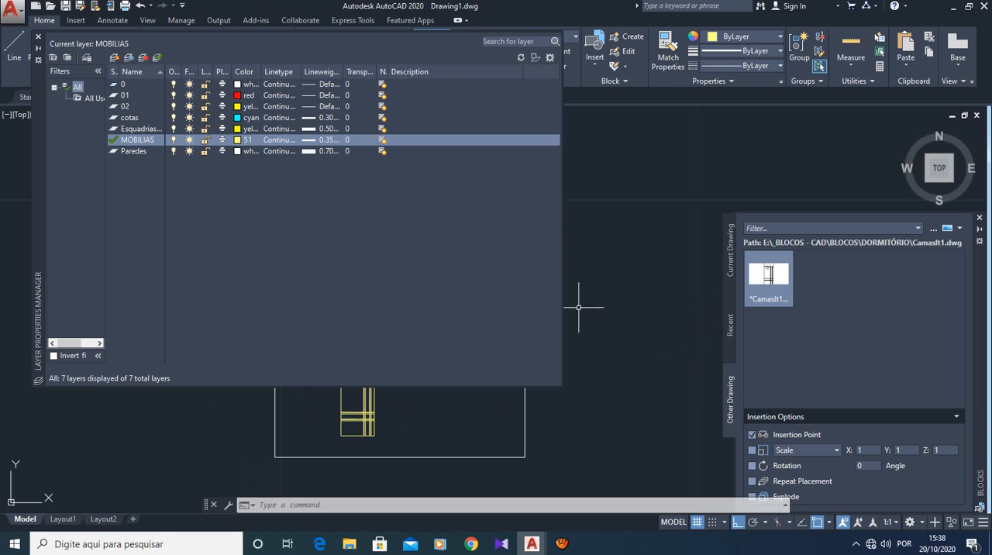
{"action": "left_click", "coordinate": [38, 36]}
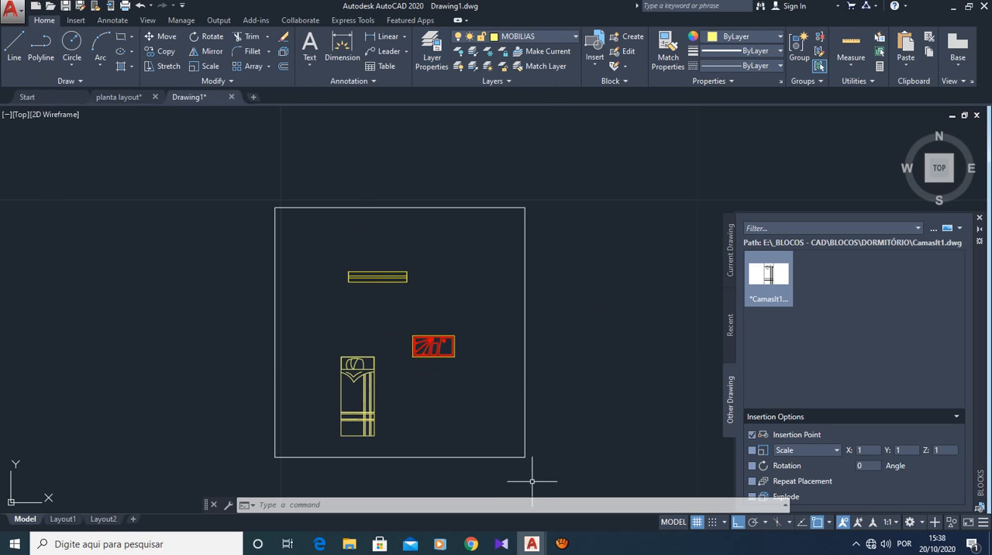
{"action": "mouse_move", "coordinate": [562, 543]}
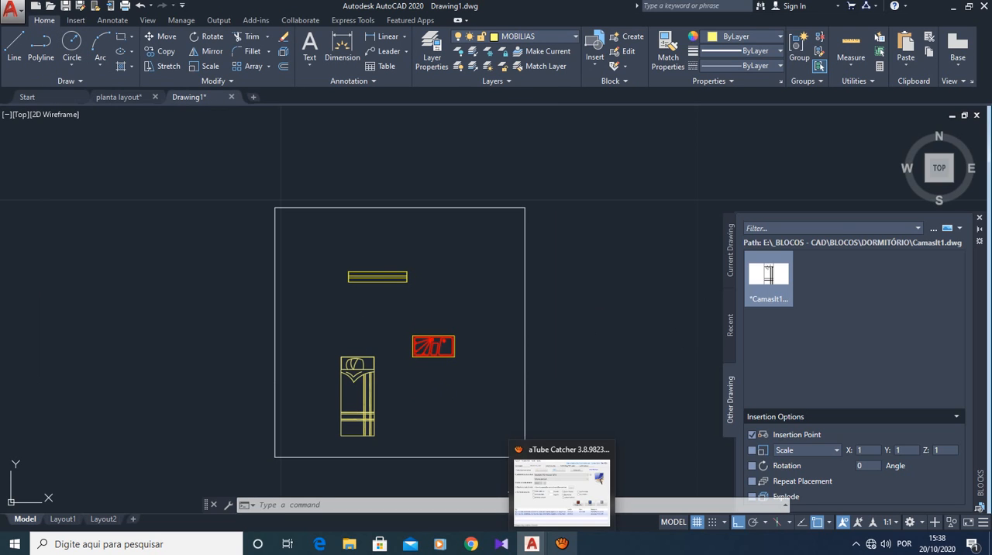
{"action": "left_click", "coordinate": [561, 492]}
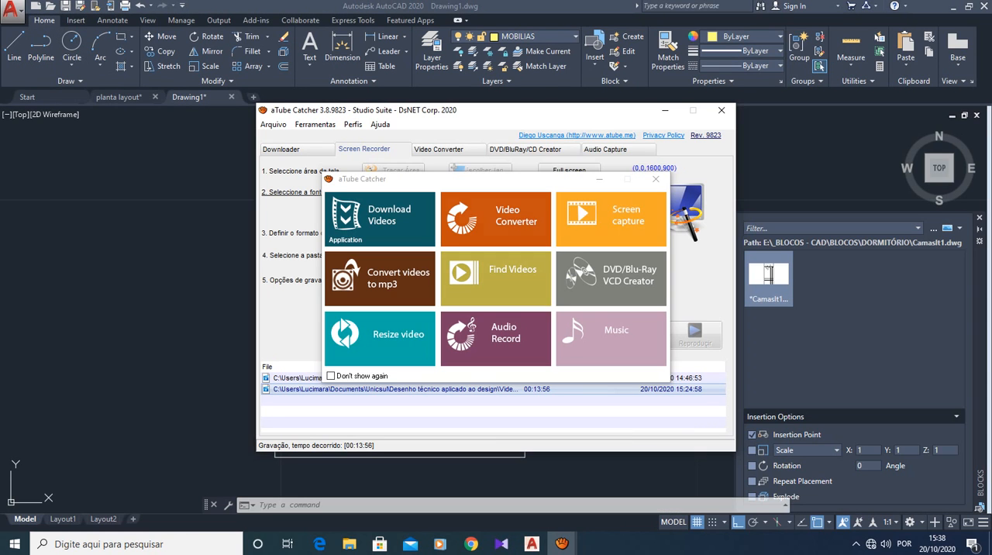
{"action": "left_click", "coordinate": [655, 179]}
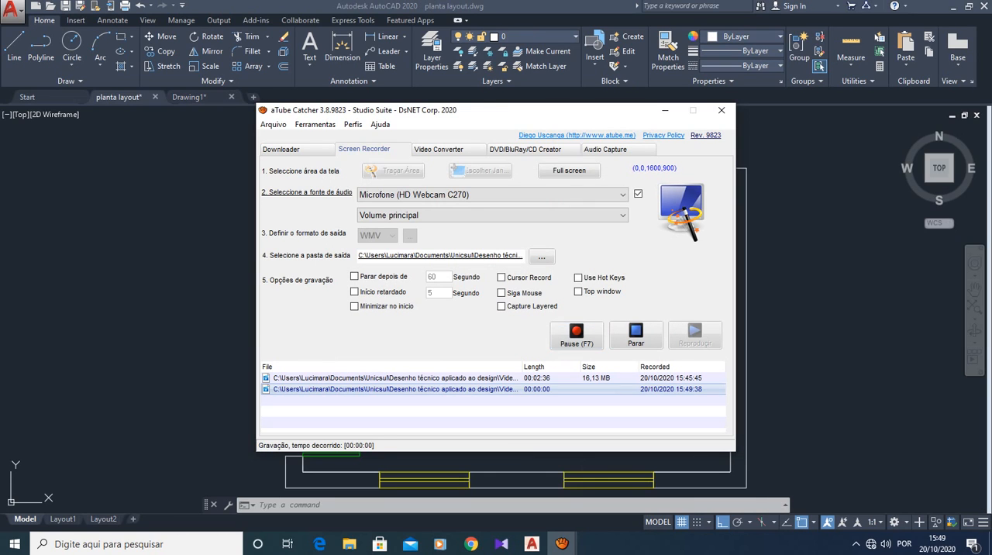
{"action": "left_click", "coordinate": [665, 110]}
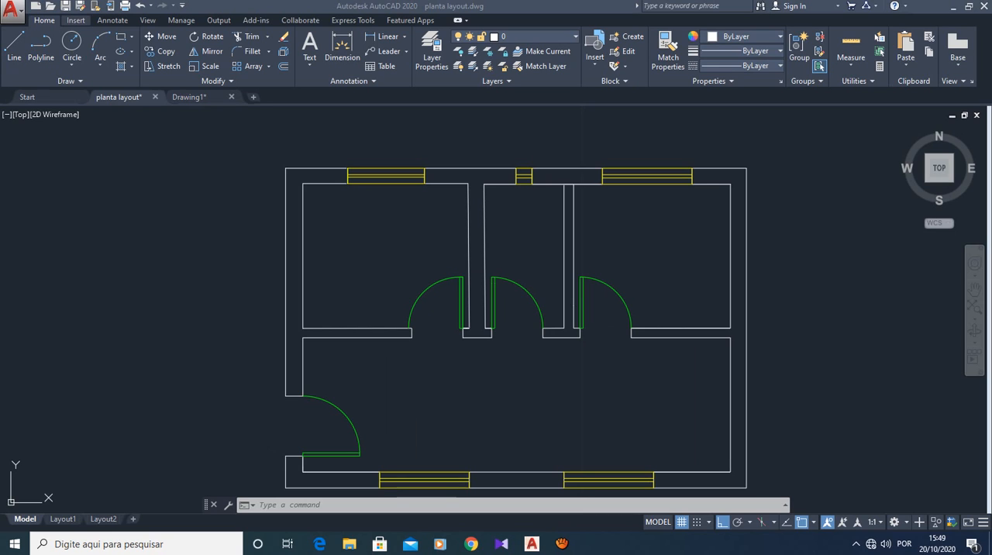
- Start inserting a block from another drawing into the floor plan and browse to the BLOCOS\DORMITÓRIO folder for the source file
{"action": "left_click", "coordinate": [75, 20]}
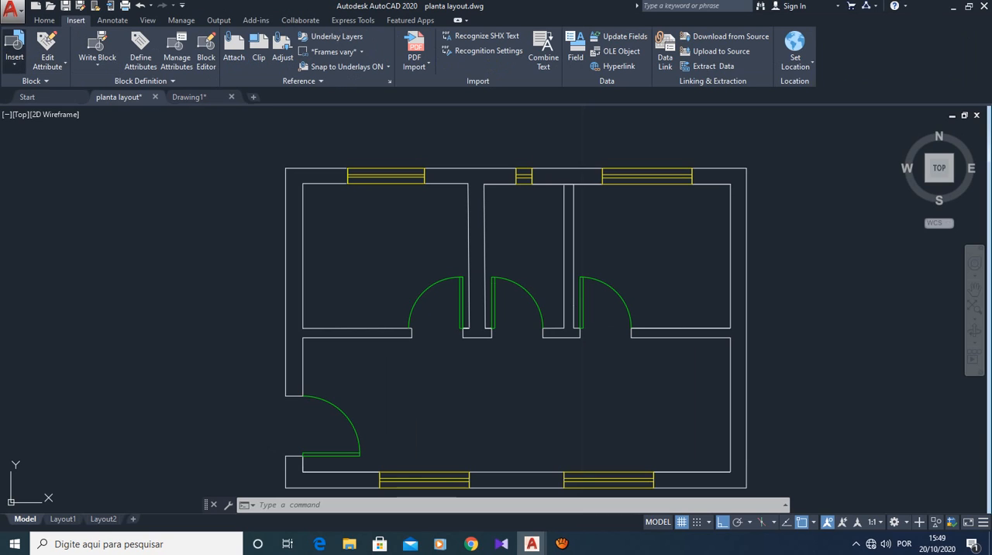
{"action": "left_click", "coordinate": [15, 48]}
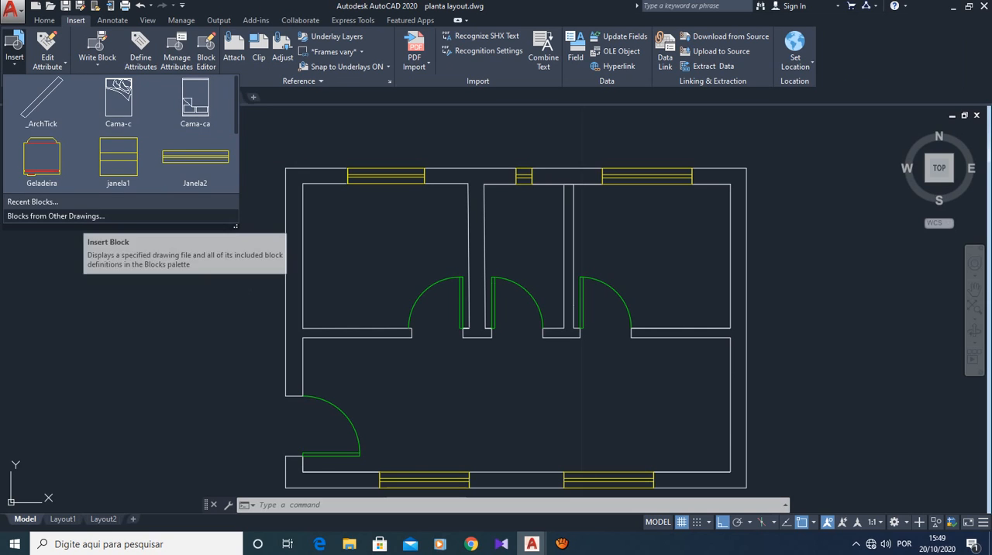
{"action": "left_click", "coordinate": [85, 215]}
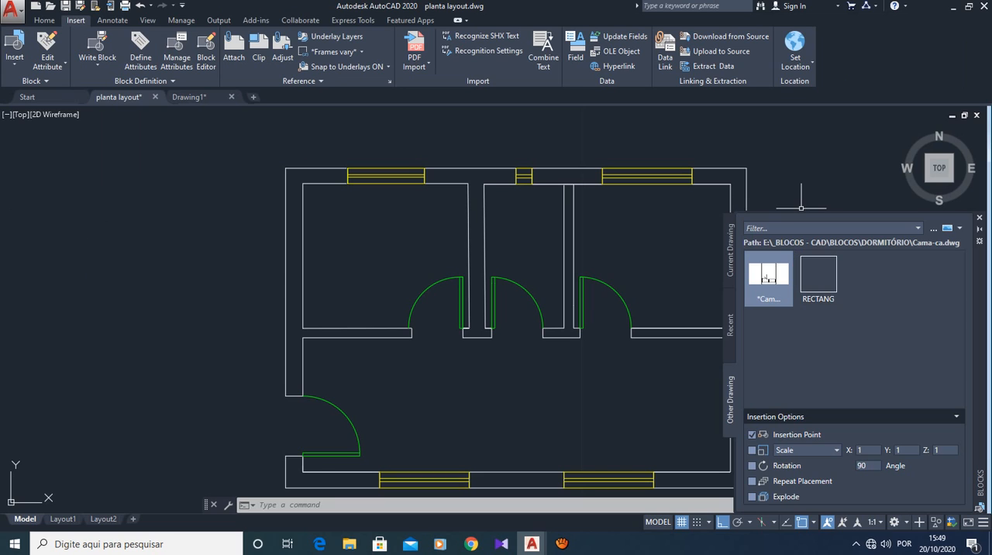
{"action": "left_click", "coordinate": [933, 227]}
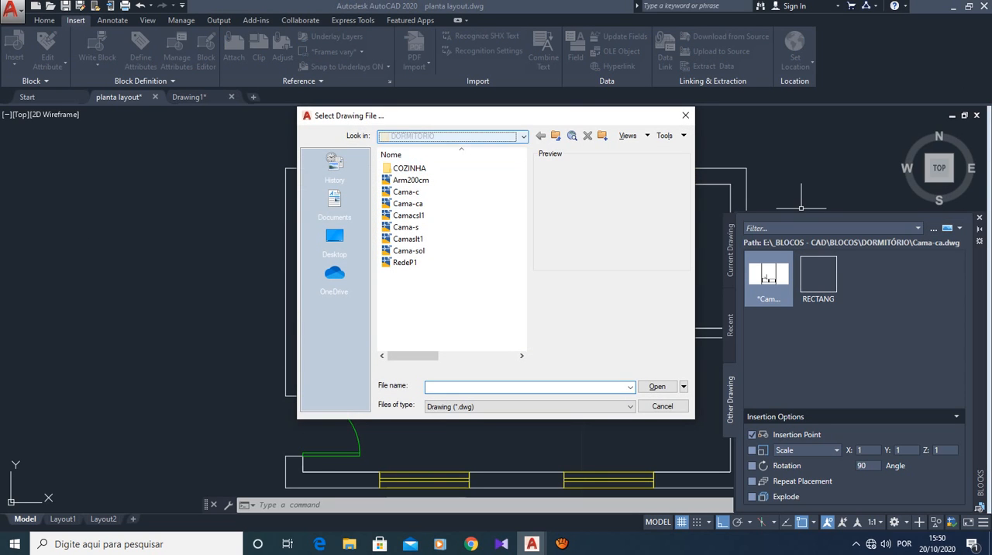
{"action": "left_click", "coordinate": [524, 136]}
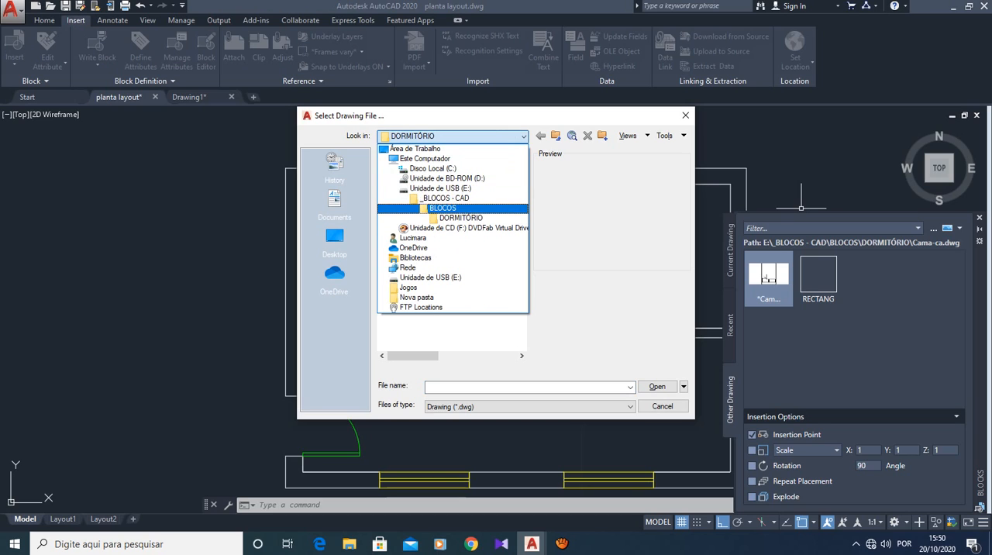
{"action": "left_click", "coordinate": [461, 218]}
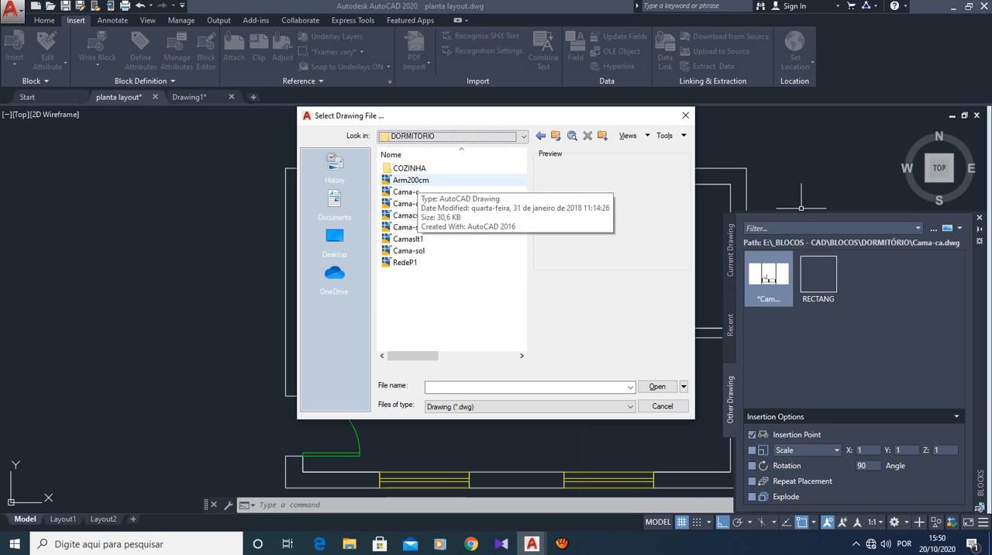
- Preview the bed drawings from Cama-c to Cama-sol in the DORMITÓRIO folder and compare their designs
{"action": "left_click", "coordinate": [406, 191]}
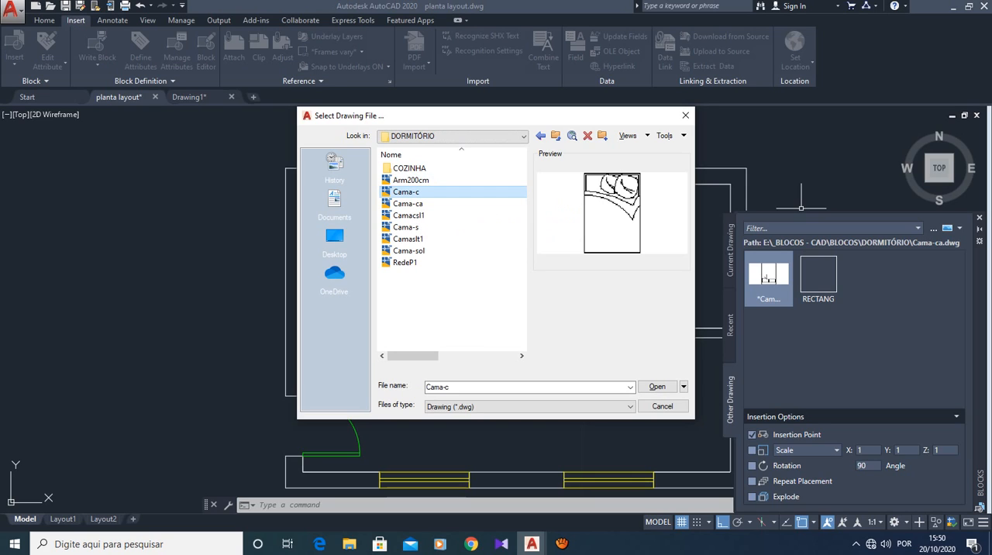
{"action": "left_click", "coordinate": [409, 203]}
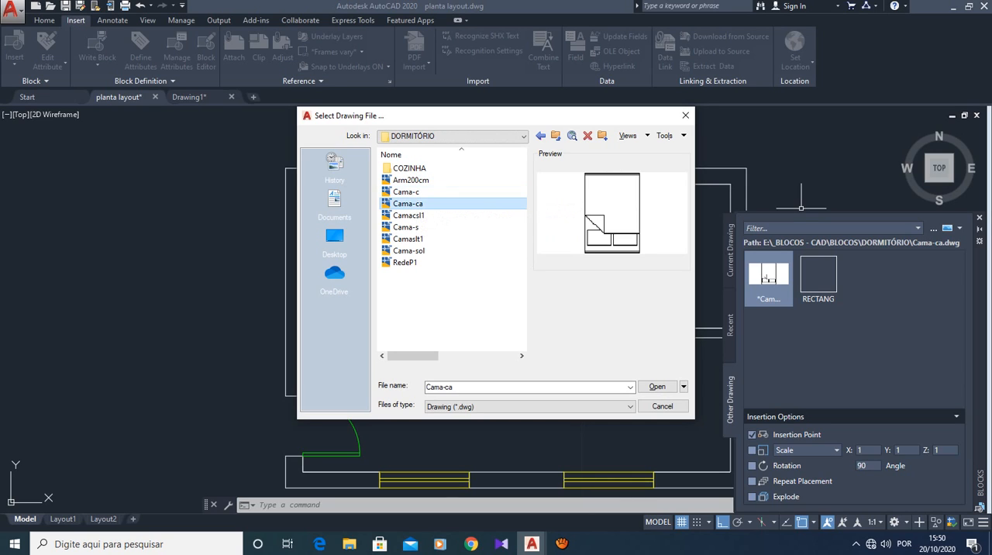
{"action": "left_click", "coordinate": [409, 215]}
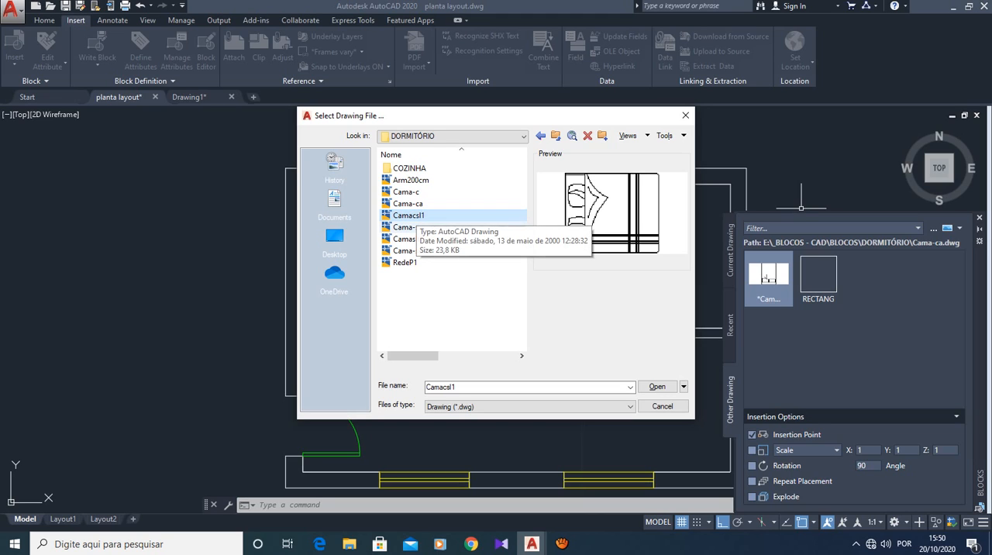
{"action": "left_click", "coordinate": [406, 227]}
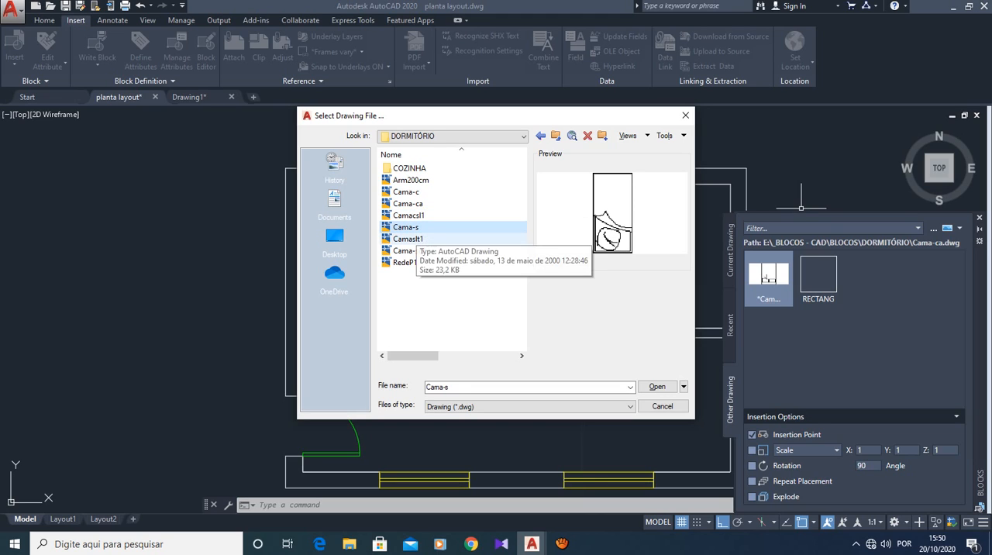
{"action": "left_click", "coordinate": [408, 239]}
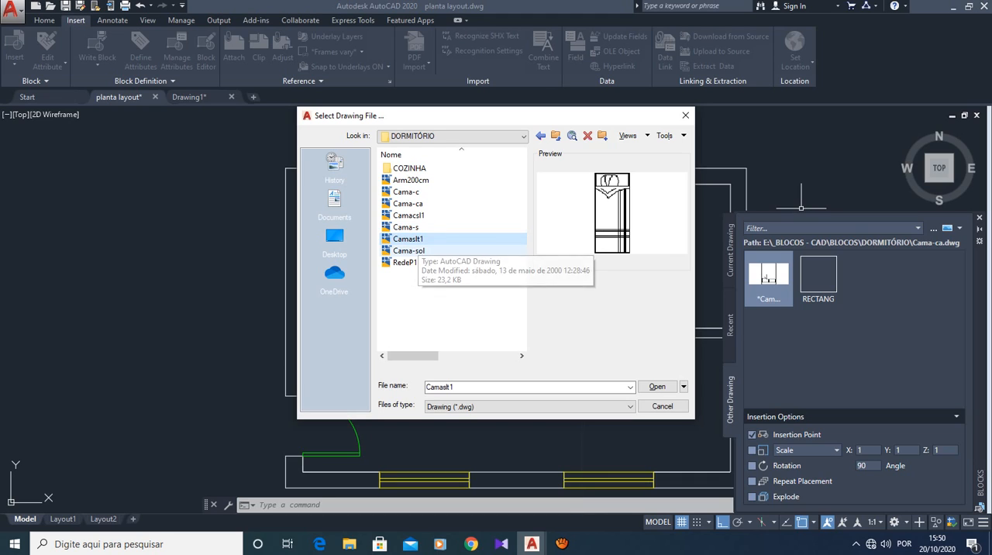
{"action": "left_click", "coordinate": [408, 250]}
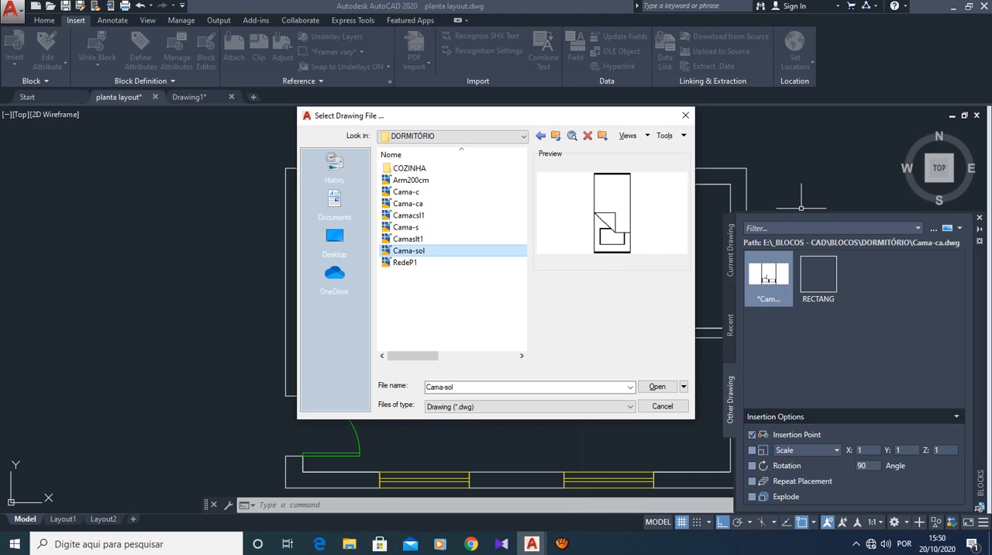
{"action": "left_click", "coordinate": [407, 203]}
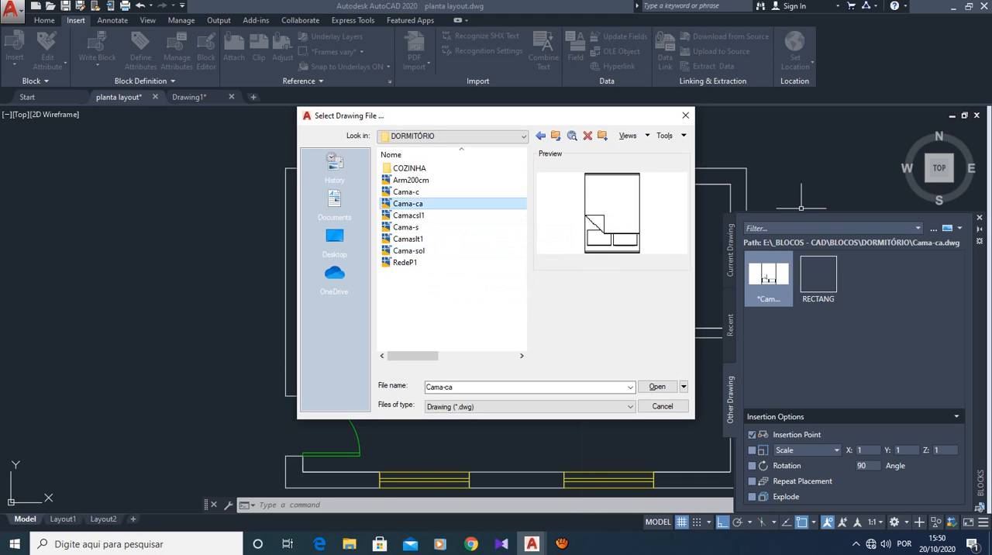
- Insert the Cama-c double bed block in the empty space west of the floor plan and close the Blocks palette
{"action": "left_click", "coordinate": [407, 191]}
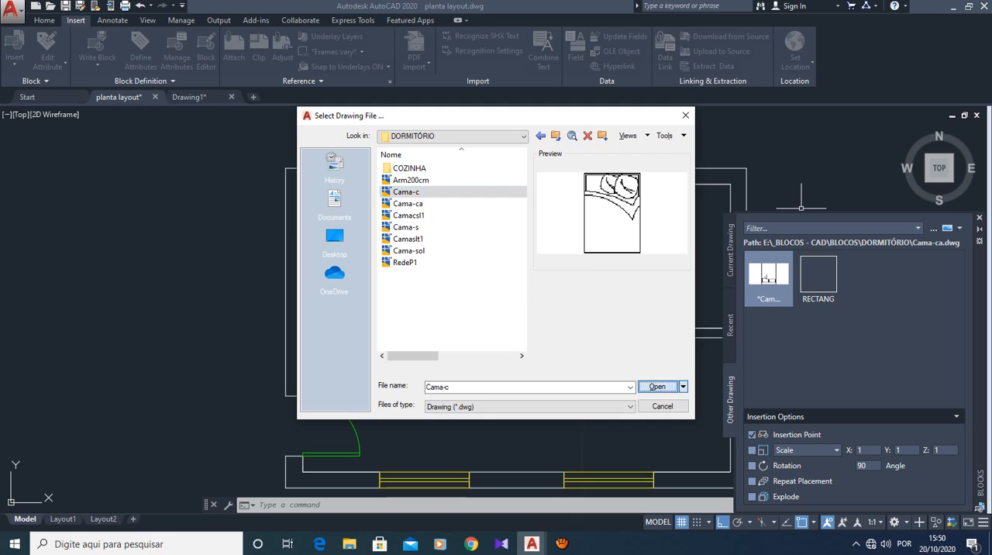
{"action": "left_click", "coordinate": [665, 388]}
{"action": "left_click", "coordinate": [776, 269]}
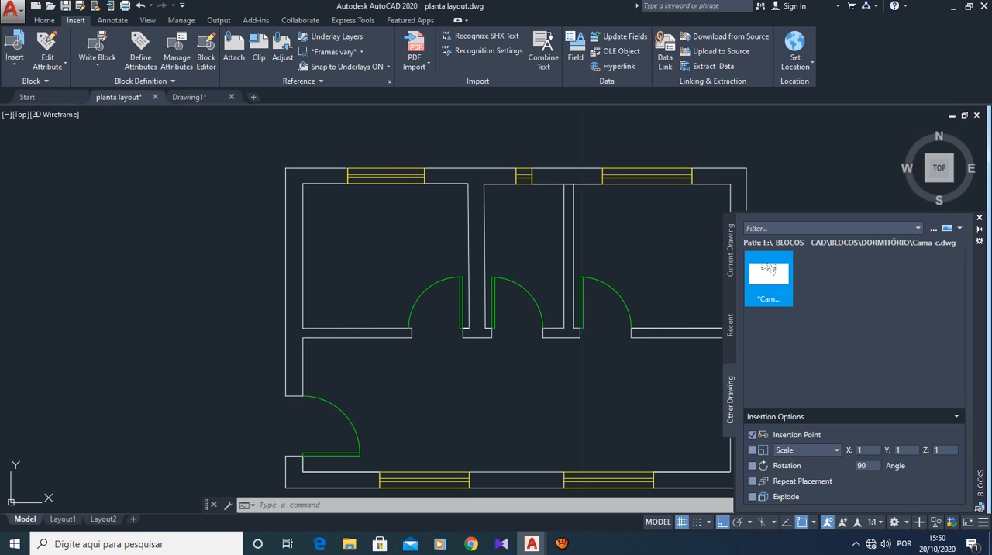
{"action": "left_click_drag", "start_coordinate": [277, 282], "coordinate": [170, 273]}
{"action": "left_click", "coordinate": [170, 272]}
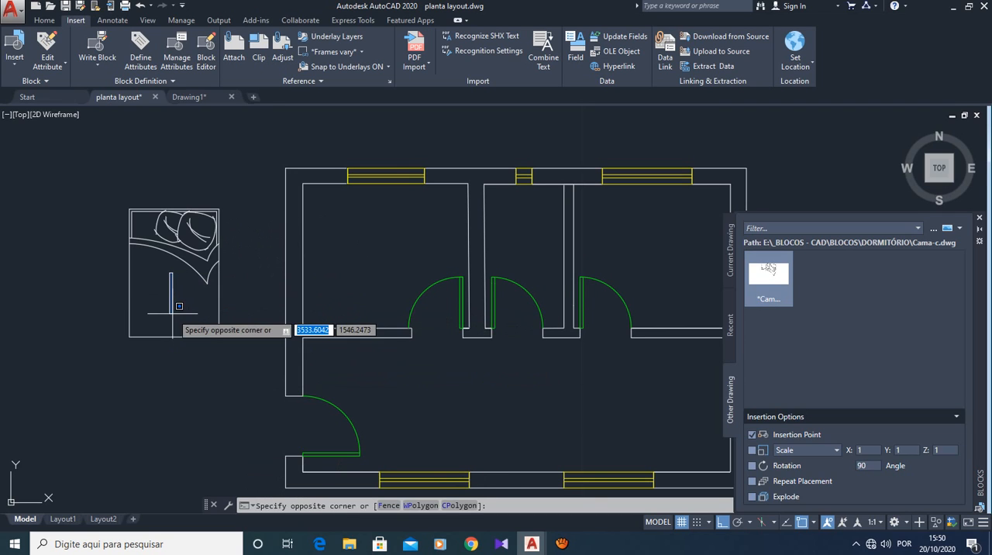
{"action": "key", "text": "Escape"}
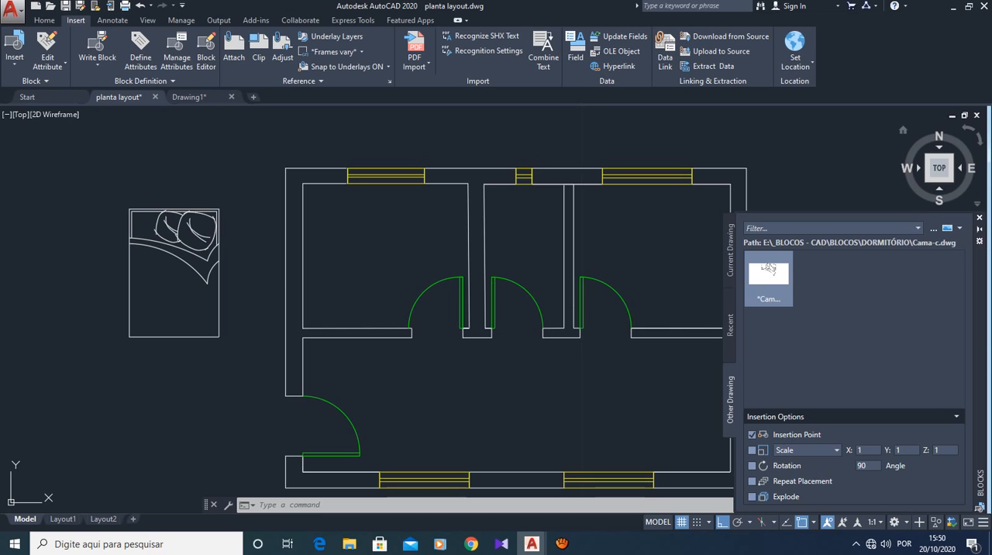
{"action": "left_click", "coordinate": [979, 218]}
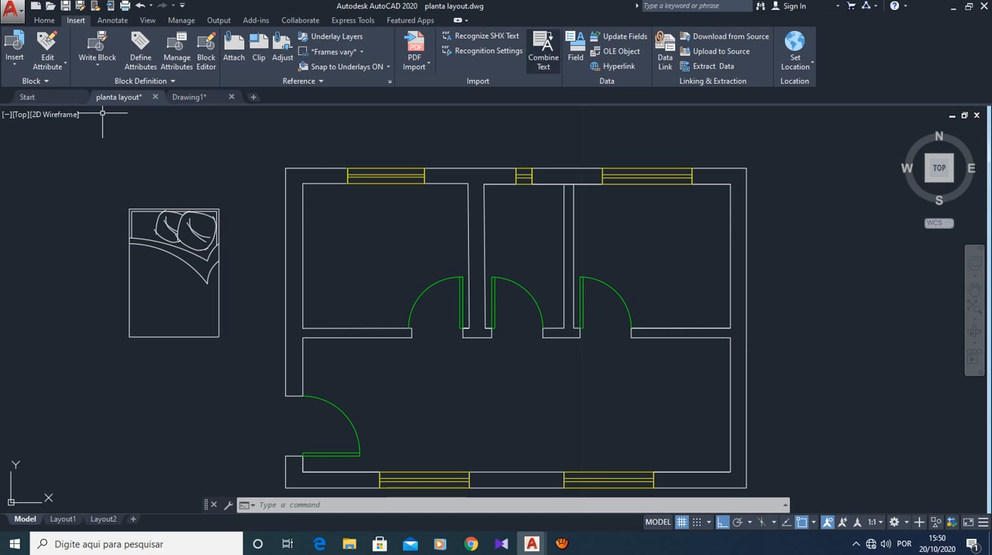
- Measure the inserted bed's width and length with the quick Measure tool
{"action": "left_click", "coordinate": [45, 20]}
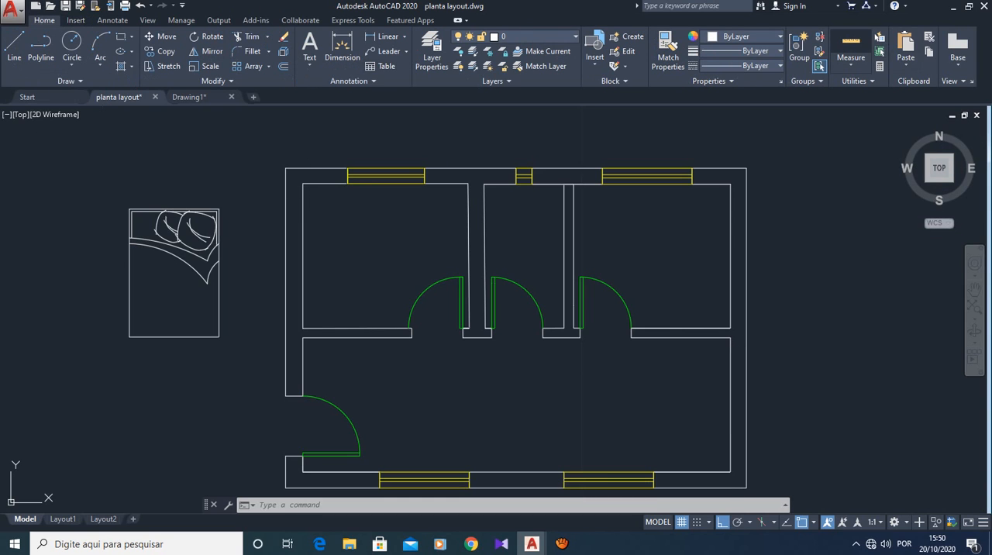
{"action": "left_click", "coordinate": [851, 48]}
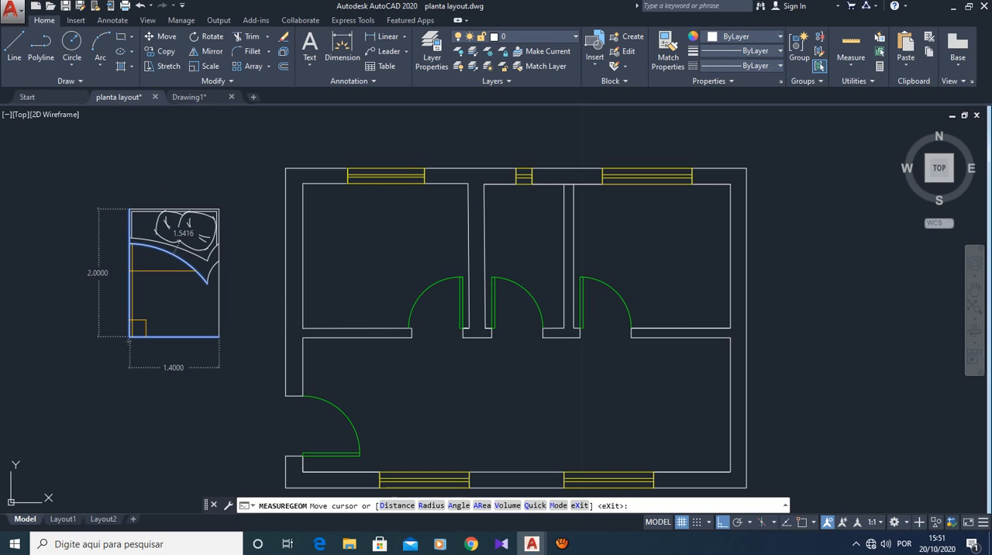
{"action": "key", "text": "Escape"}
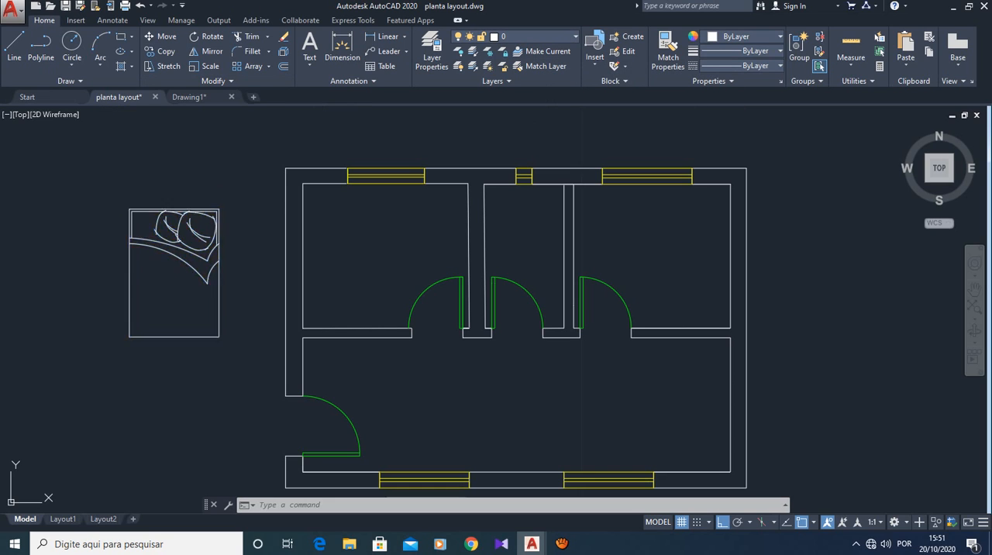
{"action": "left_click", "coordinate": [131, 207]}
{"action": "left_click", "coordinate": [534, 36]}
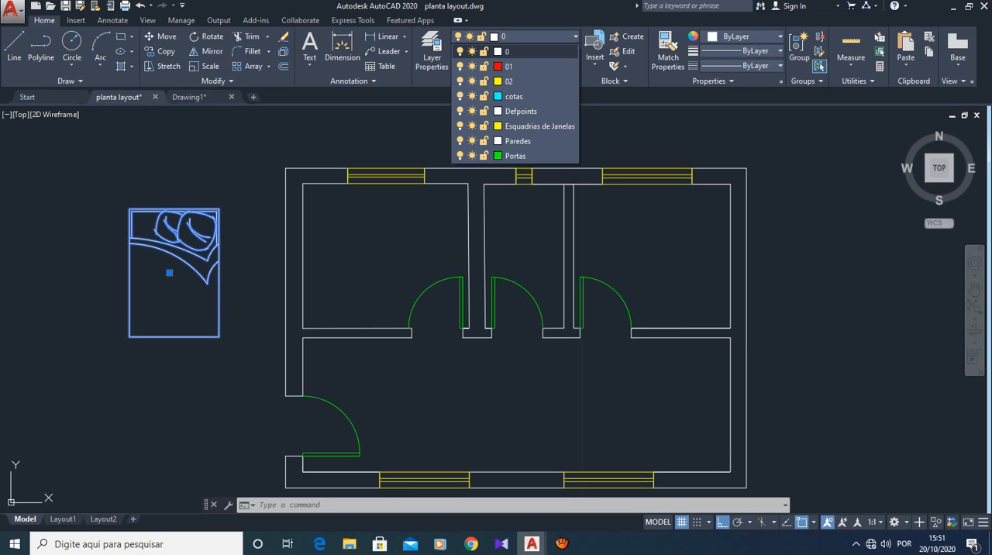
{"action": "left_click", "coordinate": [432, 52]}
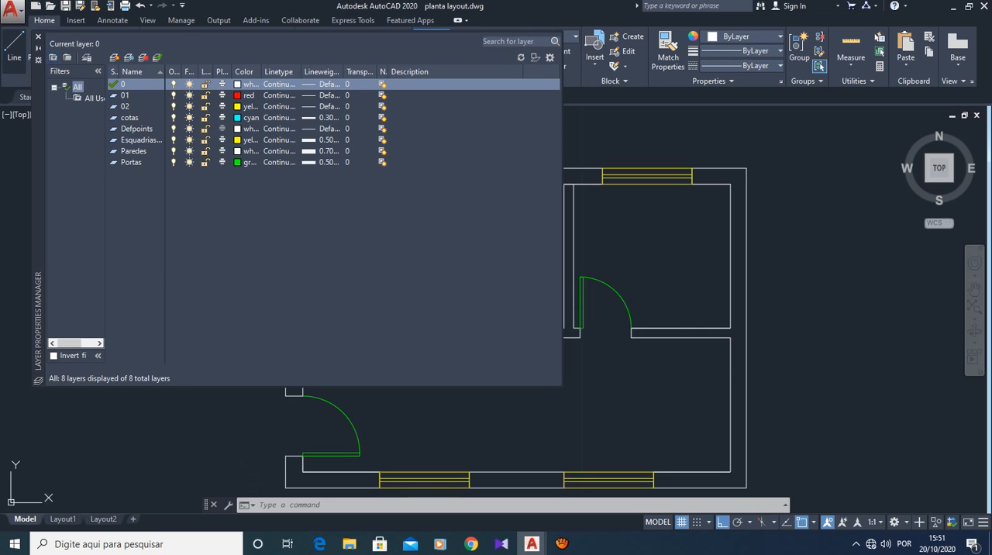
{"action": "left_click", "coordinate": [38, 38]}
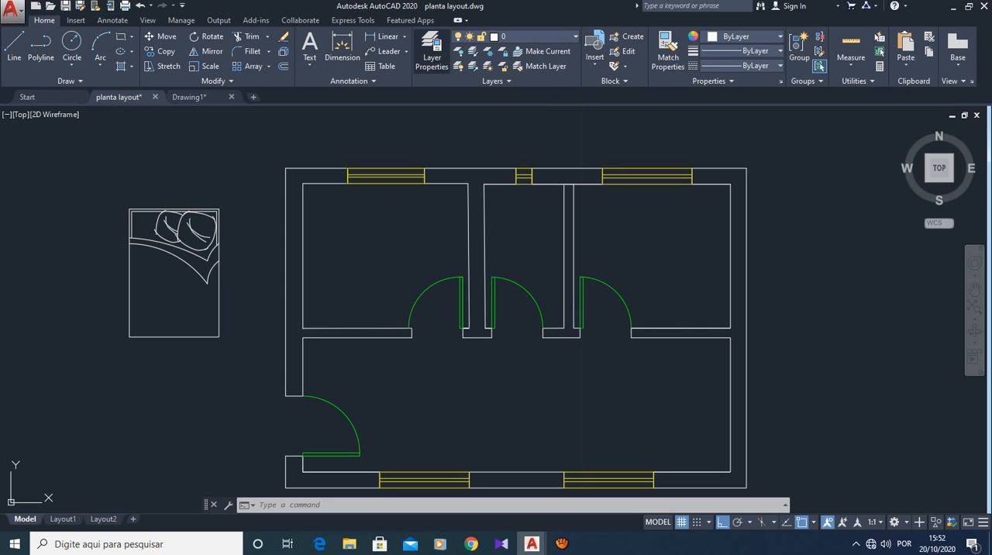
- Create a new layer named Mobilias in the layer properties
{"action": "left_click", "coordinate": [432, 48]}
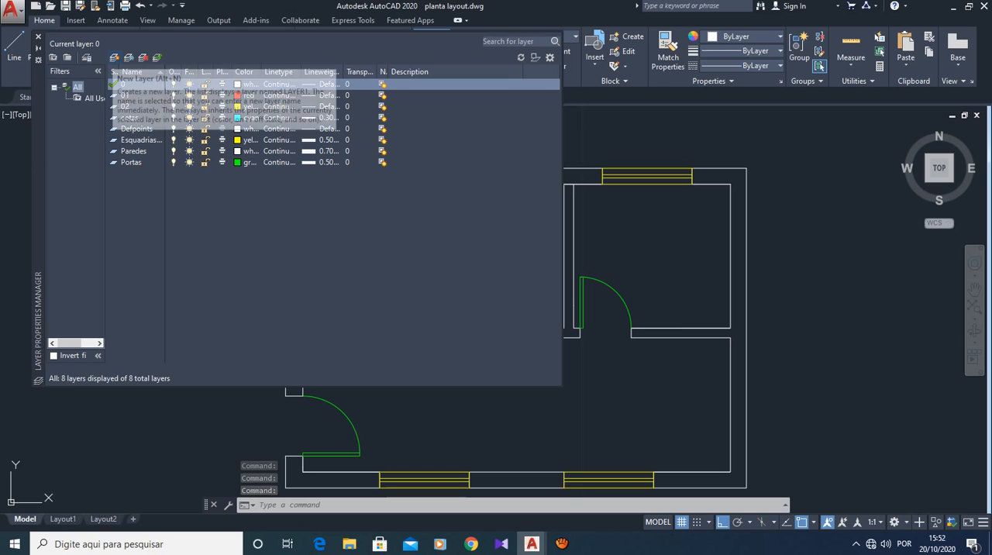
{"action": "left_click", "coordinate": [115, 58]}
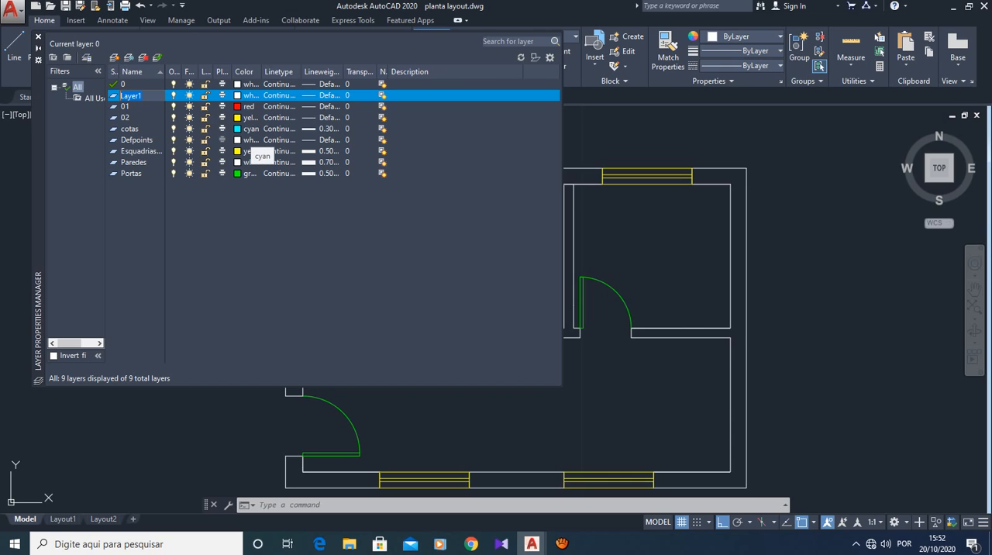
{"action": "type", "text": "Mobilias"}
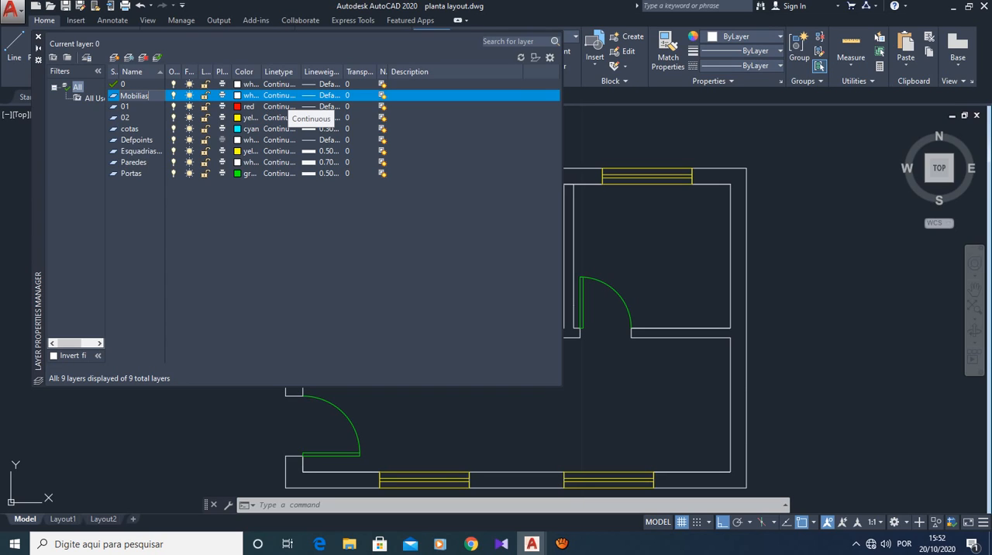
- Set the Mobilias layer's color to index color 21
{"action": "left_click", "coordinate": [245, 95]}
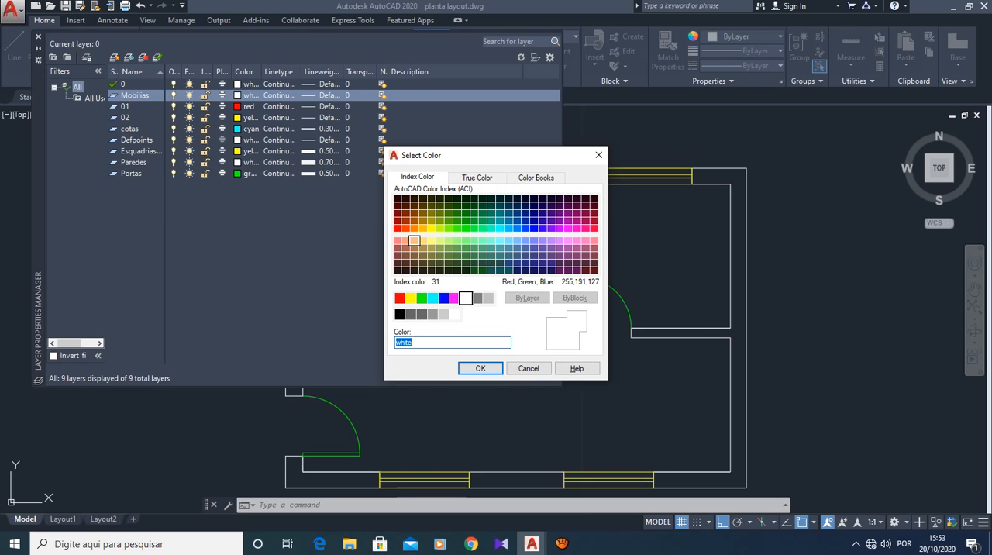
{"action": "left_click", "coordinate": [405, 240]}
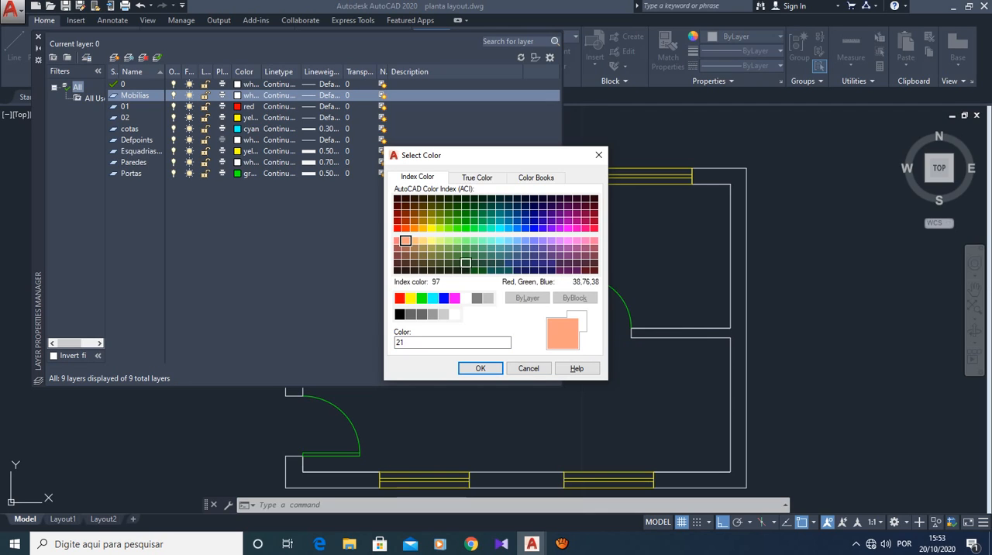
{"action": "left_click", "coordinate": [480, 368]}
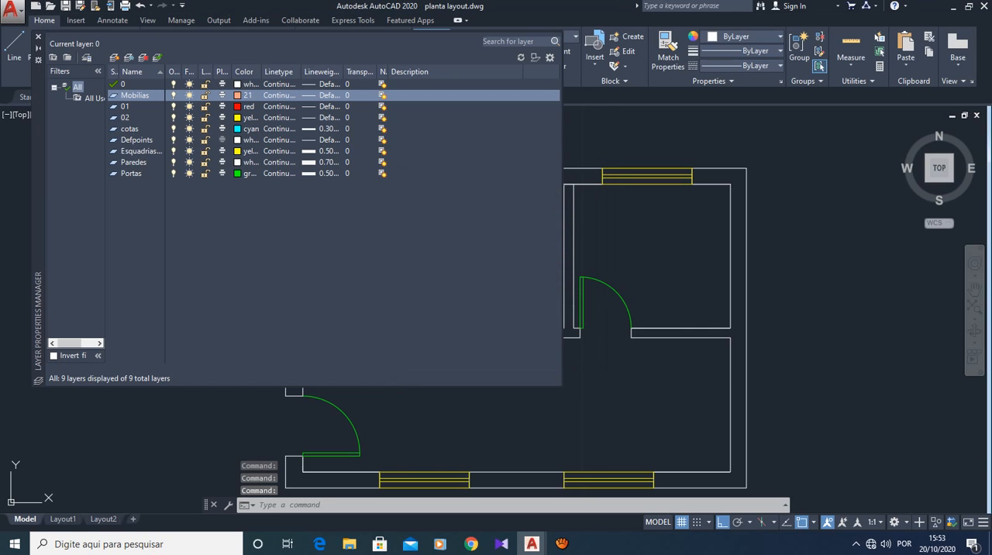
- Set the lineweight of the Mobilias layer to 0.50 mm
{"action": "left_click", "coordinate": [320, 94]}
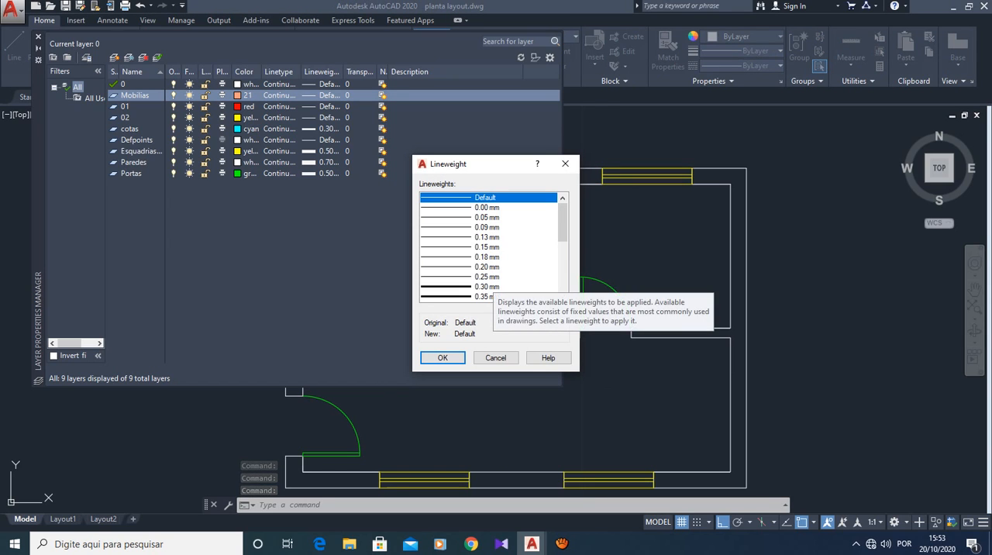
{"action": "left_click", "coordinate": [493, 287]}
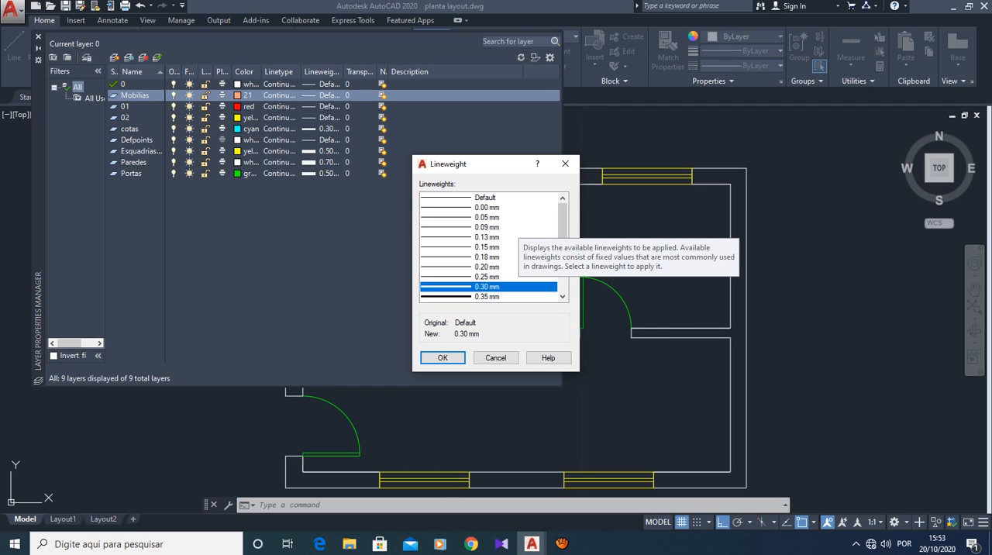
{"action": "scroll", "coordinate": [493, 246], "scroll_direction": "down", "scroll_amount": 2}
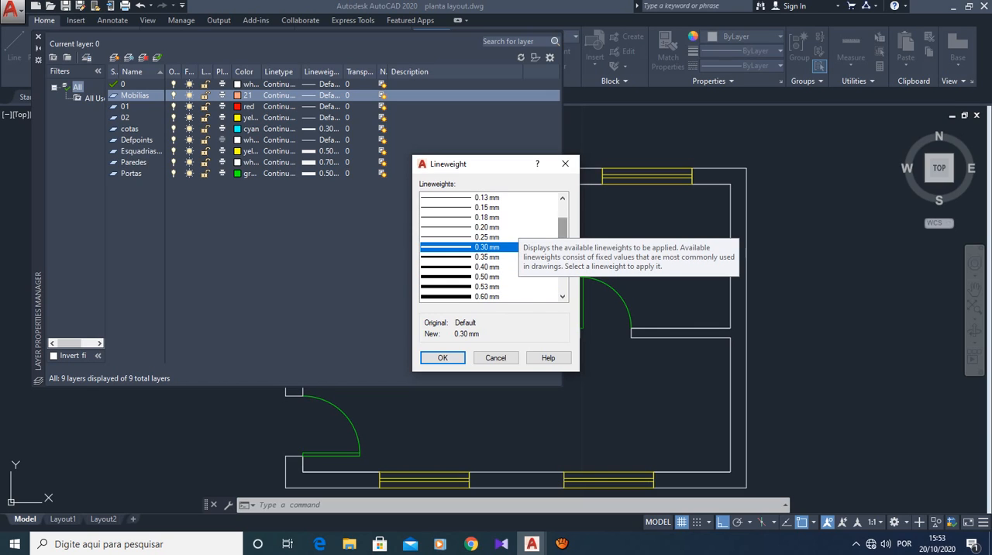
{"action": "left_click", "coordinate": [493, 276]}
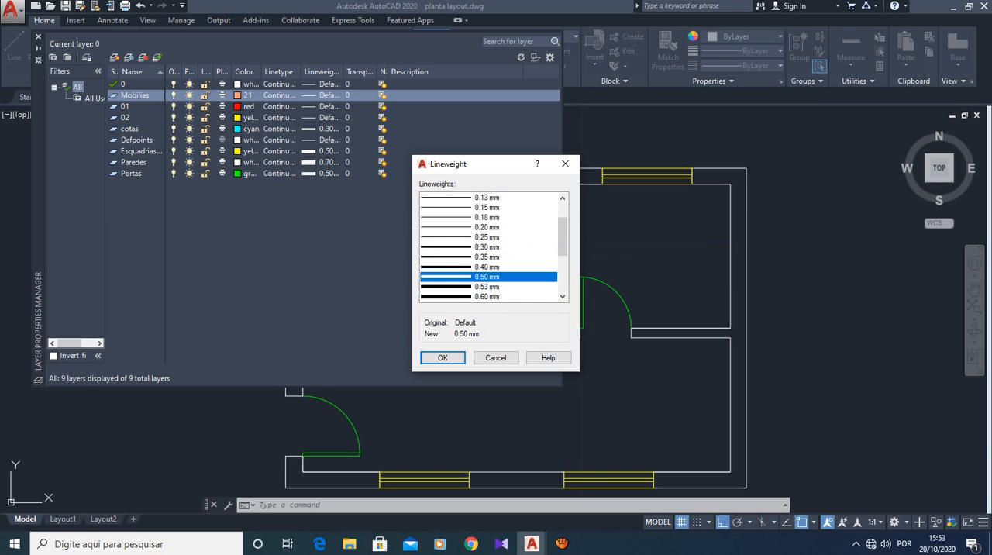
{"action": "left_click", "coordinate": [443, 358]}
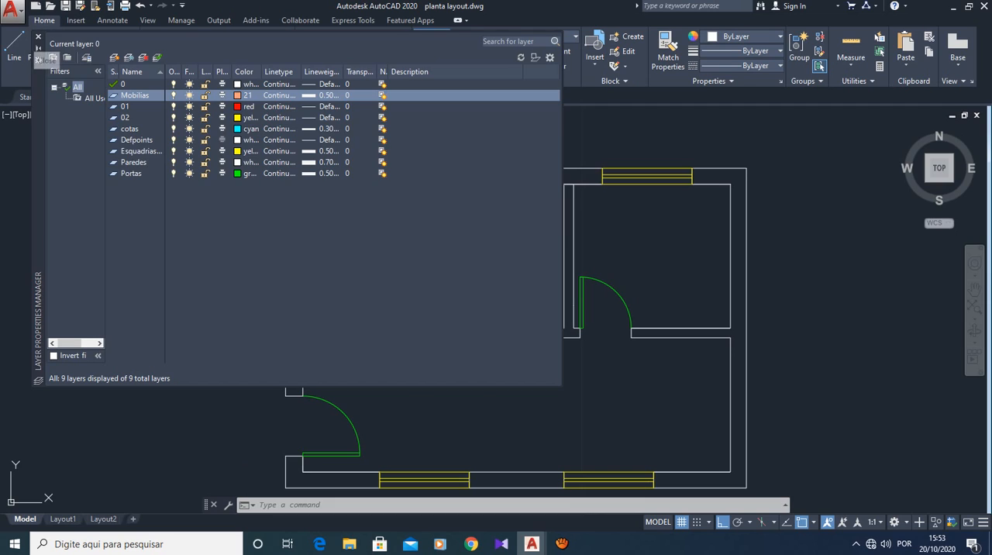
- Close the layer properties and make Mobilias the current layer
{"action": "left_click", "coordinate": [38, 36]}
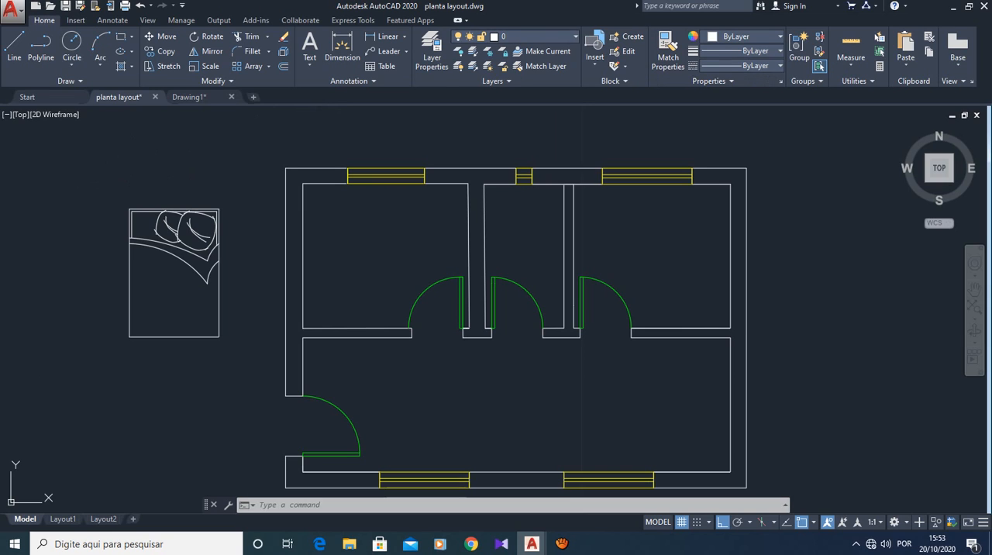
{"action": "left_click", "coordinate": [516, 37]}
{"action": "left_click", "coordinate": [519, 140]}
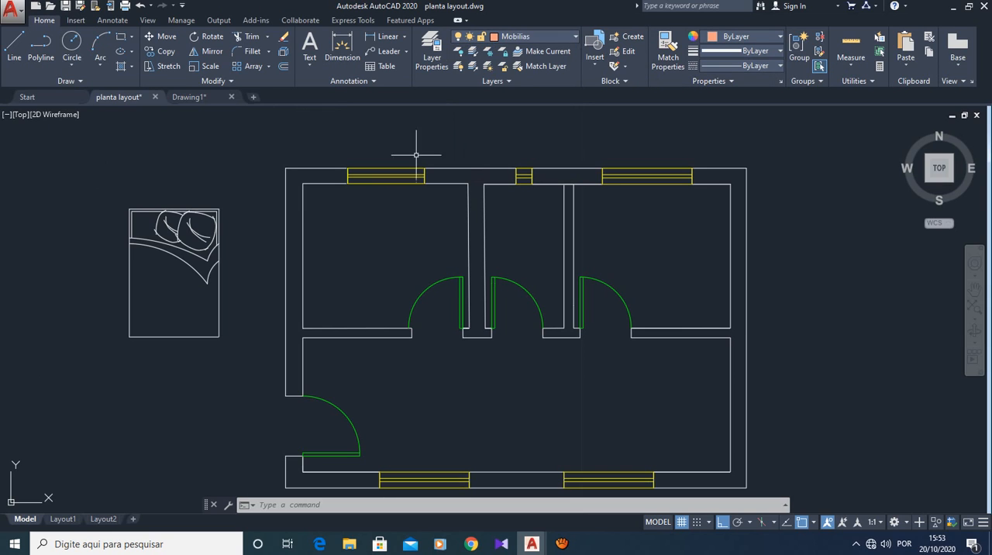
- Assign the bed block beside the floor plan to the Mobilias layer
{"action": "left_click", "coordinate": [122, 204]}
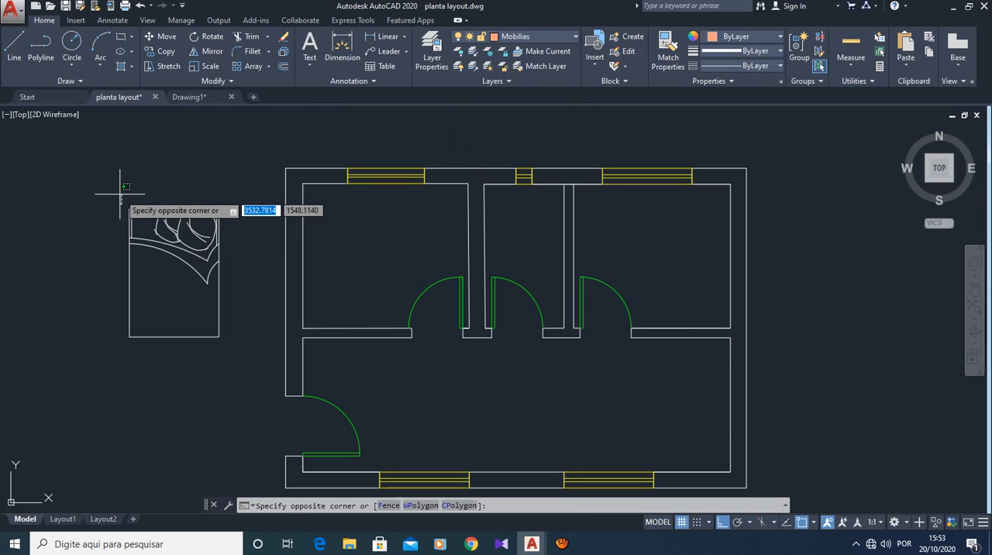
{"action": "left_click", "coordinate": [230, 345]}
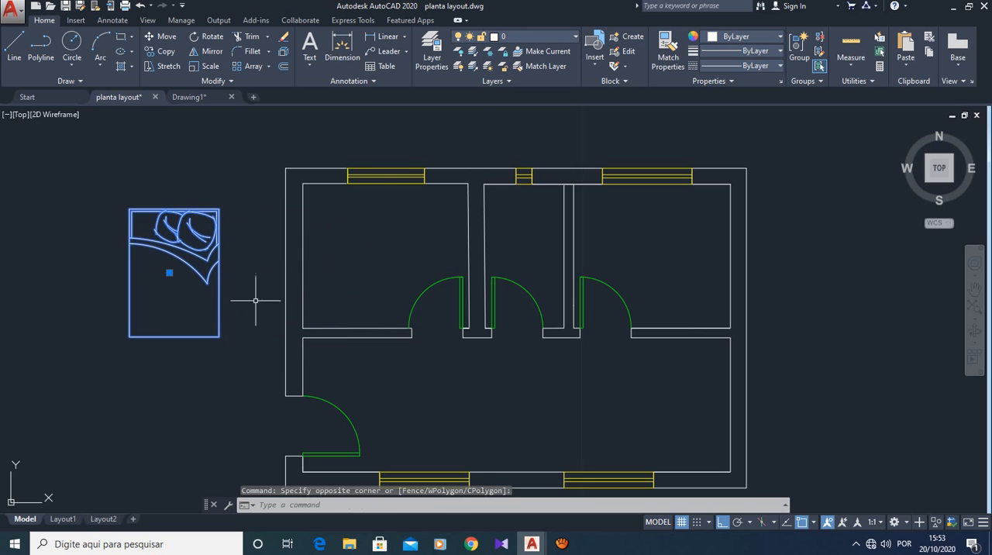
{"action": "left_click", "coordinate": [515, 36]}
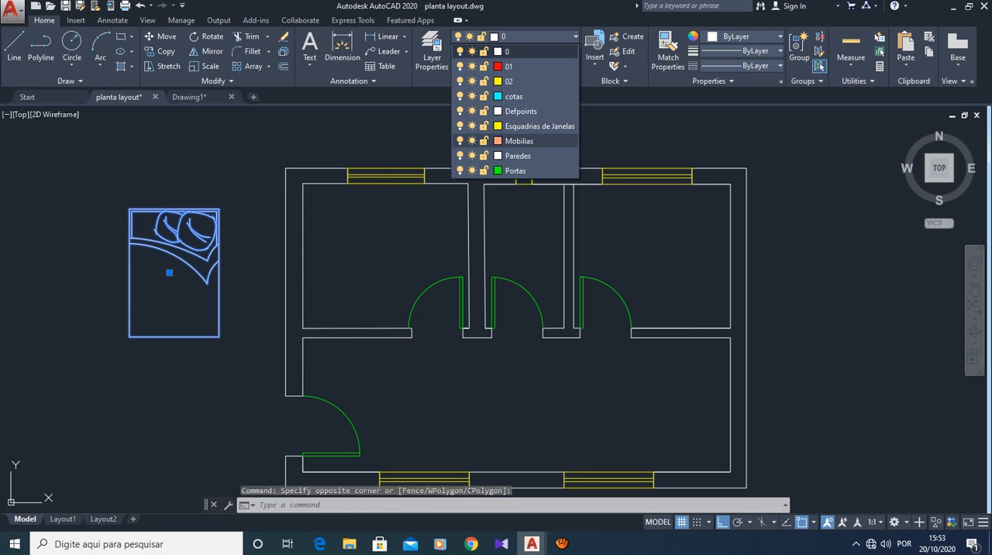
{"action": "left_click", "coordinate": [520, 141]}
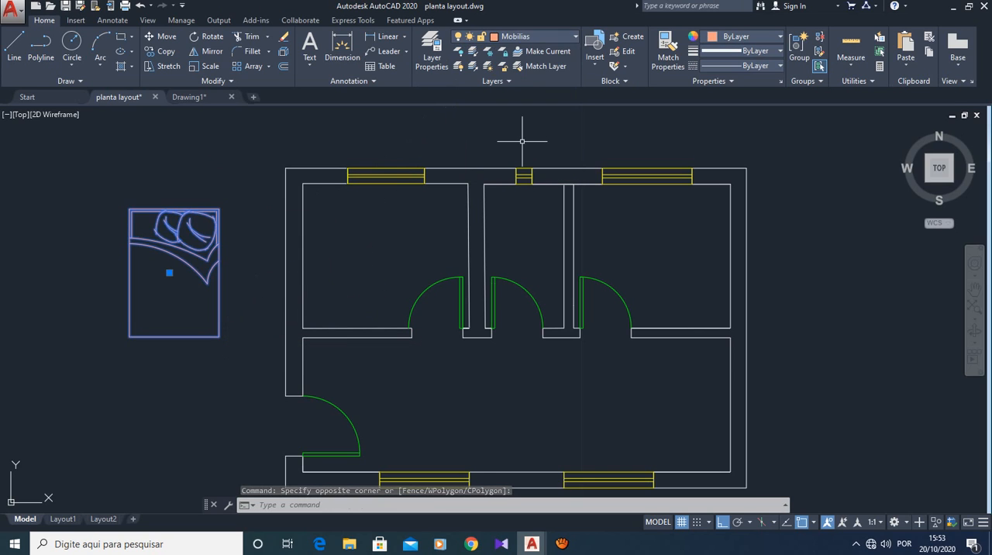
- Move the bed block from beside the floor plan into the upper-left bedroom
{"action": "left_click", "coordinate": [205, 194]}
{"action": "key", "text": "Escape"}
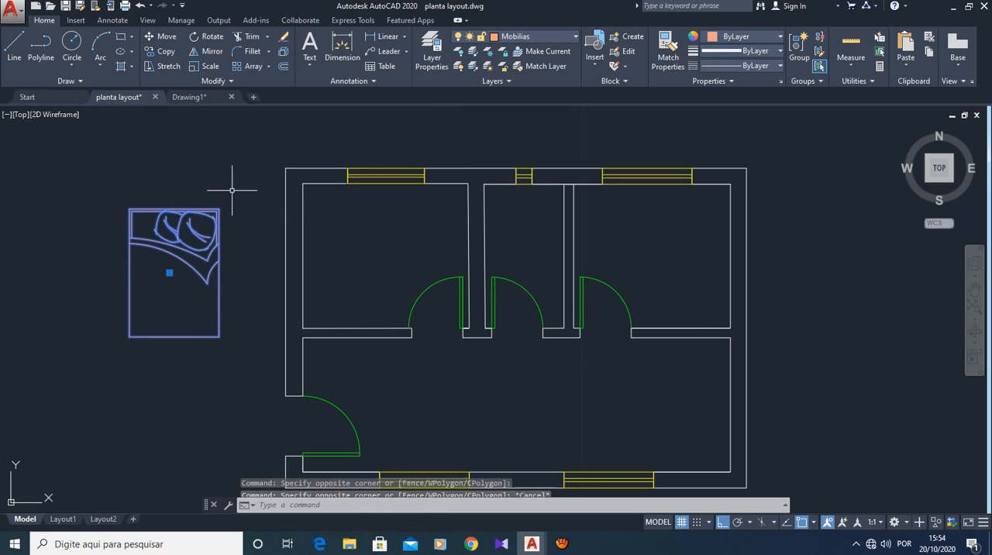
{"action": "key", "text": "Escape"}
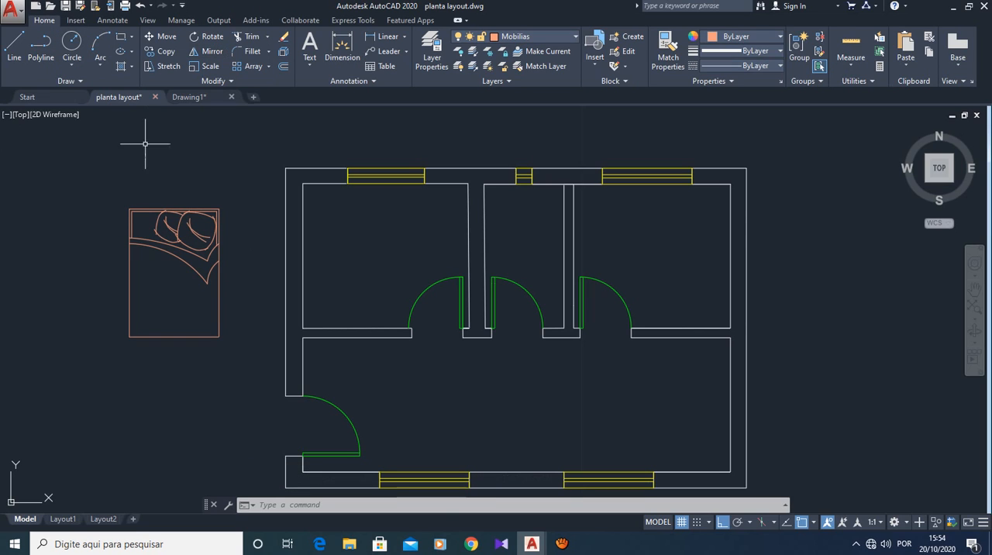
{"action": "left_click", "coordinate": [160, 209]}
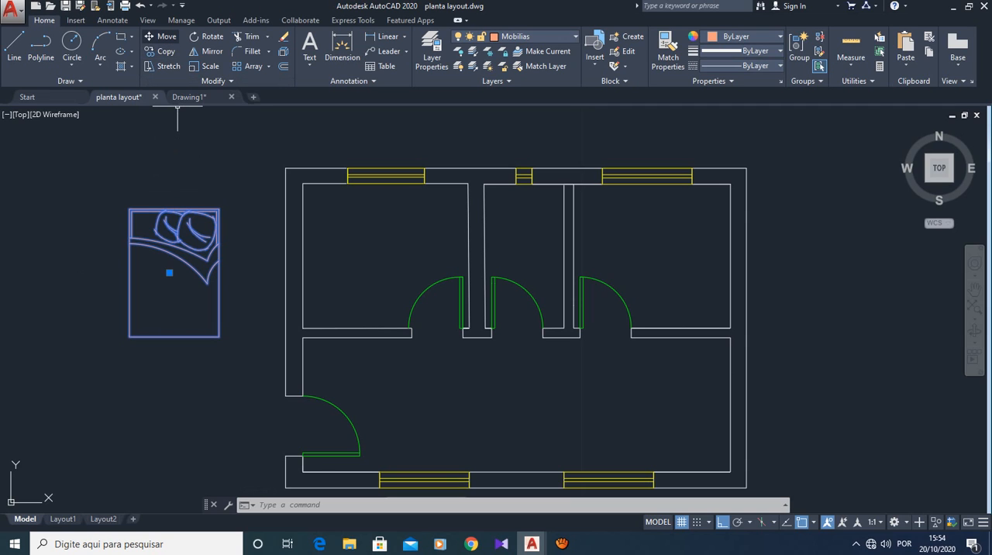
{"action": "left_click", "coordinate": [160, 36]}
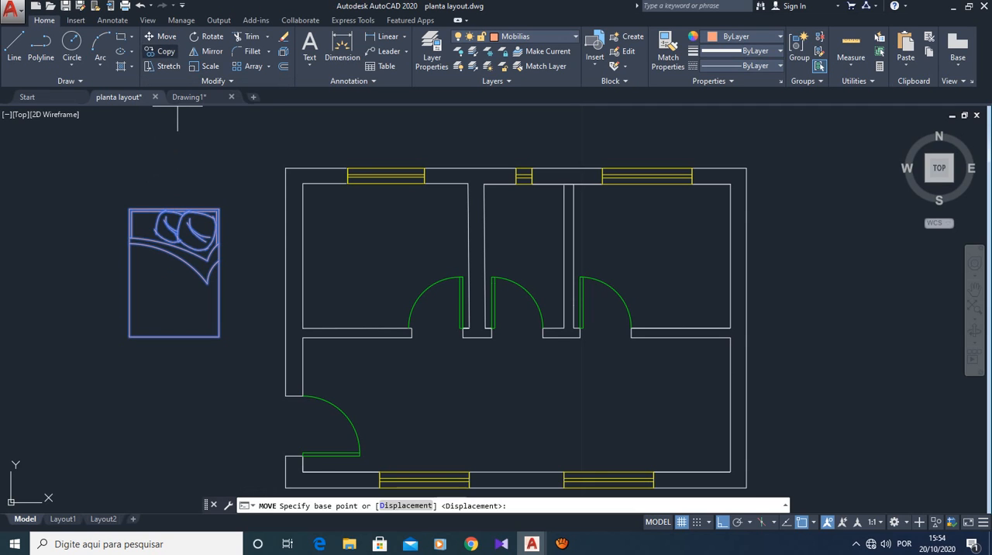
{"action": "left_click", "coordinate": [189, 263]}
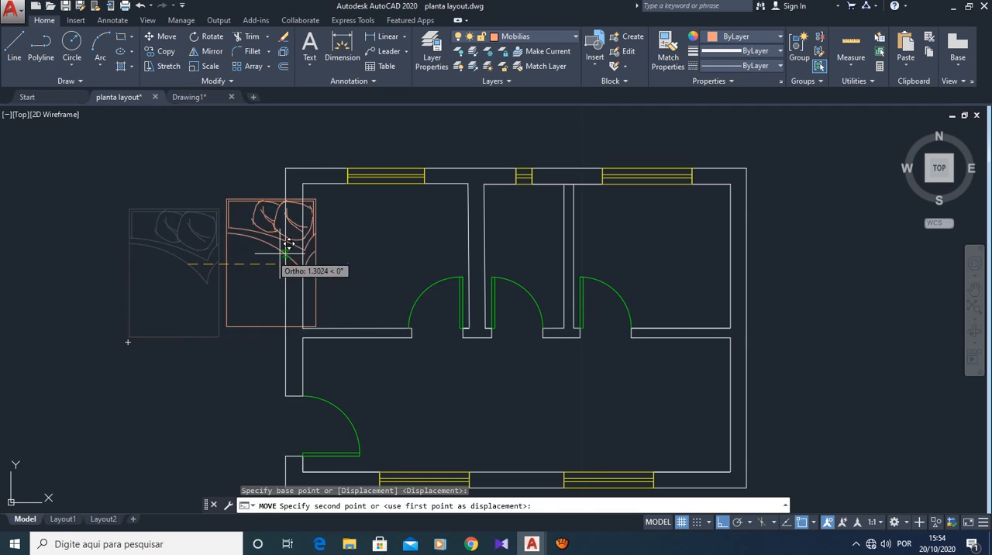
{"action": "left_click", "coordinate": [380, 209]}
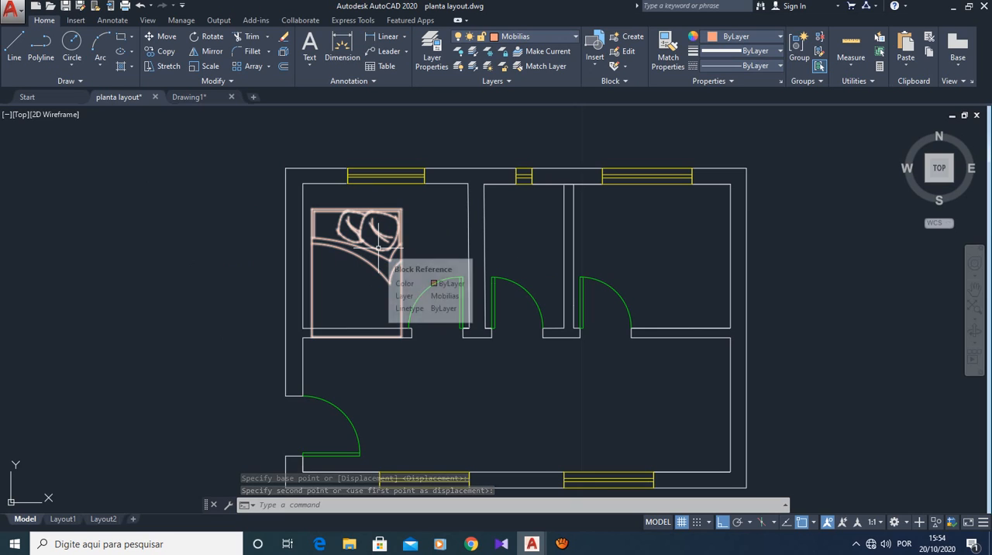
{"action": "key", "text": "space"}
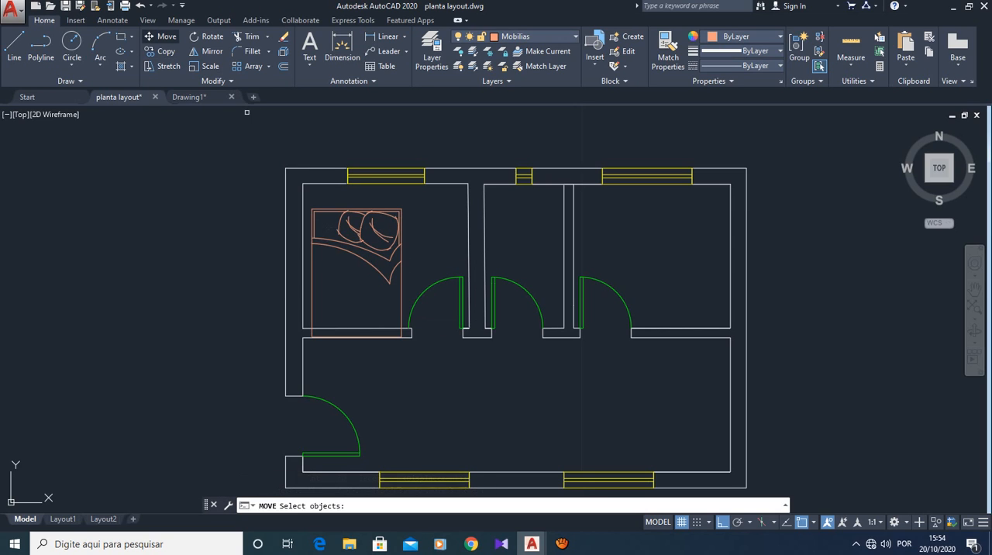
{"action": "left_click", "coordinate": [362, 208]}
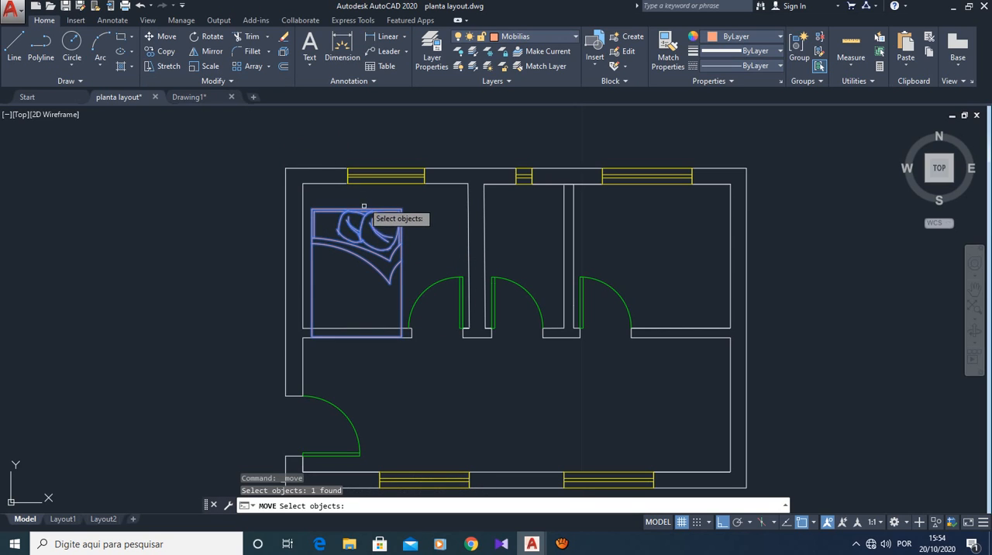
{"action": "left_click", "coordinate": [363, 207]}
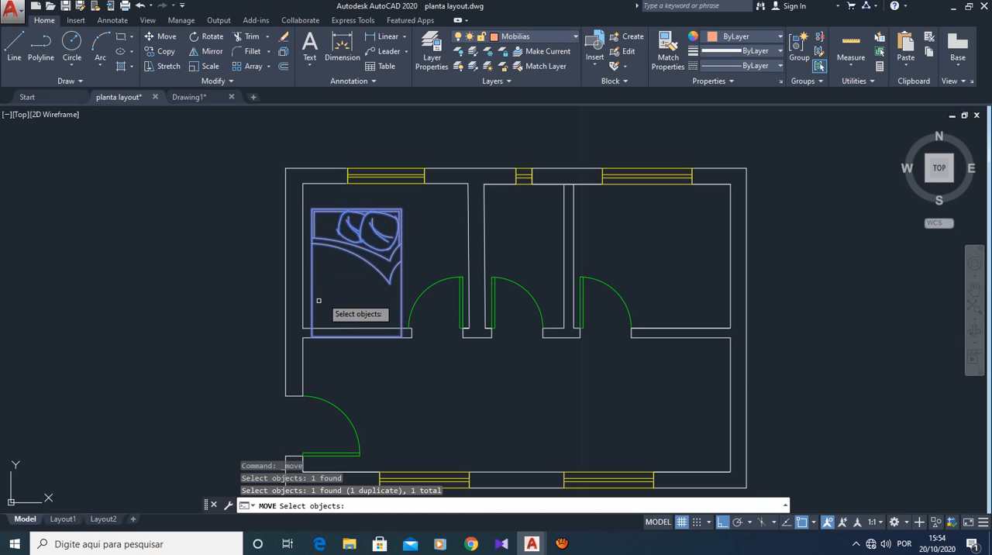
{"action": "key", "text": "Escape"}
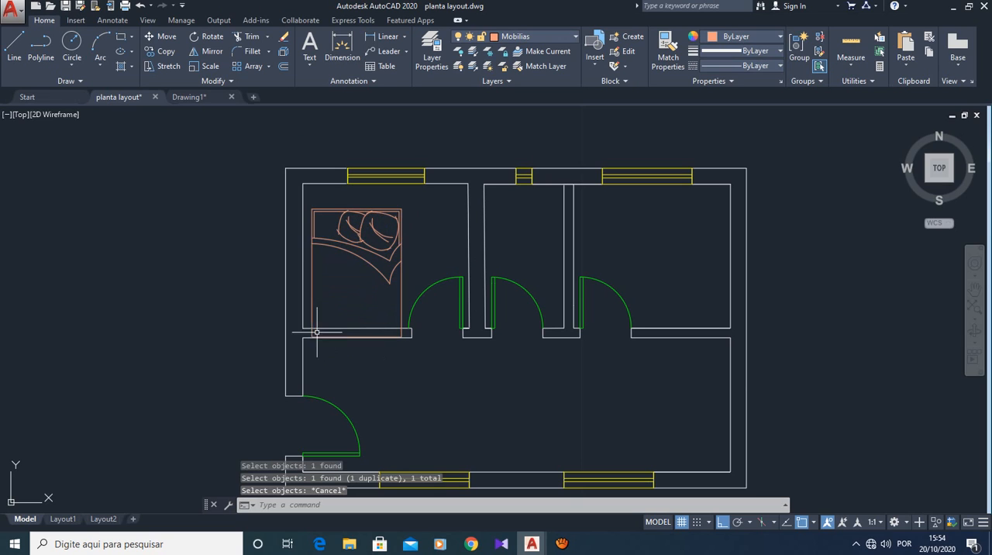
{"action": "left_click", "coordinate": [371, 264]}
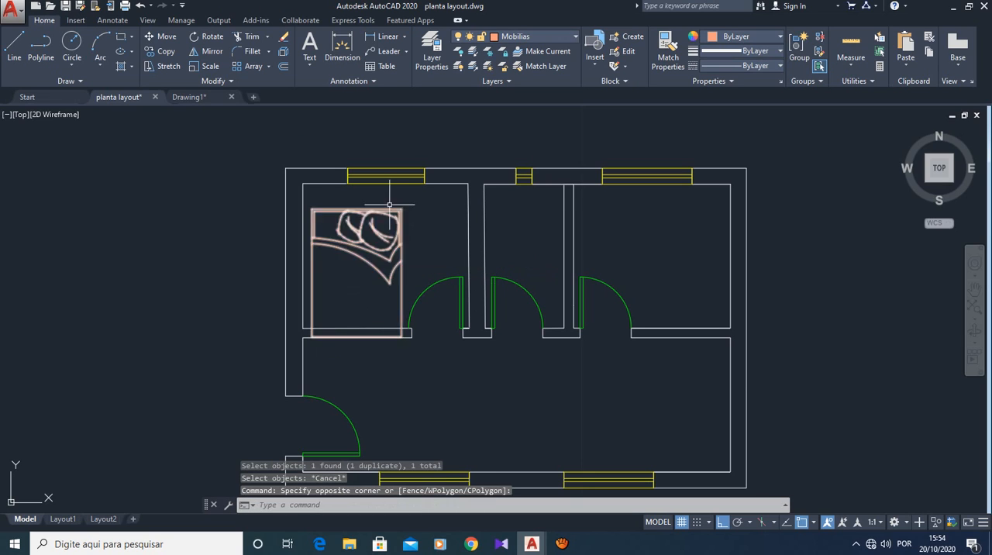
- Move the bed by its upper-right corner onto the inner face of the bedroom's window wall
{"action": "left_click", "coordinate": [161, 36]}
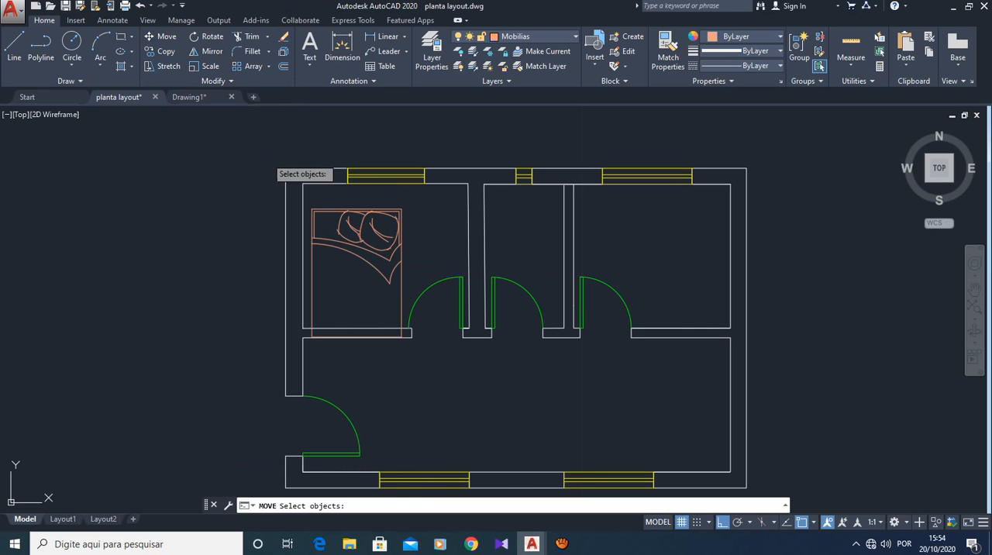
{"action": "left_click", "coordinate": [312, 209]}
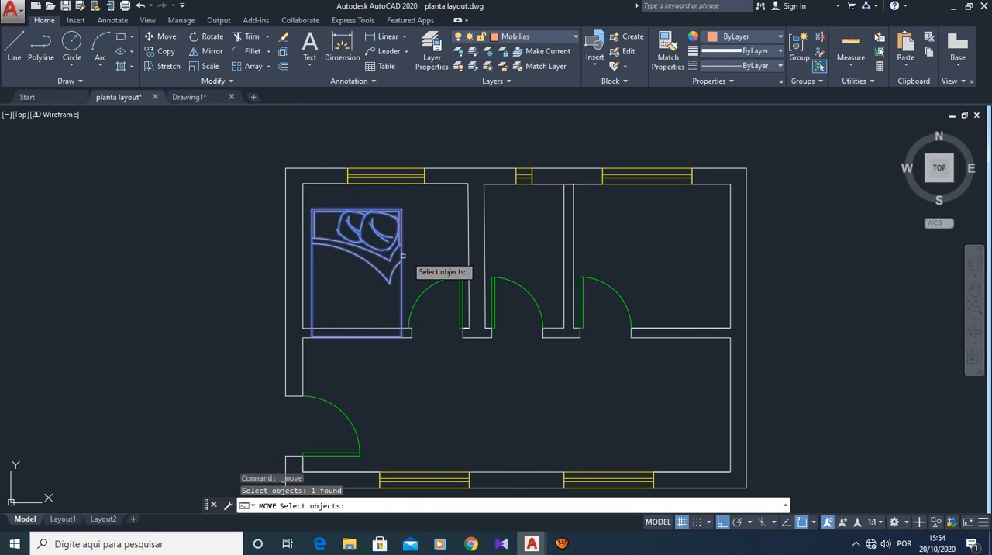
{"action": "key", "text": "Return"}
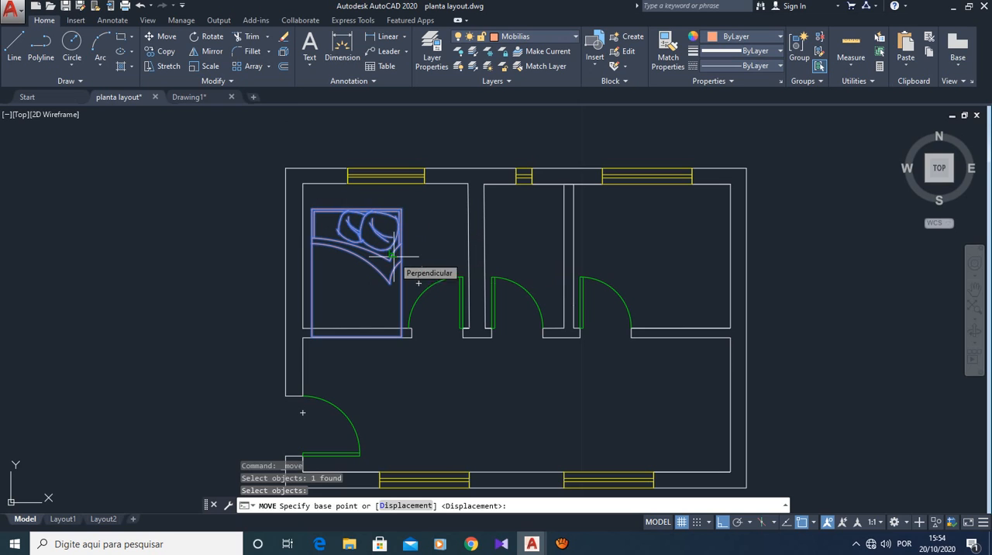
{"action": "left_click", "coordinate": [401, 209]}
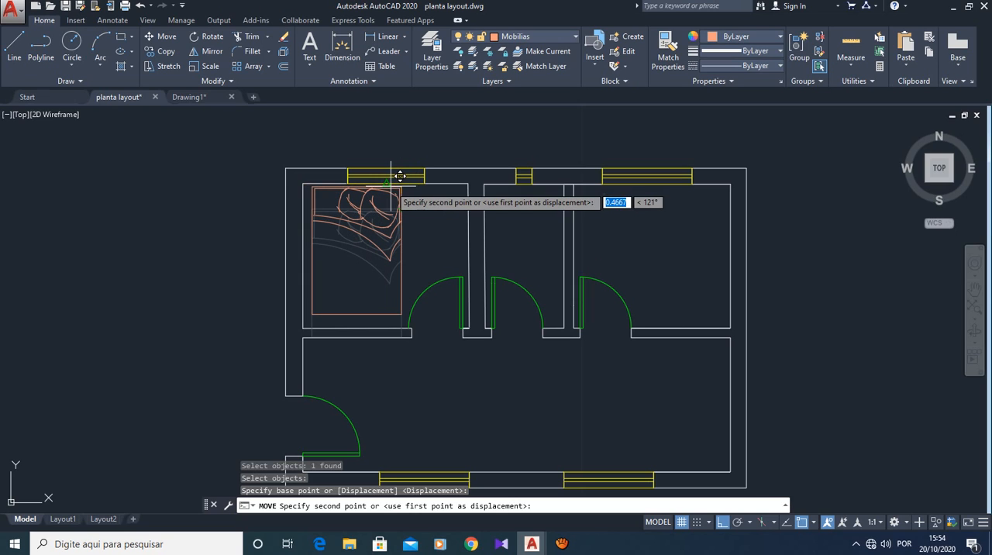
{"action": "left_click", "coordinate": [391, 186]}
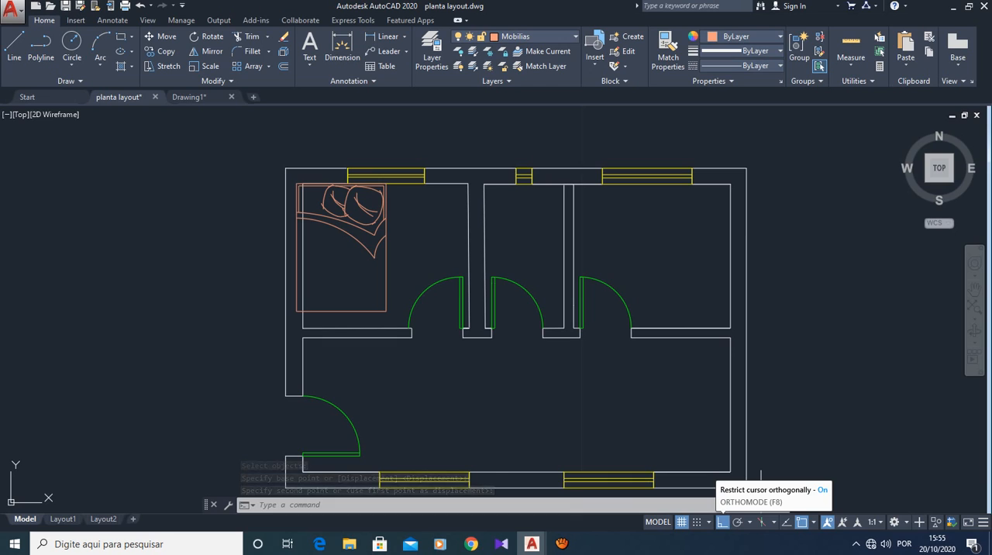
- Turn off ortho mode and object snap so objects can be positioned freely
{"action": "key", "text": "F8"}
{"action": "left_click", "coordinate": [813, 521]}
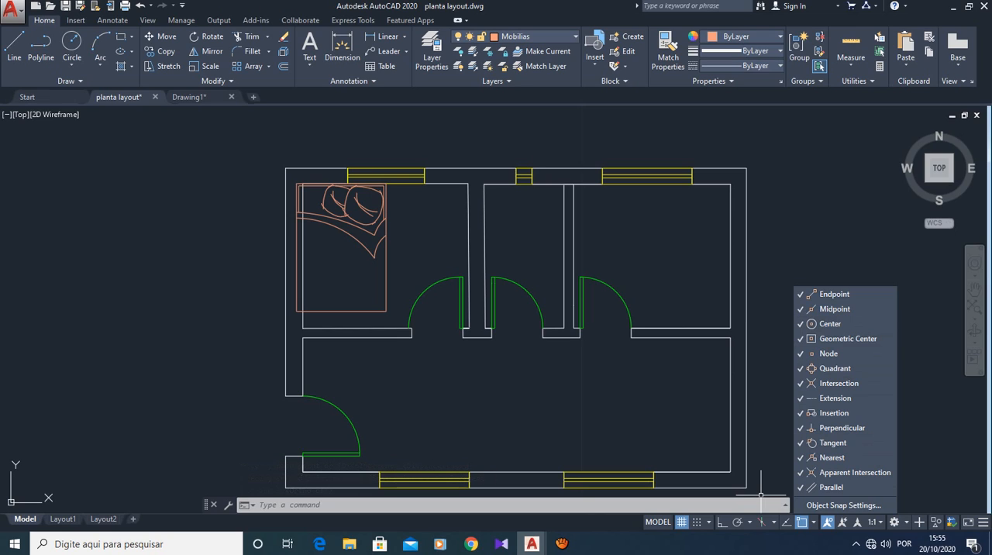
{"action": "left_click", "coordinate": [814, 521]}
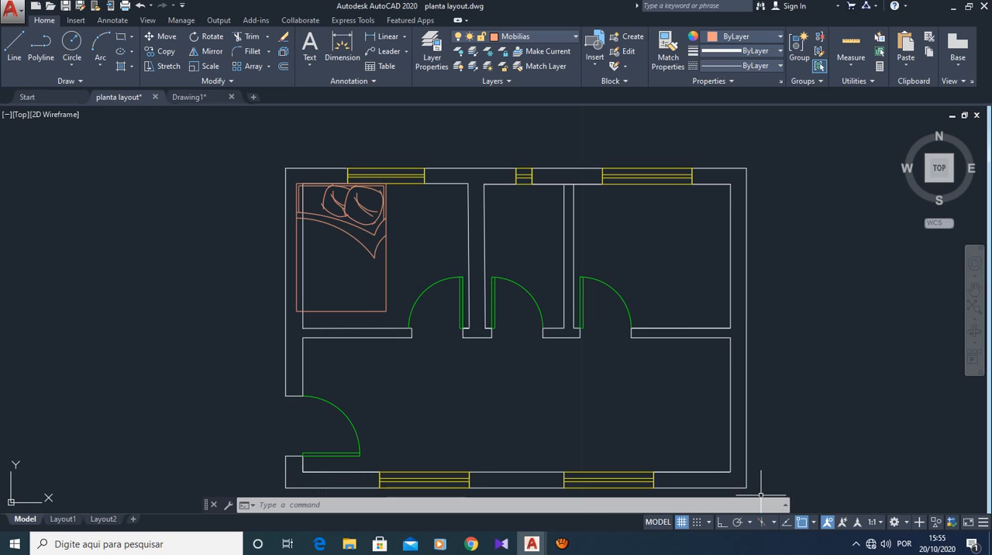
{"action": "left_click", "coordinate": [802, 522]}
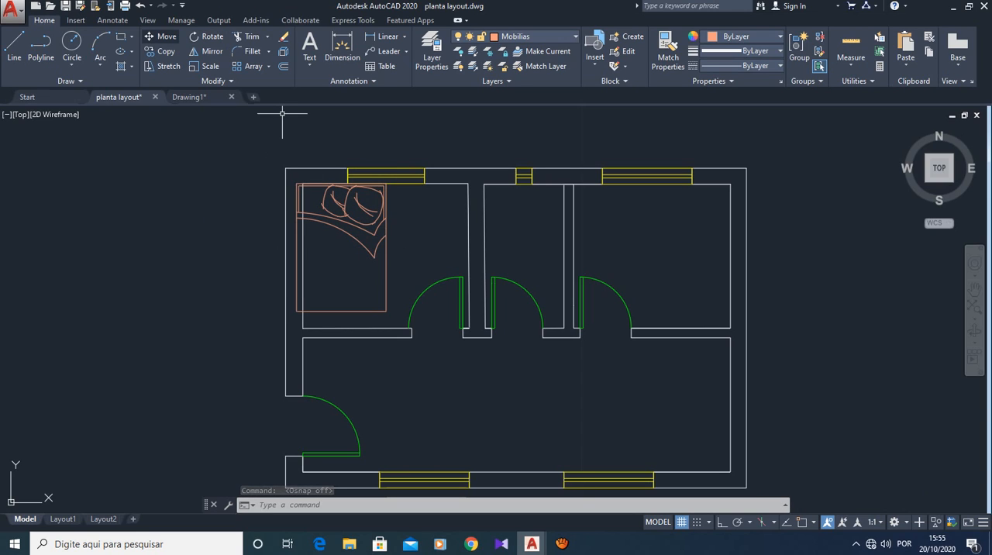
{"action": "key", "text": "Escape"}
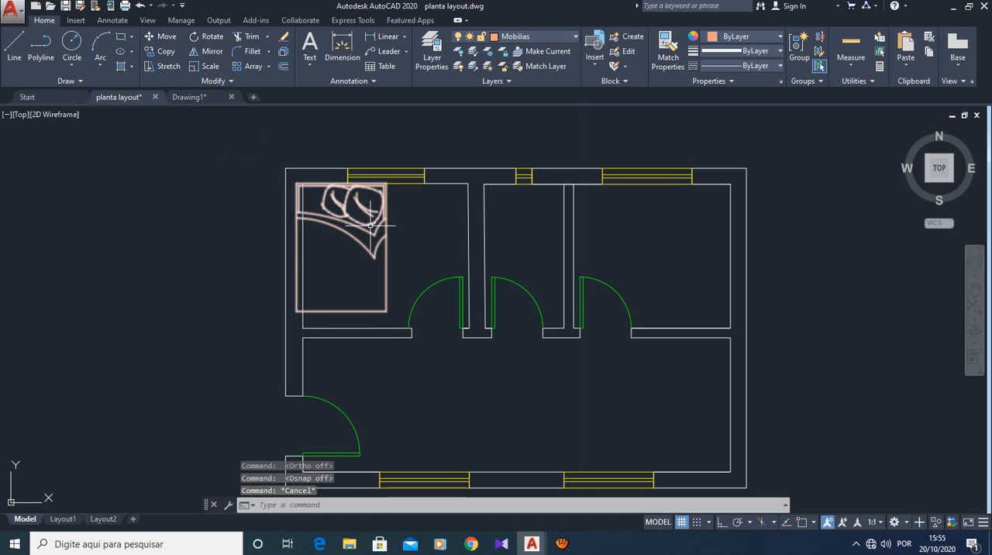
- Move the bed by its lower-right corner so it sits fully inside the bedroom, slightly clear of the left and upper walls
{"action": "left_click", "coordinate": [161, 36]}
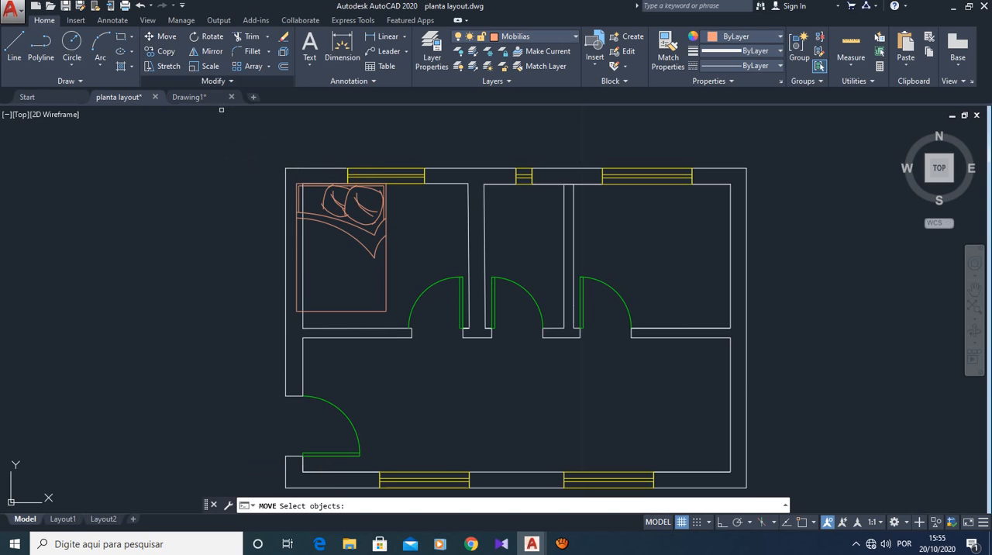
{"action": "left_click", "coordinate": [386, 251]}
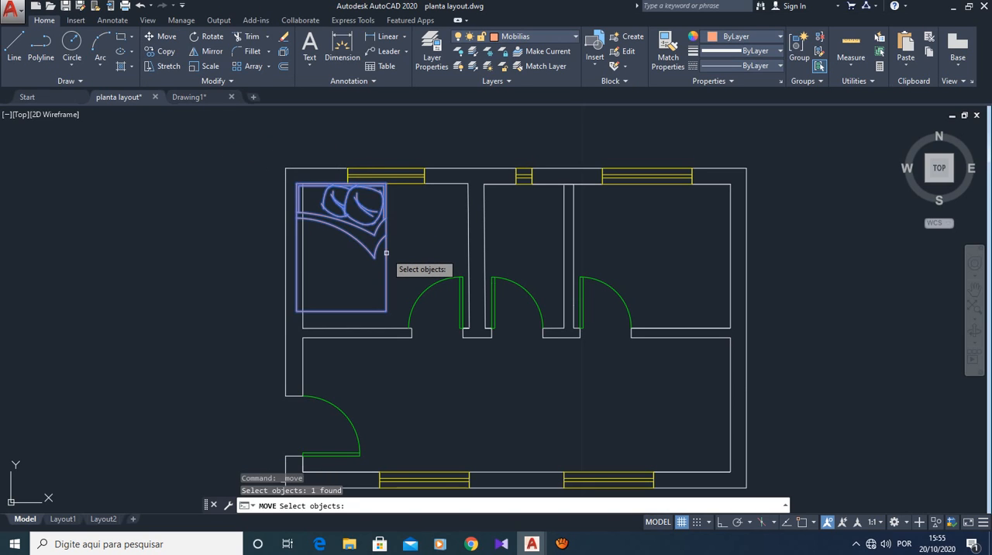
{"action": "key", "text": "Return"}
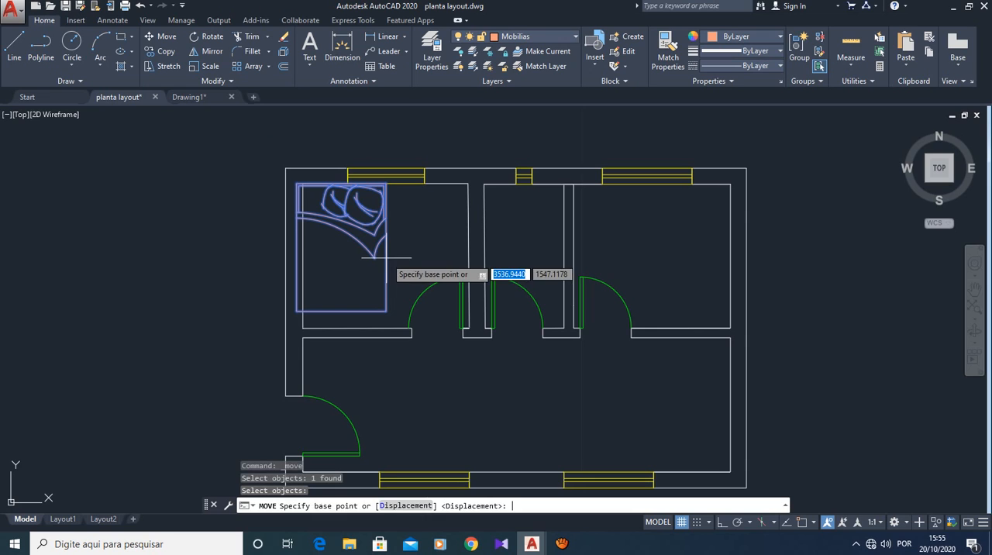
{"action": "left_click", "coordinate": [387, 314]}
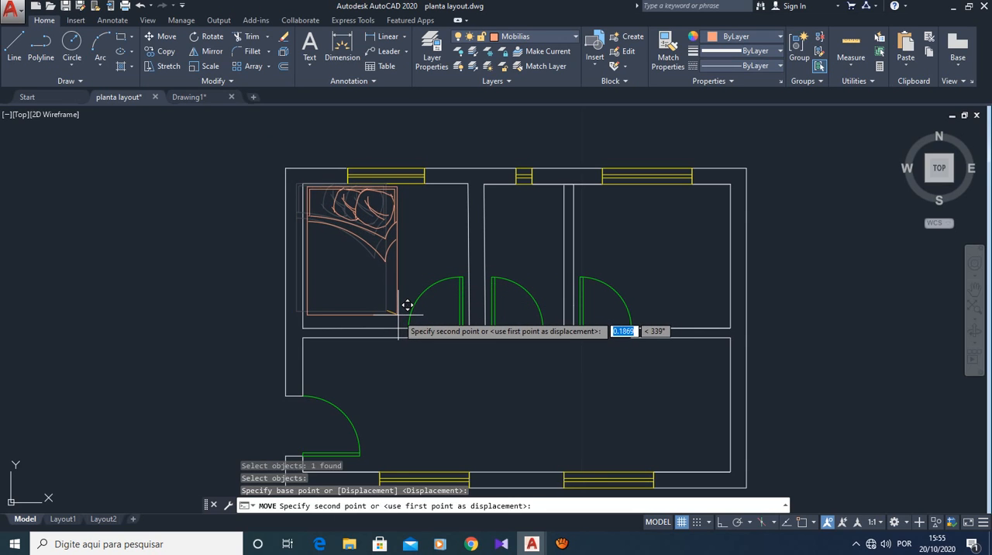
{"action": "left_click", "coordinate": [407, 305]}
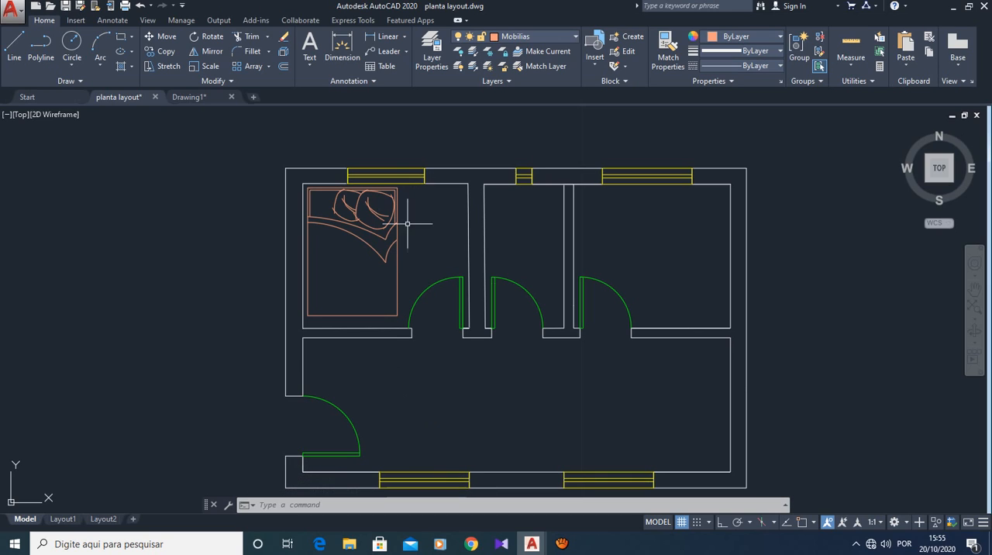
{"action": "mouse_move", "coordinate": [394, 210]}
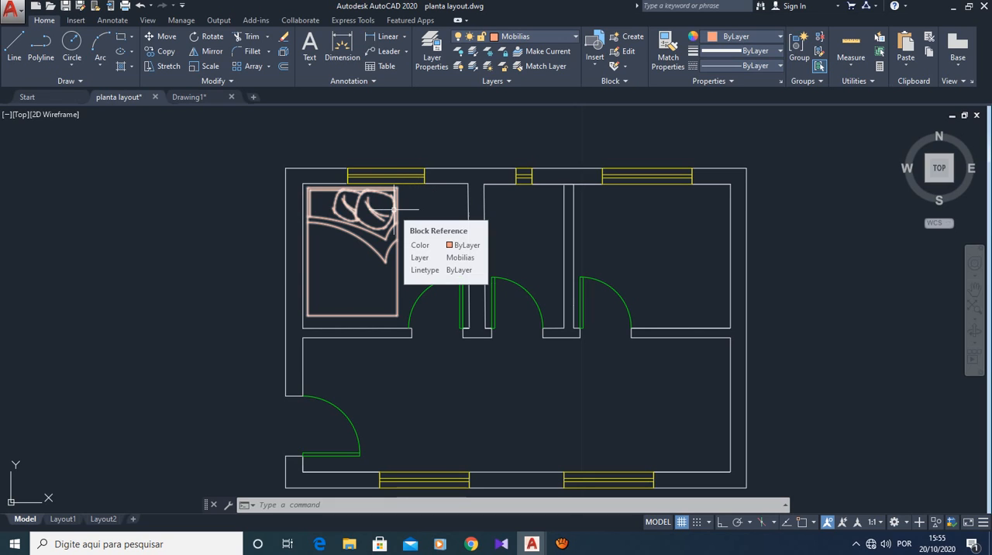
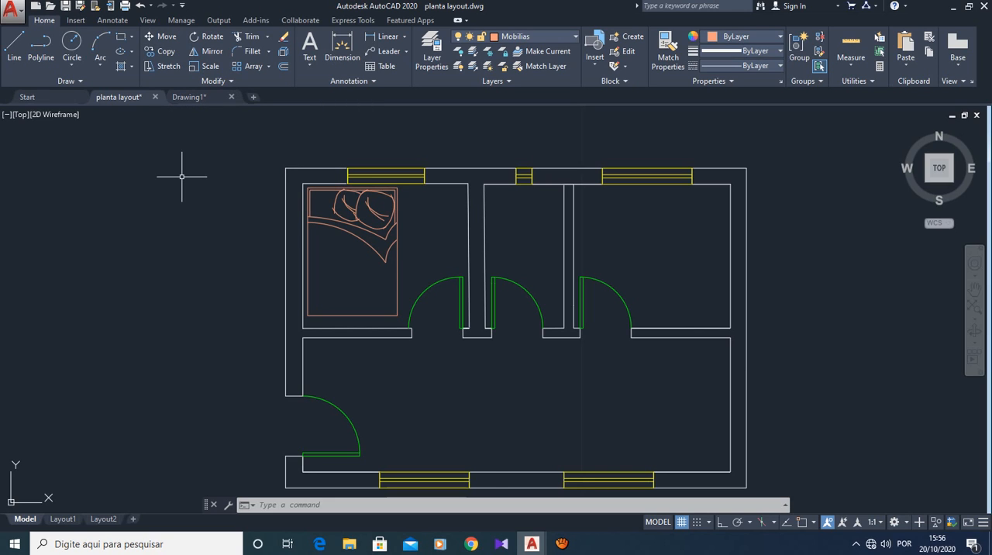
- Move the bed by its upper-right corner from the upper-left bedroom to just inside the upper-right corner of the upper-right bedroom
{"action": "key", "text": "Escape"}
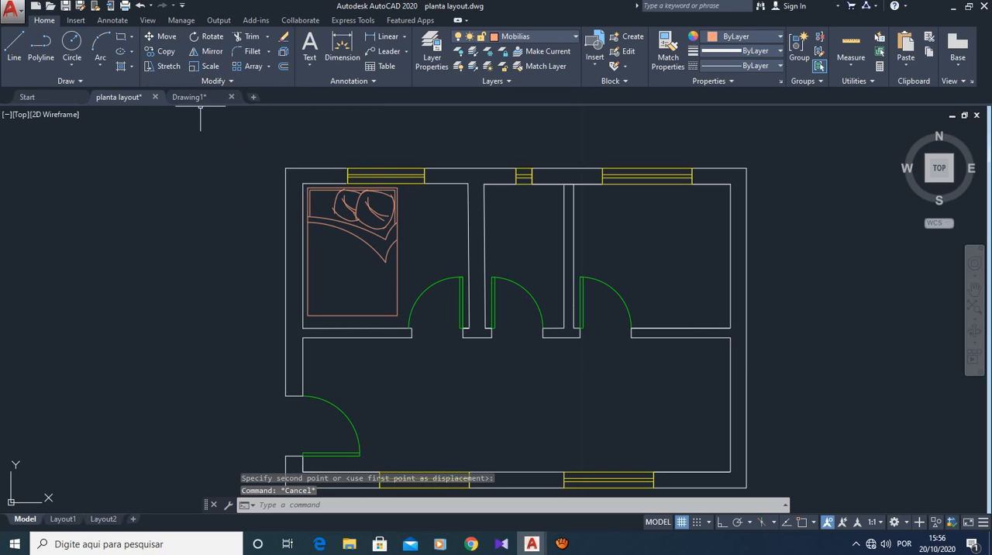
{"action": "left_click", "coordinate": [160, 37]}
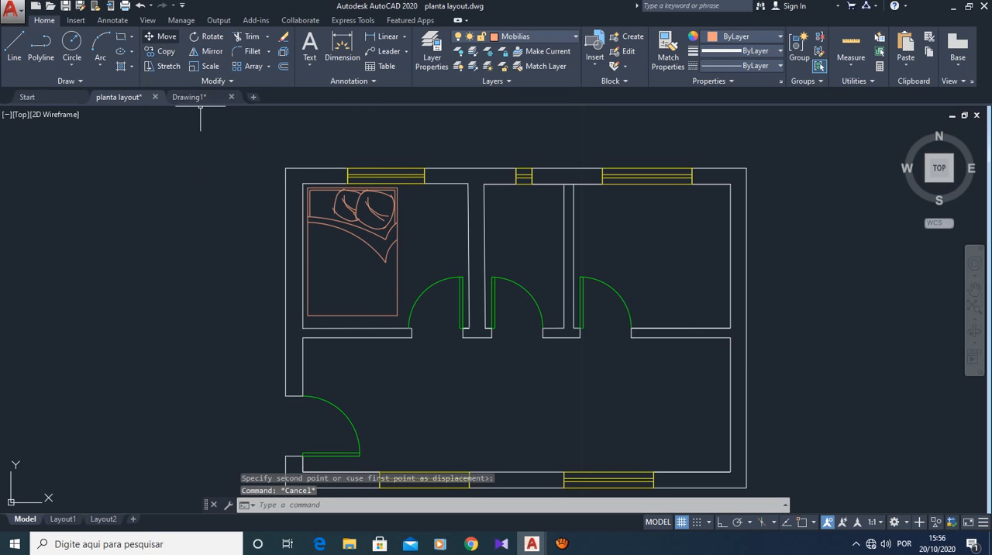
{"action": "left_click", "coordinate": [382, 191]}
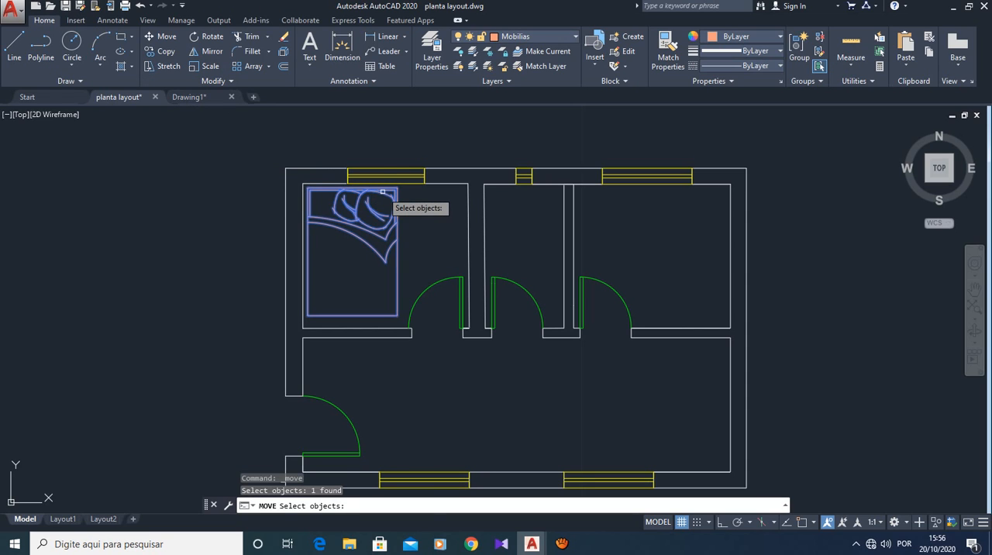
{"action": "key", "text": "Return"}
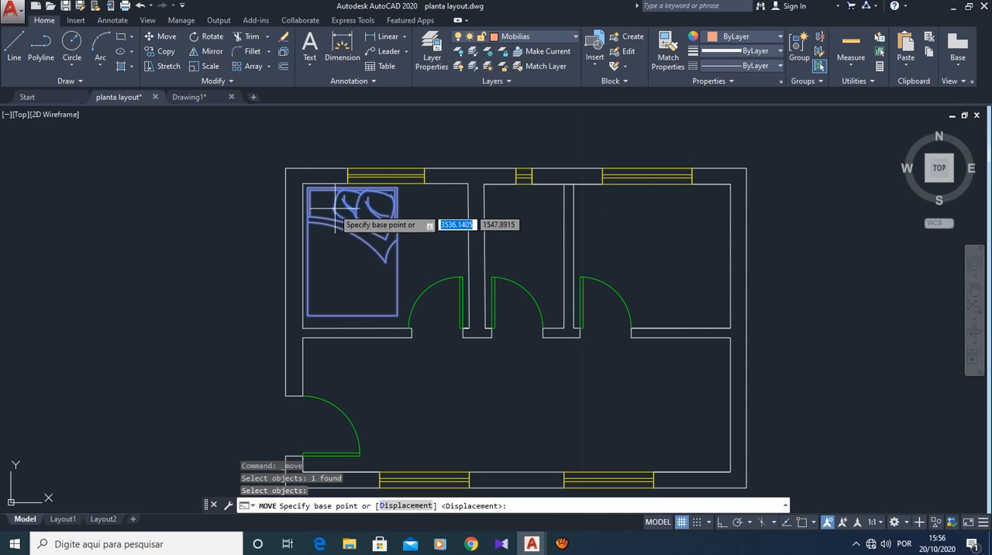
{"action": "left_click", "coordinate": [397, 187]}
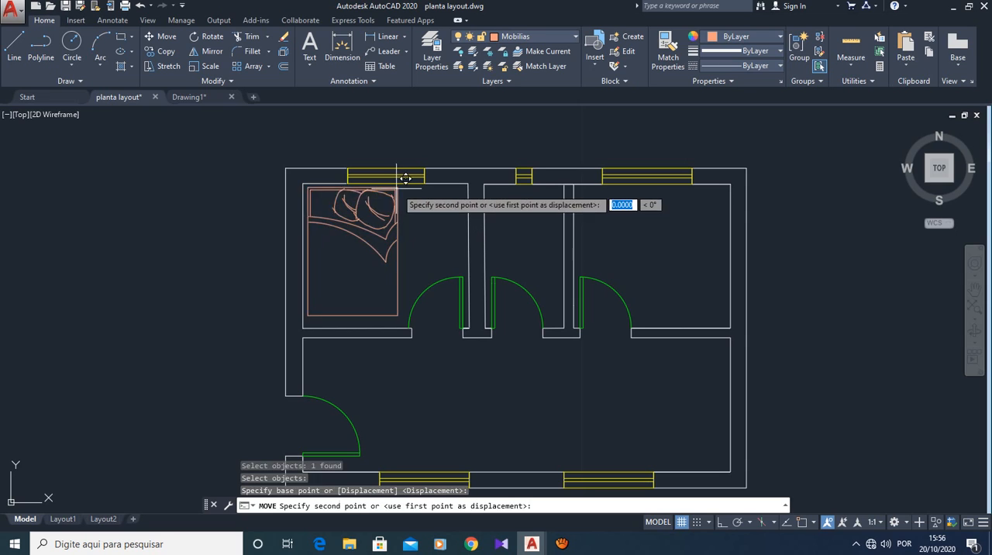
{"action": "left_click", "coordinate": [732, 183]}
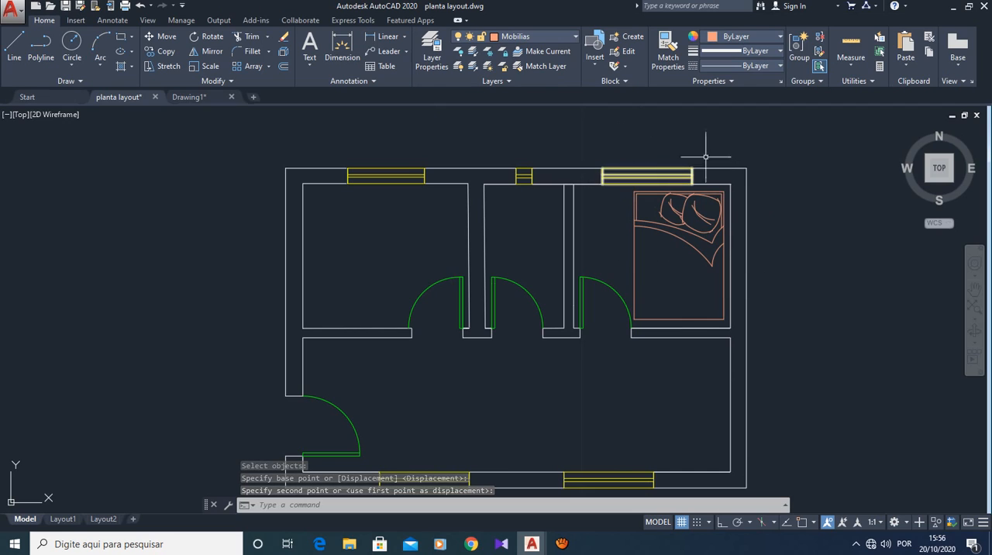
{"action": "key", "text": "Escape"}
{"action": "key", "text": "Escape"}
{"action": "key", "text": "Escape"}
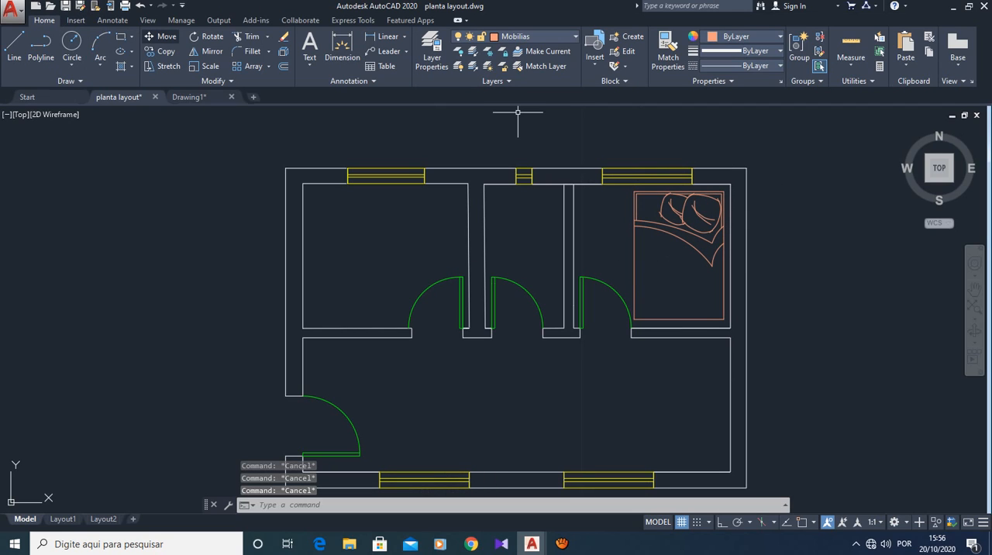
- Turn on ortho mode and rotate the bed 270° about its upper-right corner so its headboard faces the right wall
{"action": "left_click", "coordinate": [206, 36]}
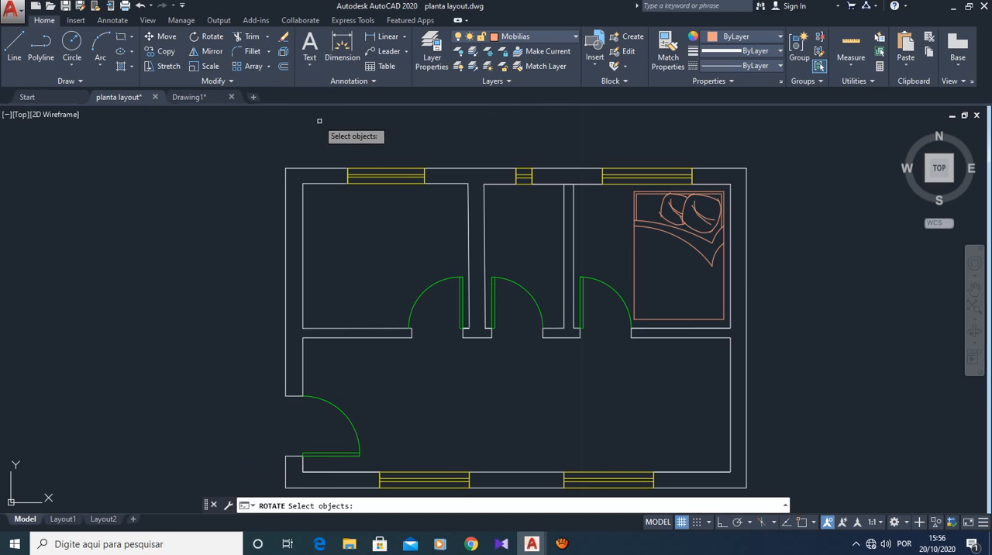
{"action": "left_click", "coordinate": [678, 192]}
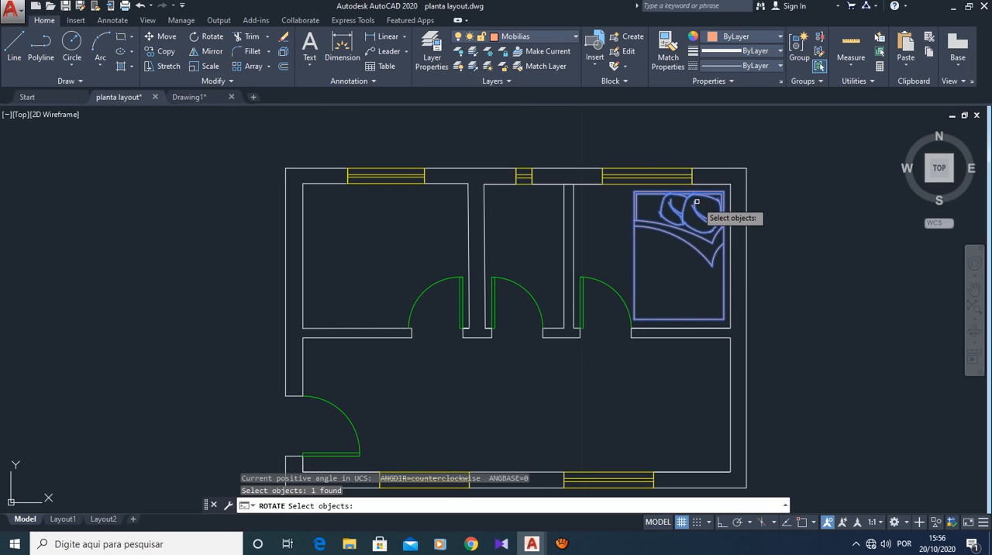
{"action": "key", "text": "Return"}
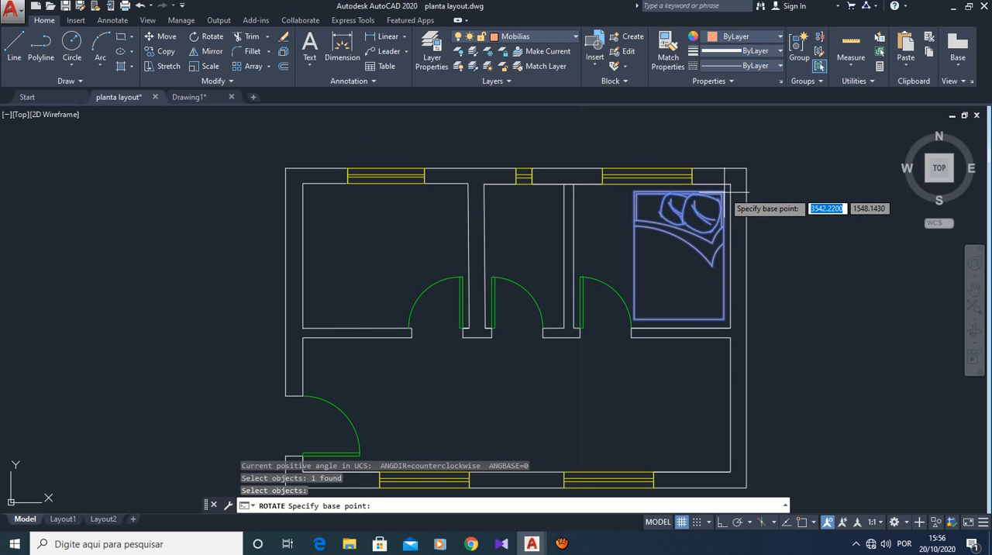
{"action": "left_click", "coordinate": [725, 192]}
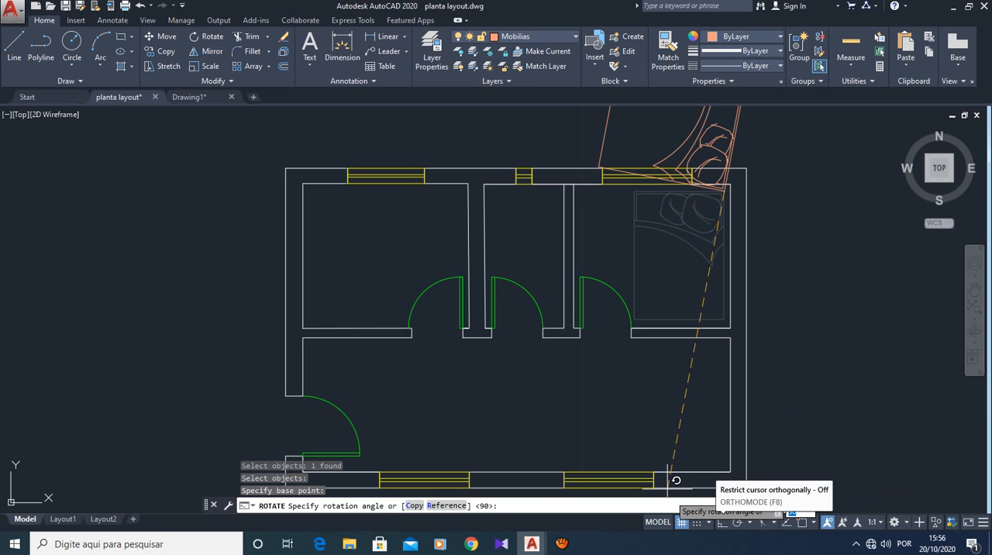
{"action": "left_click", "coordinate": [722, 522]}
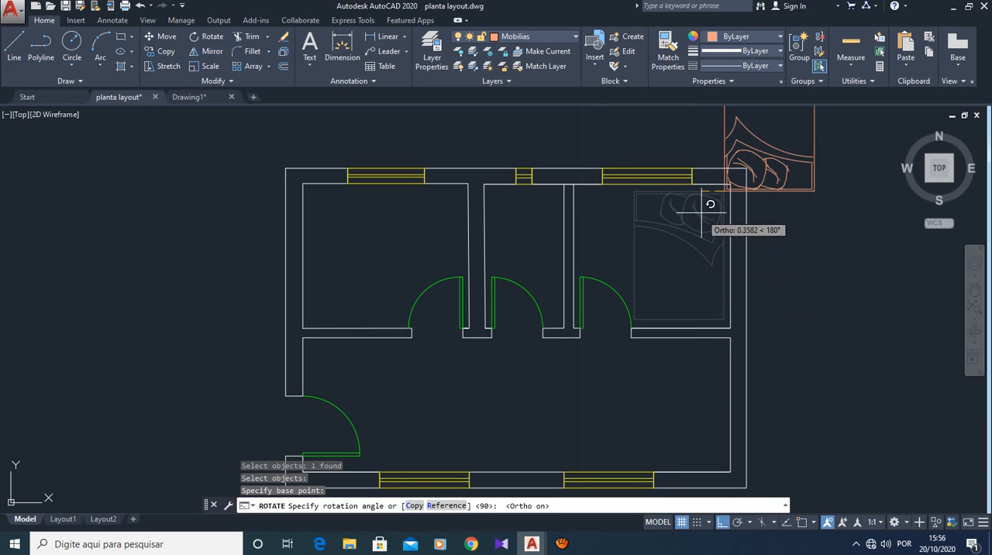
{"action": "scroll", "coordinate": [705, 202], "scroll_direction": "up", "scroll_amount": 2}
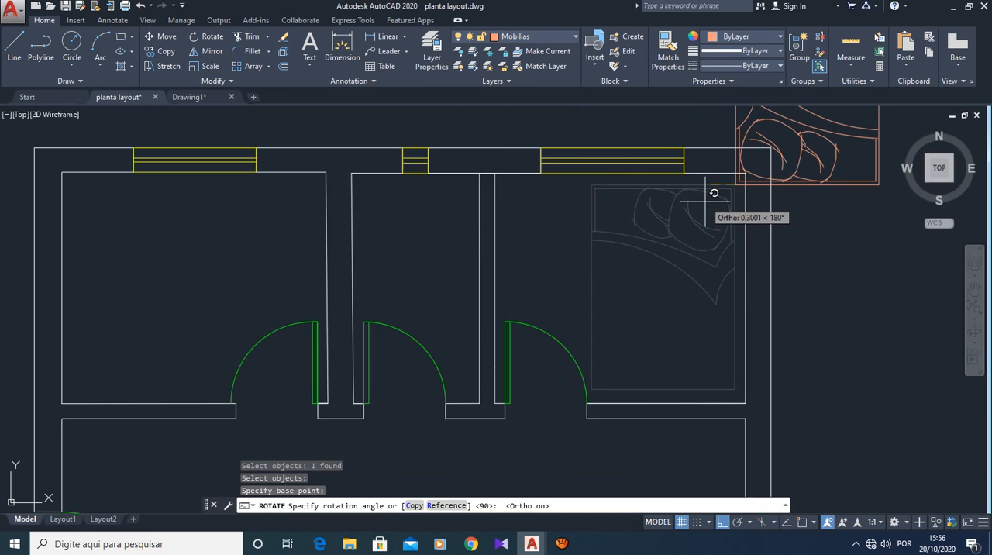
{"action": "scroll", "coordinate": [714, 192], "scroll_direction": "down", "scroll_amount": 5}
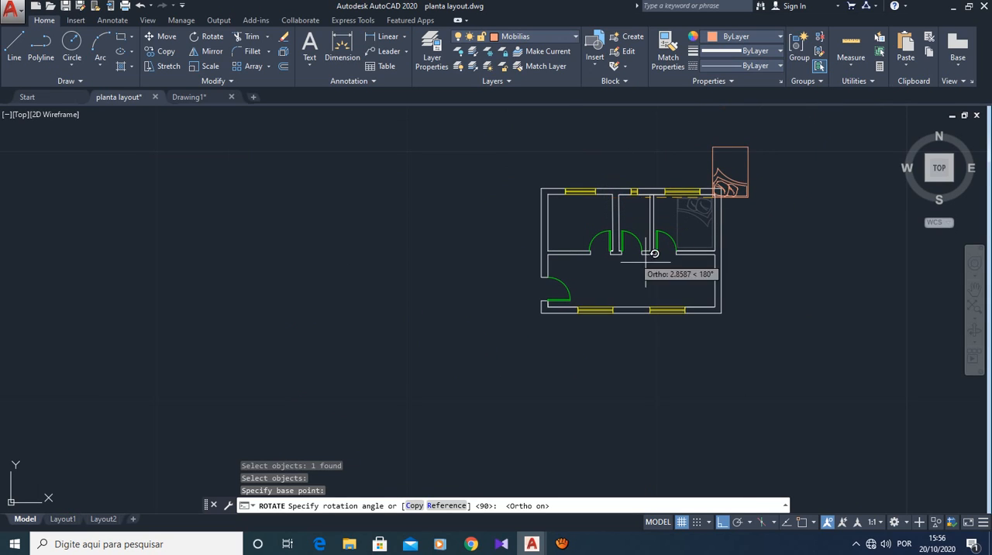
{"action": "left_click", "coordinate": [727, 265]}
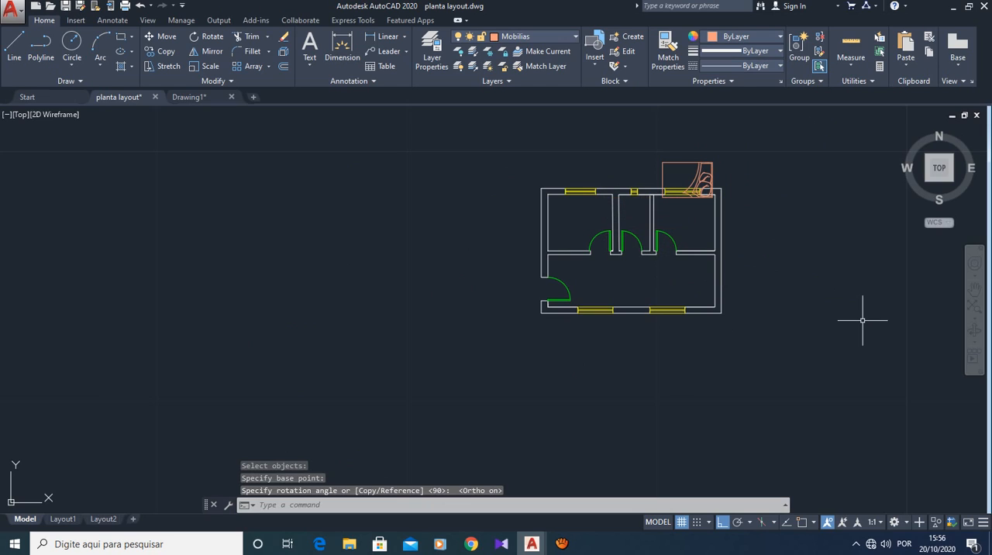
{"action": "key", "text": "Escape"}
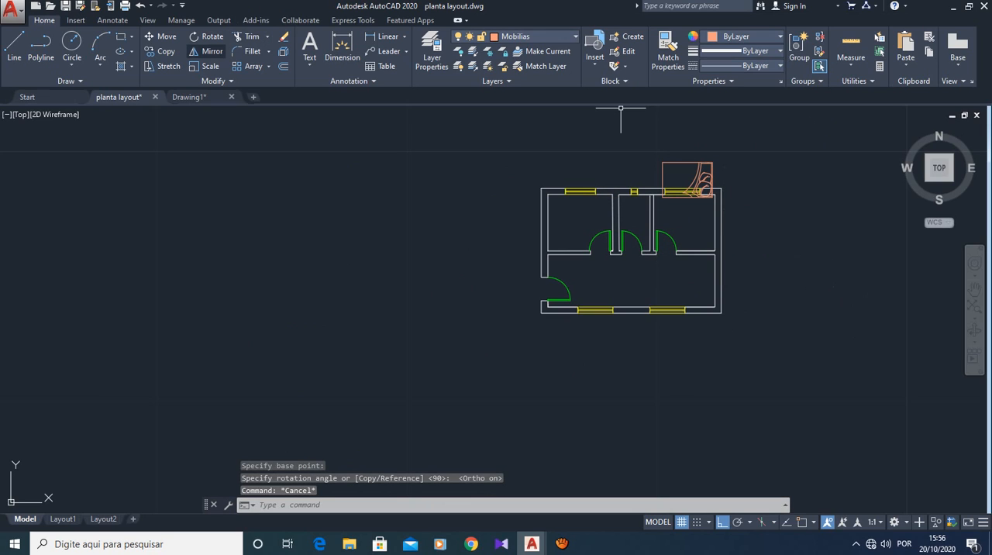
- Move the rotated bed straight down from the window wall into the upper-right bedroom
{"action": "scroll", "coordinate": [751, 233], "scroll_direction": "up", "scroll_amount": 2}
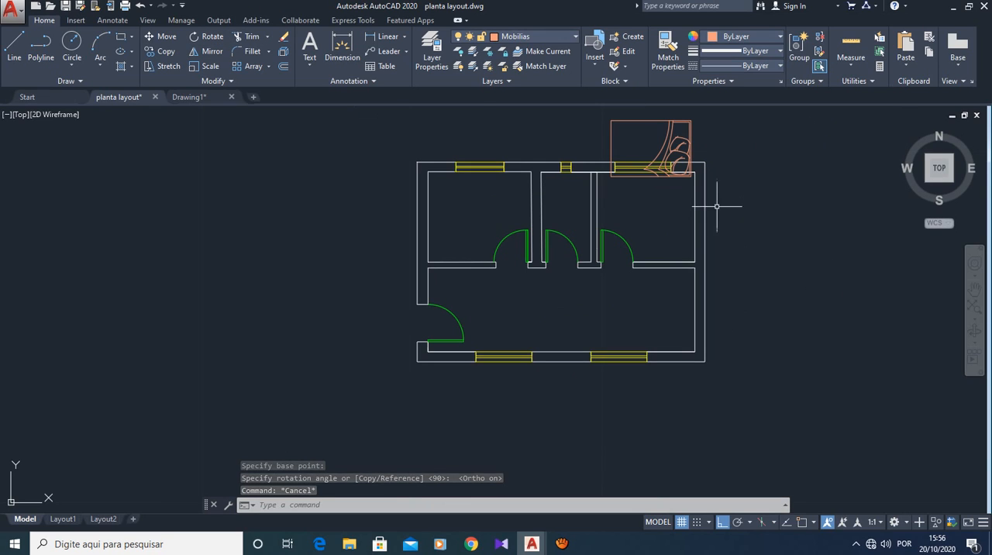
{"action": "left_click", "coordinate": [161, 36]}
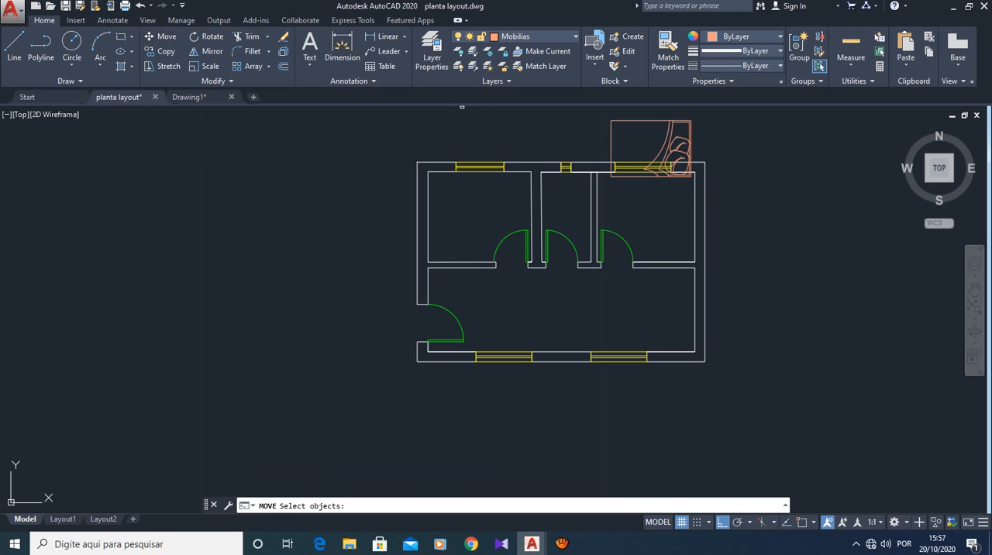
{"action": "left_click", "coordinate": [675, 121]}
{"action": "key", "text": "Return"}
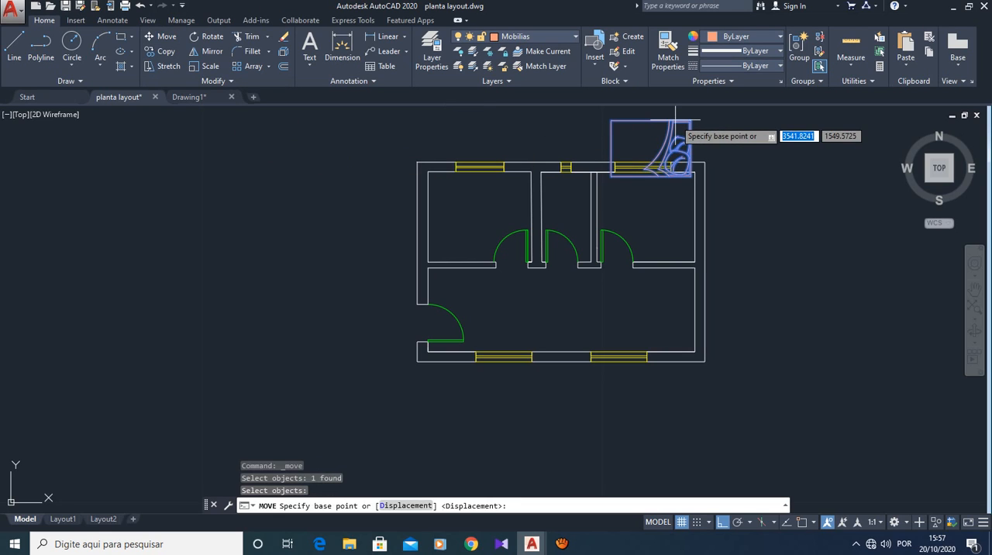
{"action": "left_click", "coordinate": [697, 168]}
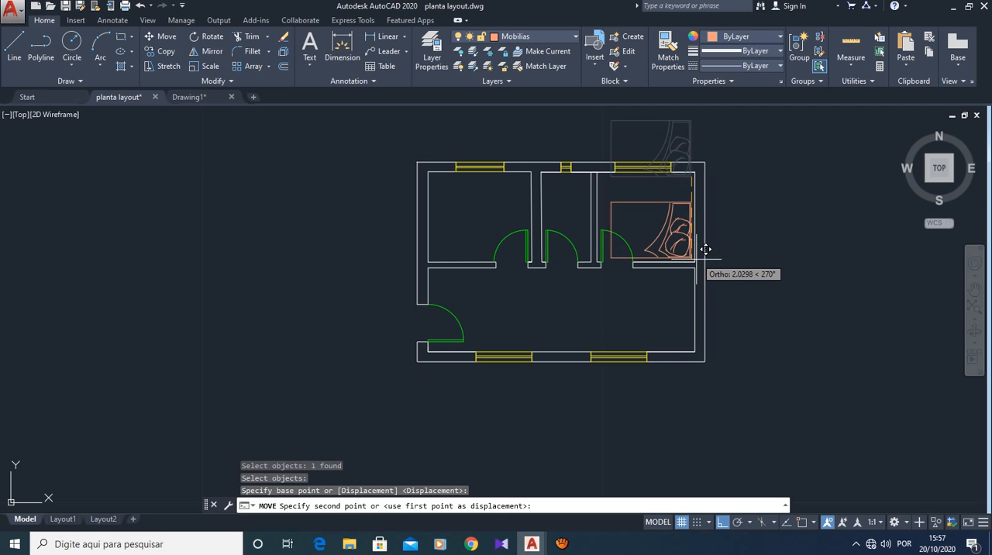
{"action": "left_click", "coordinate": [692, 250]}
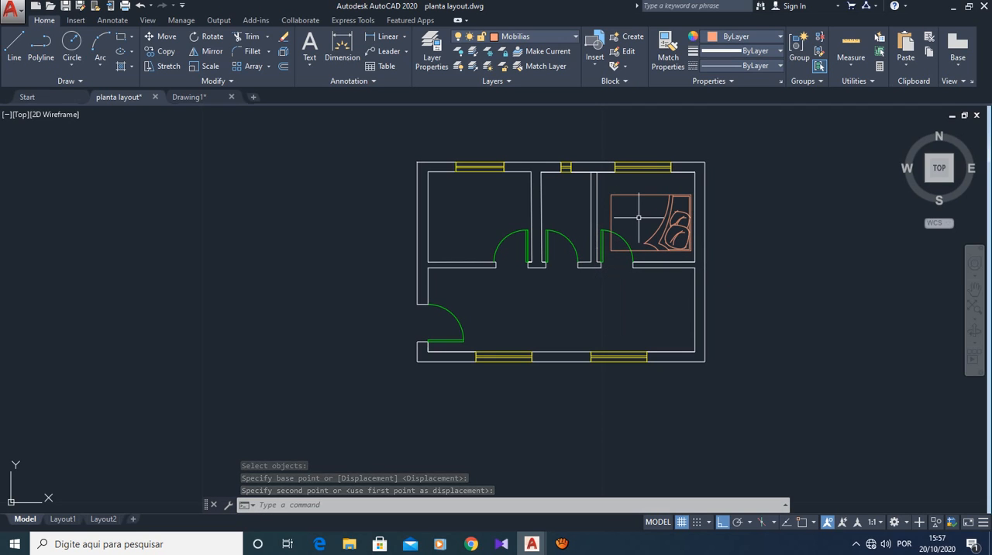
{"action": "key", "text": "Escape"}
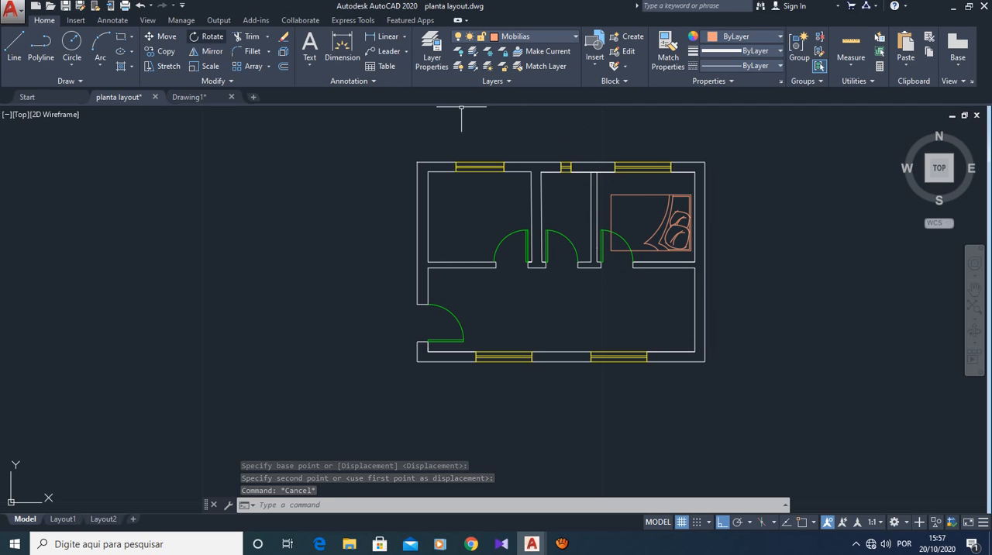
- Rotate the bed another 270° about its upper-left corner so its headboard points down
{"action": "left_click", "coordinate": [206, 36]}
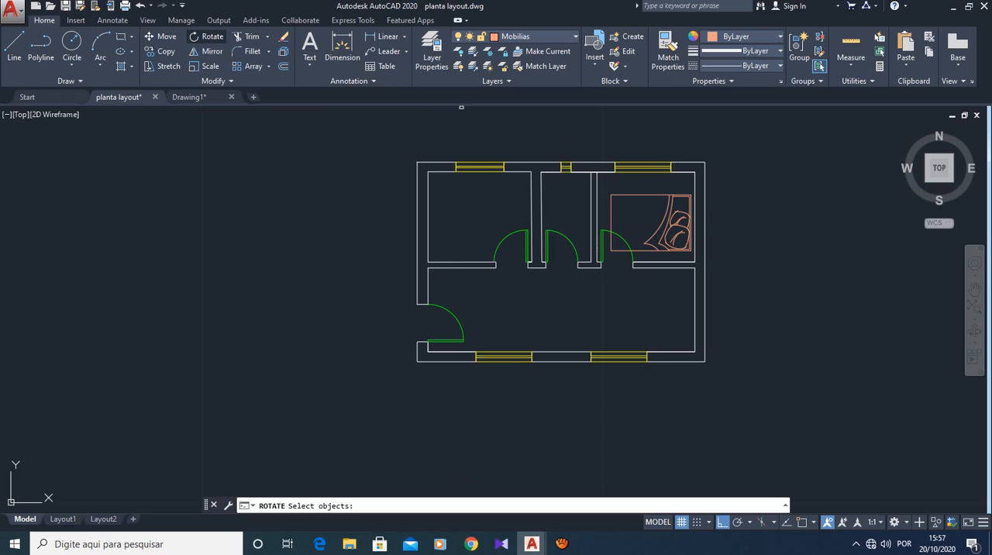
{"action": "left_click", "coordinate": [662, 249]}
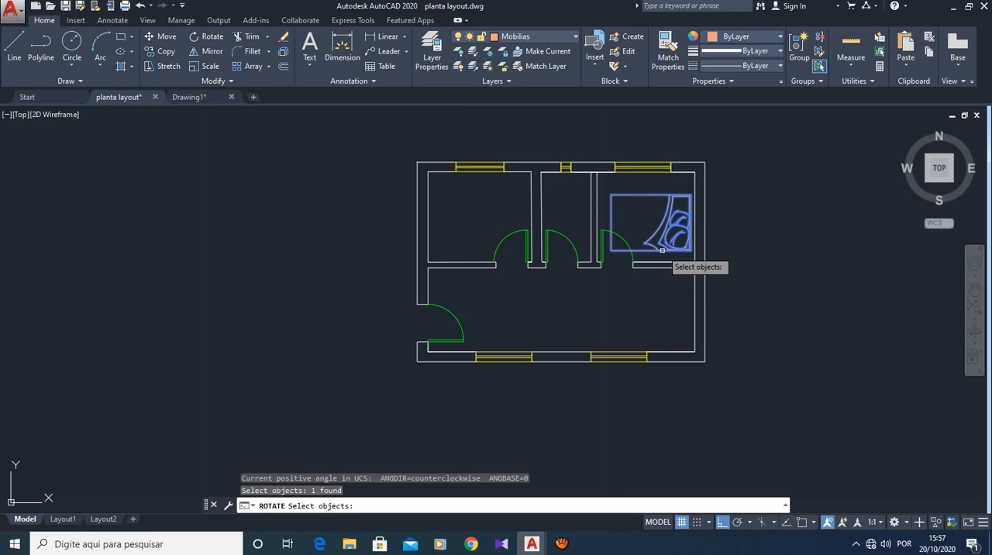
{"action": "key", "text": "Return"}
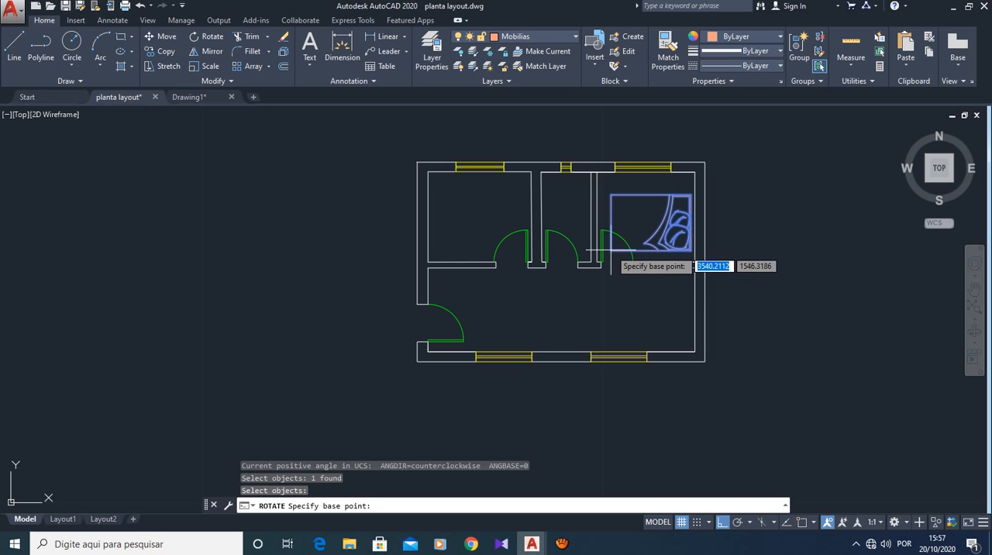
{"action": "left_click", "coordinate": [612, 195]}
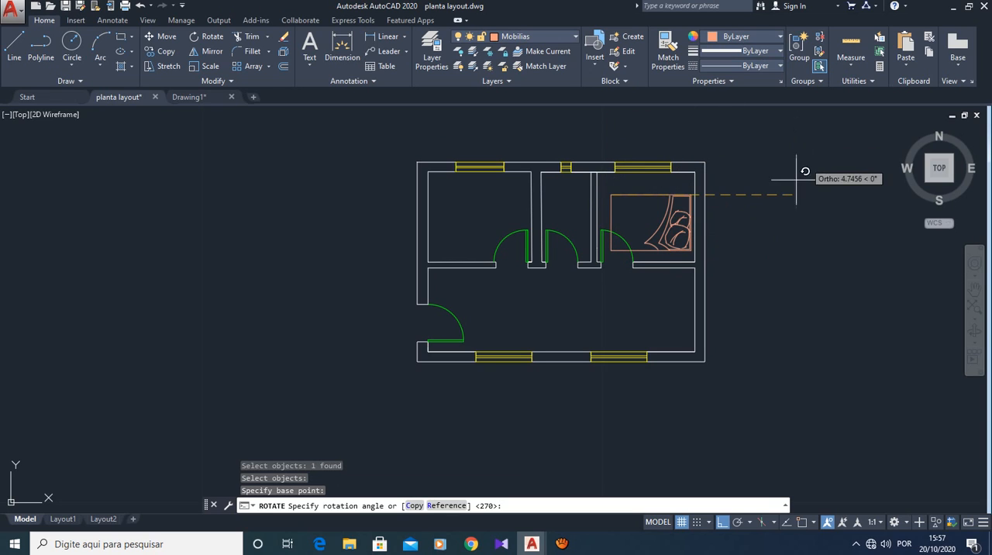
{"action": "left_click", "coordinate": [618, 234]}
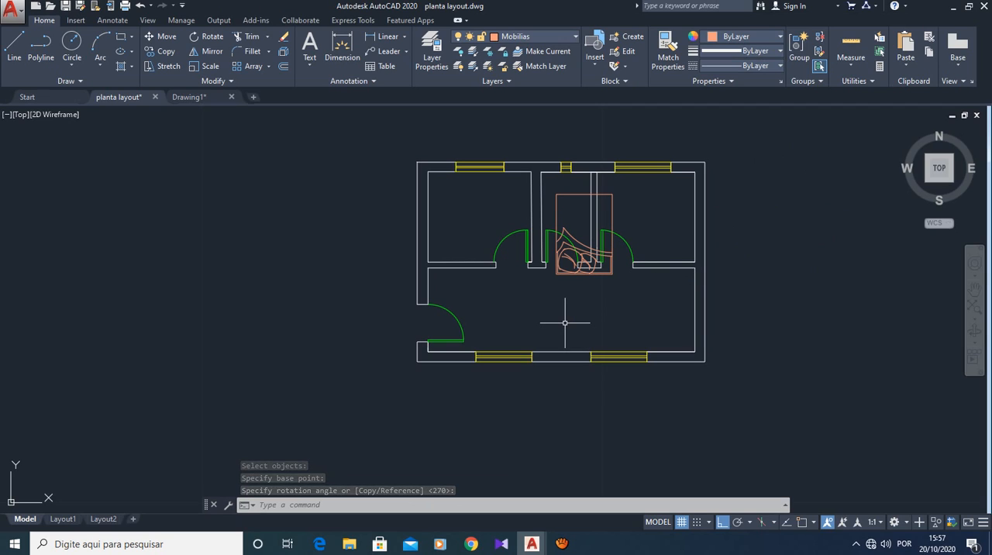
{"action": "key", "text": "Return"}
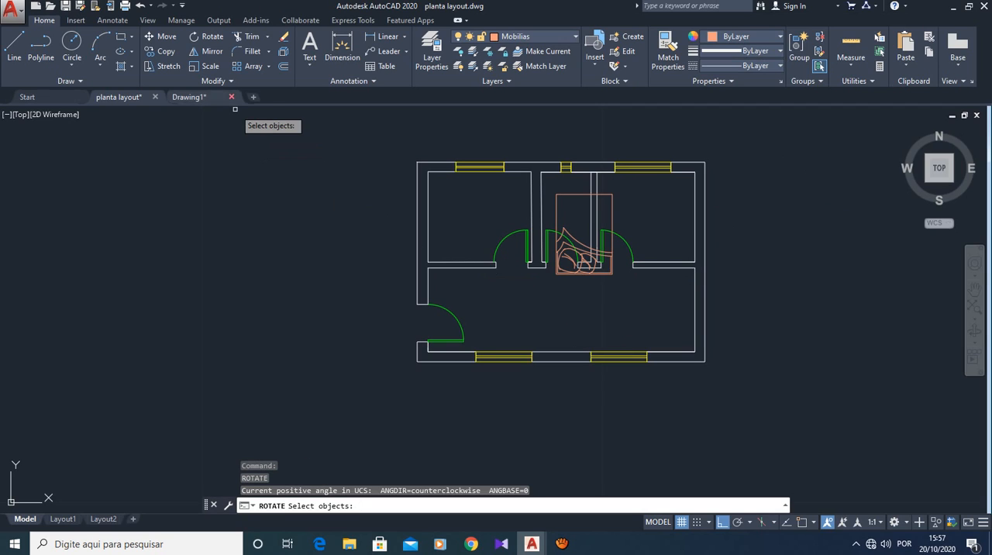
{"action": "key", "text": "Escape"}
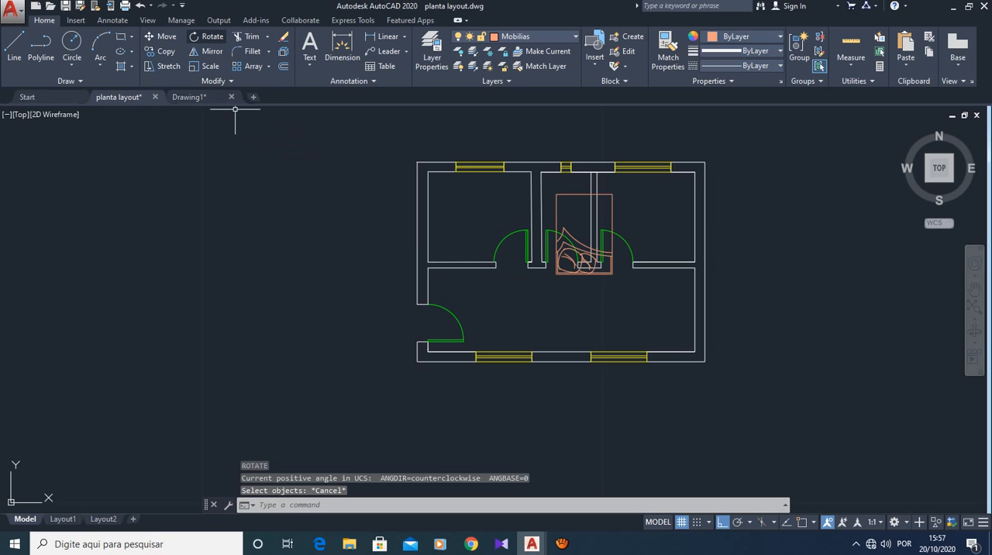
- Move the bed about 1.85 horizontally to the right, from the bathroom wall toward the right wall of the upper-right bedroom
{"action": "left_click", "coordinate": [162, 36]}
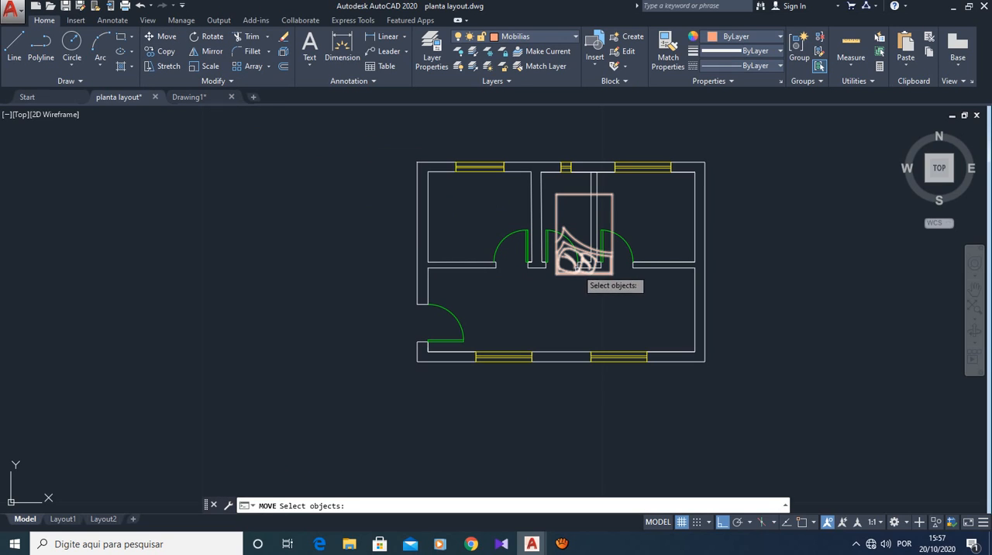
{"action": "left_click", "coordinate": [568, 271]}
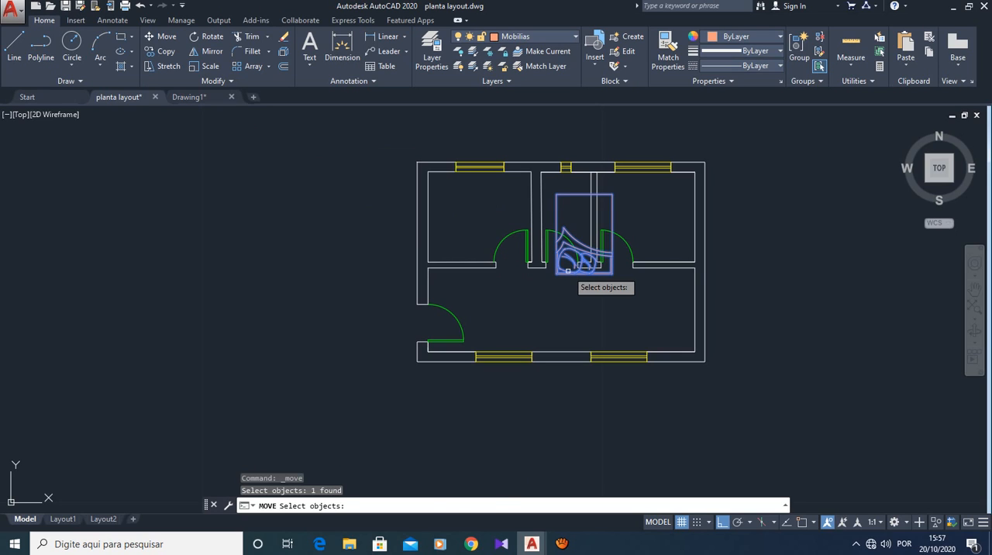
{"action": "key", "text": "Return"}
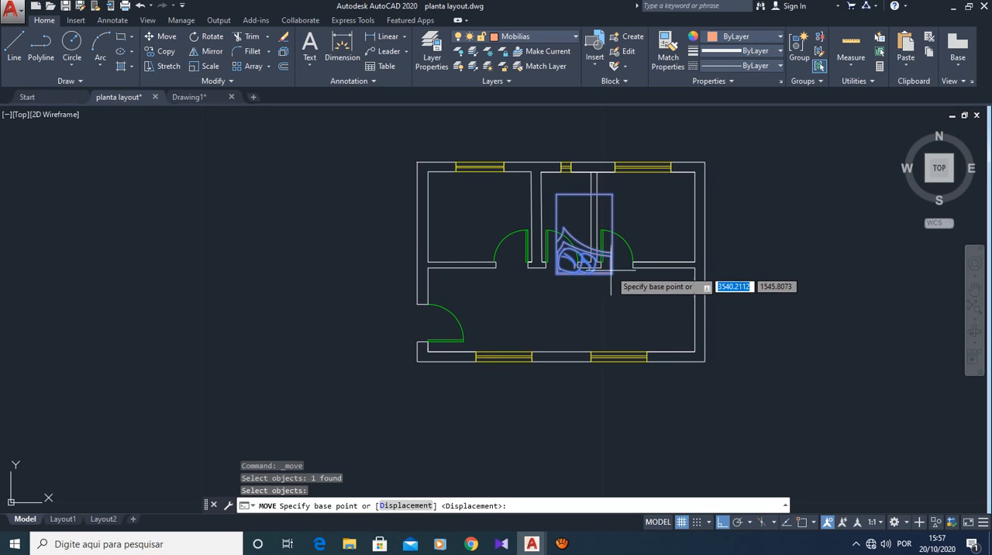
{"action": "left_click", "coordinate": [620, 248]}
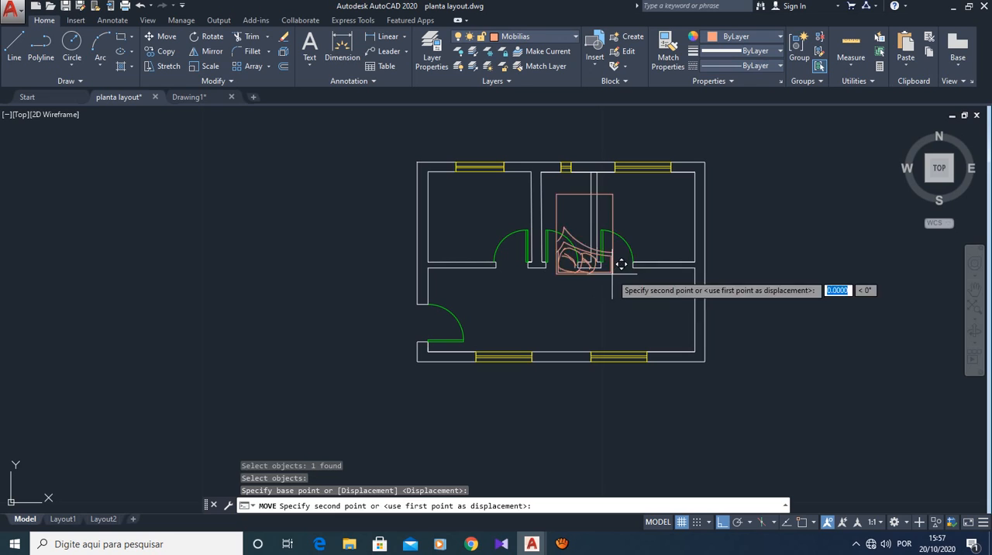
{"action": "left_click", "coordinate": [696, 213]}
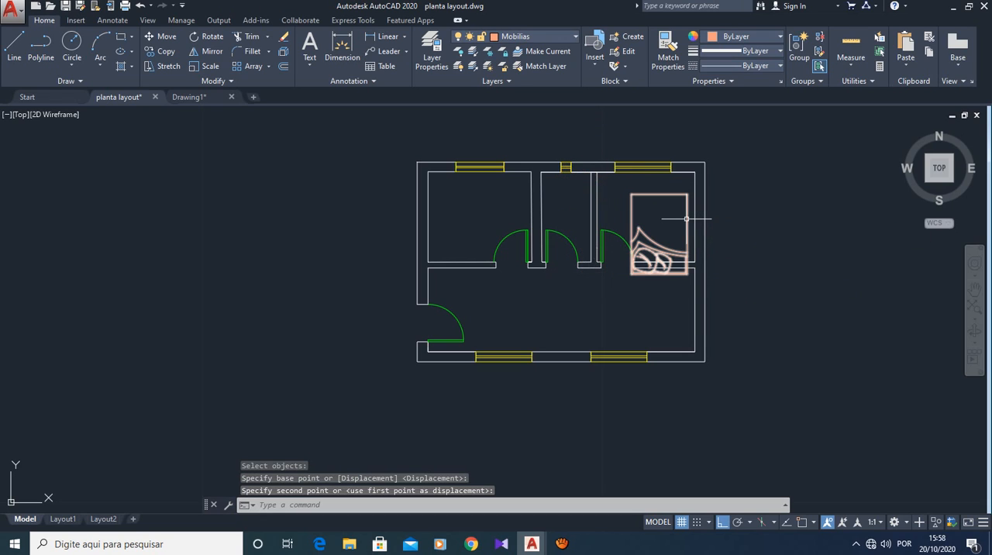
{"action": "key", "text": "Escape"}
- Turn off ortho mode and move the bed diagonally into the lower-right corner of the upper-right bedroom
{"action": "key", "text": "space"}
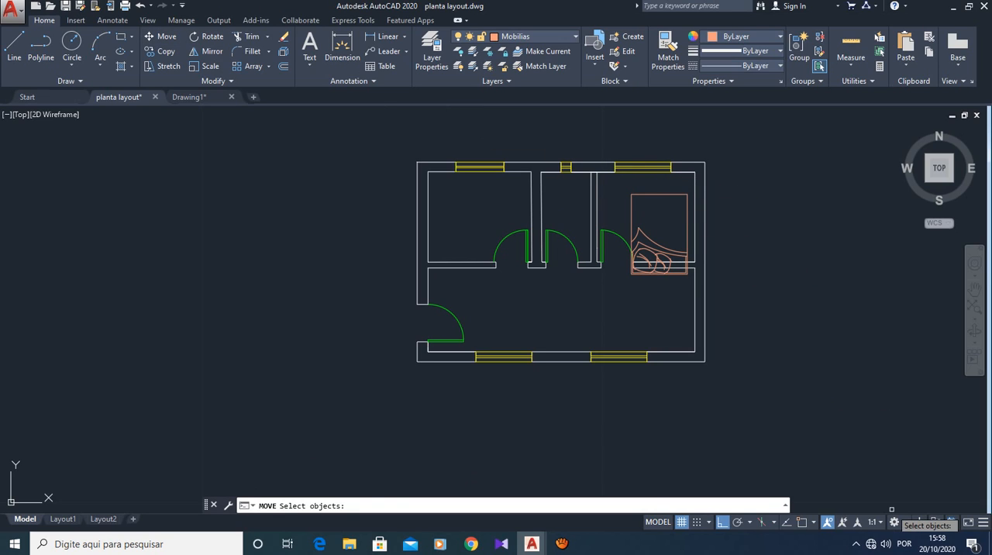
{"action": "left_click", "coordinate": [722, 522]}
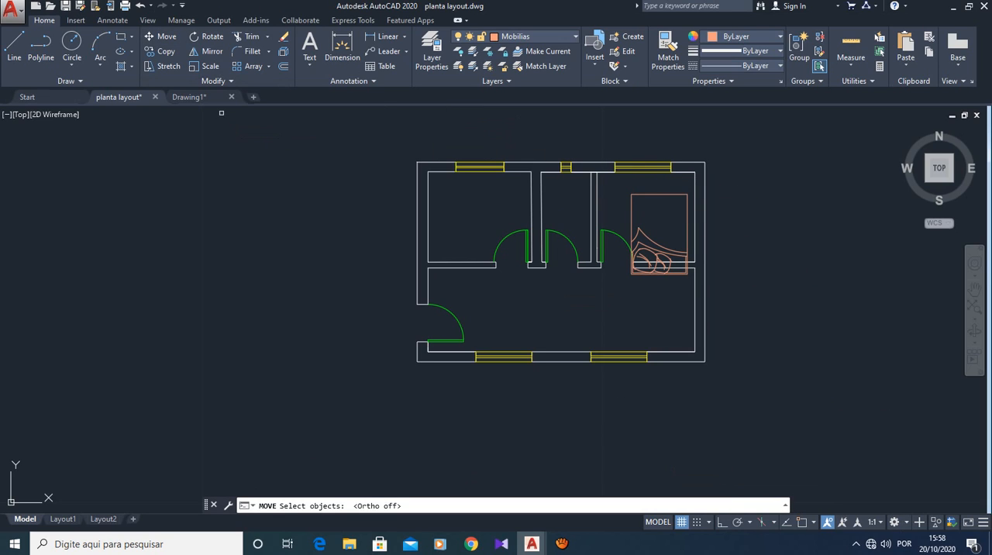
{"action": "left_click", "coordinate": [661, 194]}
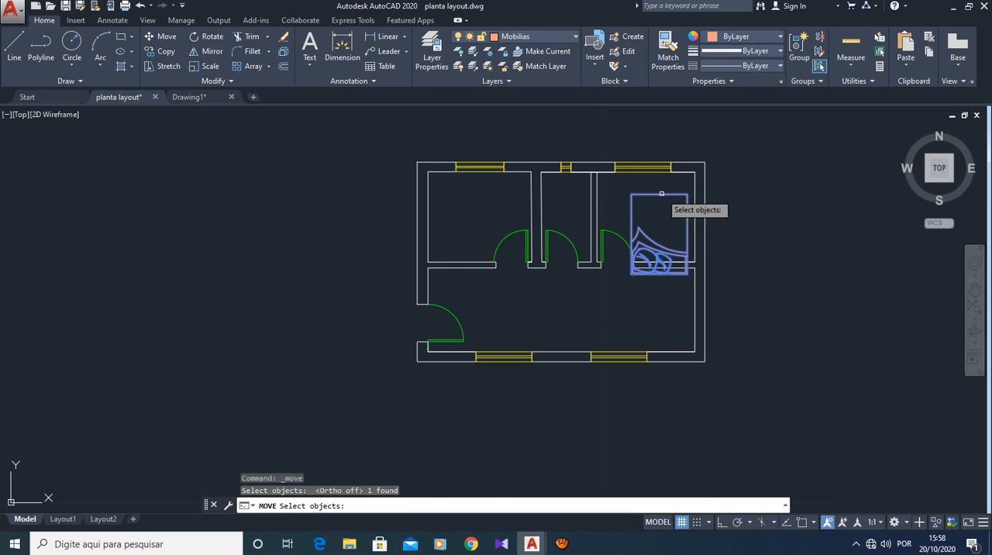
{"action": "key", "text": "Return"}
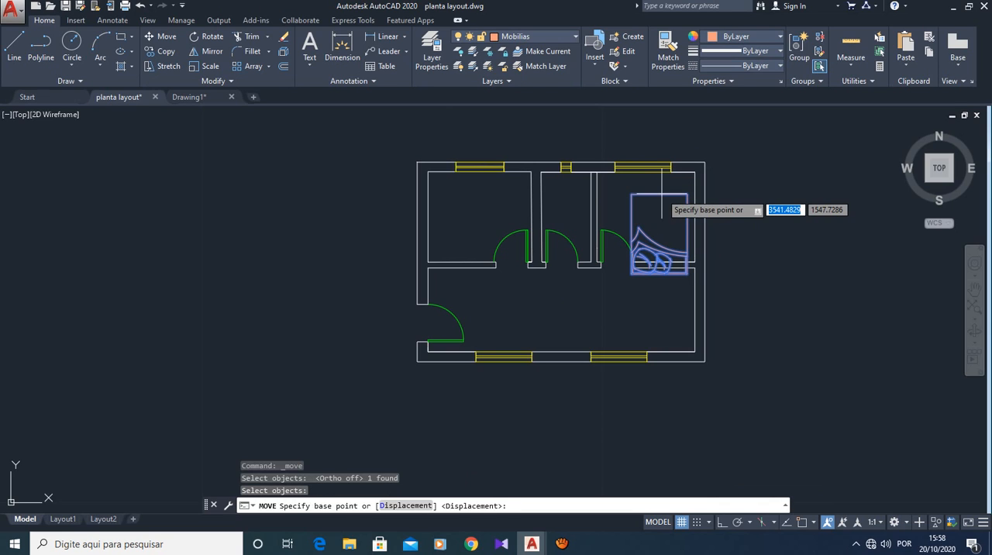
{"action": "left_click", "coordinate": [695, 266]}
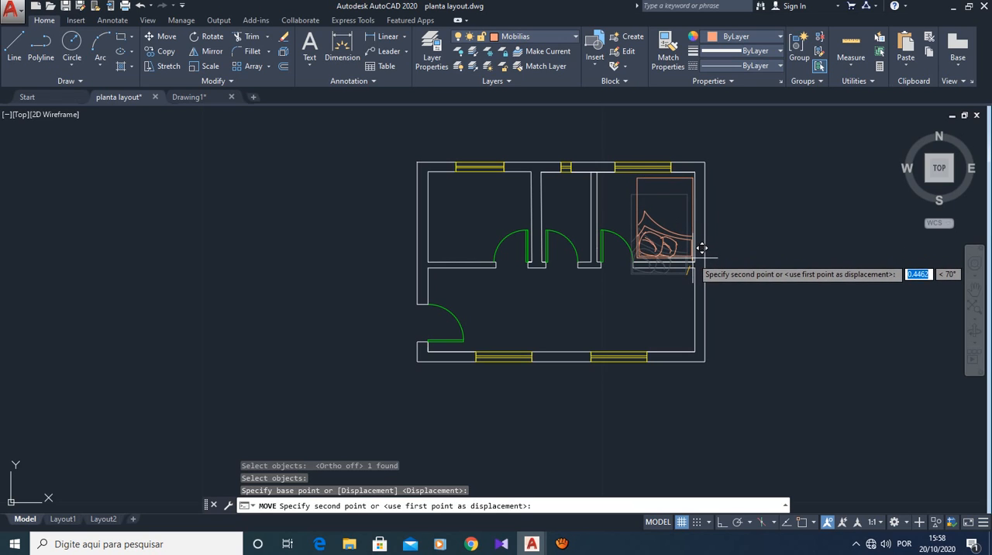
{"action": "left_click", "coordinate": [693, 259]}
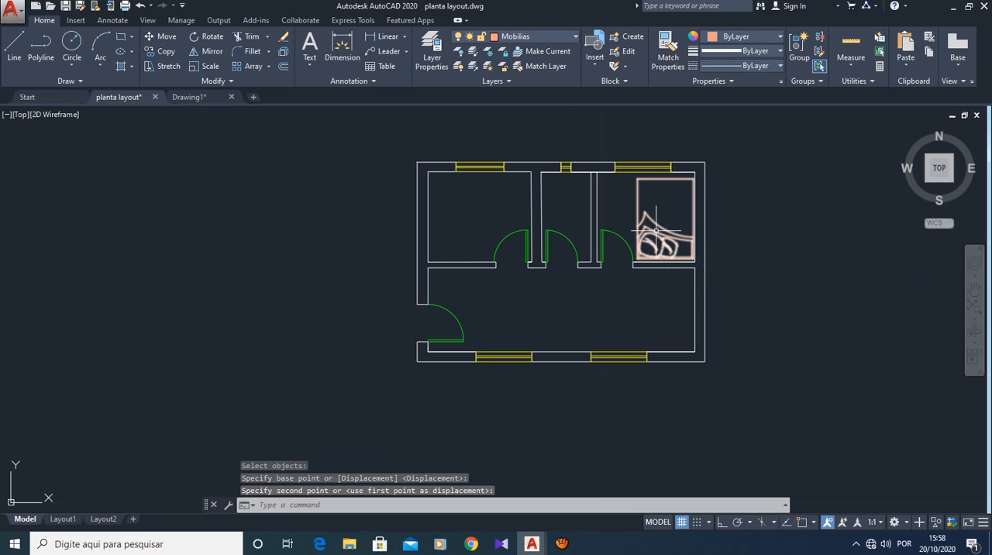
- Erase the swing arc and the leaf of the upper-right bedroom's door
{"action": "scroll", "coordinate": [655, 232], "scroll_direction": "up", "scroll_amount": 2}
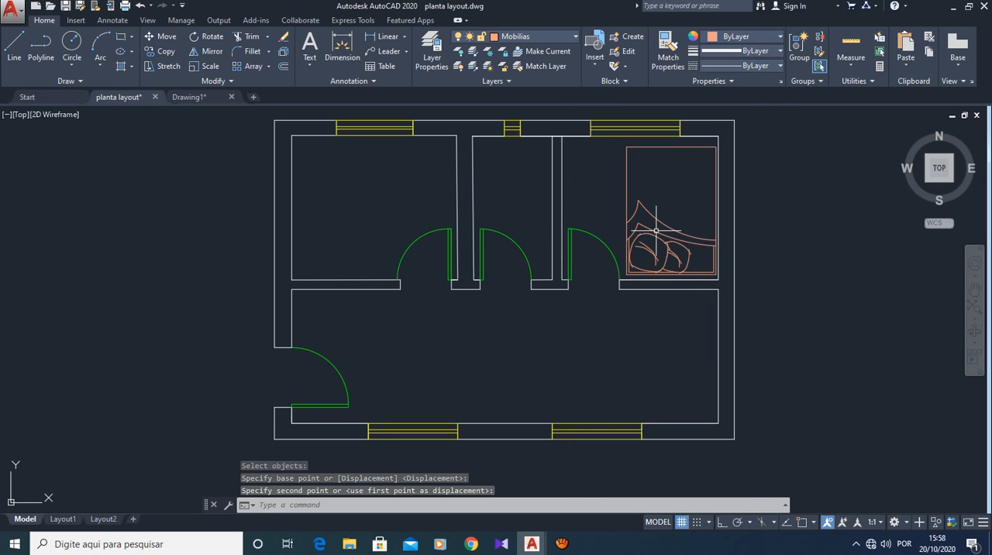
{"action": "scroll", "coordinate": [656, 230], "scroll_direction": "up", "scroll_amount": 2}
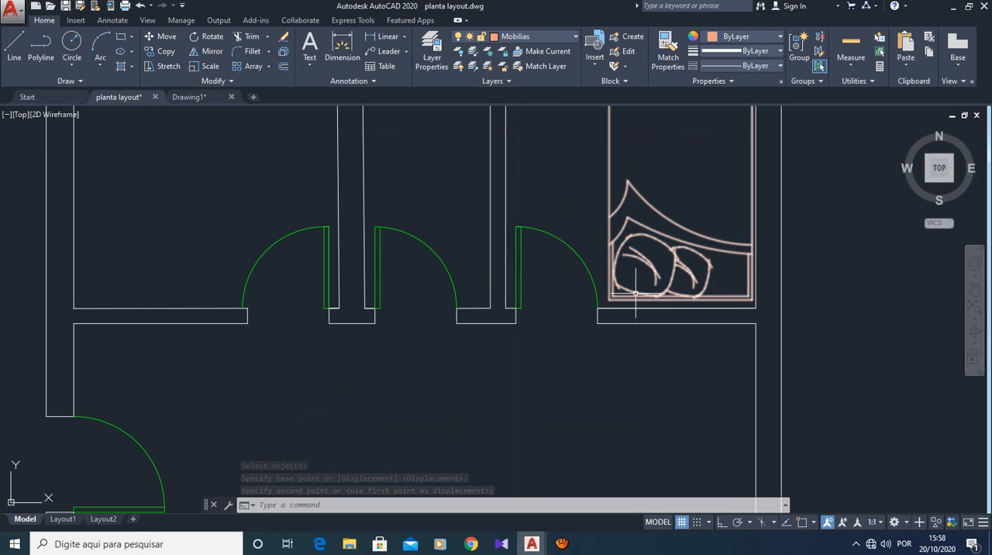
{"action": "scroll", "coordinate": [698, 216], "scroll_direction": "down", "scroll_amount": 2}
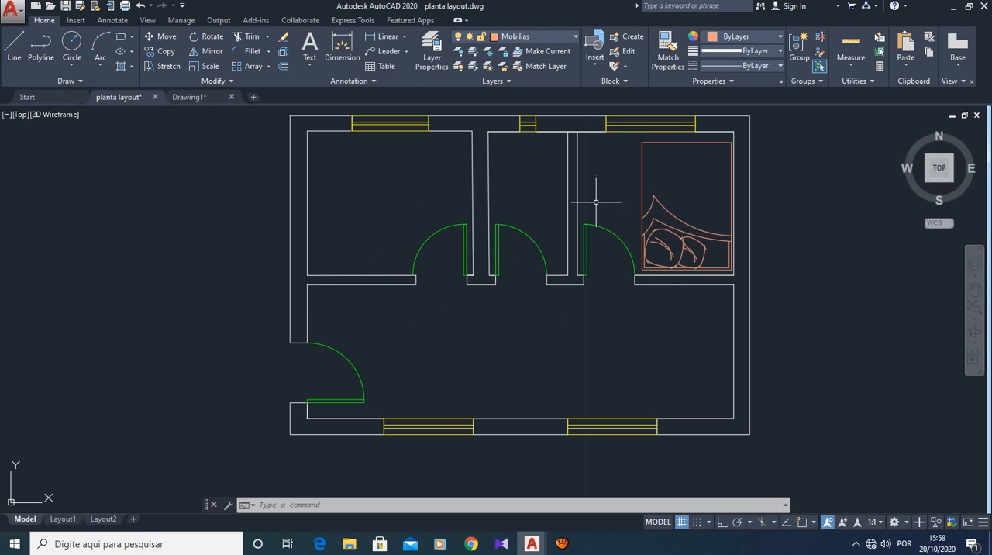
{"action": "scroll", "coordinate": [596, 266], "scroll_direction": "down", "scroll_amount": 2}
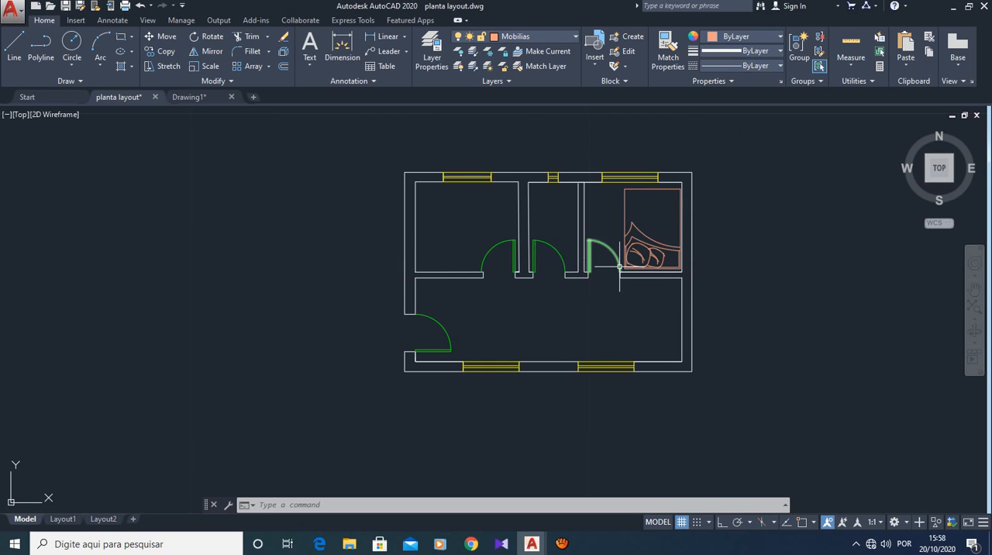
{"action": "scroll", "coordinate": [619, 266], "scroll_direction": "up", "scroll_amount": 2}
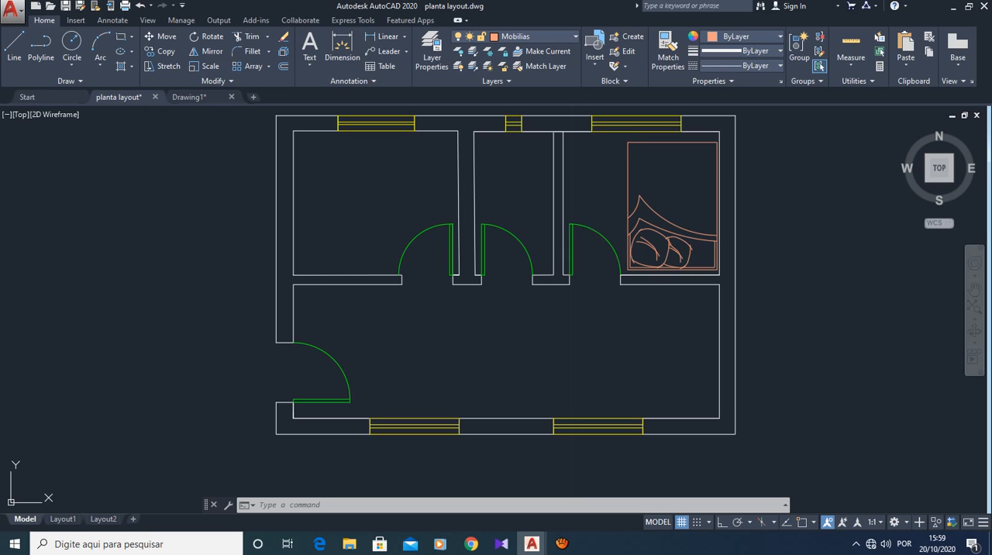
{"action": "left_click", "coordinate": [595, 231]}
{"action": "key", "text": "Delete"}
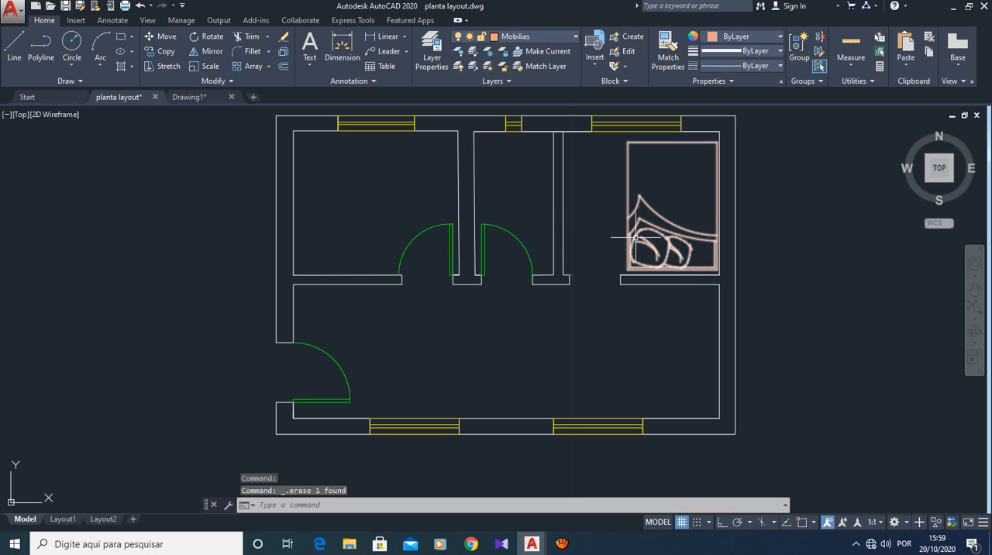
{"action": "left_click", "coordinate": [572, 274]}
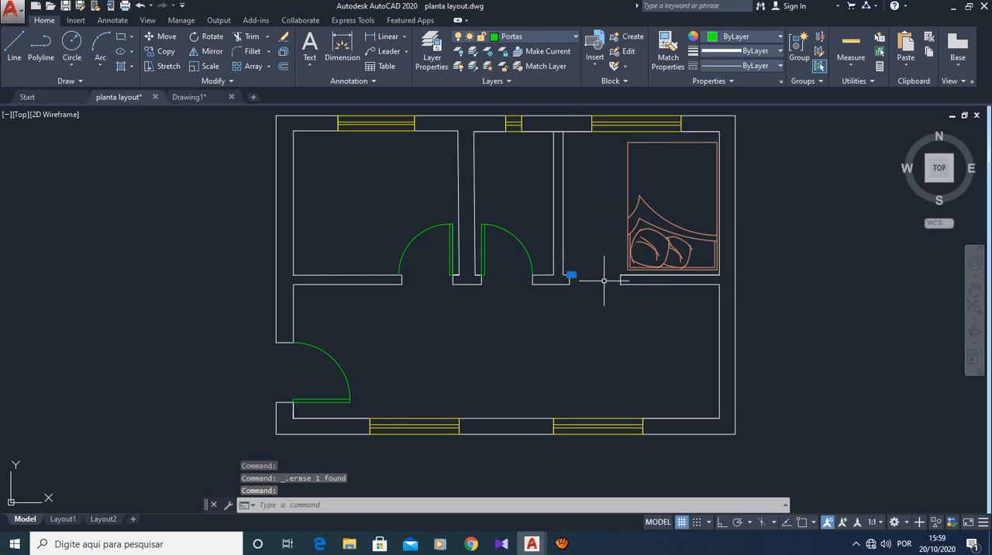
{"action": "key", "text": "Delete"}
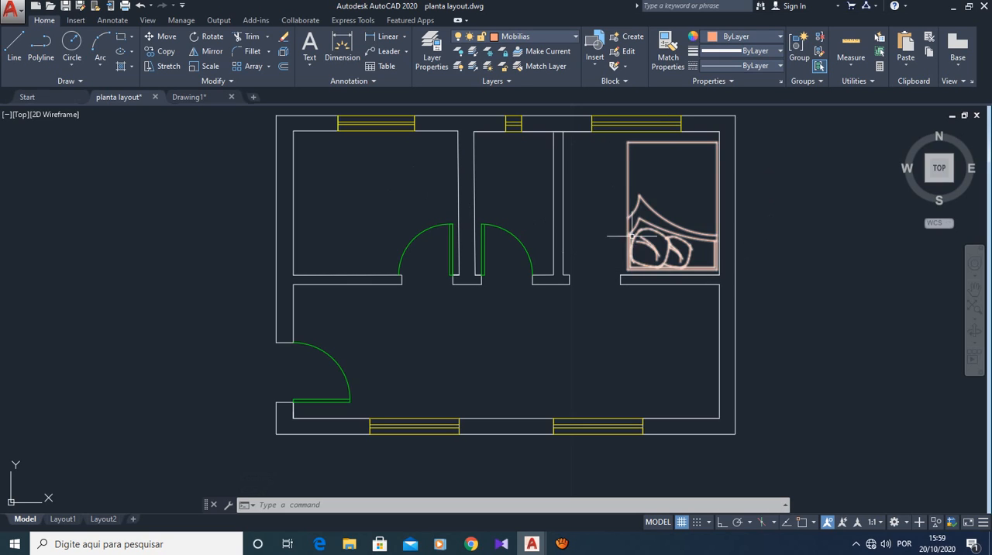
{"action": "key", "text": "Escape"}
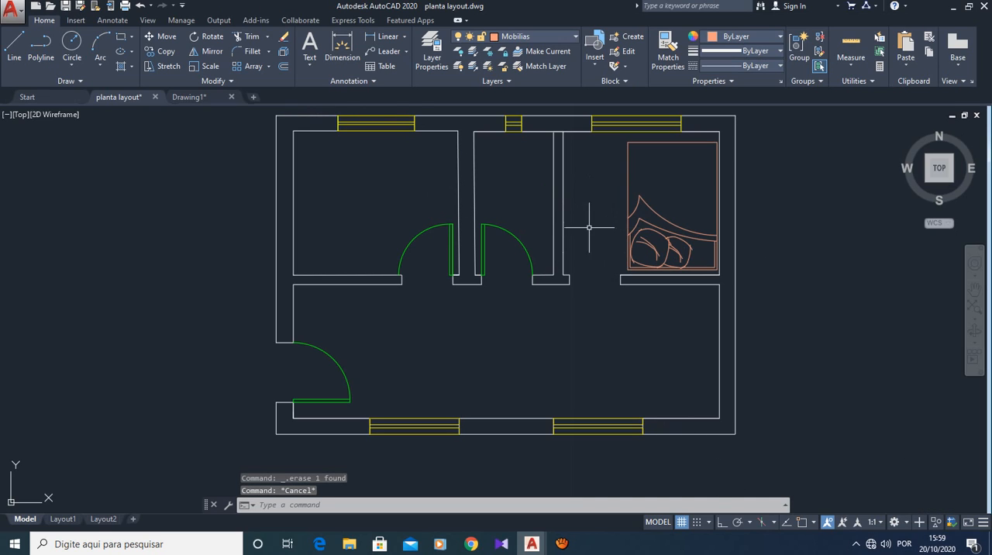
- Rotate the bed about 90° counterclockwise around its lower-left corner so its headboard faces right
{"action": "left_click", "coordinate": [206, 36]}
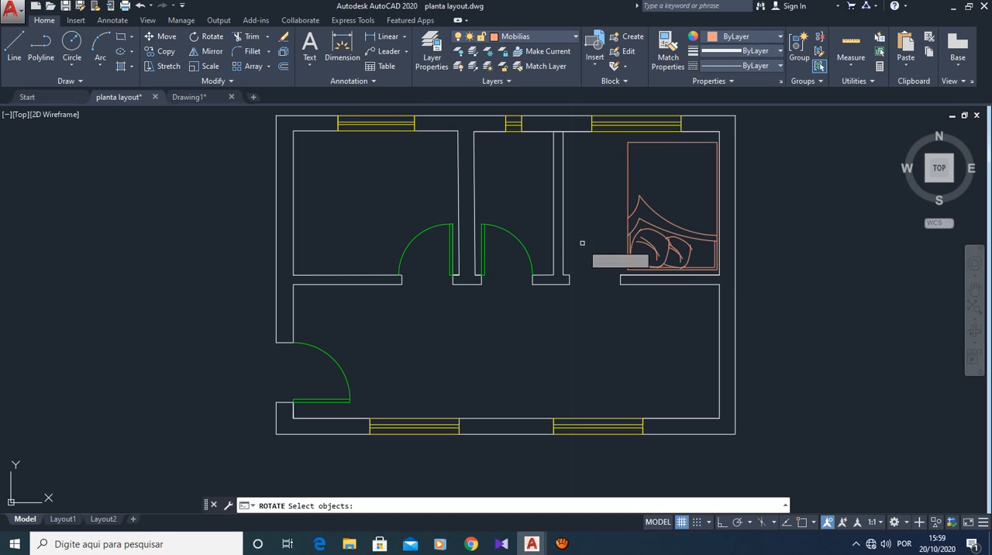
{"action": "left_click", "coordinate": [624, 211]}
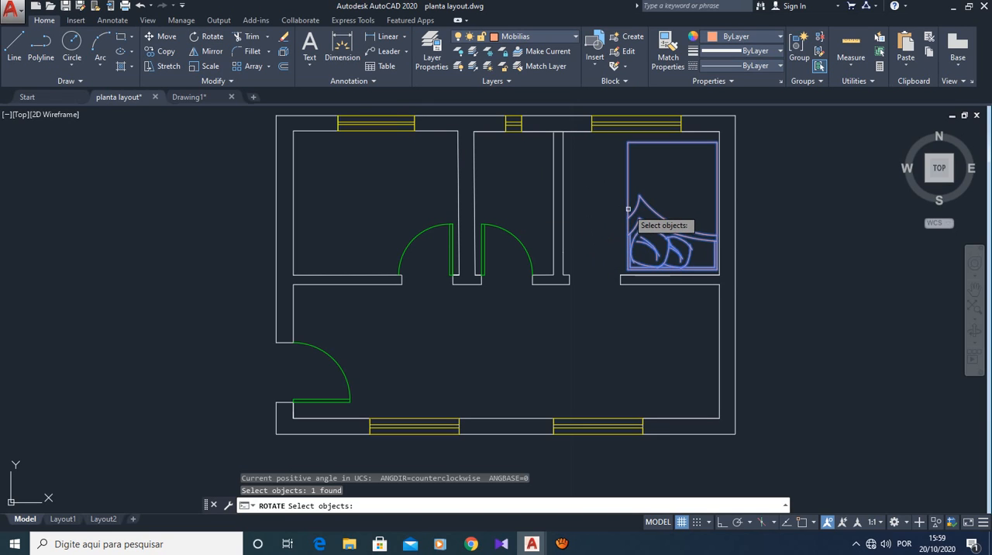
{"action": "key", "text": "Return"}
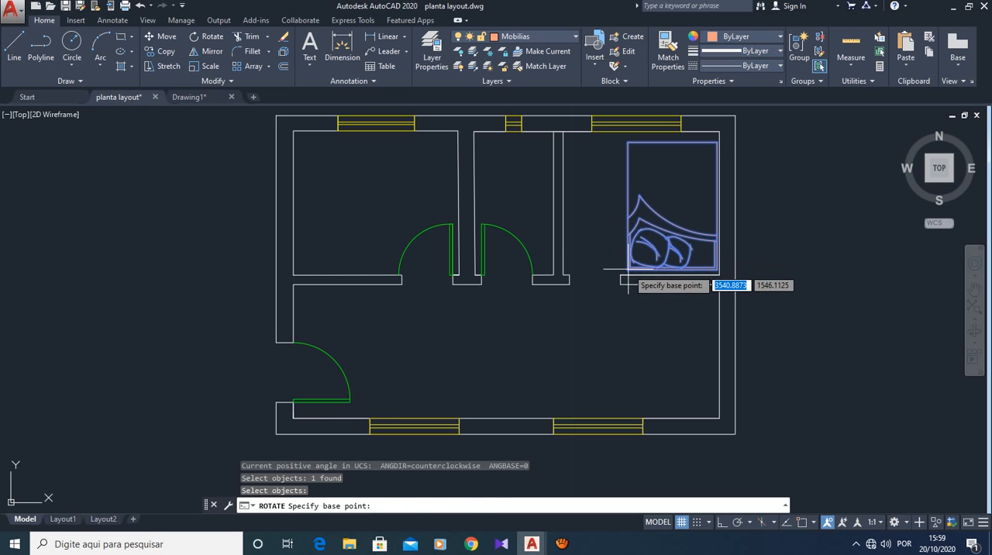
{"action": "left_click", "coordinate": [628, 271]}
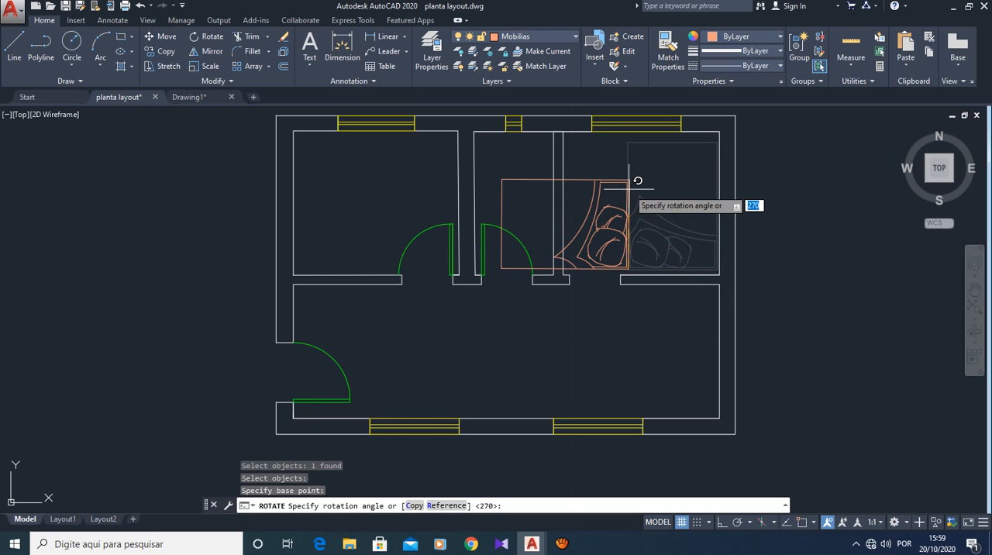
{"action": "left_click", "coordinate": [629, 188]}
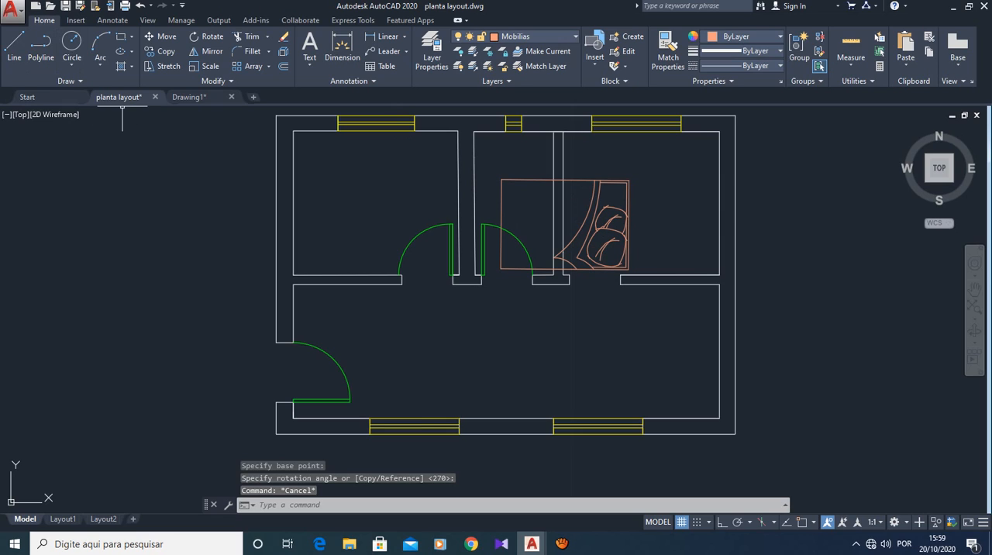
- Move the rotated bed by its upper-right corner about 1.46 at 15°, placing its headboard against the bedroom's right wall
{"action": "left_click", "coordinate": [160, 36]}
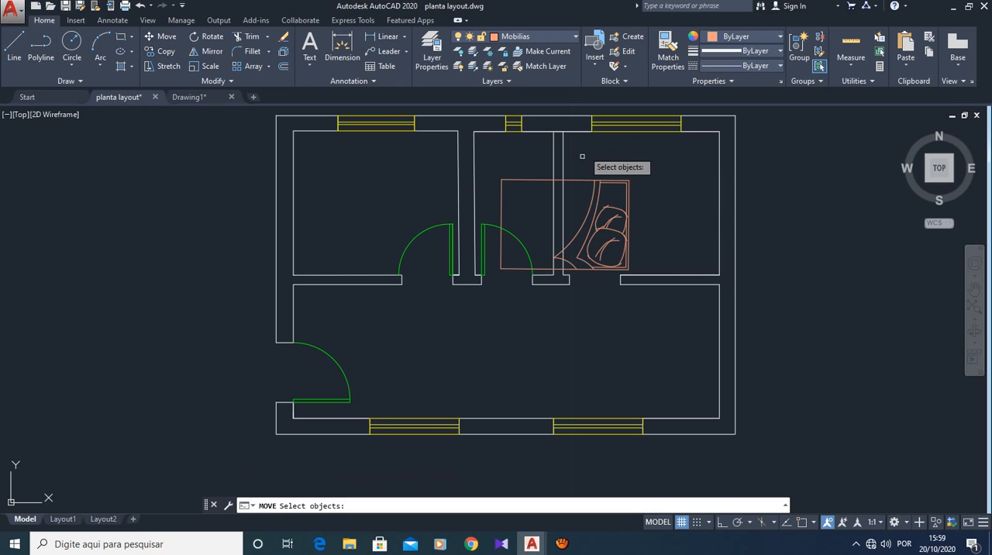
{"action": "left_click", "coordinate": [610, 183]}
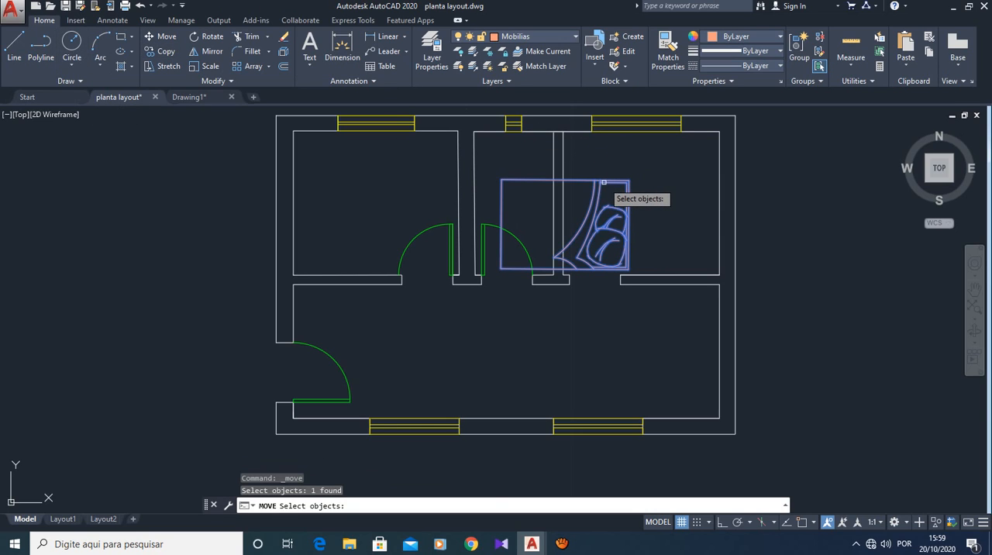
{"action": "key", "text": "Return"}
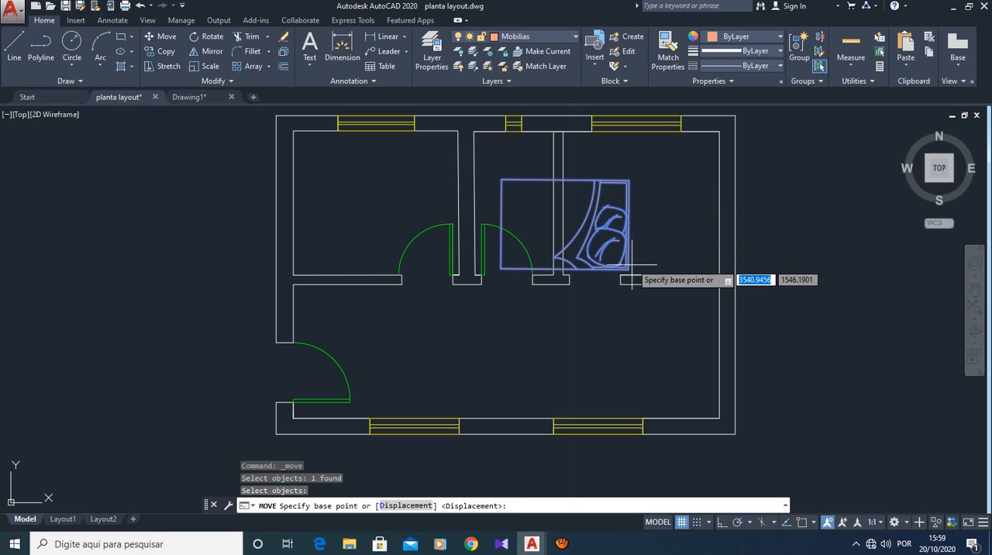
{"action": "left_click", "coordinate": [629, 181]}
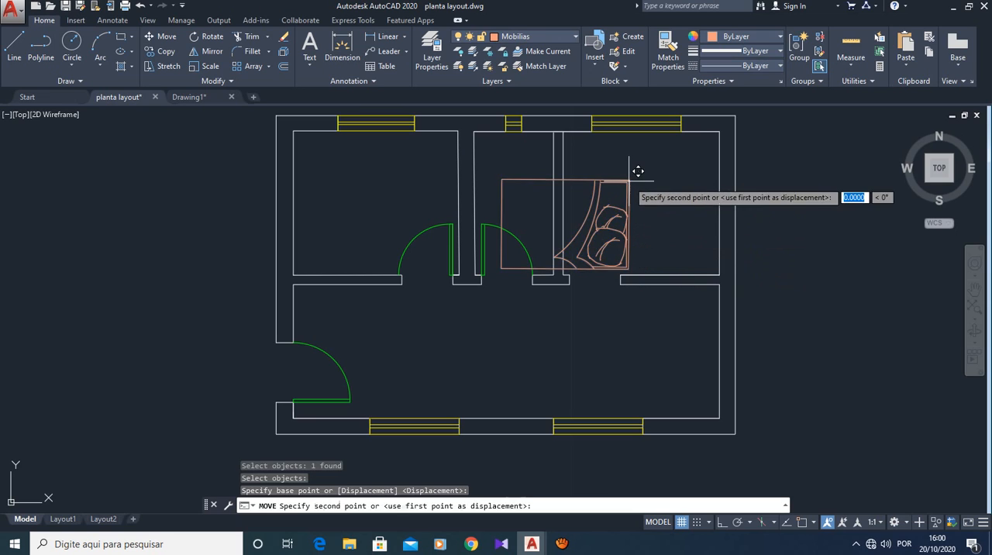
{"action": "left_click", "coordinate": [718, 156]}
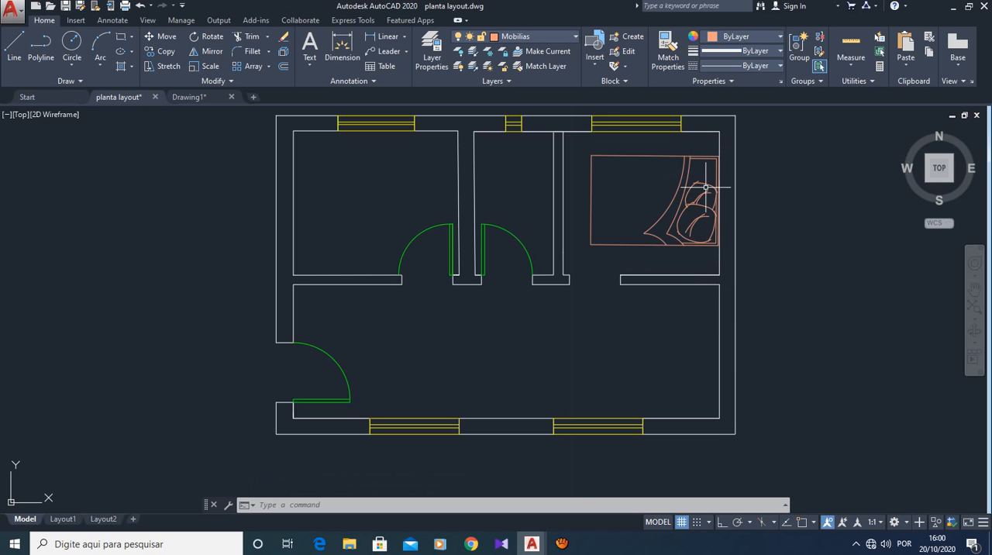
- Check the clearances between the bed and the upper-right bedroom's walls with a quick measurement
{"action": "scroll", "coordinate": [706, 187], "scroll_direction": "up", "scroll_amount": 3}
{"action": "scroll", "coordinate": [707, 188], "scroll_direction": "down", "scroll_amount": 3}
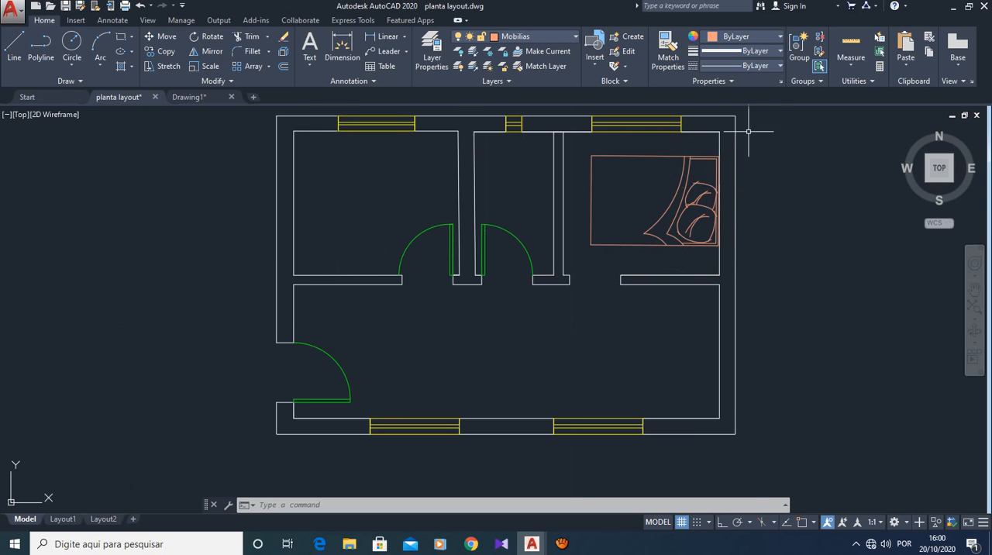
{"action": "left_click", "coordinate": [851, 45]}
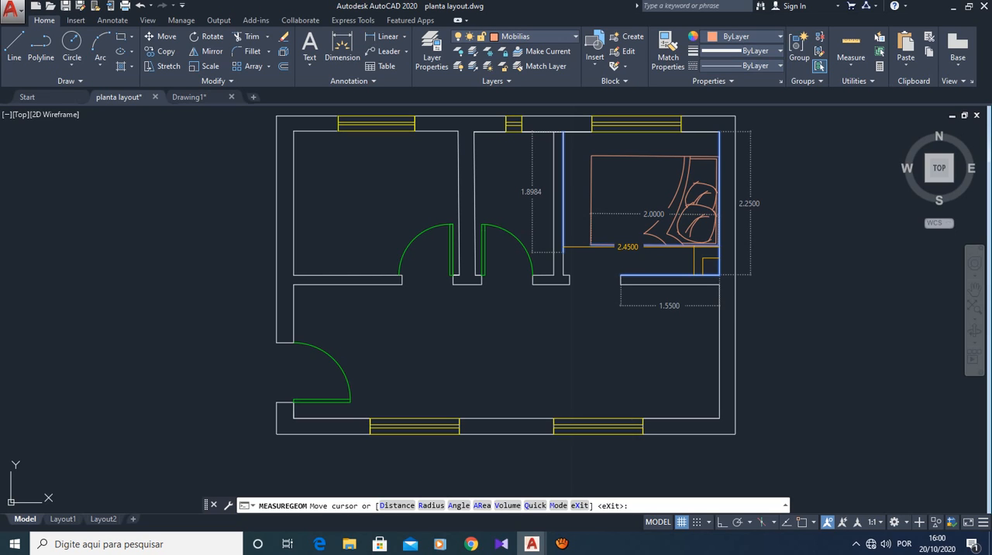
{"action": "scroll", "coordinate": [710, 262], "scroll_direction": "up", "scroll_amount": 4}
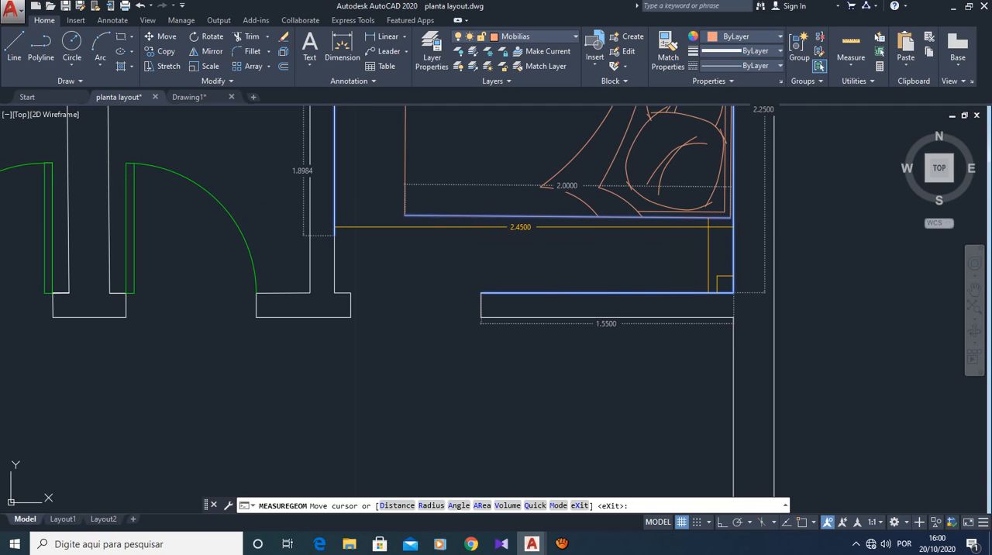
{"action": "key", "text": "Escape"}
- Measure the distance from the bed's lower edge straight down to the bedroom's bottom wall
{"action": "left_click", "coordinate": [851, 62]}
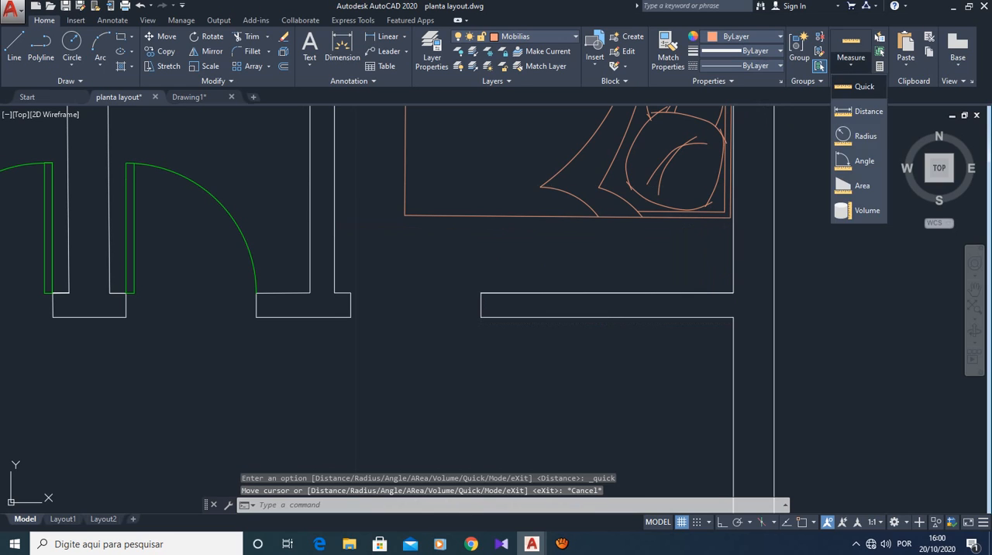
{"action": "left_click", "coordinate": [853, 86]}
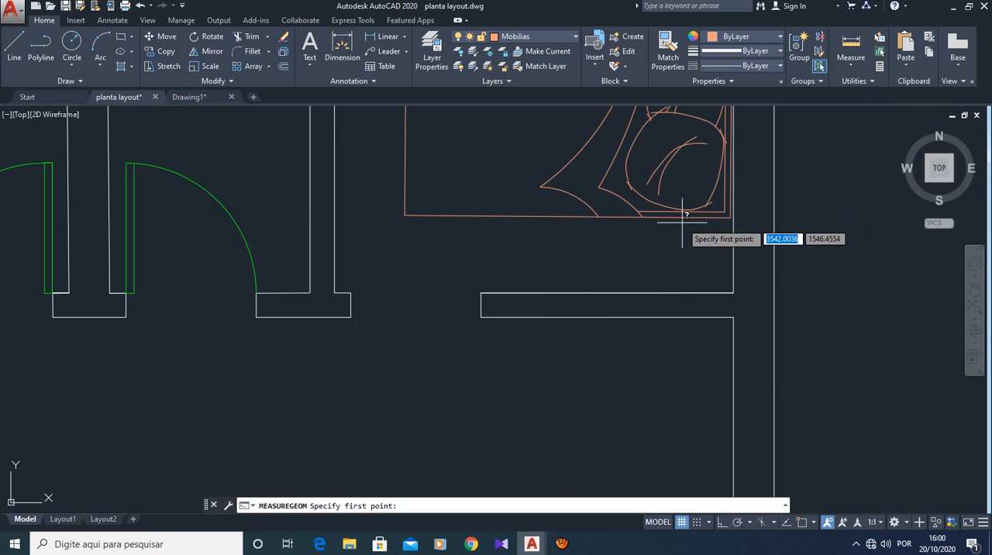
{"action": "left_click", "coordinate": [725, 217]}
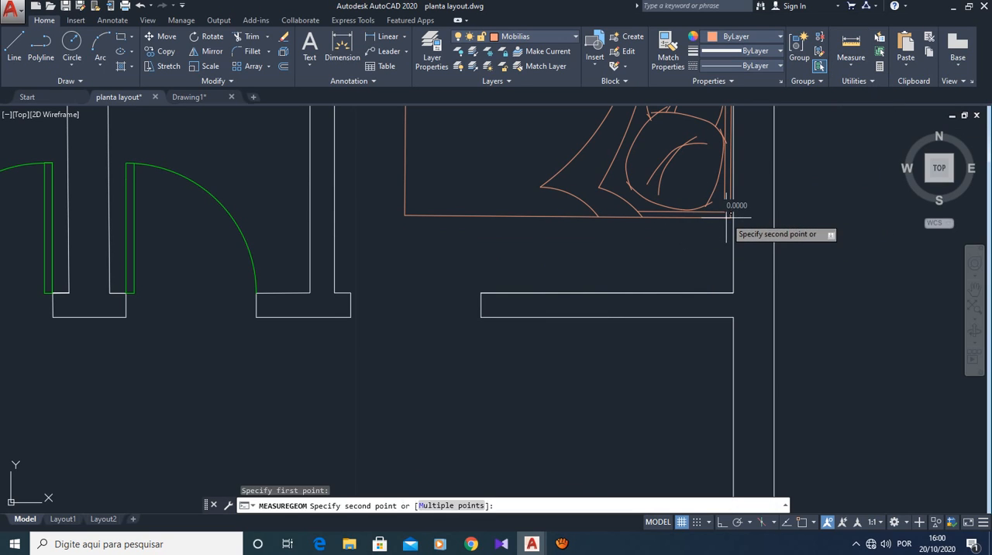
{"action": "left_click", "coordinate": [728, 291]}
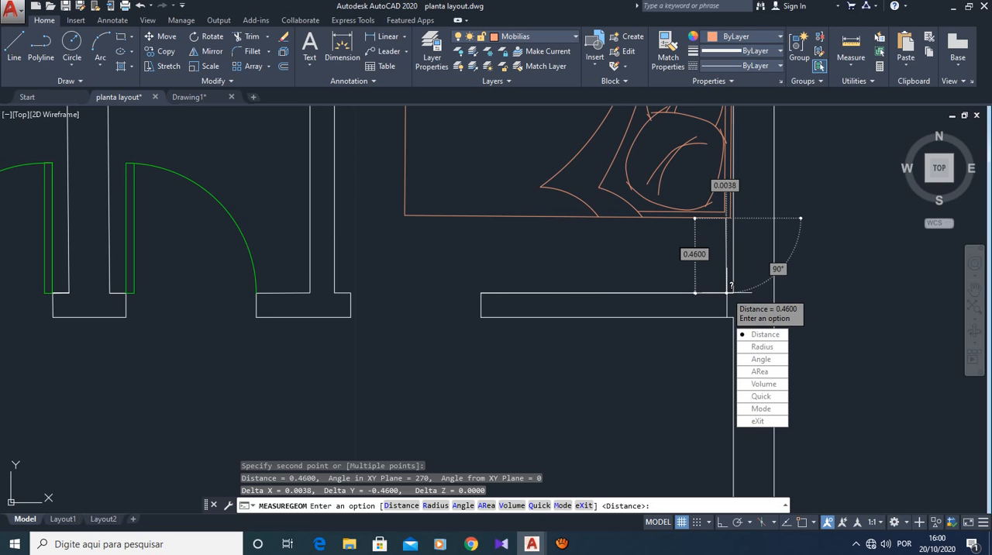
{"action": "scroll", "coordinate": [583, 242], "scroll_direction": "down", "scroll_amount": 4}
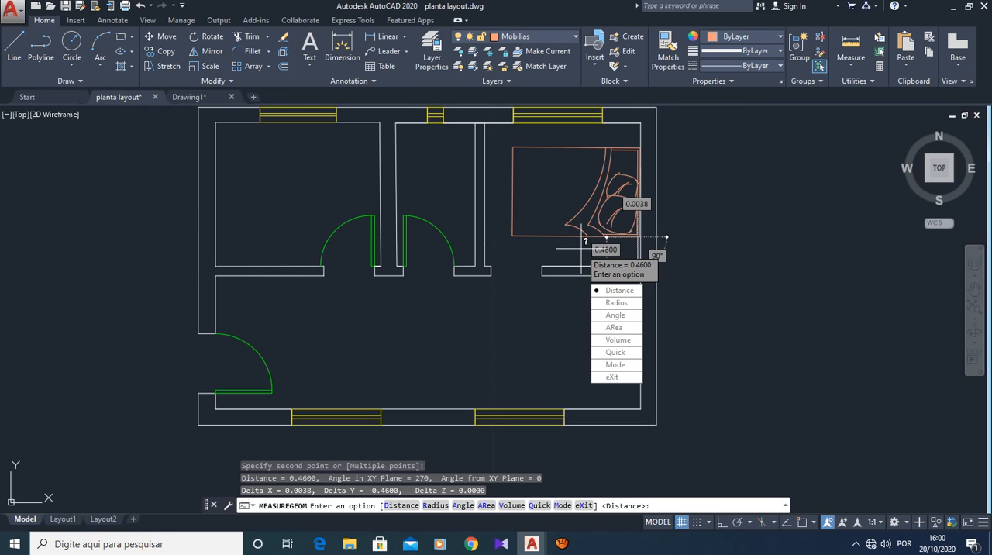
{"action": "key", "text": "Escape"}
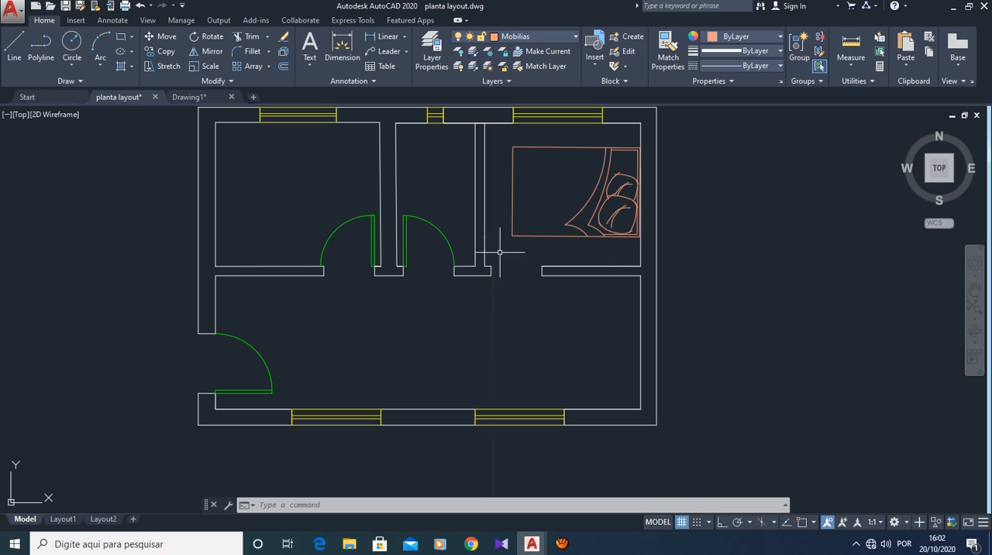
- Erase the door symbol of the upper-left bedroom, including its swing arc, leaf lines and the small leftover segment
{"action": "left_click", "coordinate": [356, 218]}
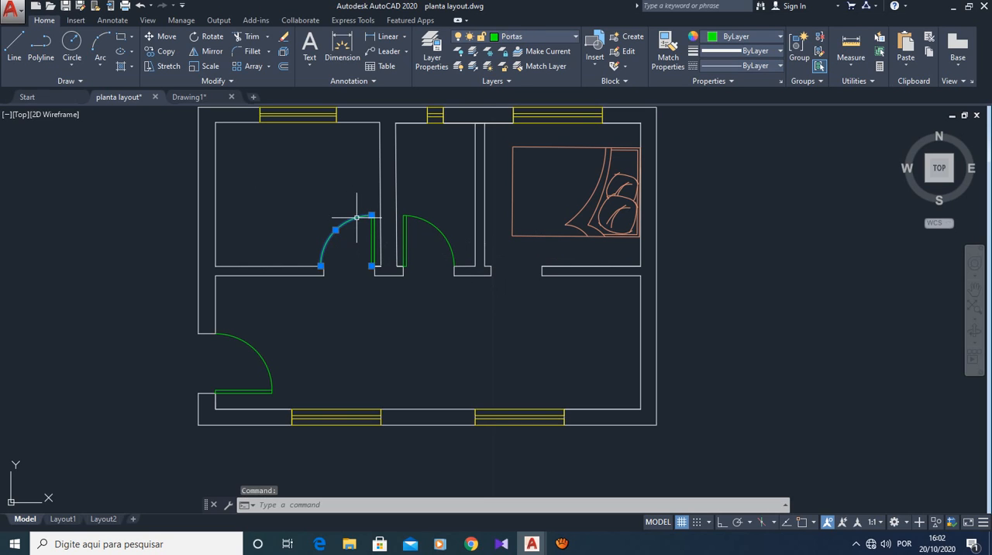
{"action": "key", "text": "Delete"}
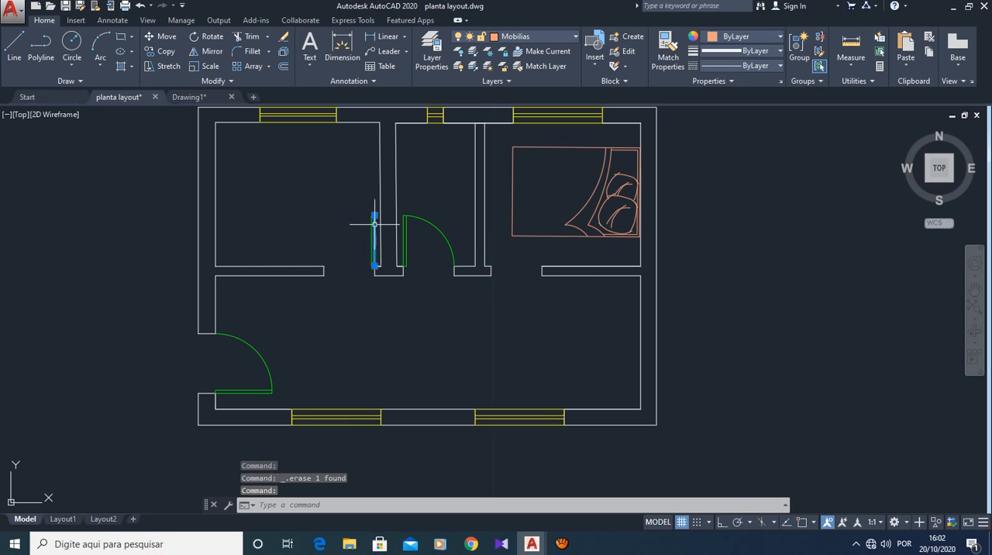
{"action": "left_click", "coordinate": [373, 226]}
{"action": "key", "text": "Delete"}
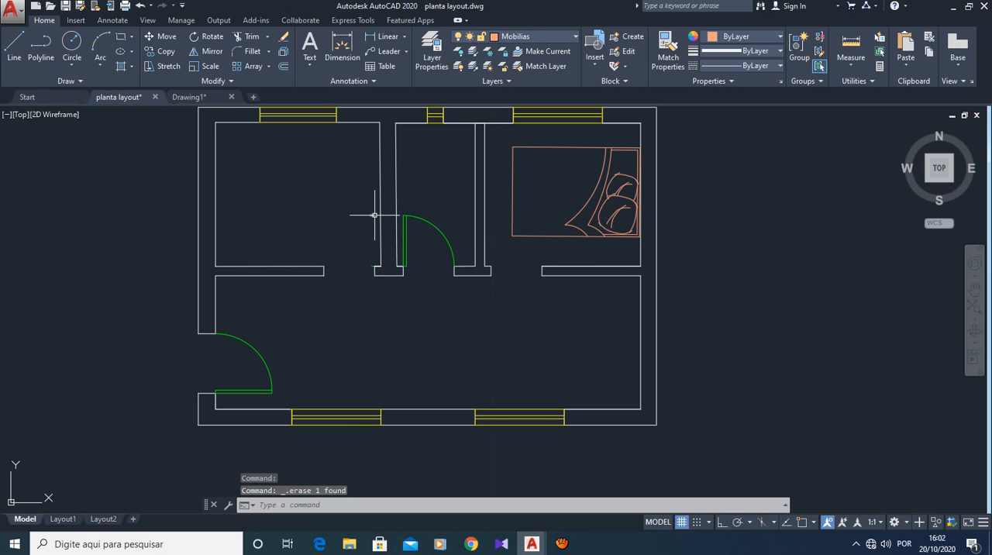
{"action": "left_click", "coordinate": [375, 216]}
{"action": "key", "text": "Delete"}
{"action": "left_click", "coordinate": [372, 269]}
{"action": "key", "text": "Delete"}
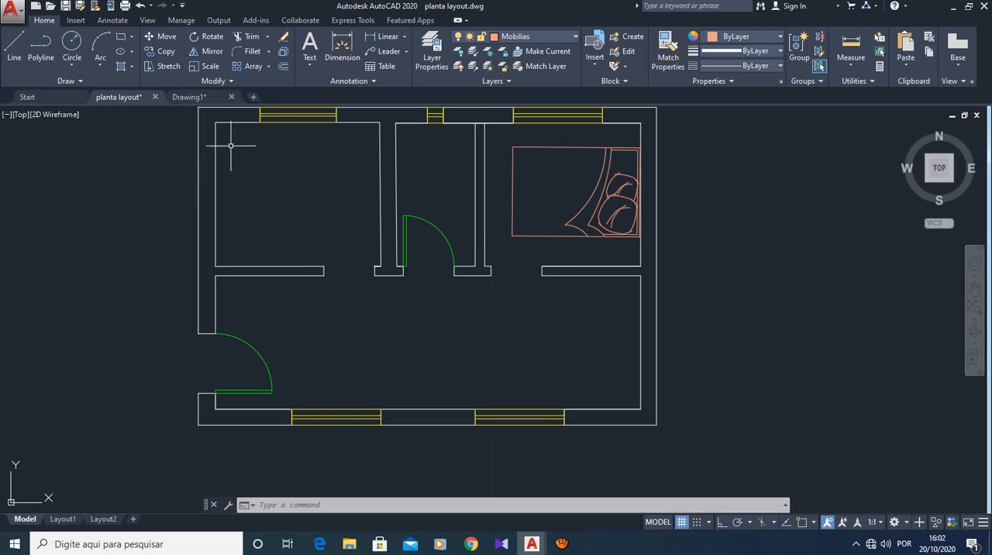
- Browse the bed drawings in the DORMITÓRIO folder and load Cama-s.dwg as the block to insert
{"action": "mouse_move", "coordinate": [247, 122]}
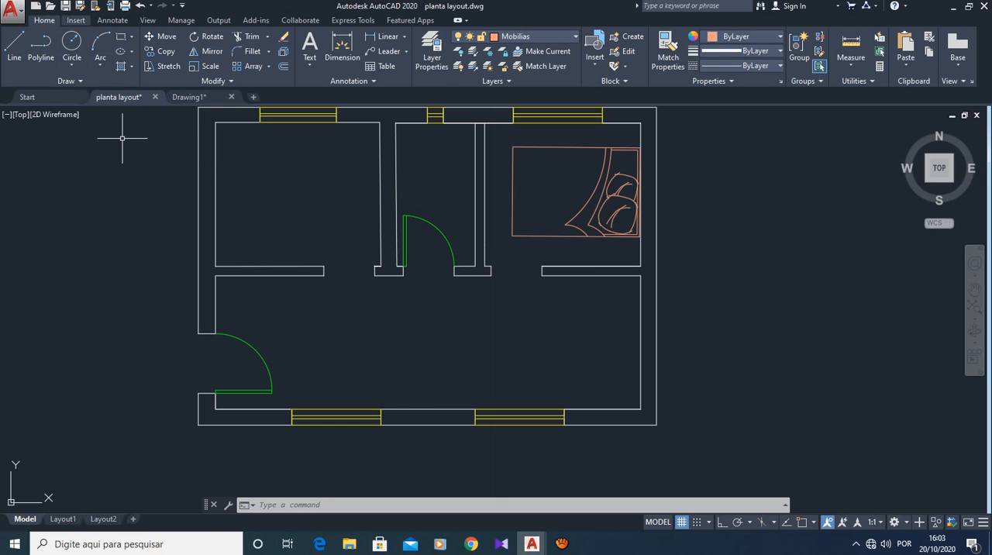
{"action": "left_click", "coordinate": [75, 20]}
{"action": "left_click", "coordinate": [15, 48]}
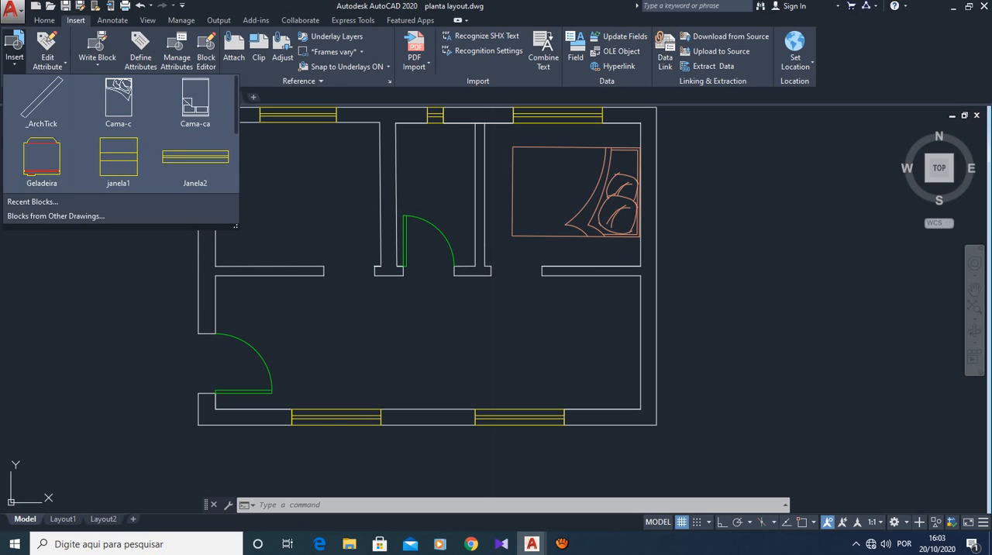
{"action": "left_click", "coordinate": [56, 215]}
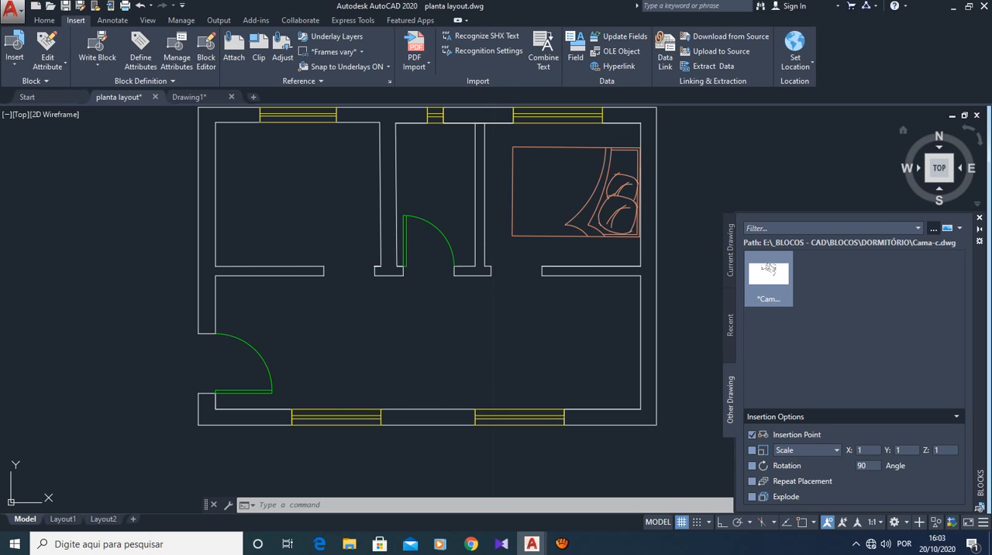
{"action": "left_click", "coordinate": [933, 228]}
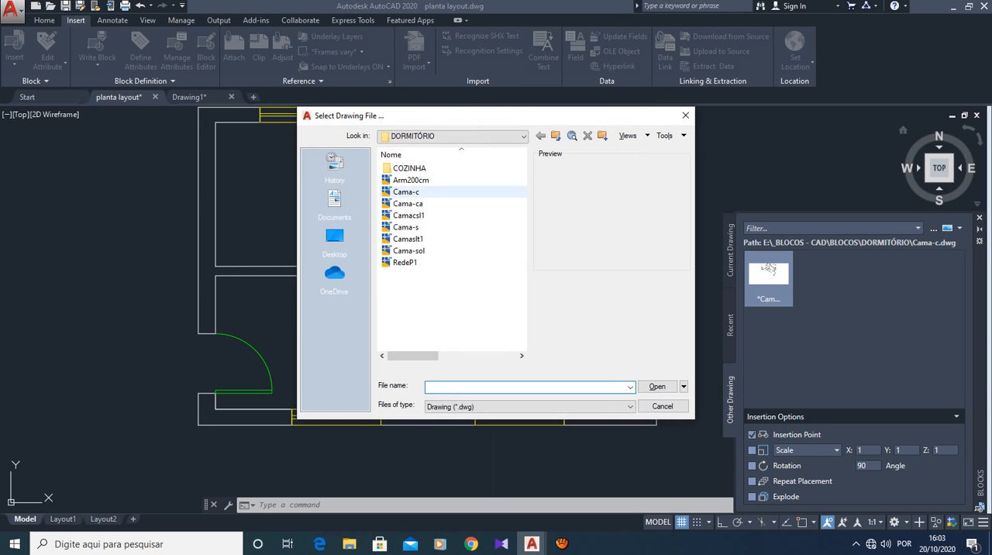
{"action": "left_click", "coordinate": [406, 191]}
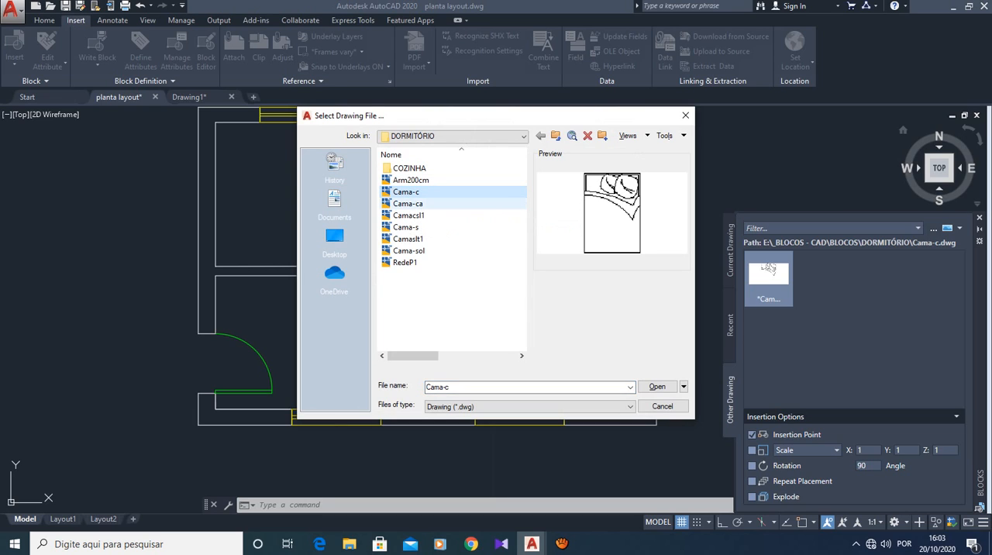
{"action": "left_click", "coordinate": [408, 203]}
{"action": "left_click", "coordinate": [409, 215]}
{"action": "left_click", "coordinate": [405, 227]}
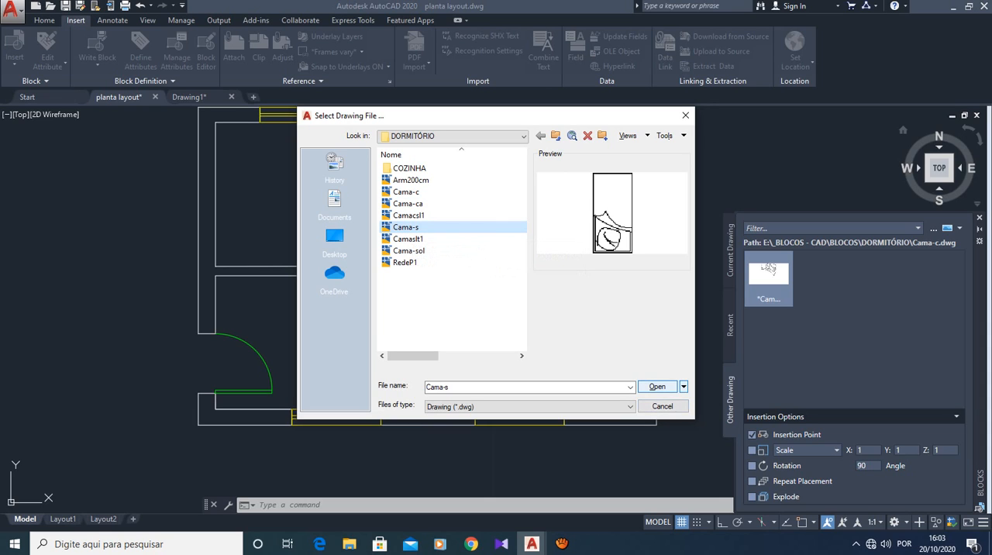
{"action": "left_click", "coordinate": [658, 386]}
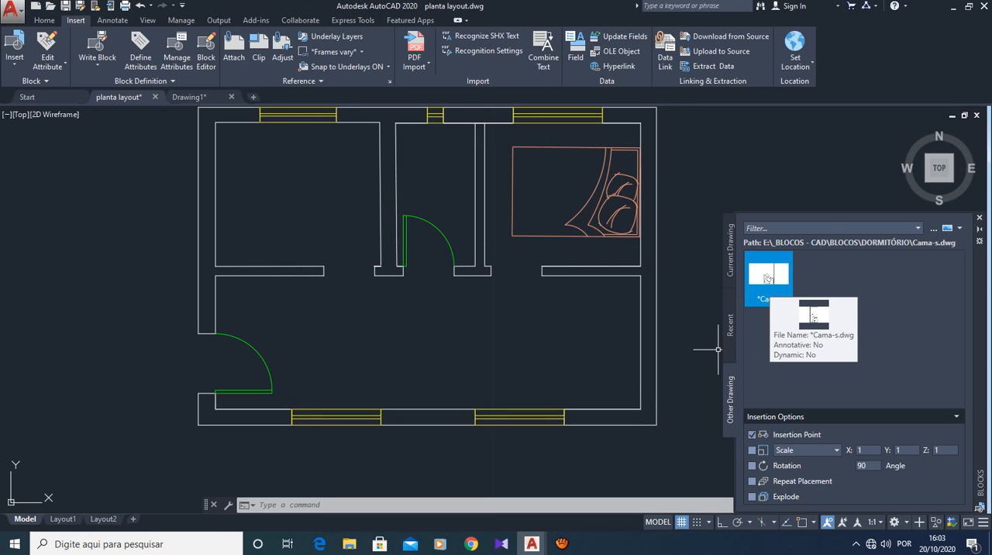
- Place the Cama-s single bed in the upper-left bedroom and shift it slightly closer to the left wall
{"action": "left_click_drag", "start_coordinate": [767, 277], "coordinate": [226, 140]}
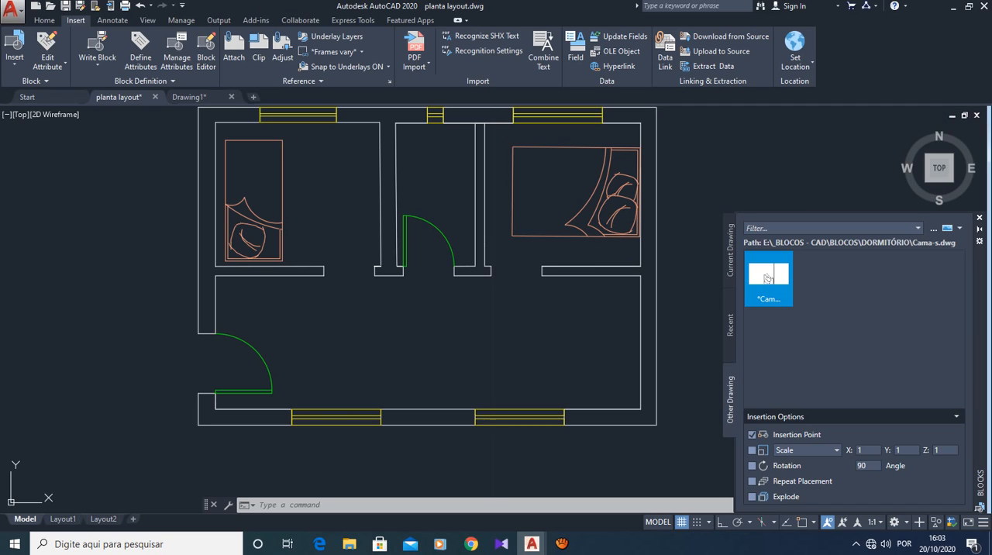
{"action": "left_click_drag", "start_coordinate": [226, 140], "coordinate": [224, 143]}
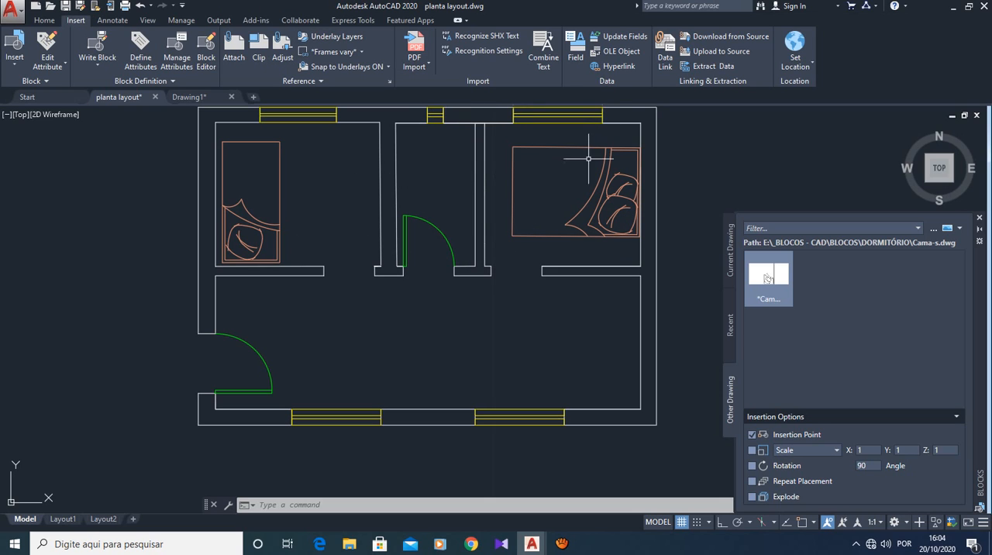
{"action": "scroll", "coordinate": [585, 227], "scroll_direction": "up", "scroll_amount": 2}
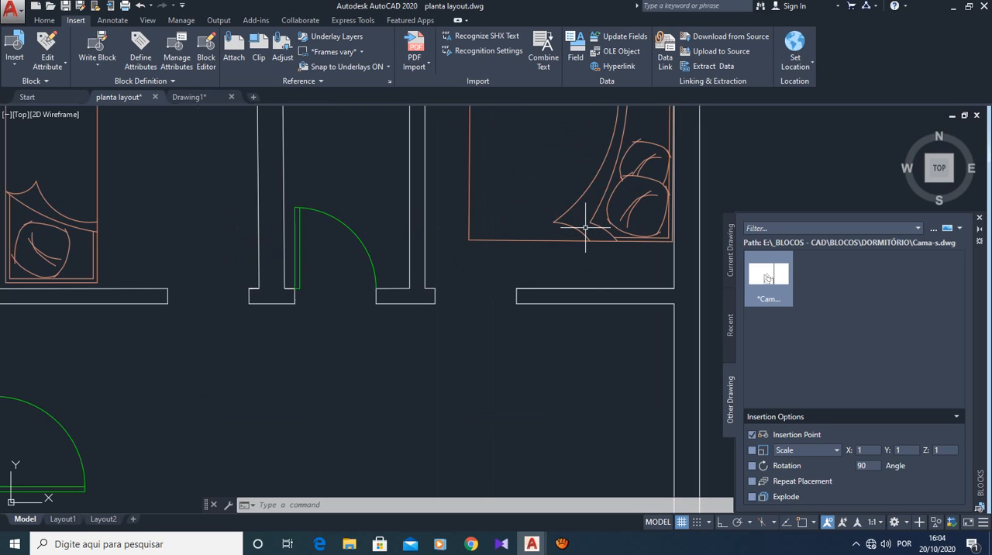
{"action": "scroll", "coordinate": [585, 227], "scroll_direction": "down", "scroll_amount": 4}
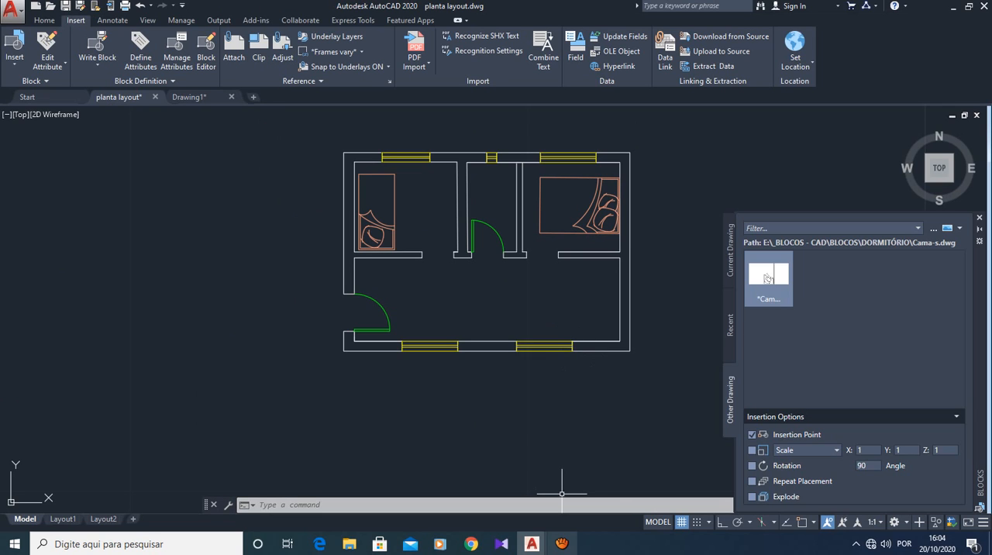
{"action": "mouse_move", "coordinate": [562, 543]}
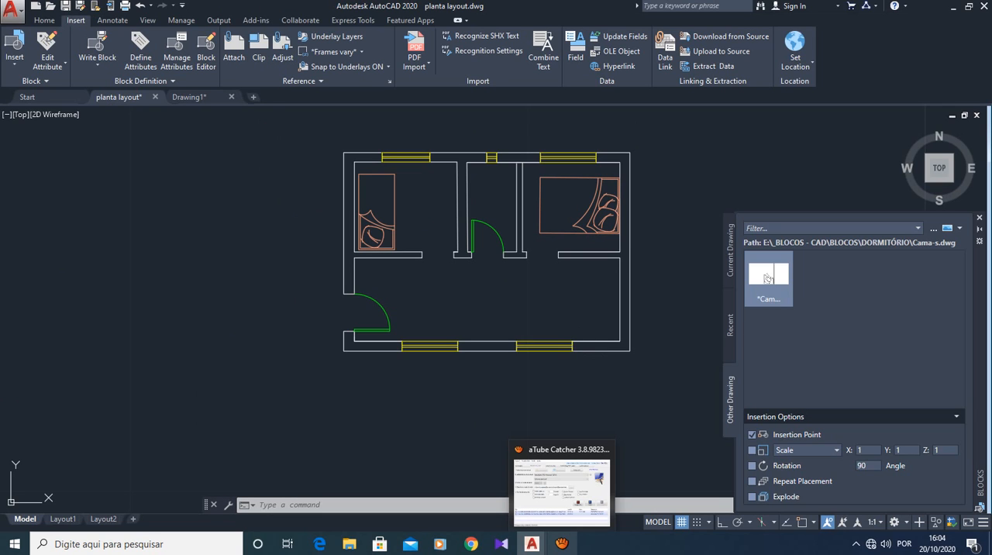
{"action": "left_click", "coordinate": [562, 492]}
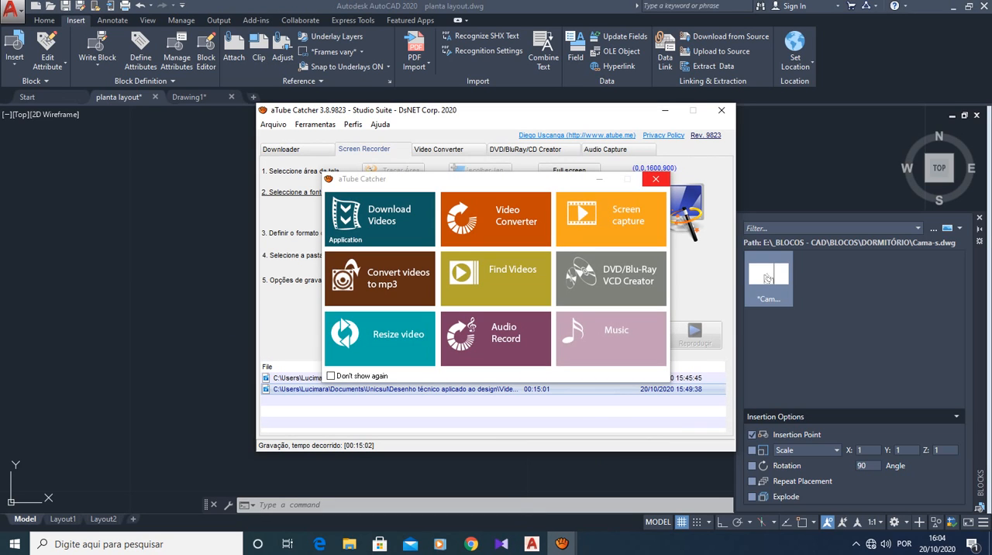
{"action": "left_click", "coordinate": [656, 180]}
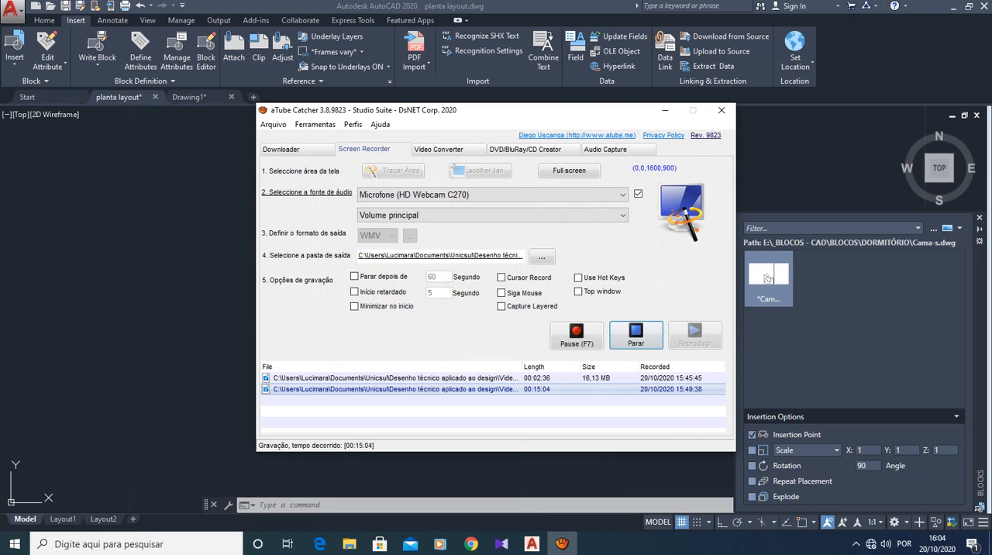
{"action": "left_click", "coordinate": [635, 333]}
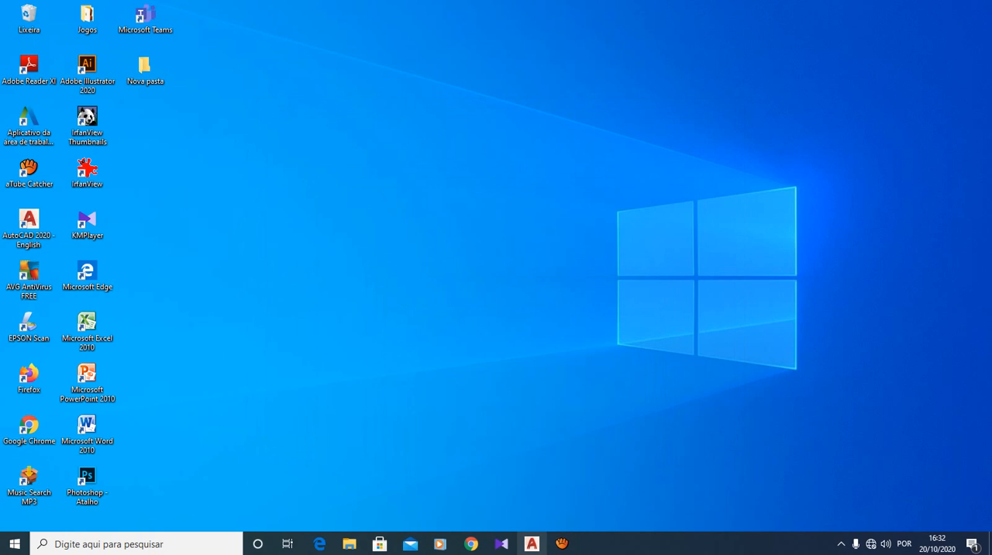
- Switch to AutoCAD and measure the width of the cyan bed drawing along its upper edge
{"action": "left_click", "coordinate": [532, 545]}
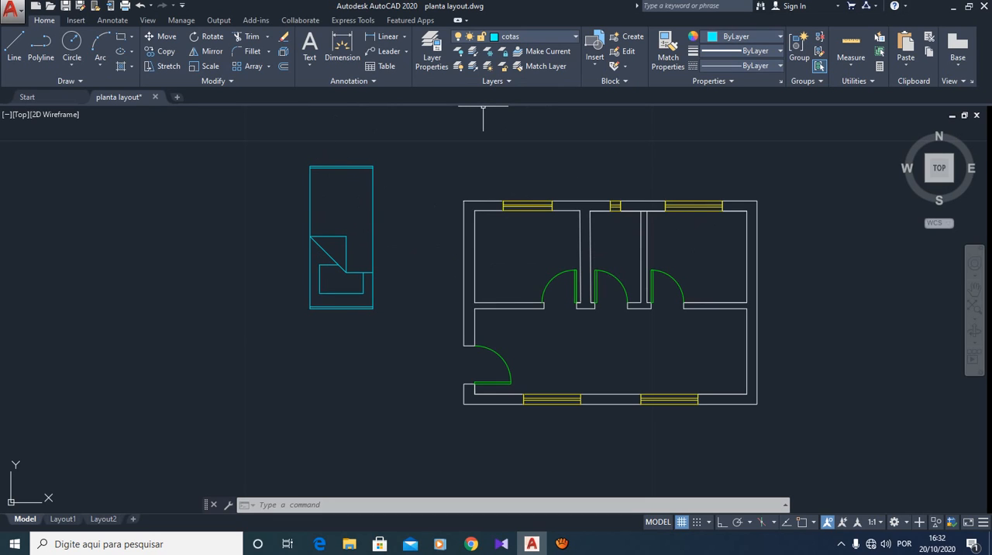
{"action": "left_click", "coordinate": [852, 66]}
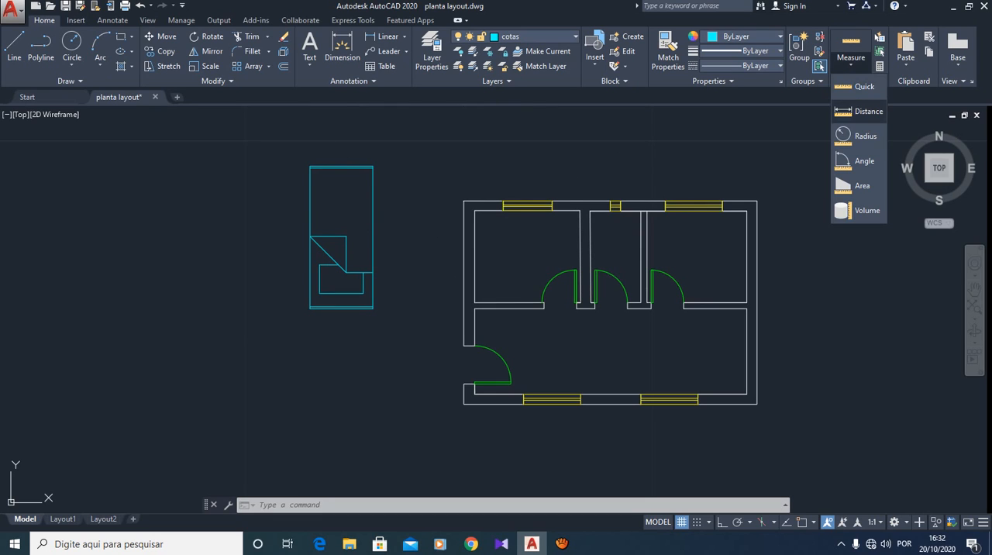
{"action": "left_click", "coordinate": [853, 101]}
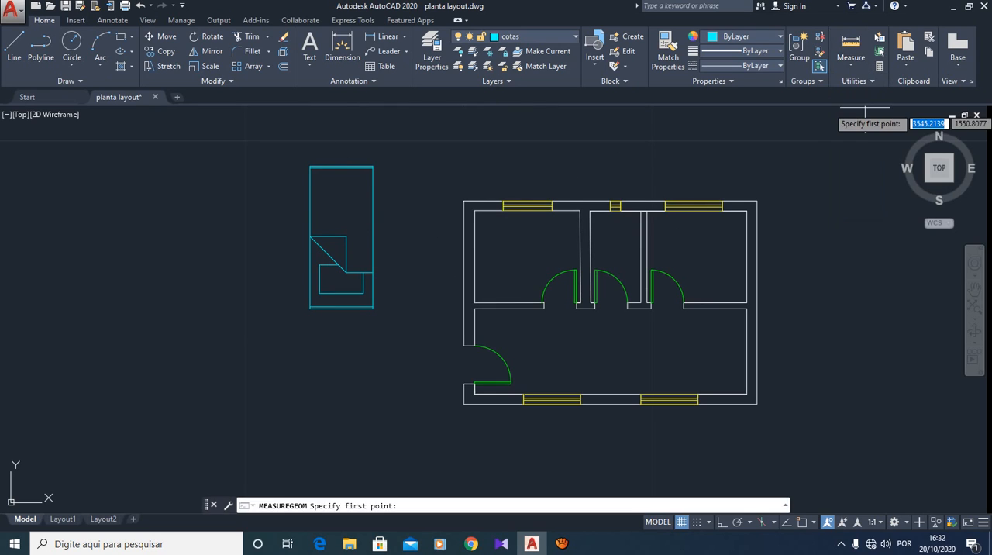
{"action": "left_click", "coordinate": [310, 166]}
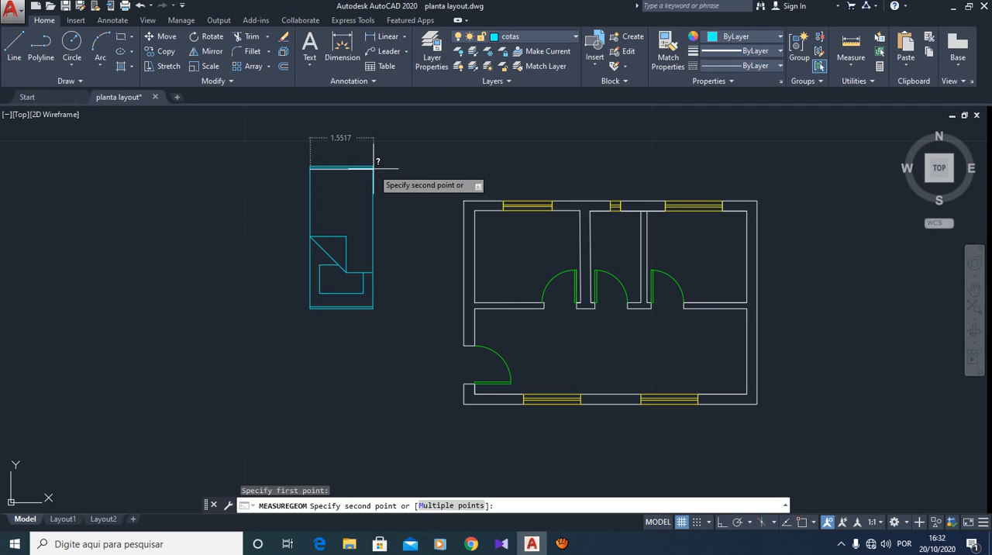
{"action": "left_click", "coordinate": [374, 167]}
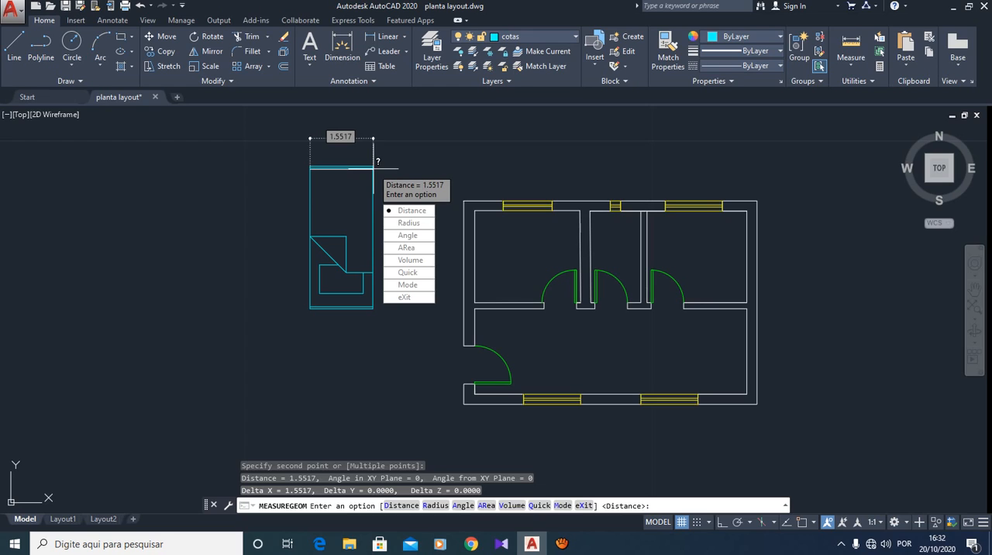
{"action": "key", "text": "Escape"}
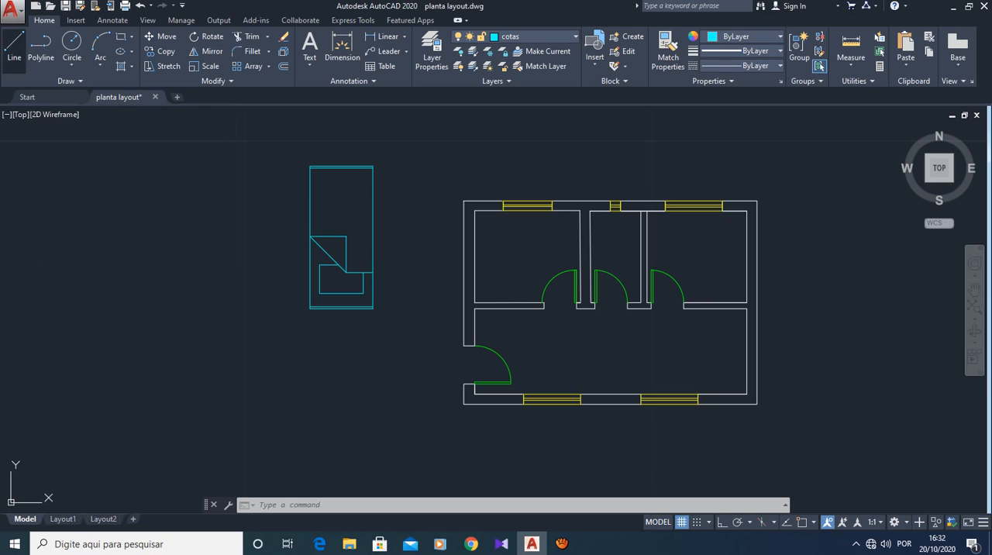
- Draw an upright rectangle 0.80 wide in the empty area left of the cyan bed drawing
{"action": "left_click", "coordinate": [14, 45]}
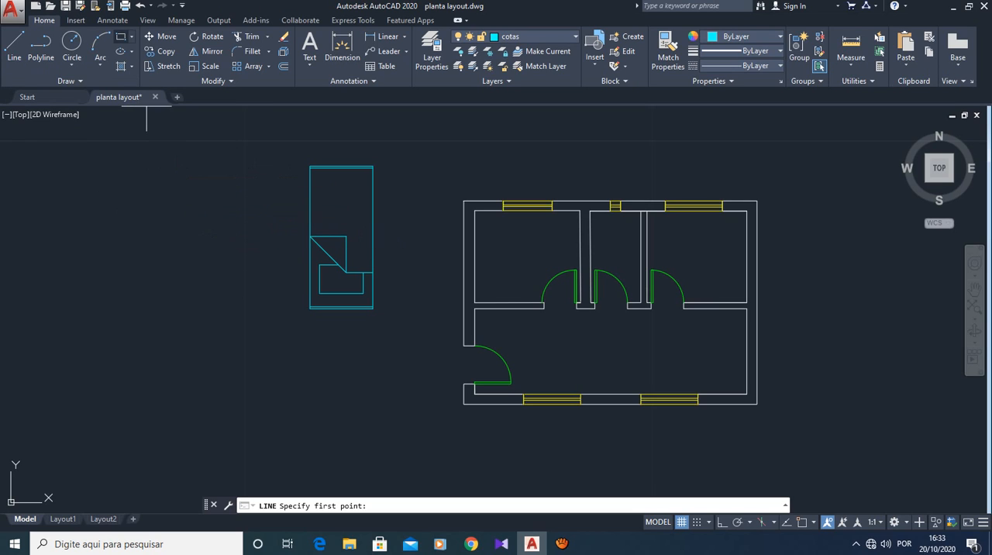
{"action": "left_click", "coordinate": [120, 37]}
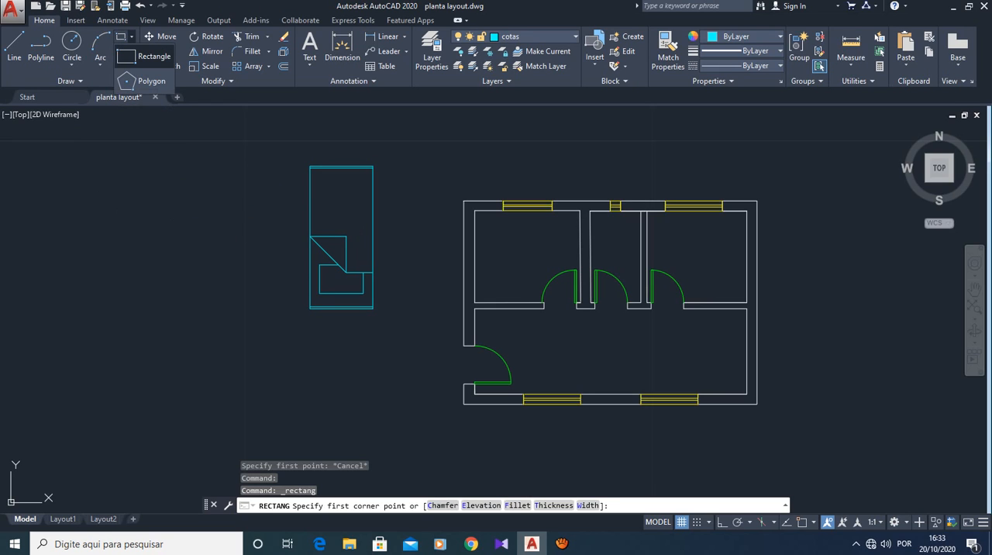
{"action": "left_click", "coordinate": [148, 56]}
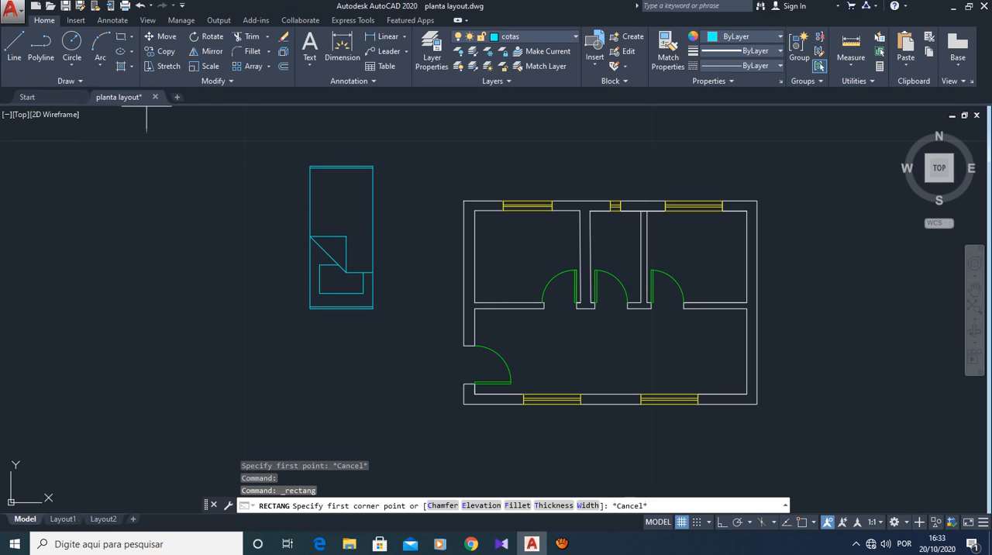
{"action": "left_click", "coordinate": [185, 231]}
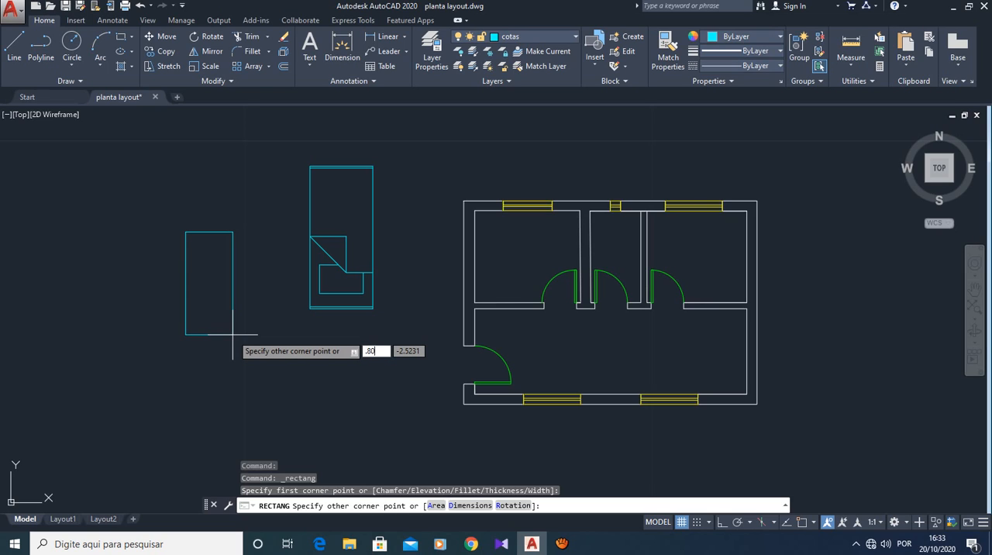
{"action": "key", "text": "Tab"}
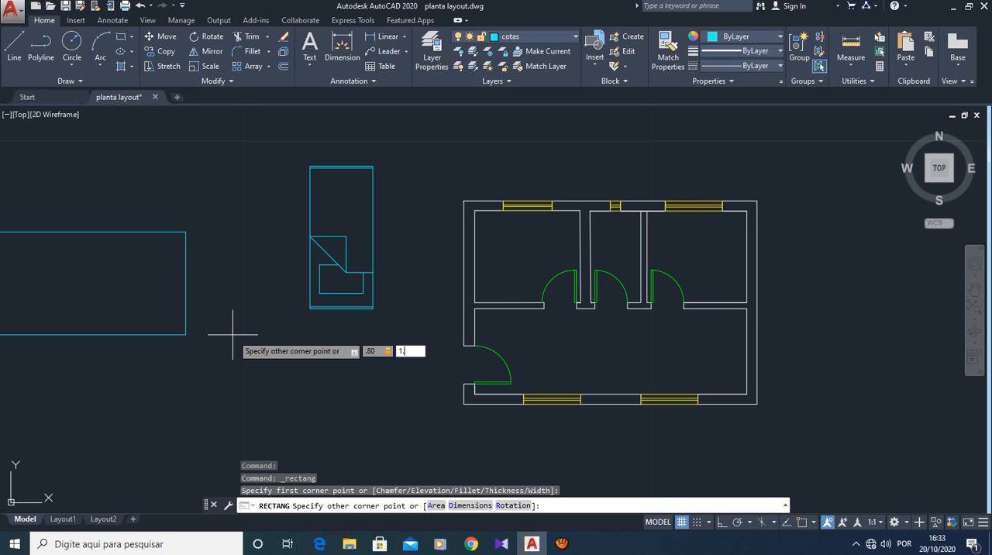
{"action": "key", "text": "Return"}
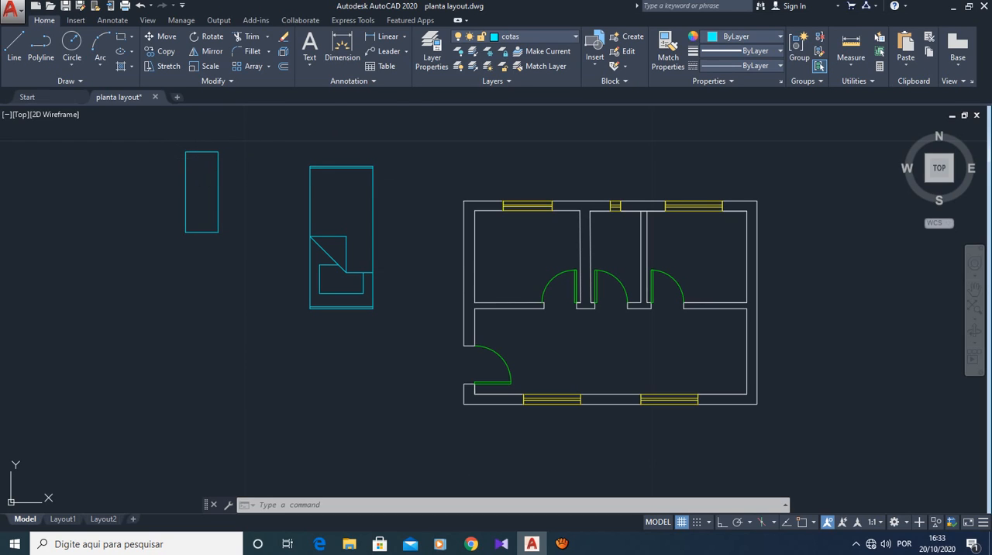
- Make Paredes the current layer
{"action": "left_click", "coordinate": [535, 37]}
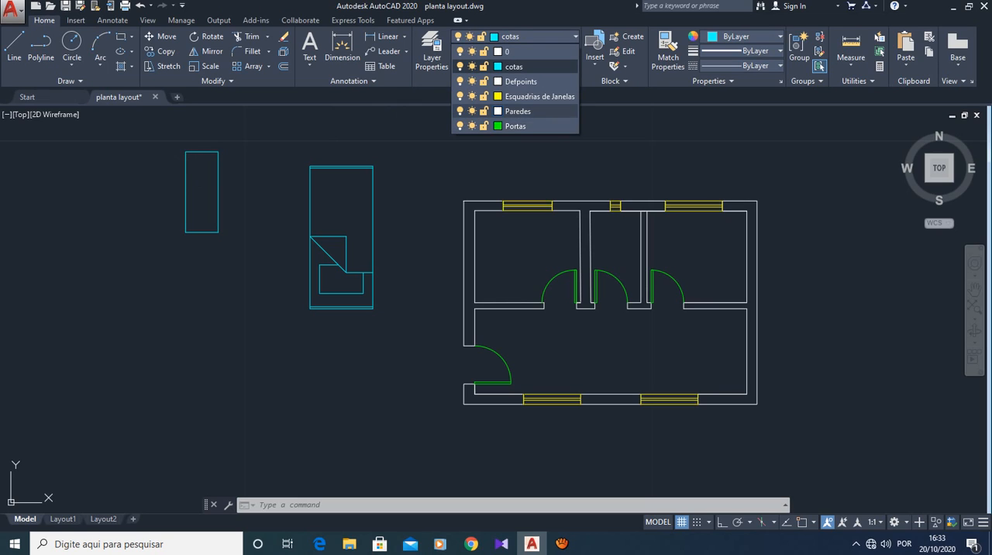
{"action": "left_click", "coordinate": [395, 164]}
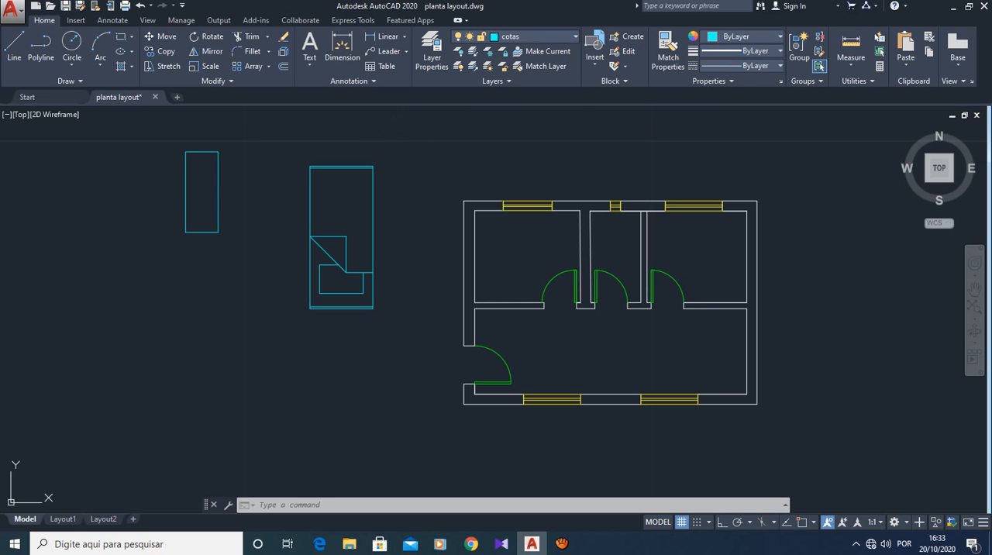
{"action": "left_click", "coordinate": [570, 36]}
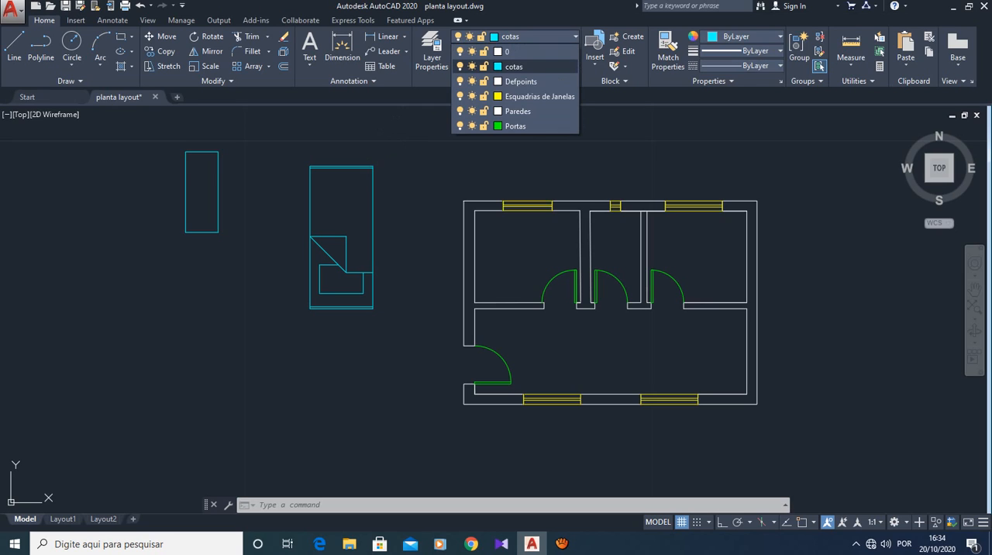
{"action": "left_click", "coordinate": [518, 111]}
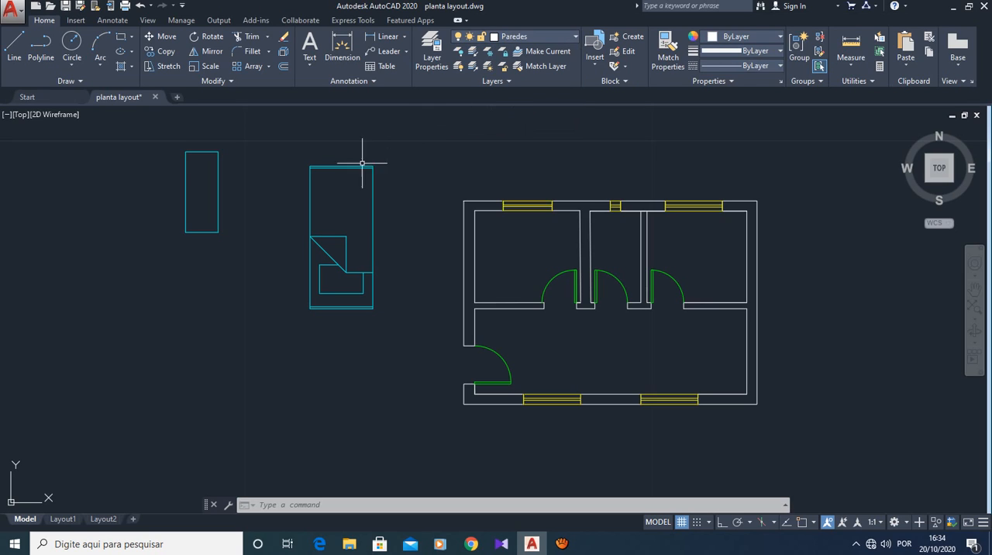
{"action": "mouse_move", "coordinate": [382, 158]}
{"action": "left_mouse_down"}
{"action": "mouse_move", "coordinate": [341, 225]}
{"action": "mouse_move", "coordinate": [395, 182]}
{"action": "left_mouse_up"}
{"action": "key", "text": "Escape"}
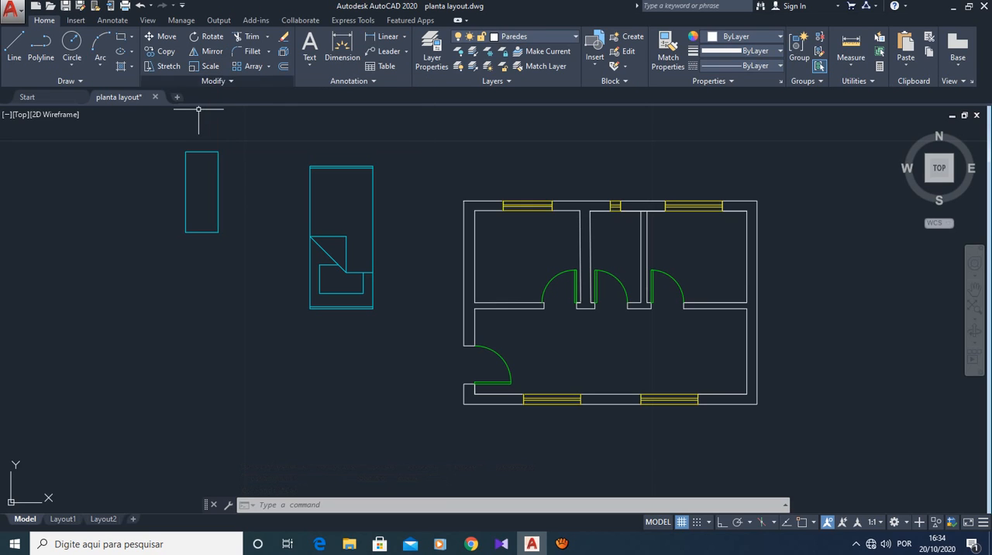
{"action": "left_click", "coordinate": [302, 155]}
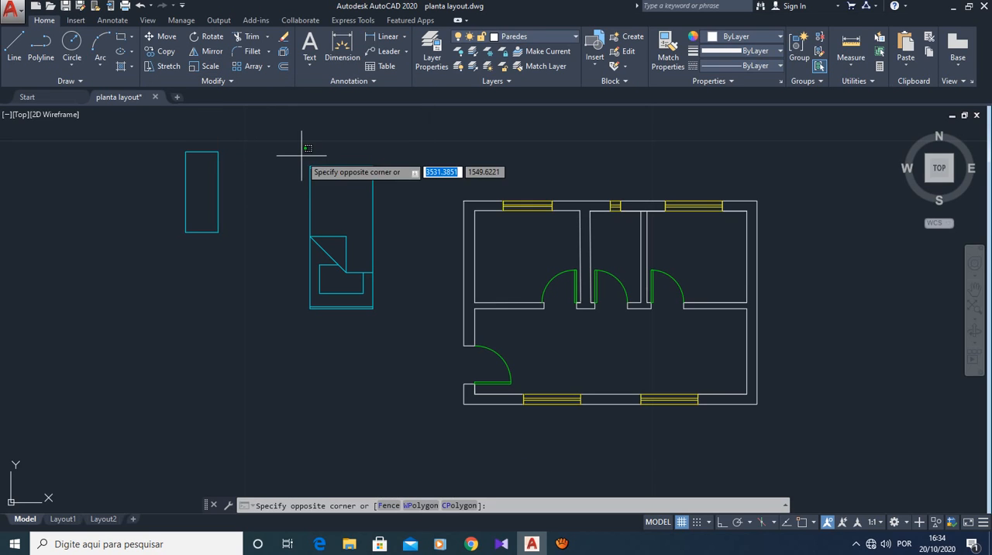
{"action": "left_click", "coordinate": [384, 302]}
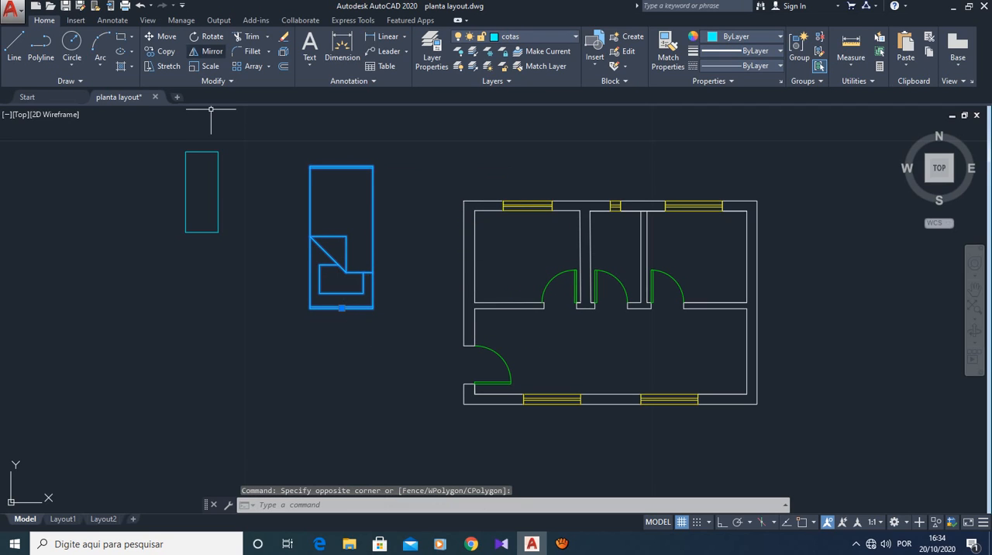
{"action": "left_click", "coordinate": [203, 66]}
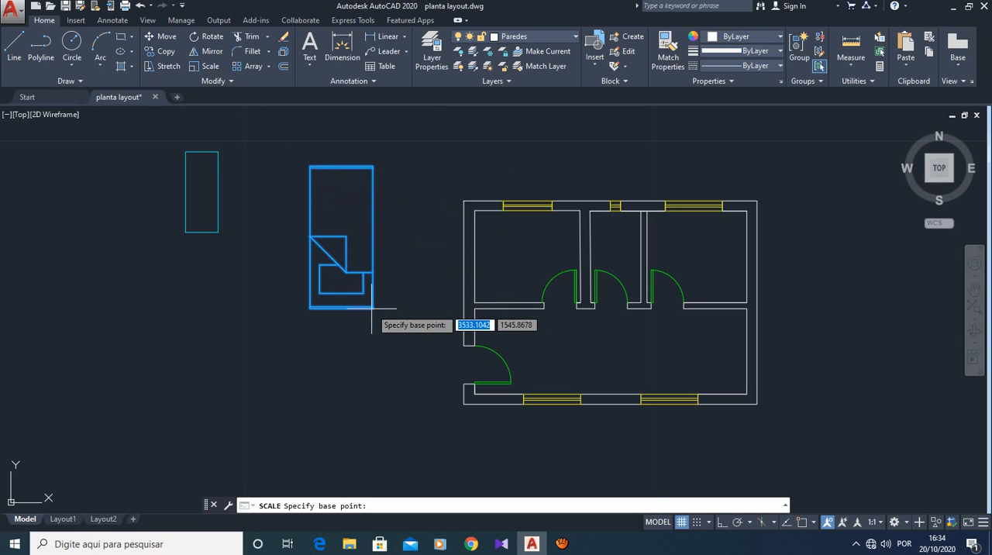
{"action": "left_click", "coordinate": [310, 167]}
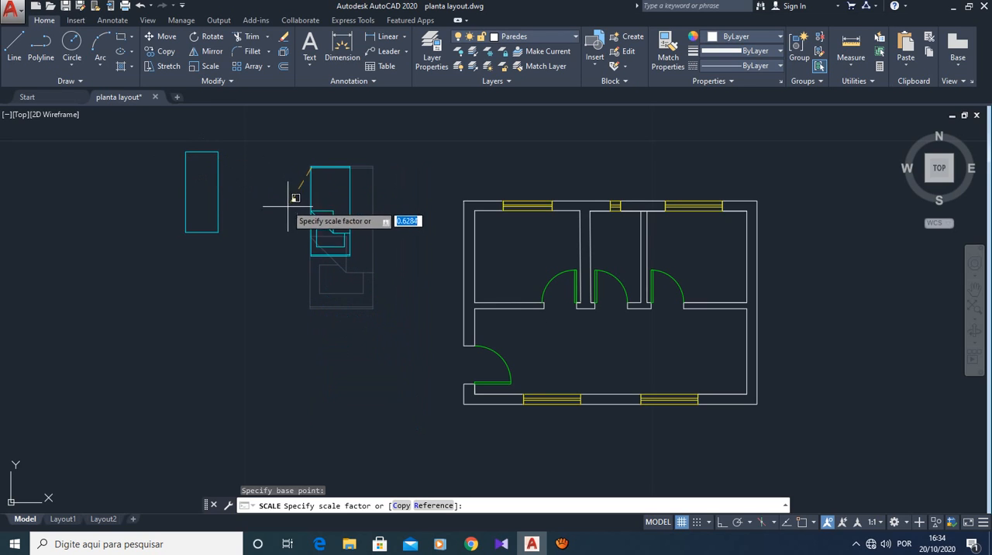
{"action": "key", "text": "Escape"}
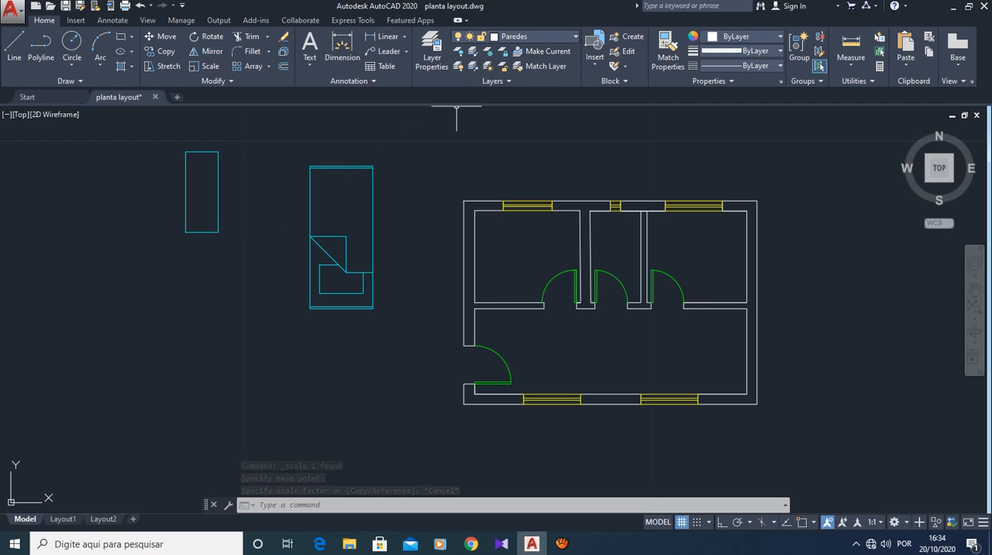
- Move the cyan bed drawing beside the plan onto the Paredes layer
{"action": "left_click", "coordinate": [535, 37]}
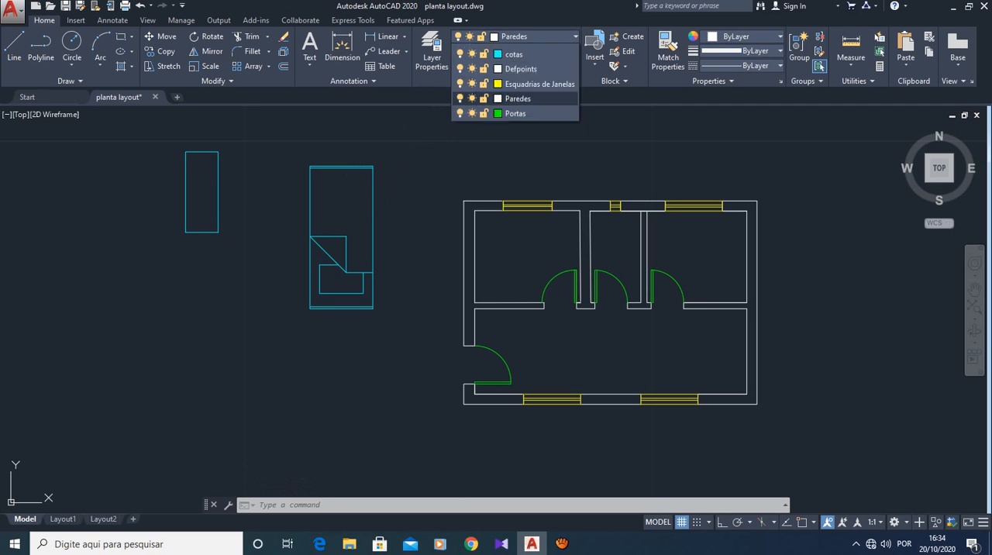
{"action": "left_click", "coordinate": [394, 159]}
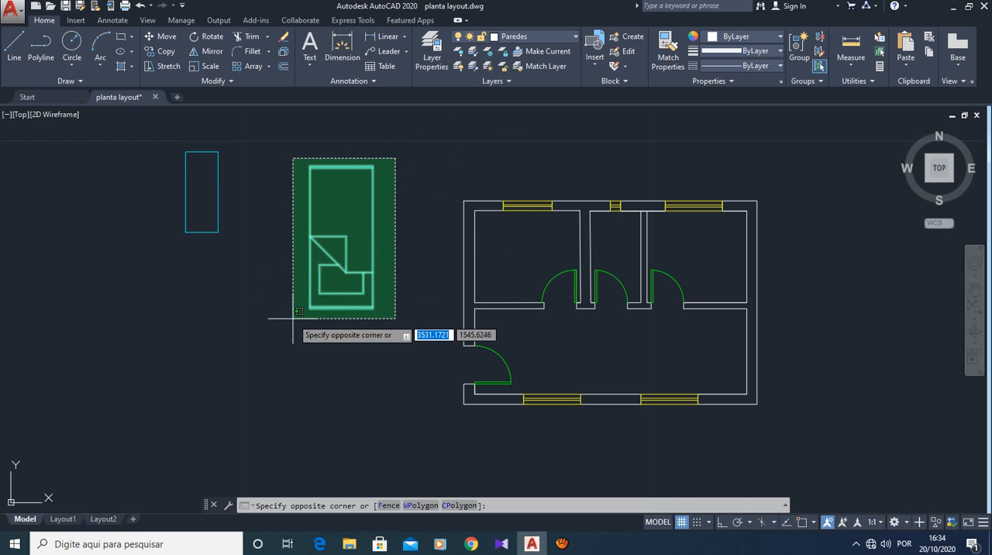
{"action": "left_click", "coordinate": [281, 298]}
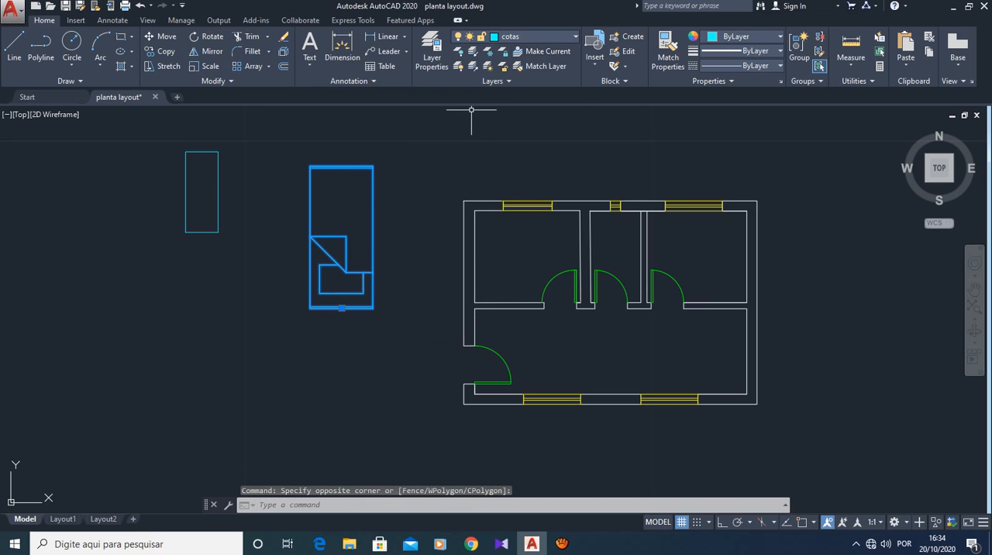
{"action": "left_click", "coordinate": [534, 37]}
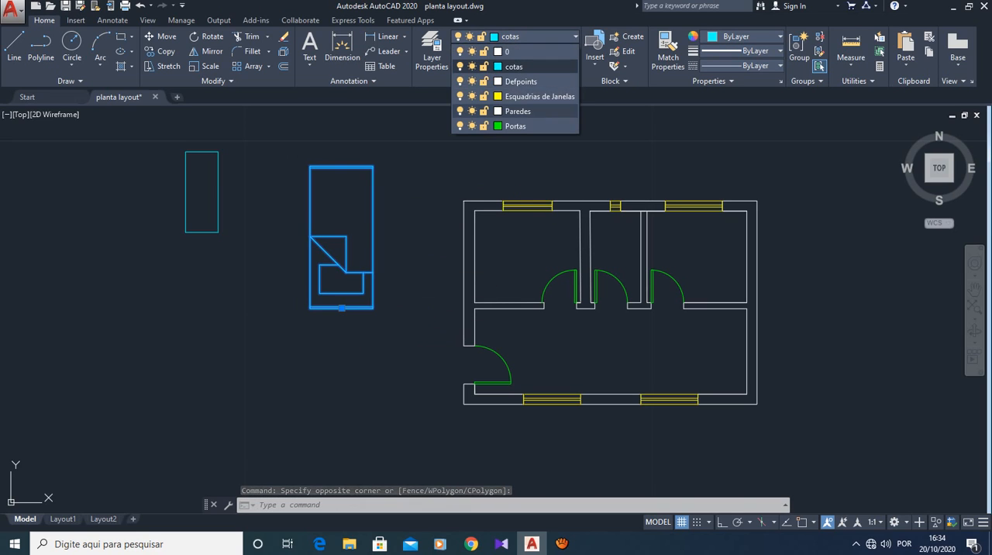
{"action": "left_click", "coordinate": [518, 110]}
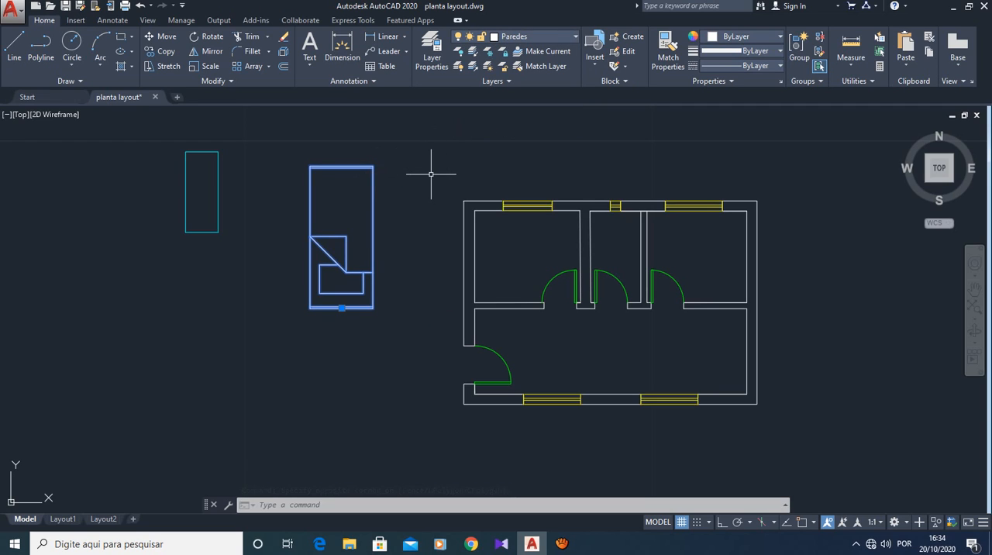
{"action": "key", "text": "Escape"}
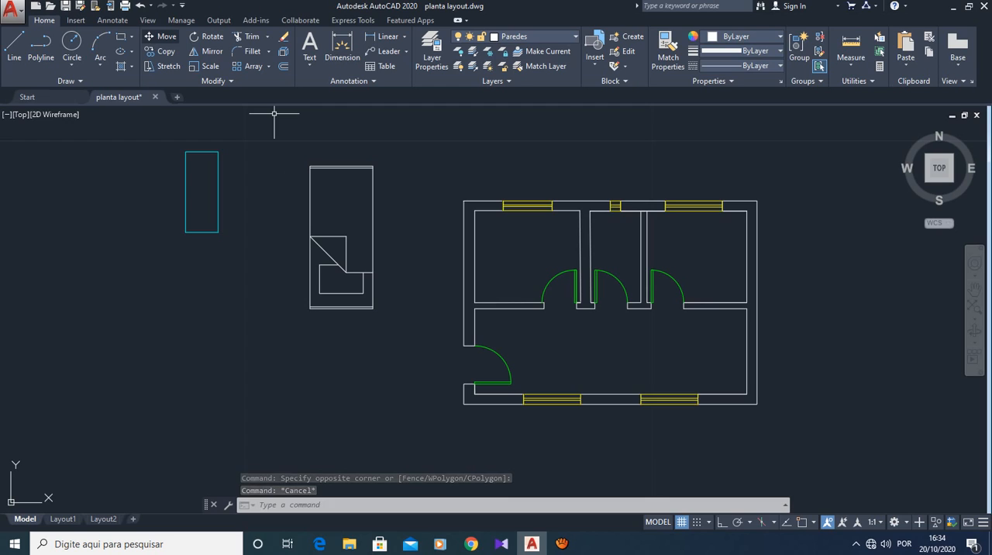
- Move the bed drawing so its upper-left corner sits on the upper-left corner of the cyan rectangle
{"action": "left_click", "coordinate": [160, 36]}
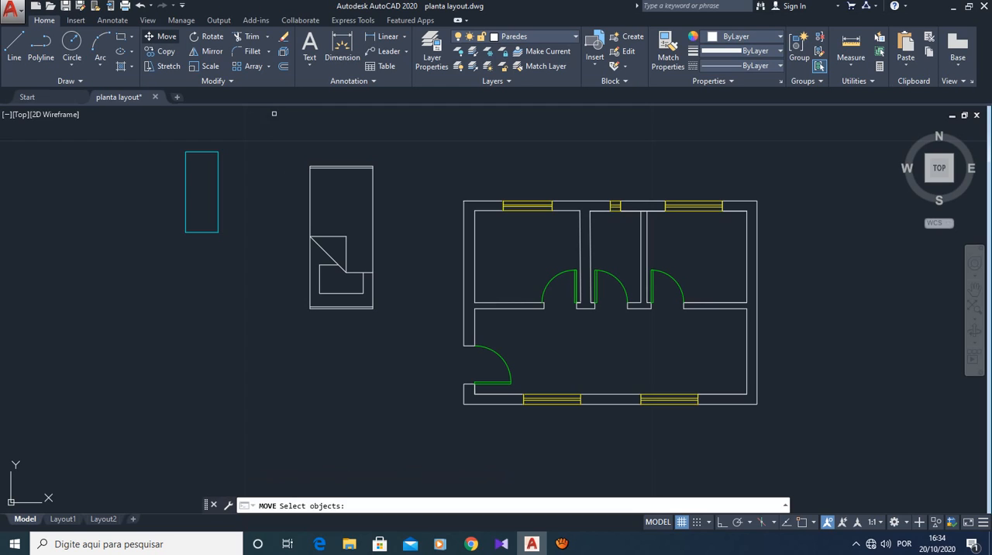
{"action": "left_click", "coordinate": [328, 168]}
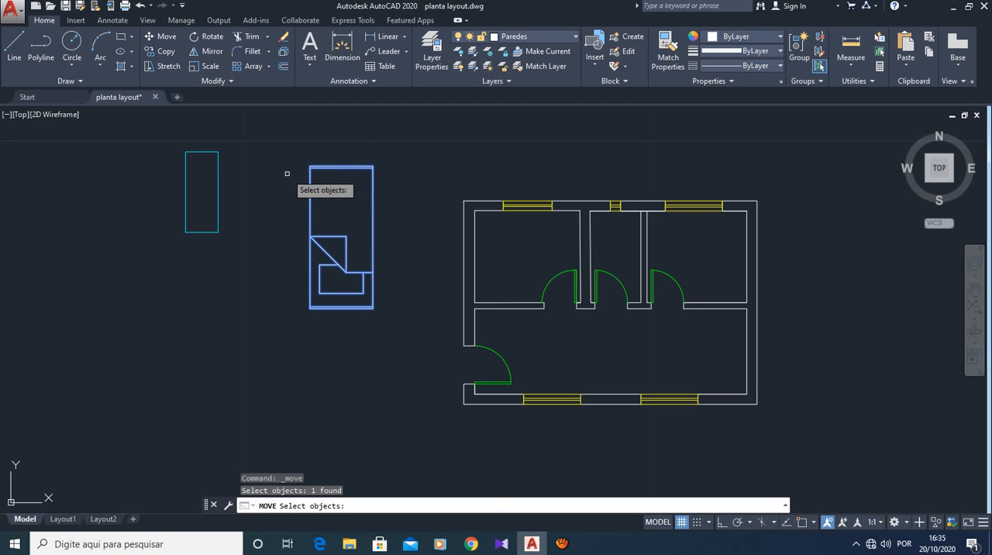
{"action": "key", "text": "Return"}
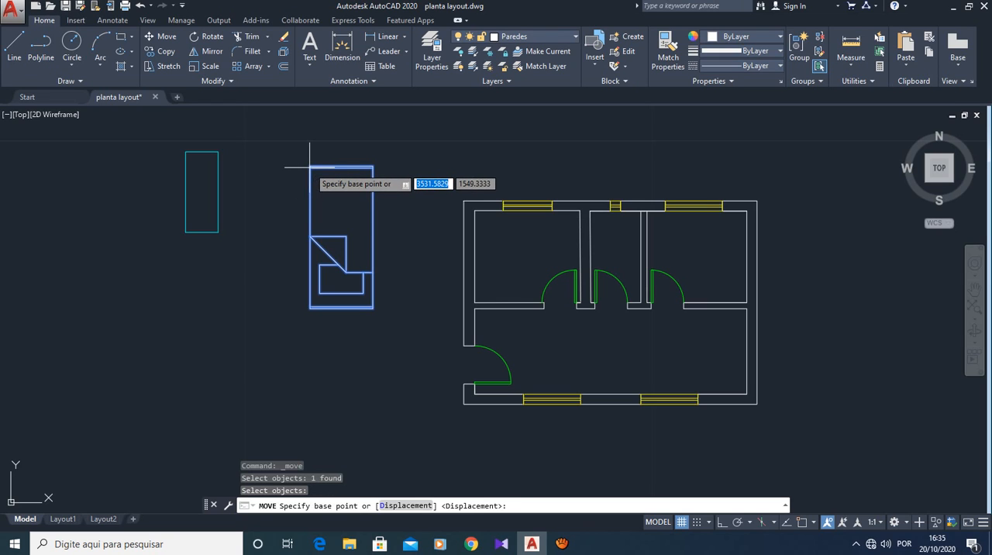
{"action": "left_click", "coordinate": [314, 159]}
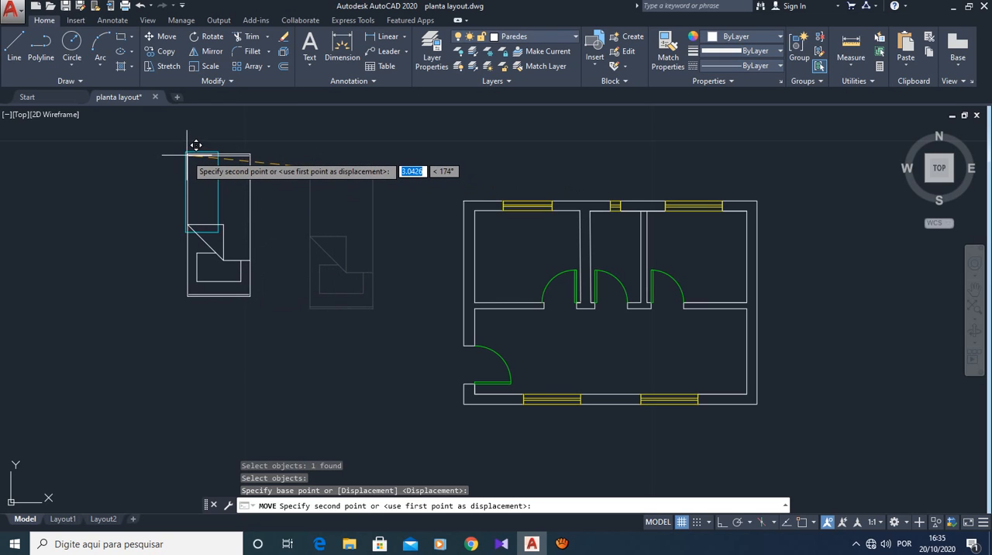
{"action": "scroll", "coordinate": [197, 145], "scroll_direction": "up", "scroll_amount": 6}
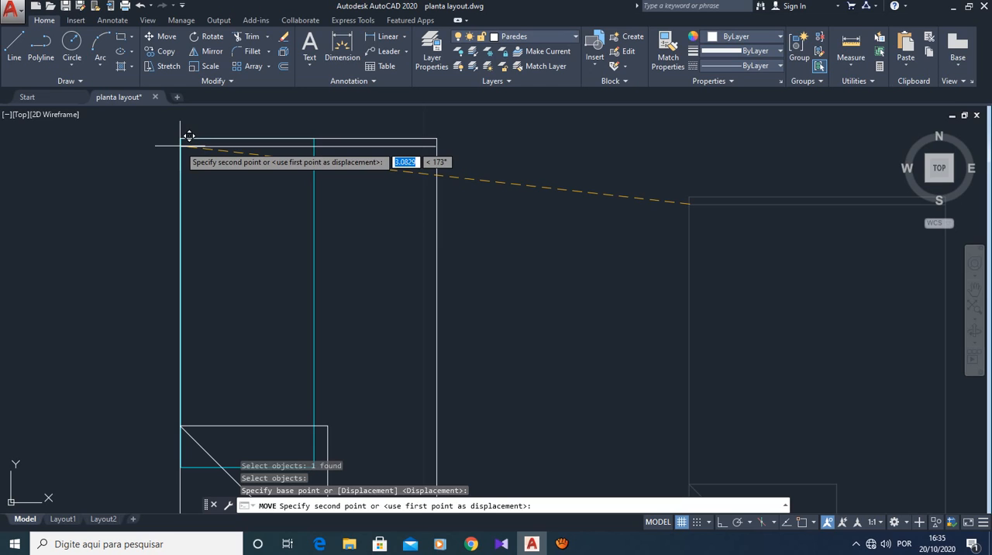
{"action": "left_click", "coordinate": [189, 135]}
{"action": "scroll", "coordinate": [532, 277], "scroll_direction": "down", "scroll_amount": 6}
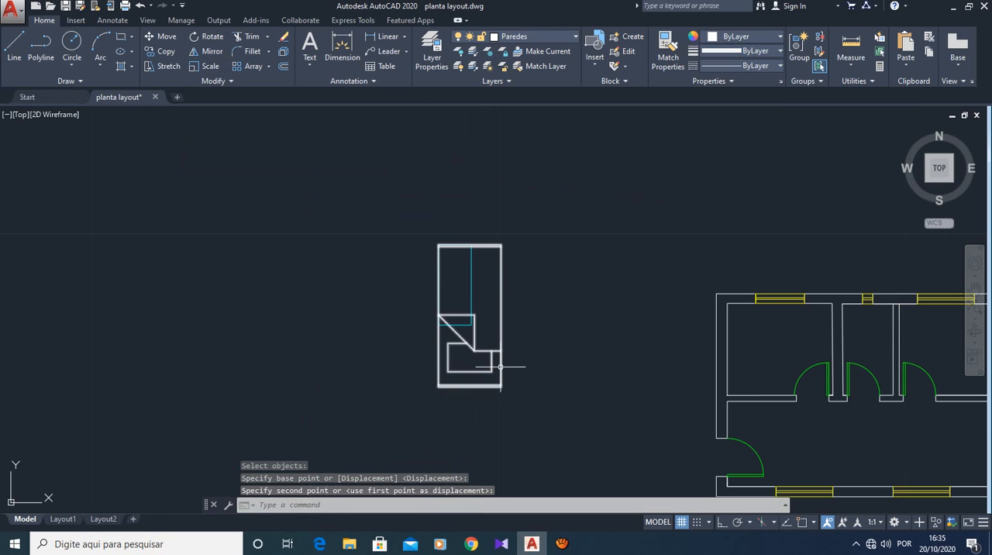
{"action": "scroll", "coordinate": [500, 366], "scroll_direction": "up", "scroll_amount": 2}
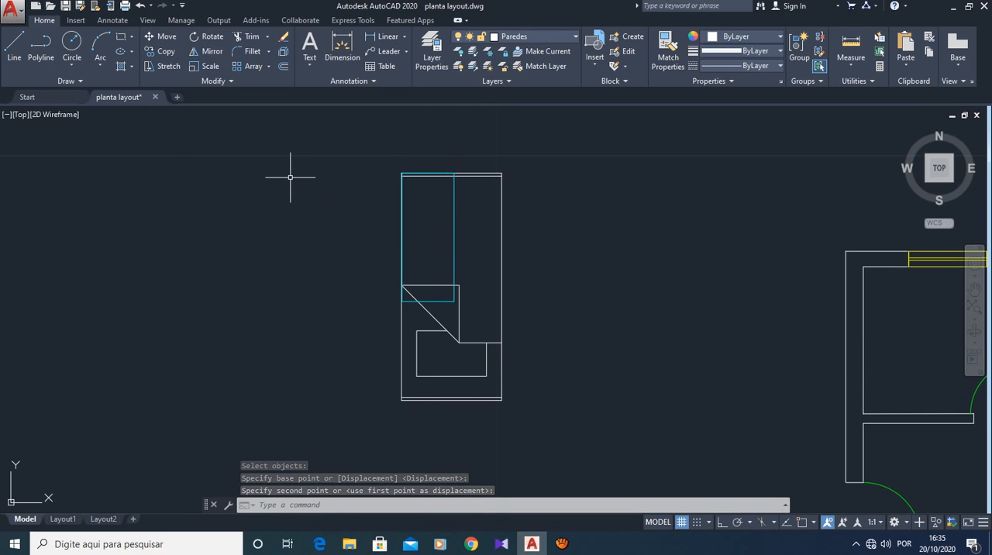
{"action": "key", "text": "Escape"}
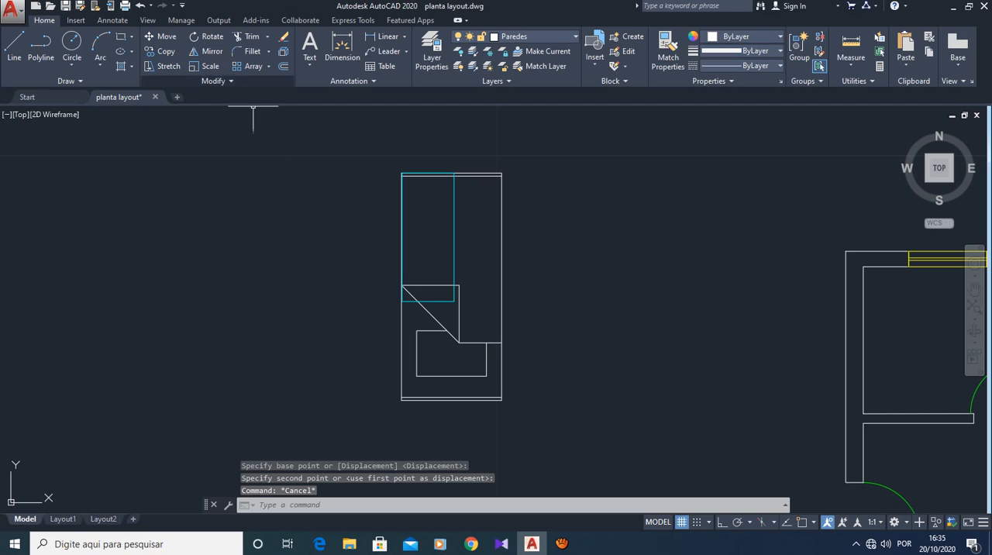
{"action": "left_click", "coordinate": [204, 66]}
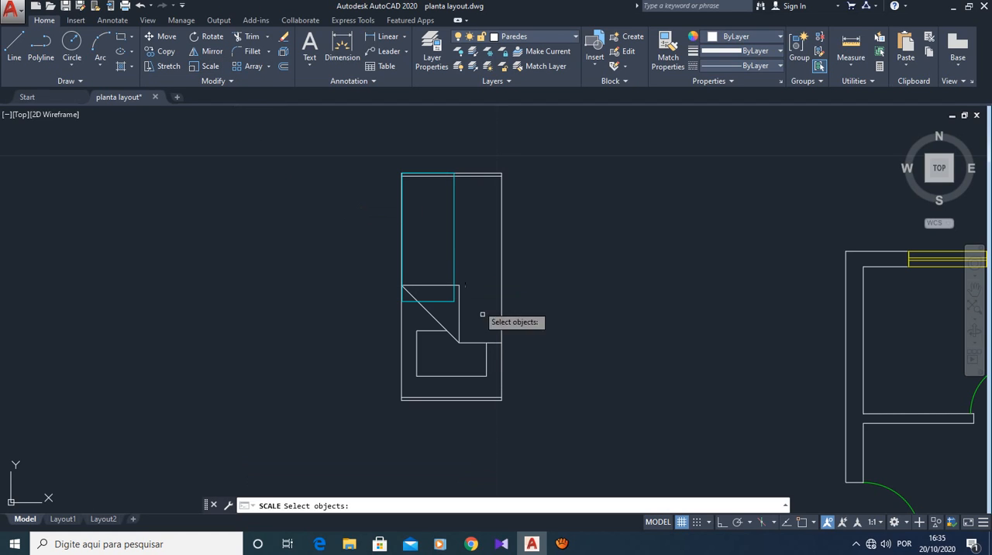
{"action": "left_click", "coordinate": [482, 398]}
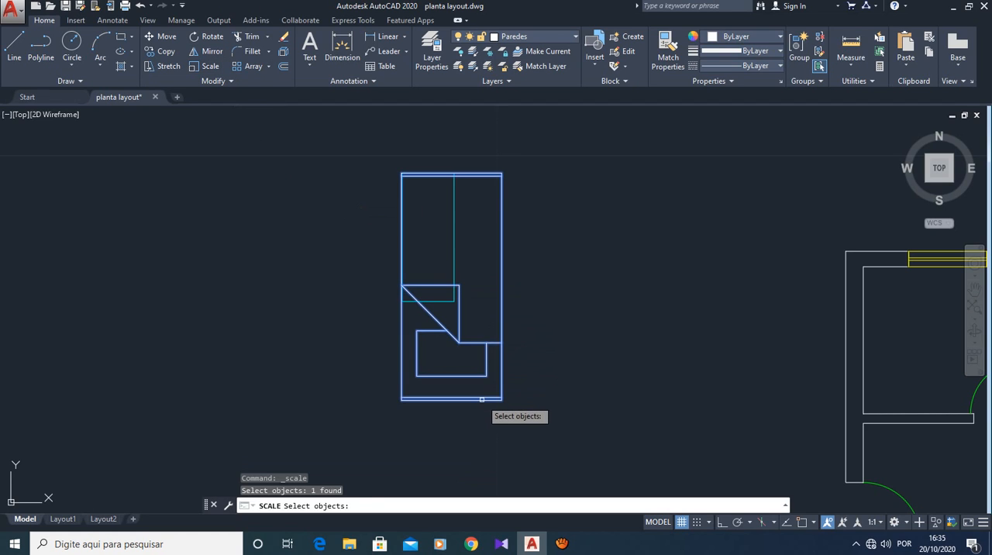
{"action": "key", "text": "Return"}
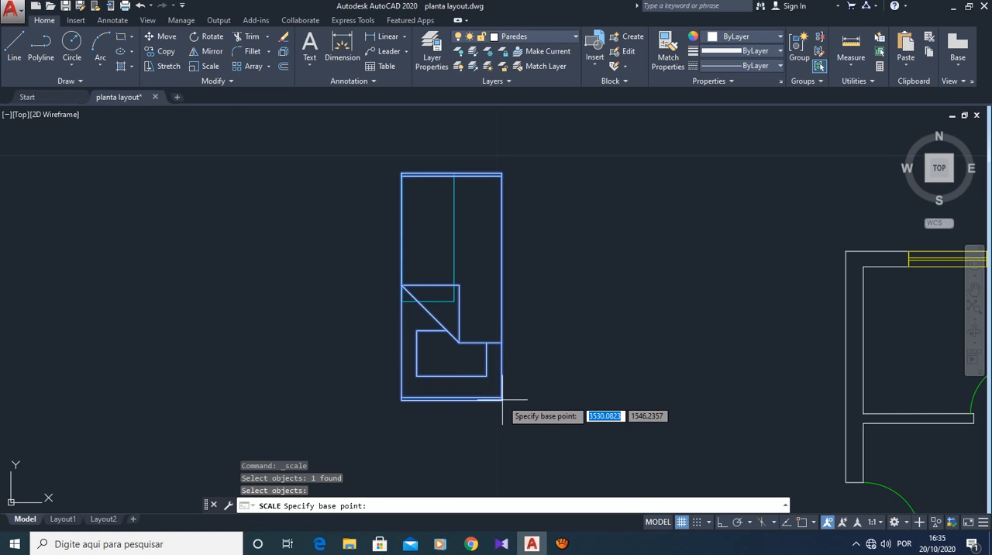
{"action": "left_click", "coordinate": [503, 400]}
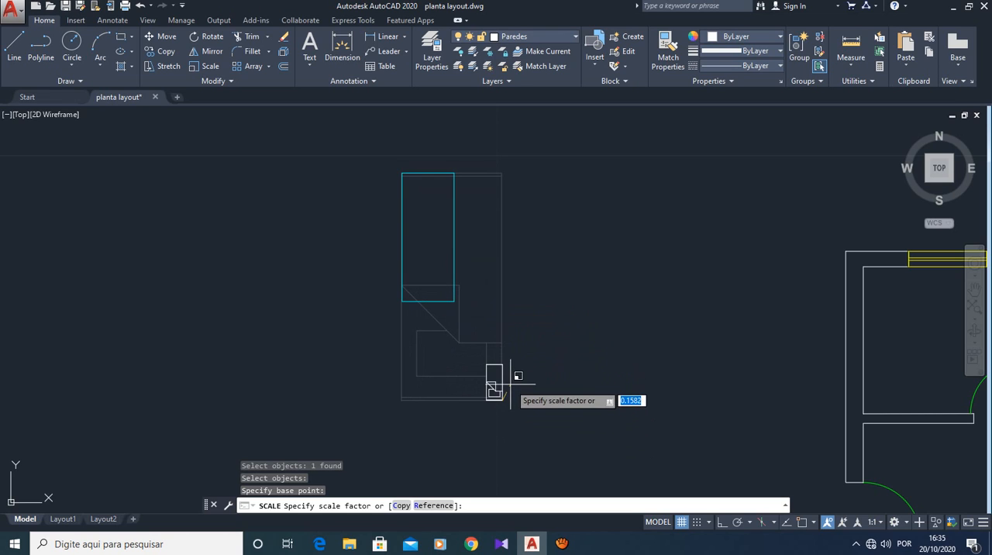
{"action": "key", "text": "Escape"}
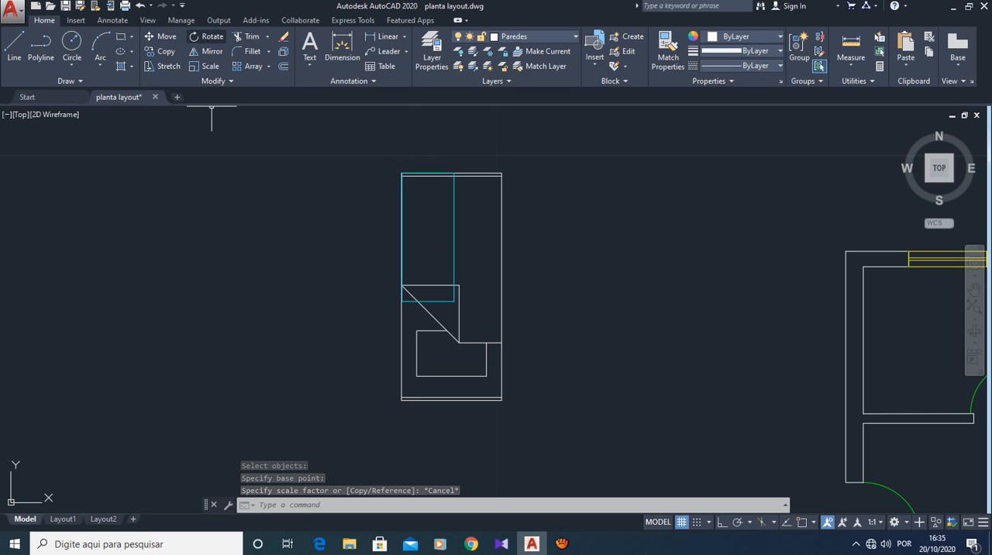
{"action": "left_click", "coordinate": [205, 66]}
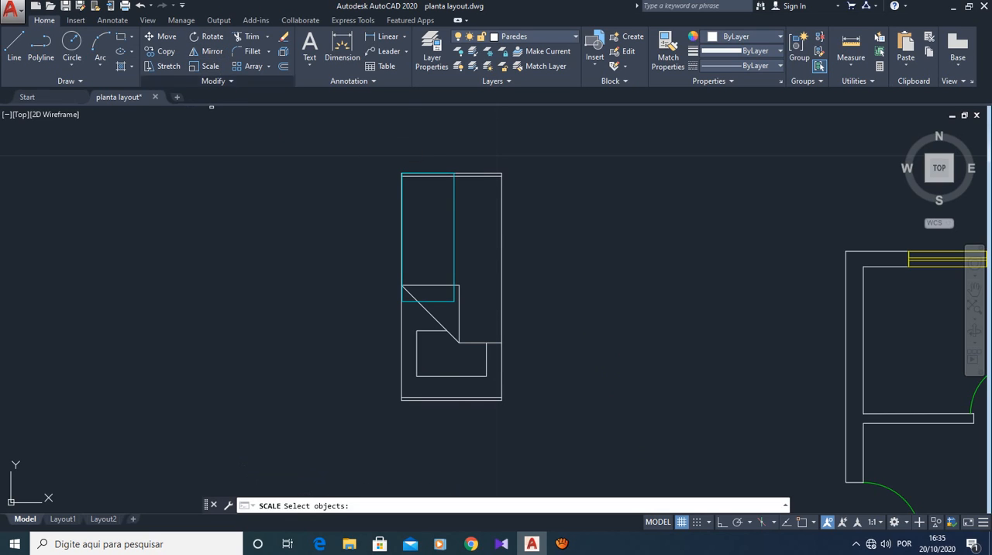
{"action": "left_click", "coordinate": [500, 173]}
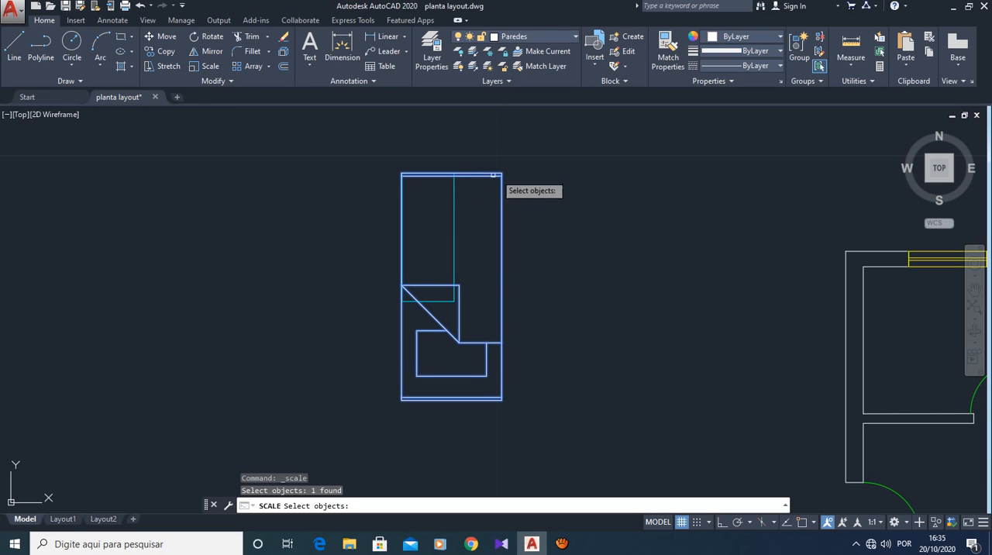
{"action": "key", "text": "Return"}
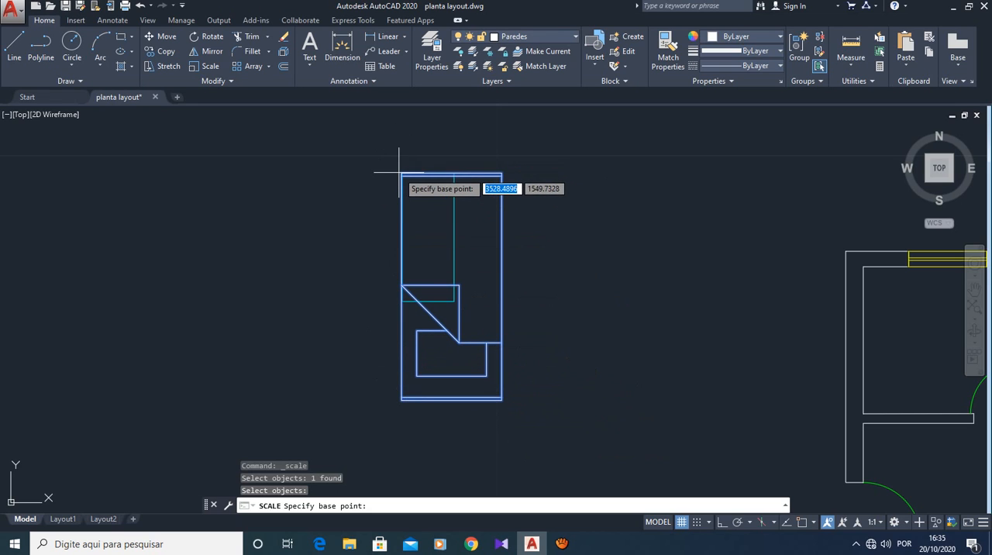
{"action": "left_click", "coordinate": [401, 399]}
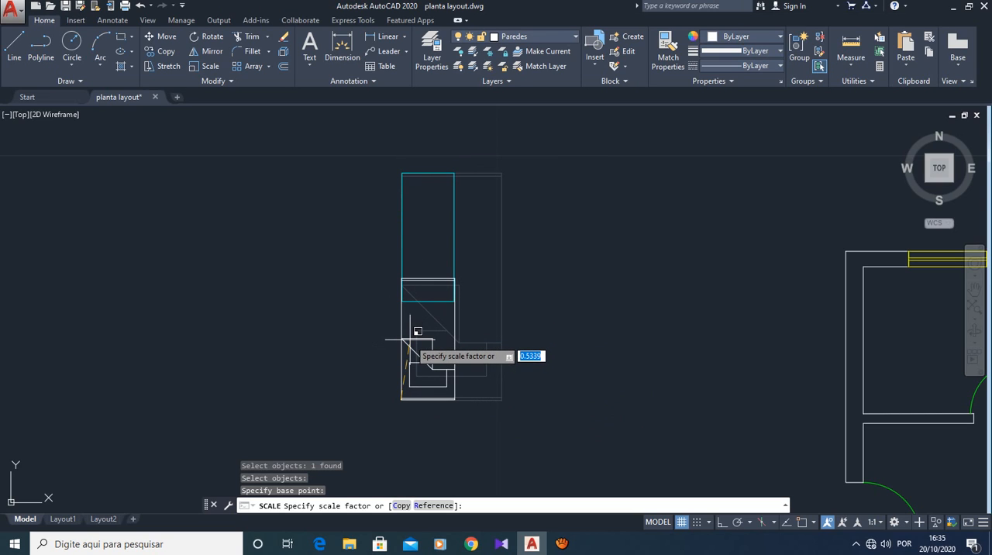
{"action": "key", "text": "Escape"}
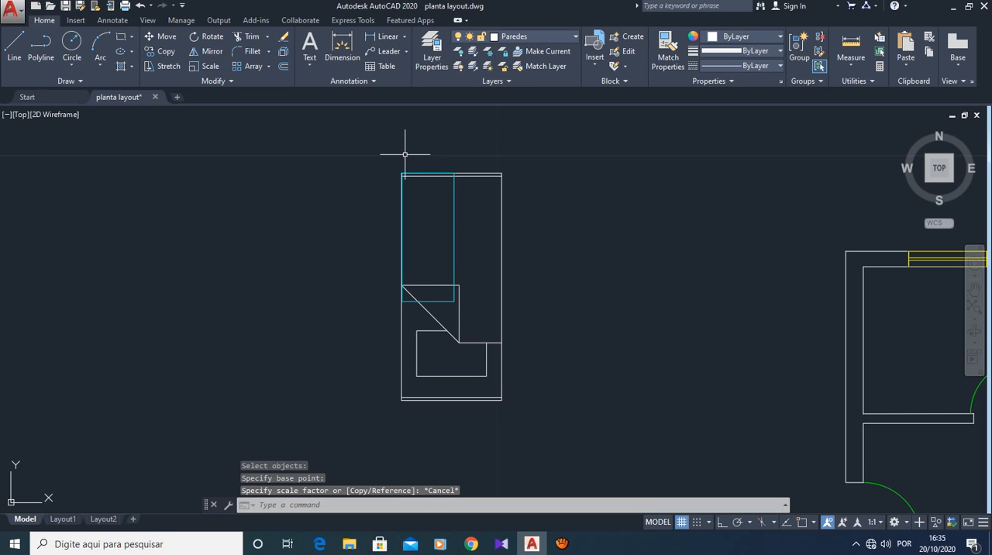
{"action": "key", "text": "Escape"}
{"action": "key", "text": "Escape"}
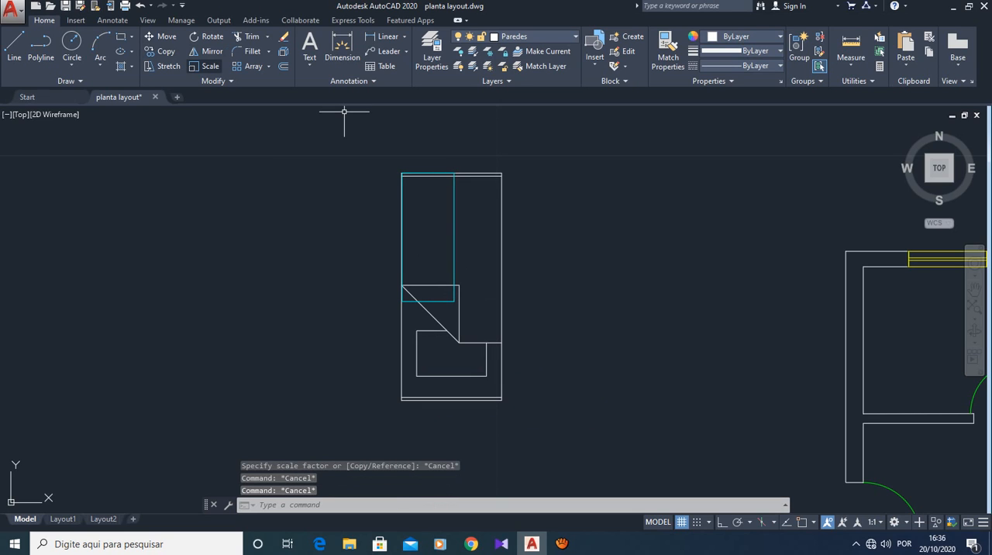
- Scale the bed drawing by about 0.56 from its upper-left corner to match the cyan rectangle's length
{"action": "left_click", "coordinate": [205, 67]}
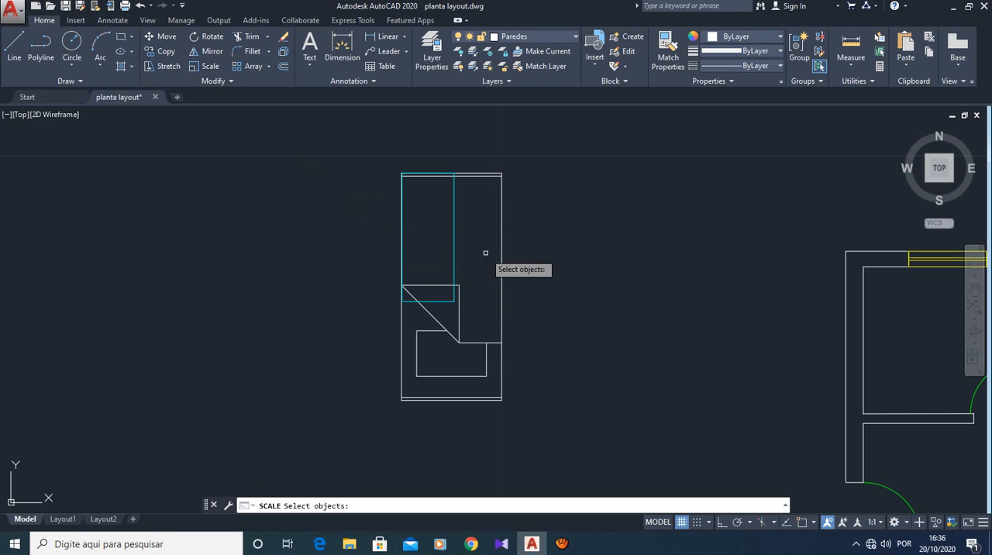
{"action": "left_click", "coordinate": [501, 374]}
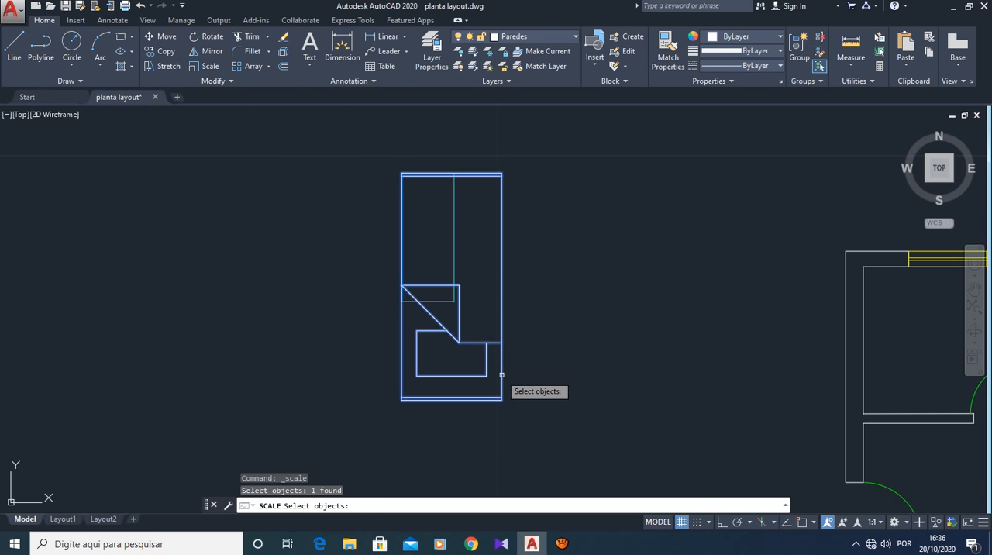
{"action": "key", "text": "Return"}
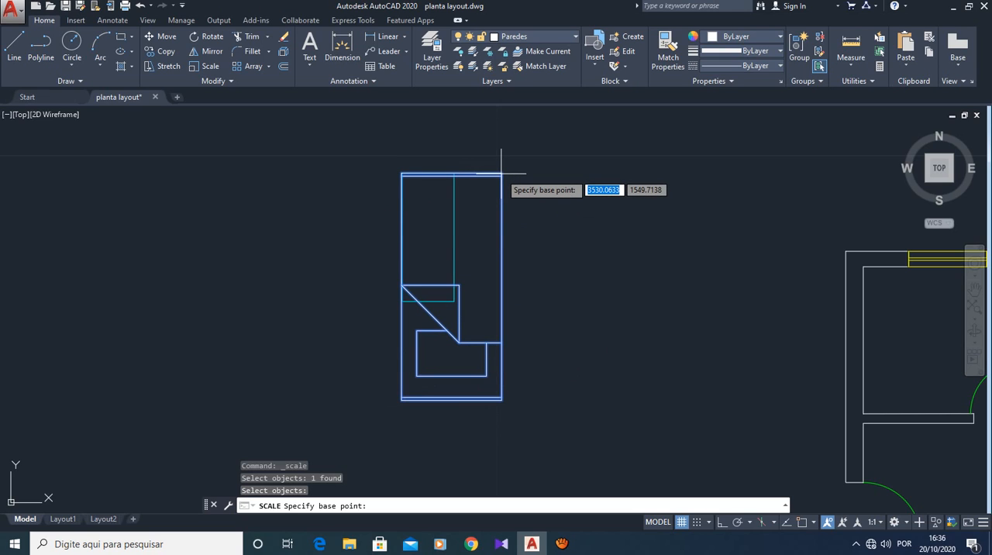
{"action": "left_click", "coordinate": [400, 173]}
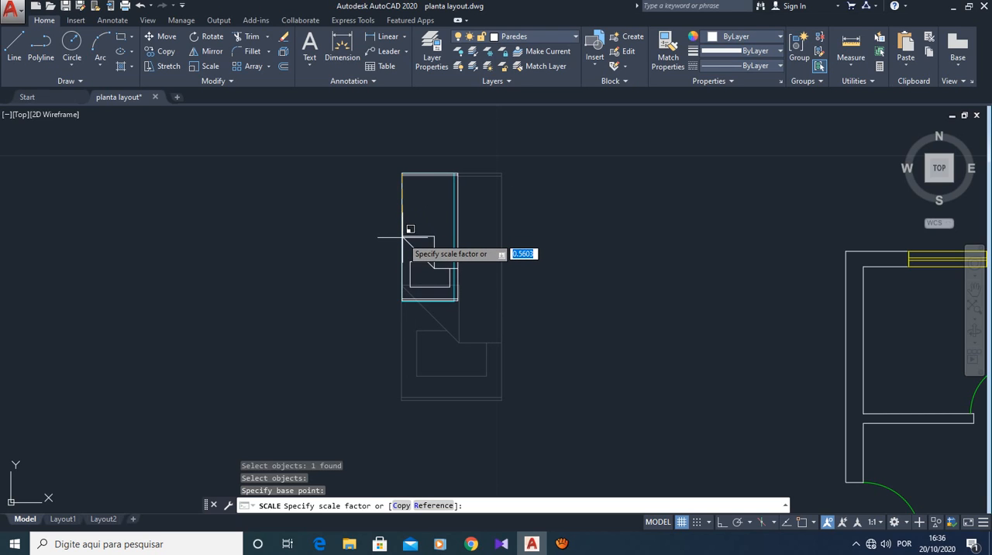
{"action": "left_click", "coordinate": [410, 228]}
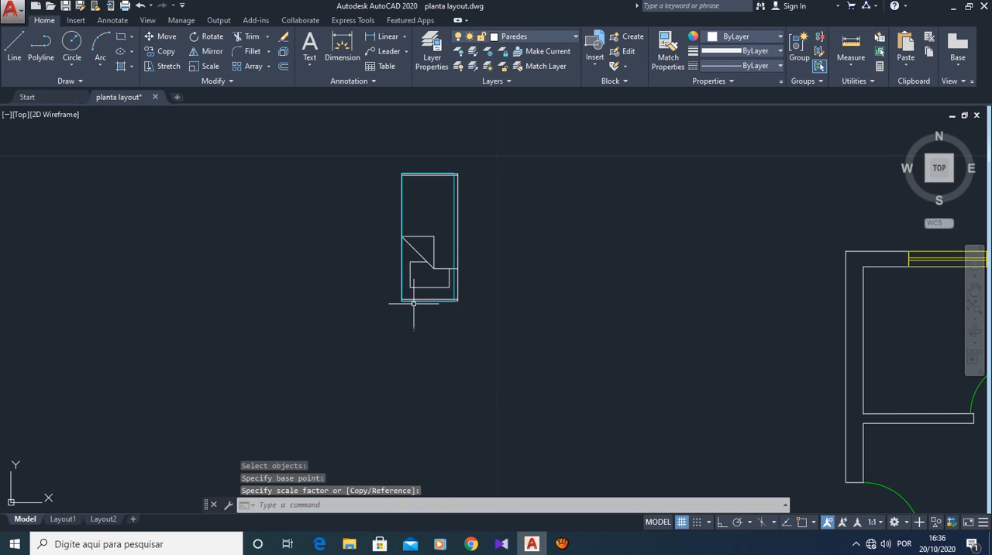
- Compare the scaled bed's outline with the cyan rectangle along their lower and right edges
{"action": "scroll", "coordinate": [407, 303], "scroll_direction": "up", "scroll_amount": 2}
{"action": "scroll", "coordinate": [406, 303], "scroll_direction": "up", "scroll_amount": 2}
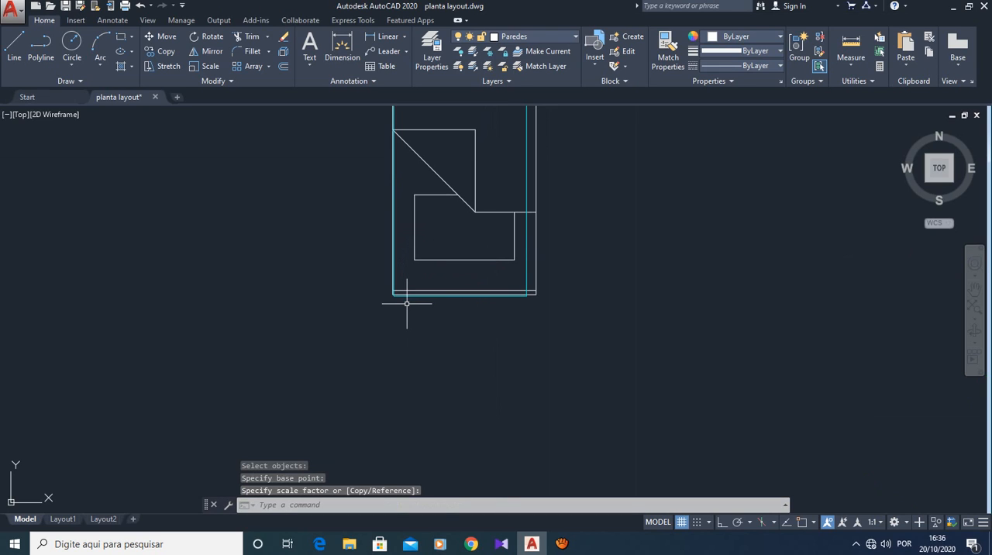
{"action": "scroll", "coordinate": [406, 303], "scroll_direction": "down", "scroll_amount": 4}
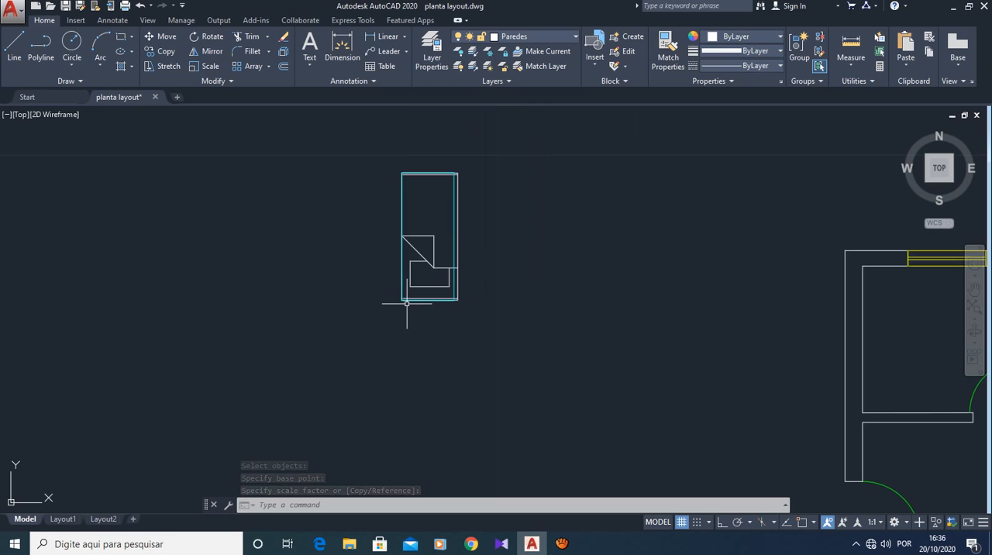
{"action": "scroll", "coordinate": [406, 304], "scroll_direction": "up", "scroll_amount": 2}
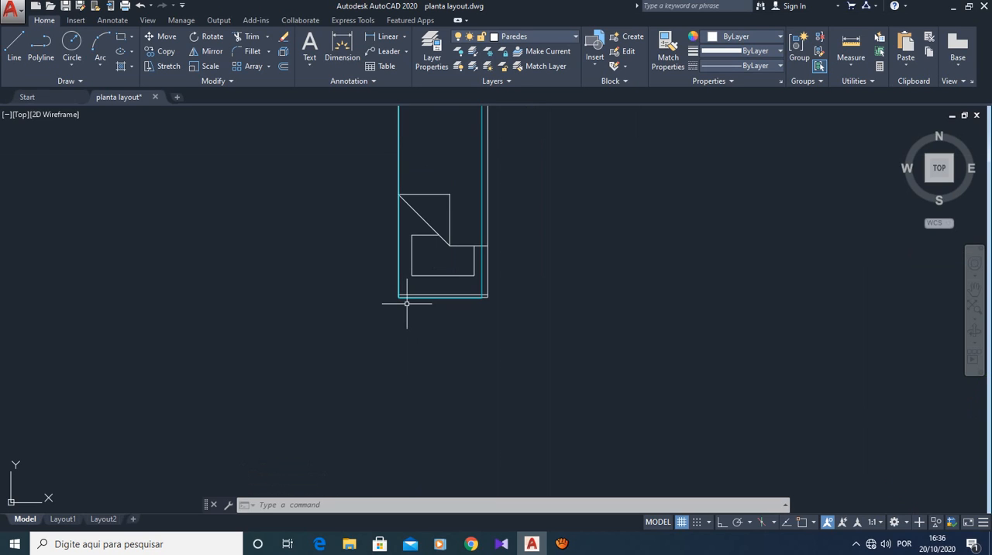
{"action": "scroll", "coordinate": [406, 303], "scroll_direction": "down", "scroll_amount": 2}
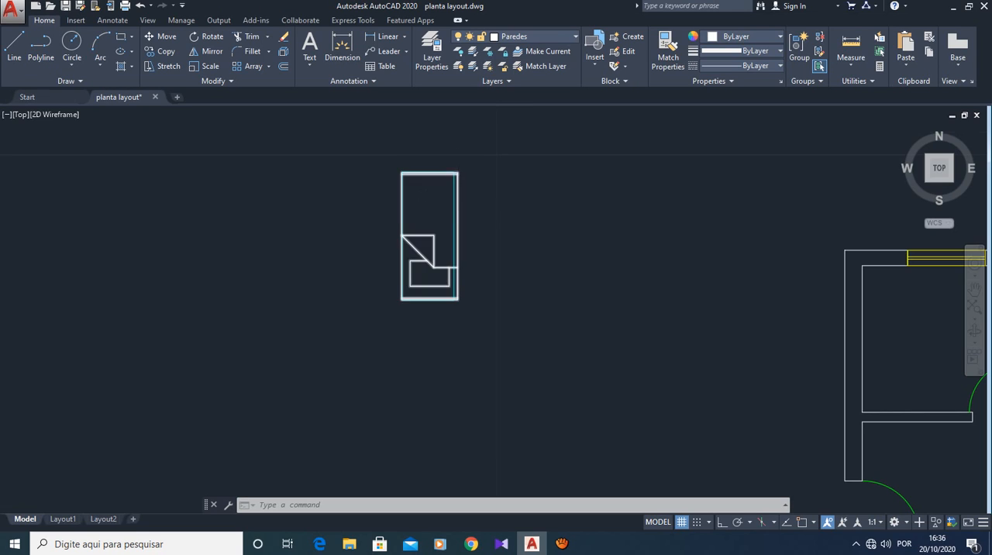
{"action": "scroll", "coordinate": [447, 192], "scroll_direction": "up", "scroll_amount": 4}
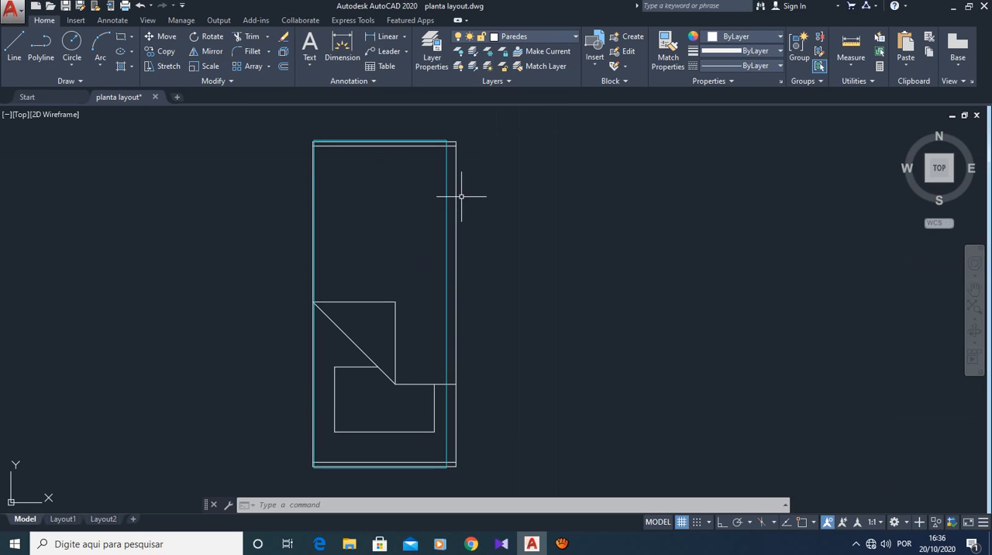
{"action": "left_click", "coordinate": [456, 199]}
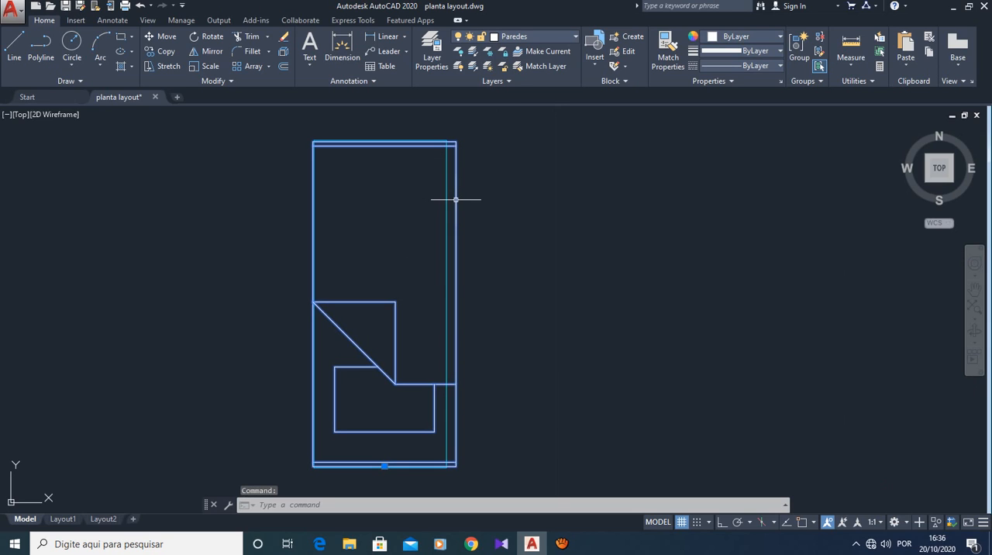
{"action": "key", "text": "Escape"}
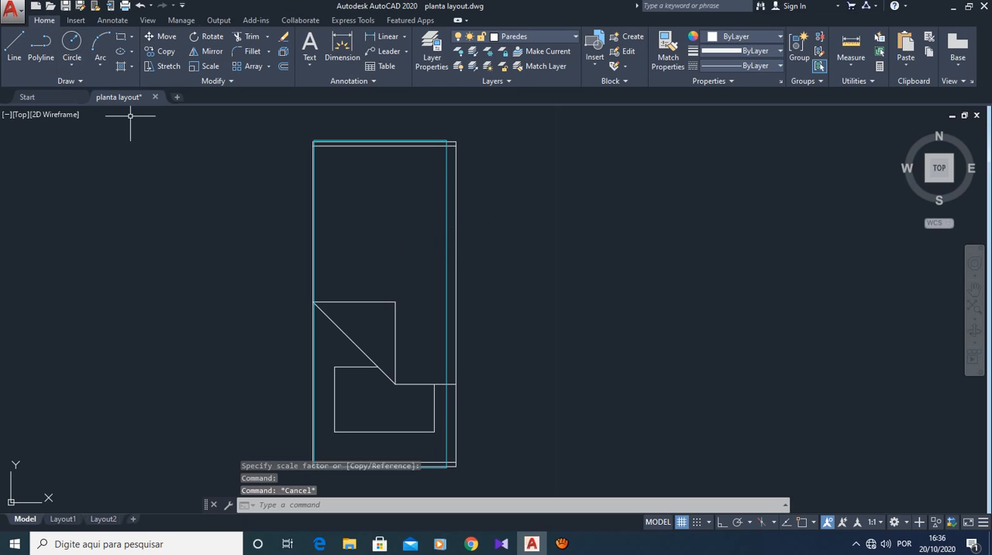
- Try to scale the bed drawing again, using a base point on its right edge, to fit the cyan rectangle's width
{"action": "left_click", "coordinate": [205, 66]}
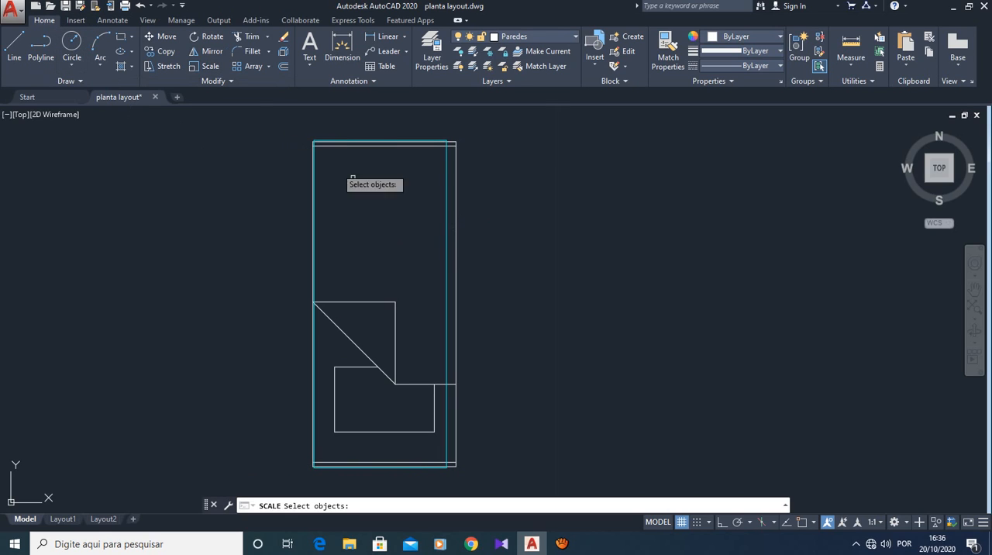
{"action": "left_click", "coordinate": [457, 241]}
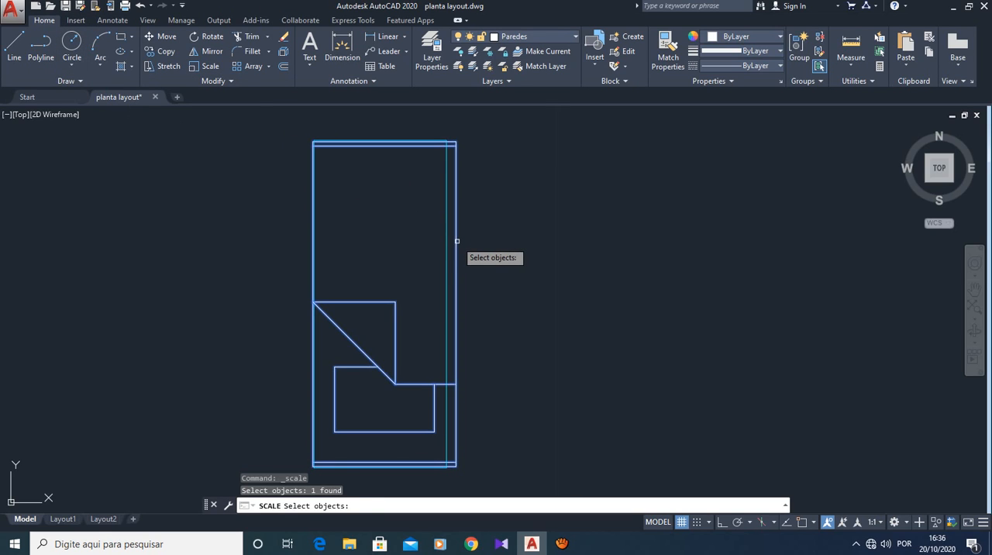
{"action": "key", "text": "Return"}
{"action": "left_click", "coordinate": [457, 266]}
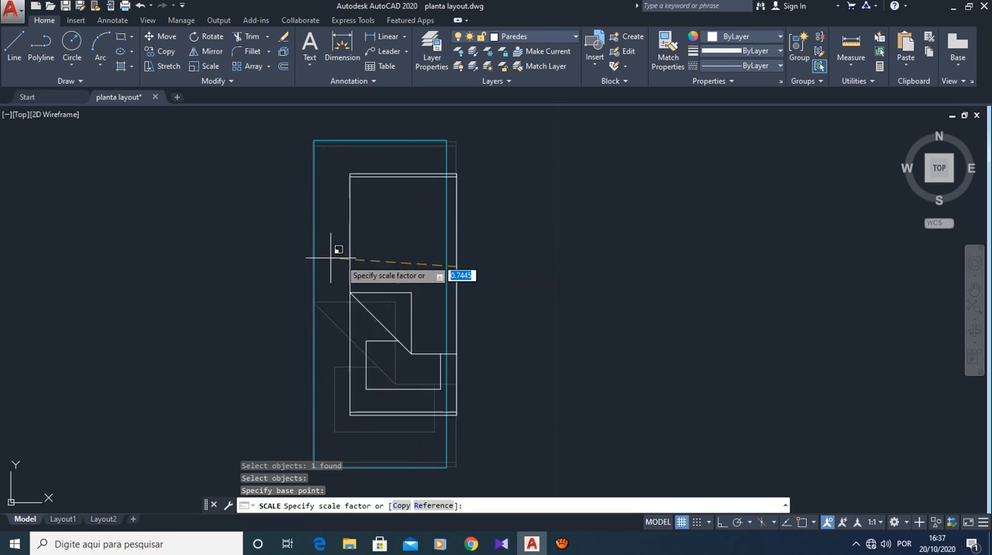
{"action": "left_click", "coordinate": [301, 224]}
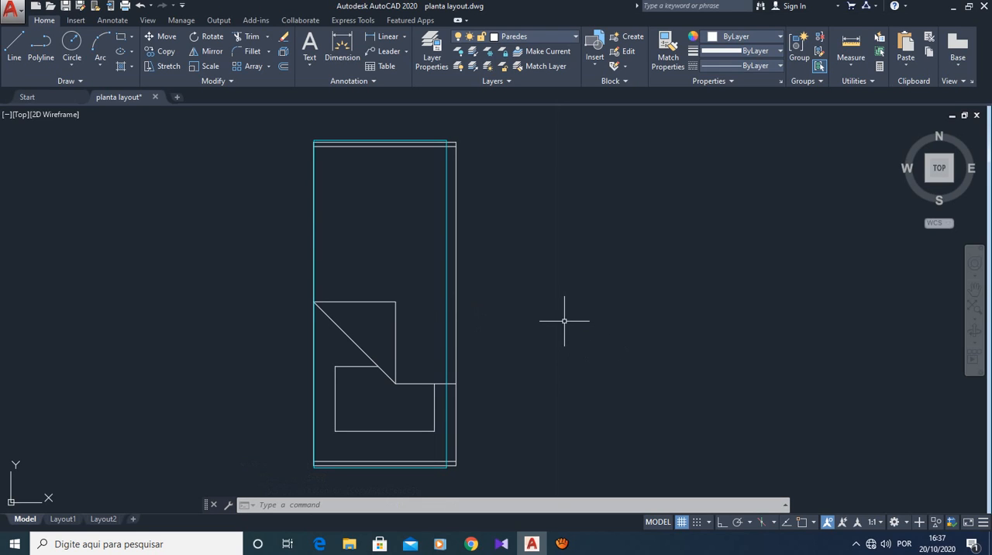
- Delete the scaled bed drawing, keeping the cyan reference rectangle
{"action": "key", "text": "Escape"}
{"action": "left_click", "coordinate": [455, 444]}
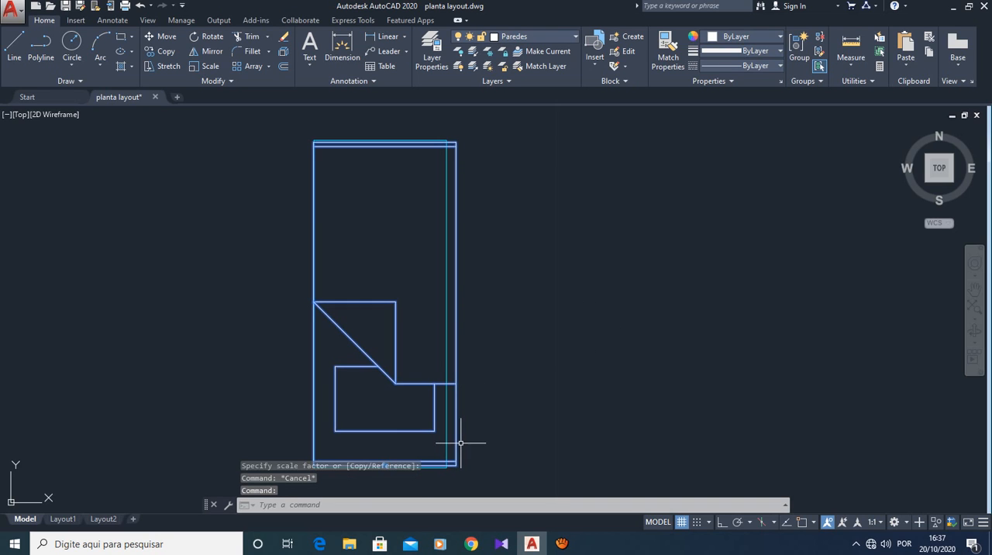
{"action": "key", "text": "Delete"}
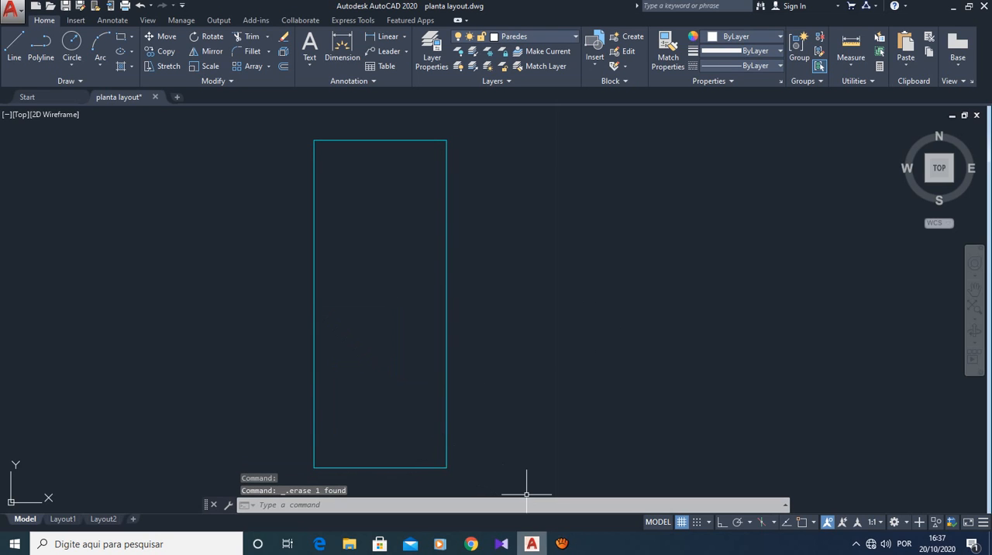
{"action": "left_click", "coordinate": [562, 543]}
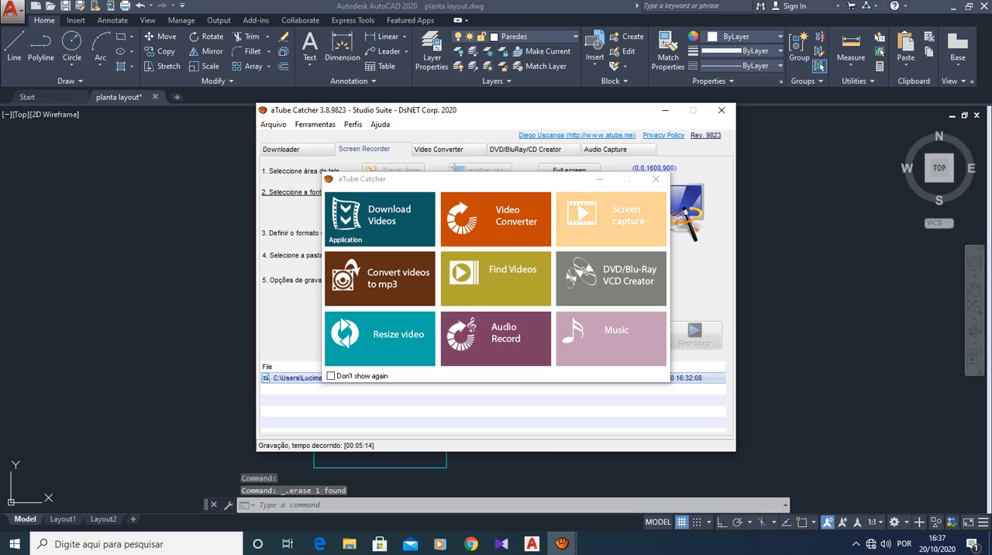
{"action": "left_click", "coordinate": [656, 179]}
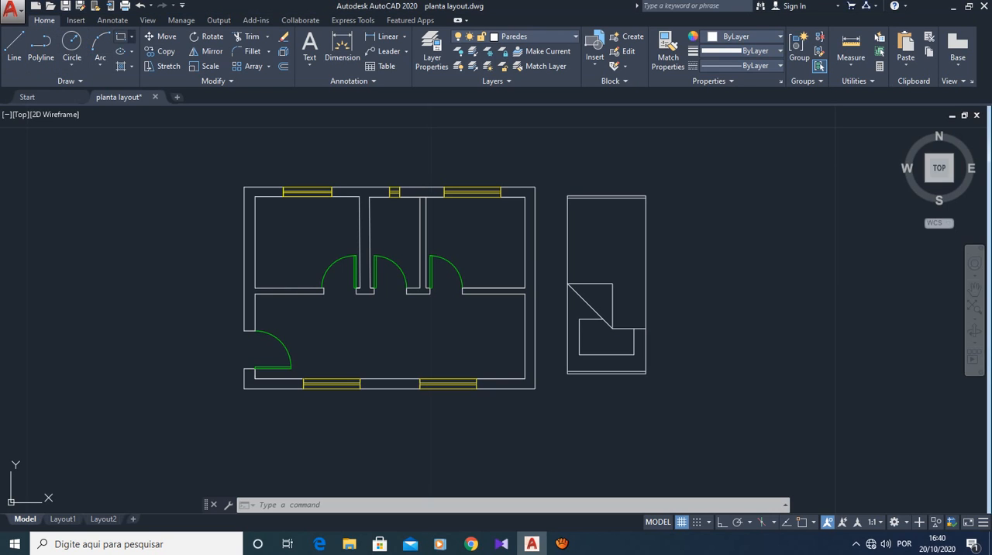
- Draw an upright rectangle 0.90 wide and 2.0 high in the empty area right of the bed drawing
{"action": "left_click", "coordinate": [132, 37]}
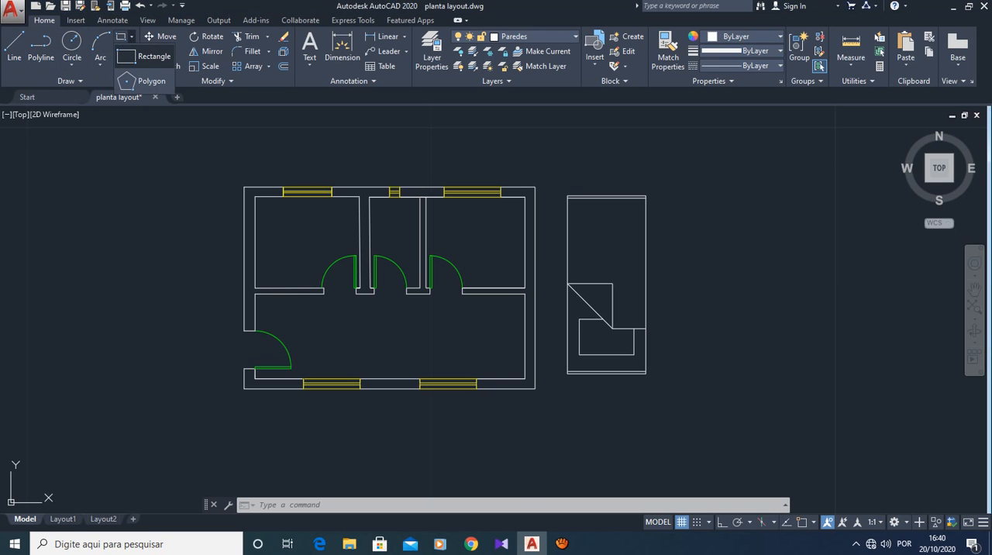
{"action": "left_click", "coordinate": [144, 56]}
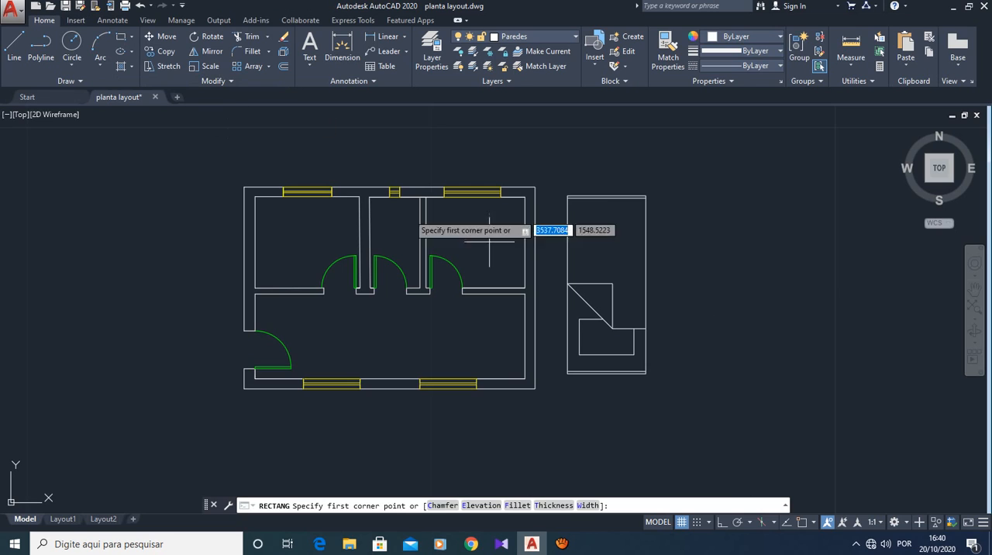
{"action": "left_click", "coordinate": [691, 233]}
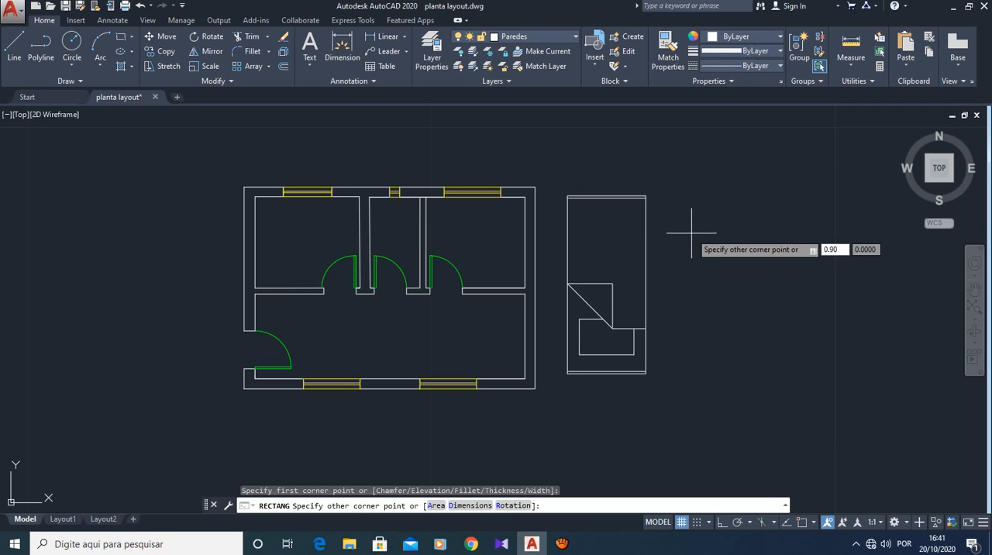
{"action": "key", "text": "Tab"}
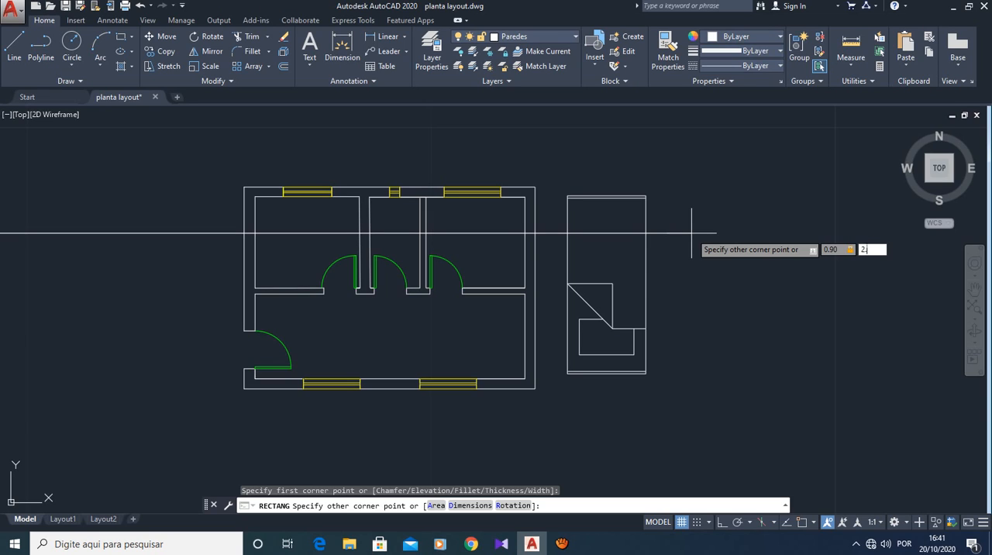
{"action": "type", "text": "2.0"}
{"action": "key", "text": "Return"}
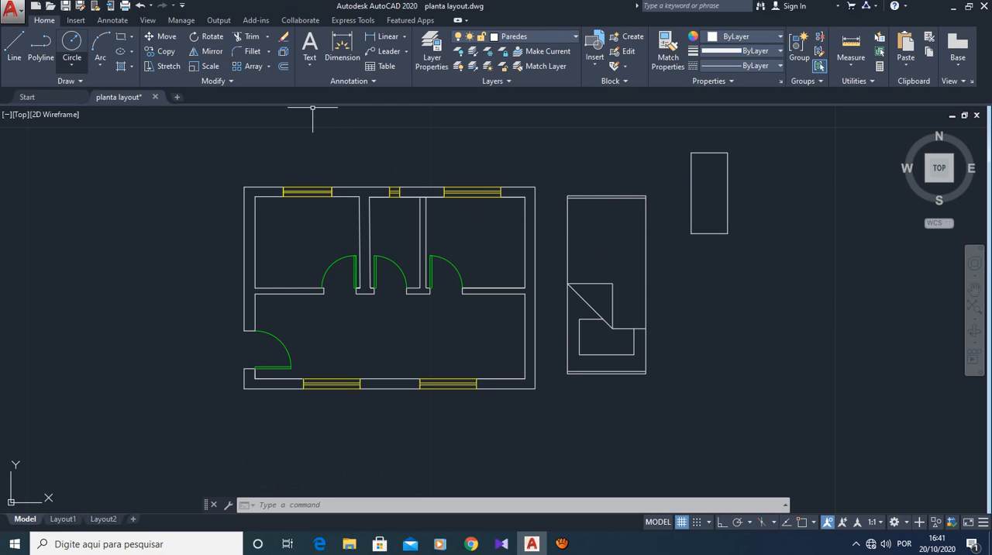
{"action": "key", "text": "Escape"}
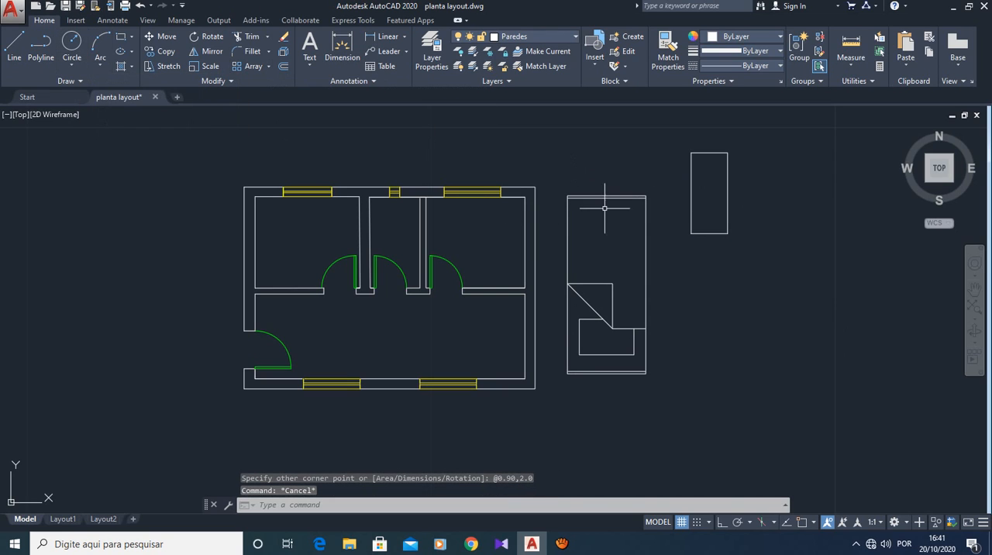
{"action": "key", "text": "Escape"}
{"action": "key", "text": "Escape"}
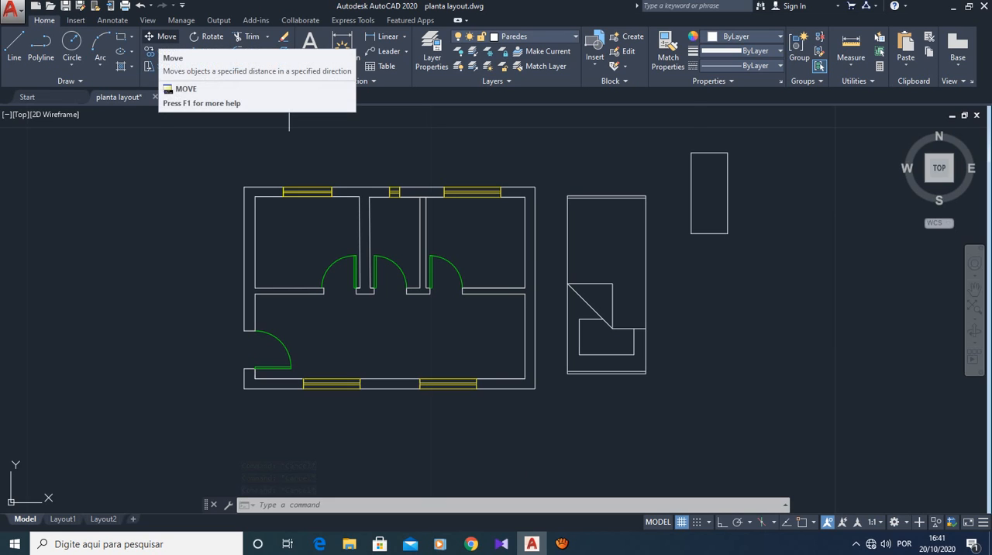
- Move the bed drawing so its upper-left corner sits on the upper-left corner of the 0.90 by 2.0 rectangle
{"action": "scroll", "coordinate": [745, 130], "scroll_direction": "up", "scroll_amount": 2}
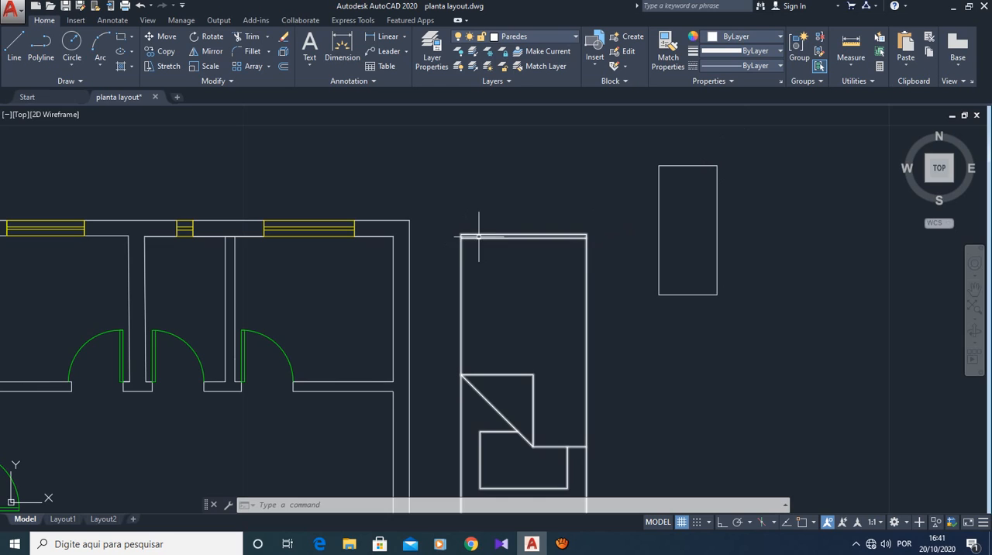
{"action": "left_click", "coordinate": [160, 36]}
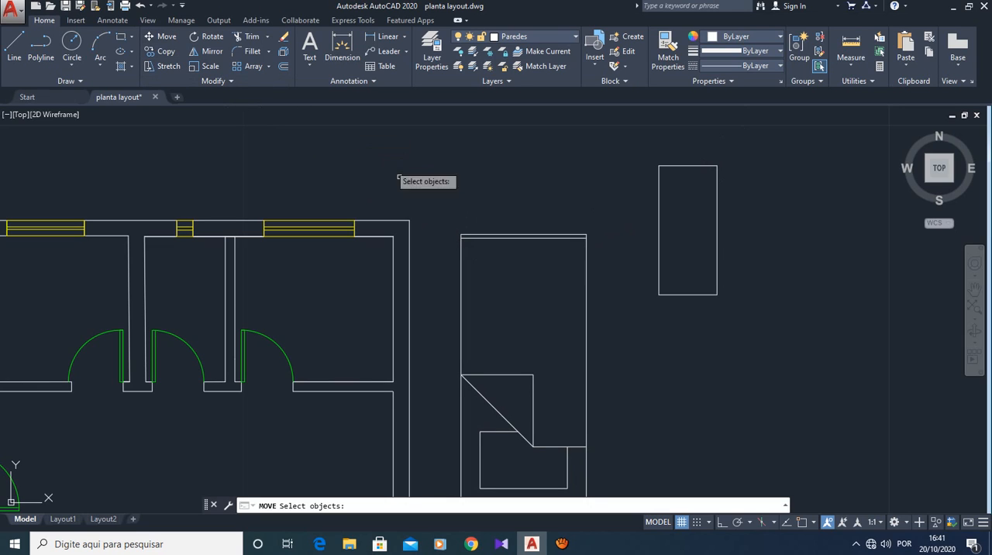
{"action": "left_click", "coordinate": [475, 236]}
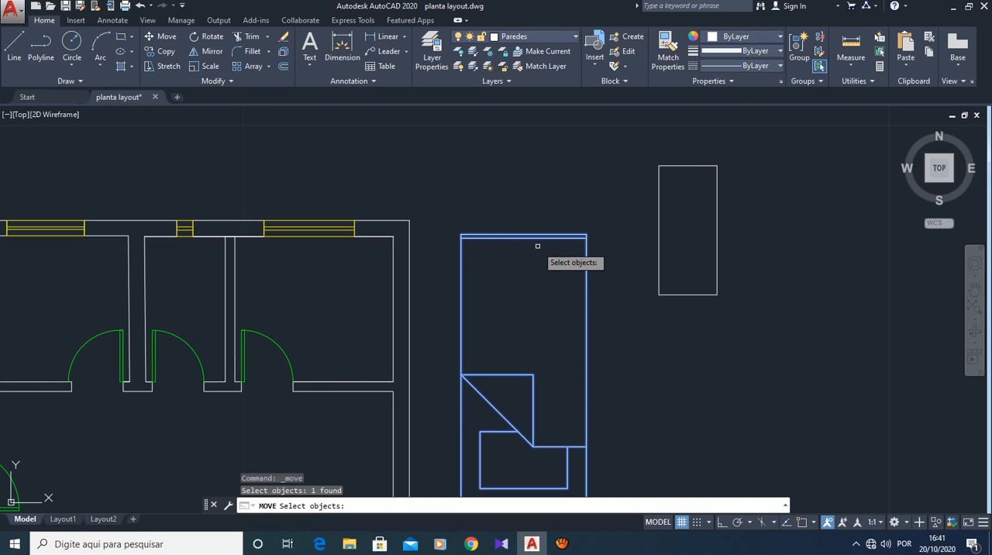
{"action": "key", "text": "Return"}
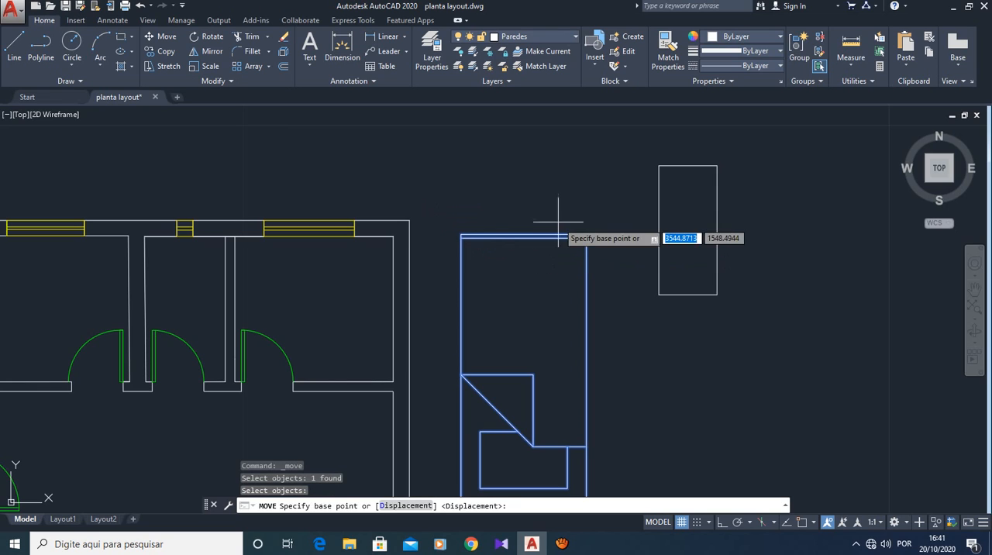
{"action": "left_click", "coordinate": [462, 233]}
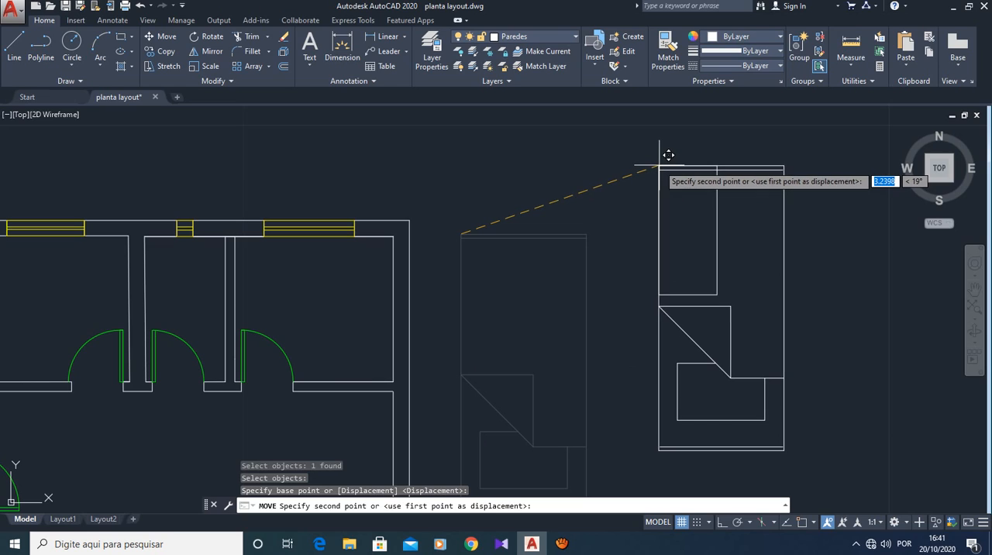
{"action": "left_click", "coordinate": [659, 165]}
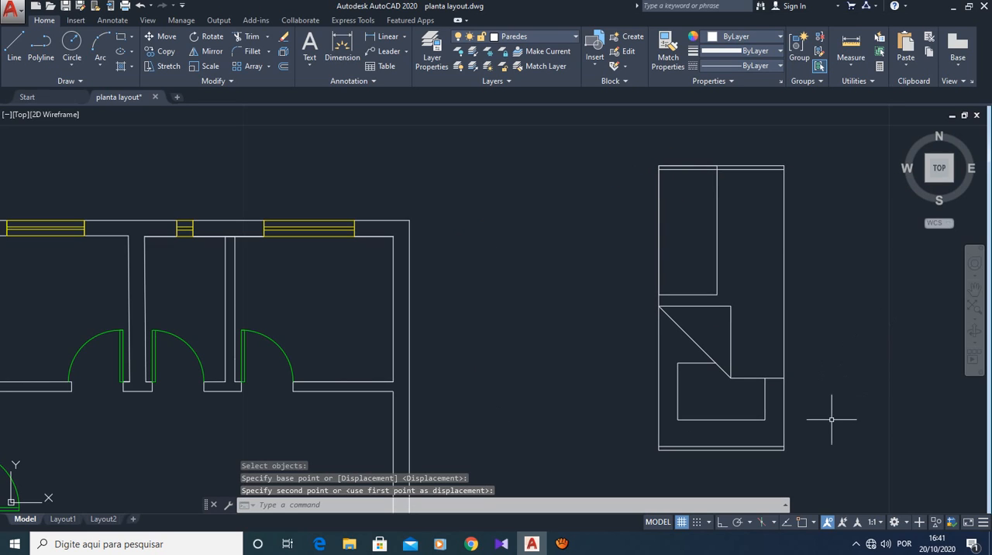
- Put the 0.90 by 2.0 reference rectangle on the cotas layer
{"action": "left_click", "coordinate": [716, 237]}
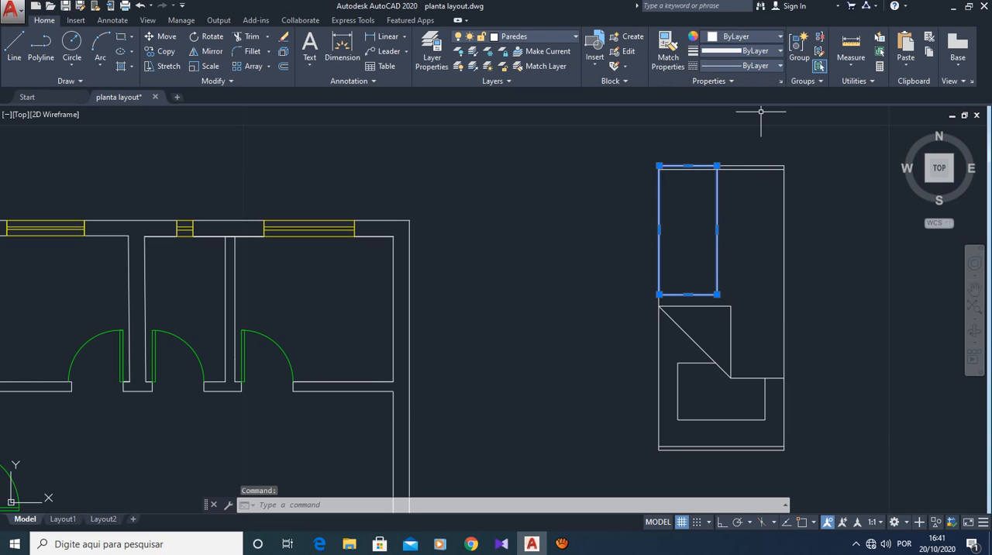
{"action": "left_click", "coordinate": [535, 36]}
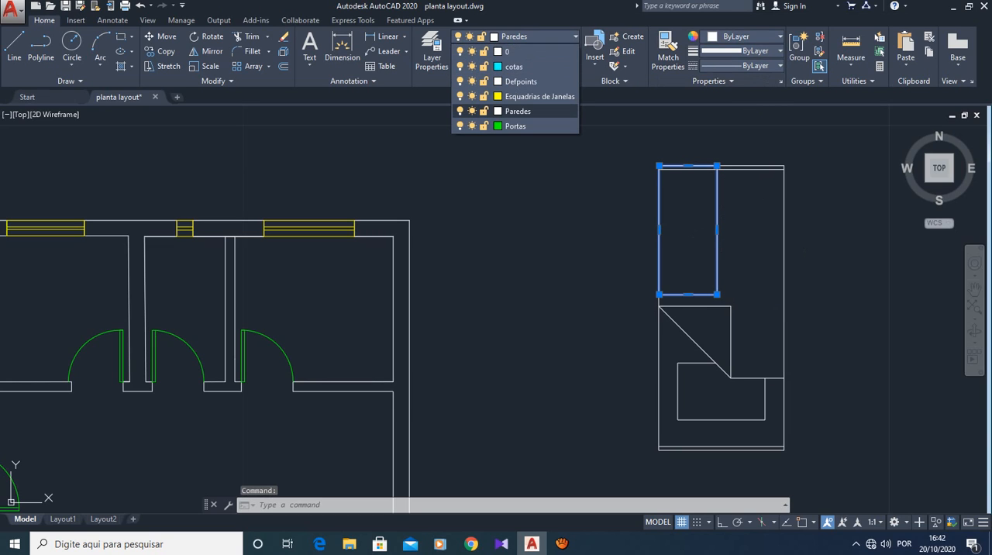
{"action": "left_click", "coordinate": [514, 66]}
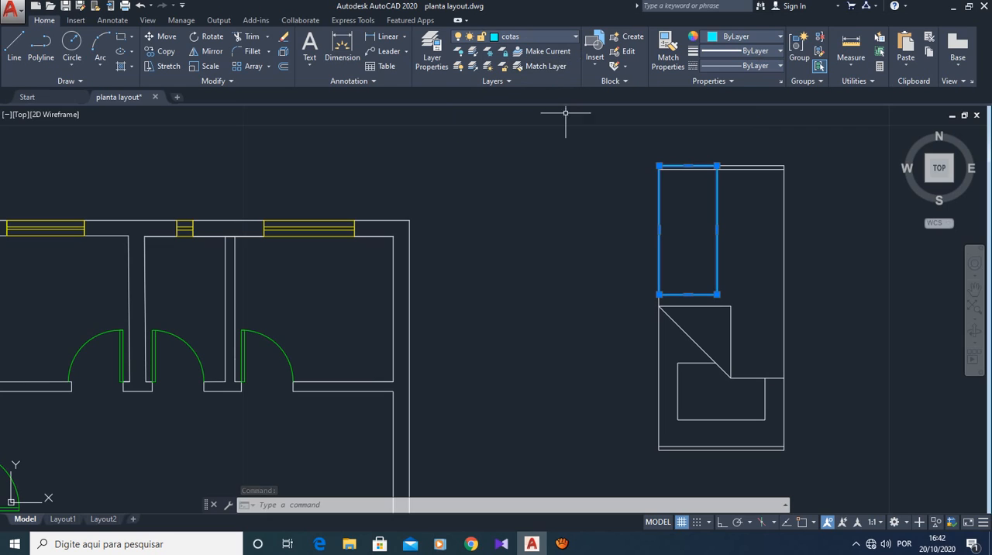
{"action": "key", "text": "Escape"}
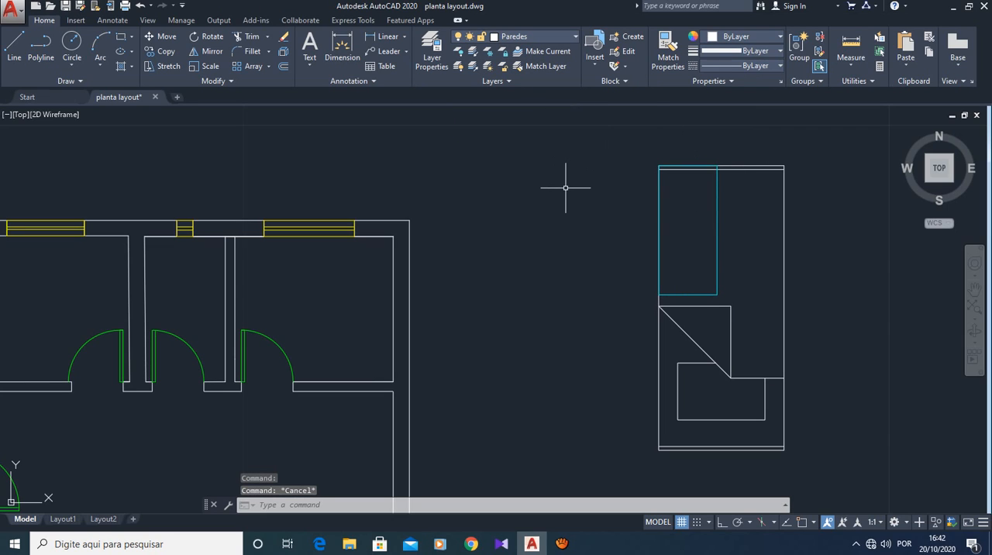
{"action": "key", "text": "Escape"}
{"action": "key", "text": "Escape"}
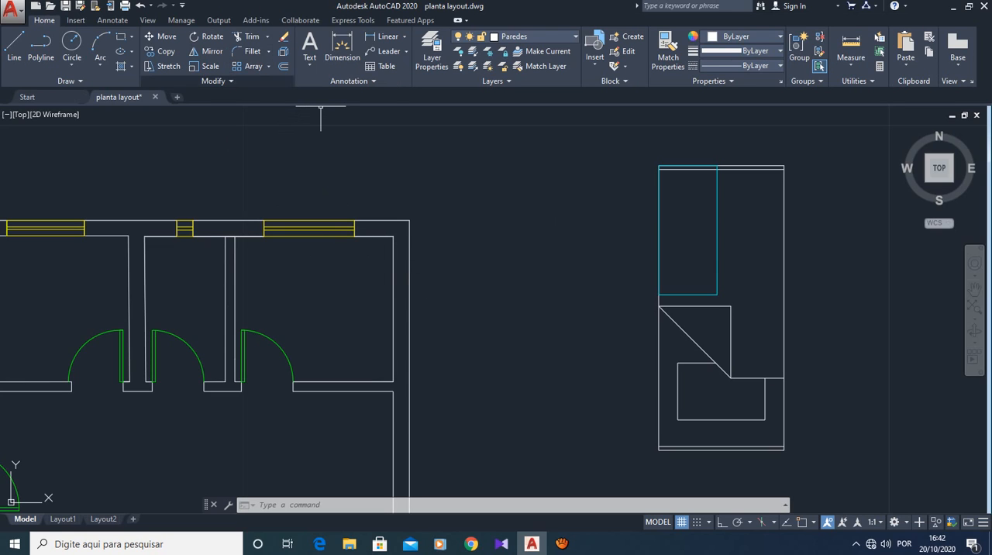
- Scale the bed drawing by about 0.45 from its upper-left corner to fit the cyan reference rectangle
{"action": "left_click", "coordinate": [205, 66]}
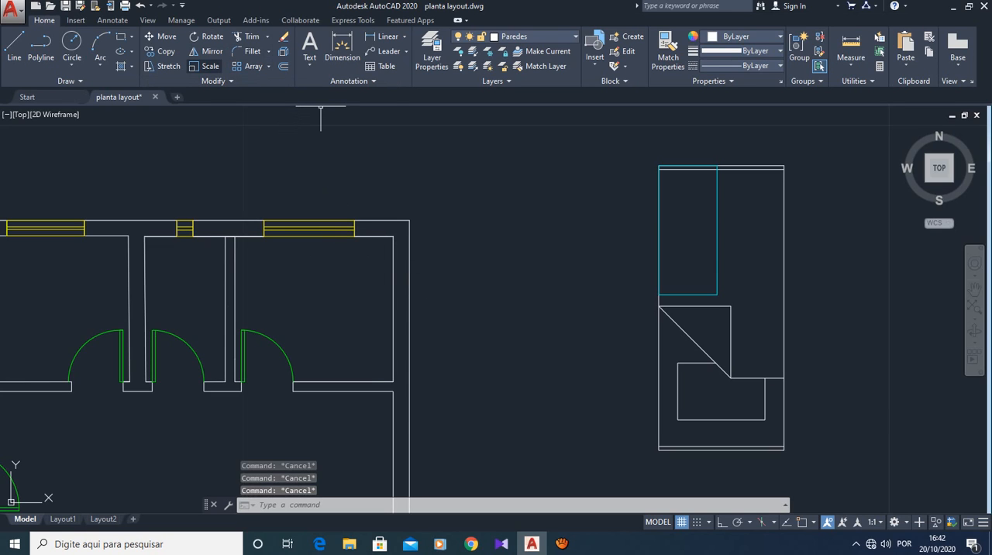
{"action": "left_click", "coordinate": [752, 167]}
{"action": "left_click", "coordinate": [753, 166]}
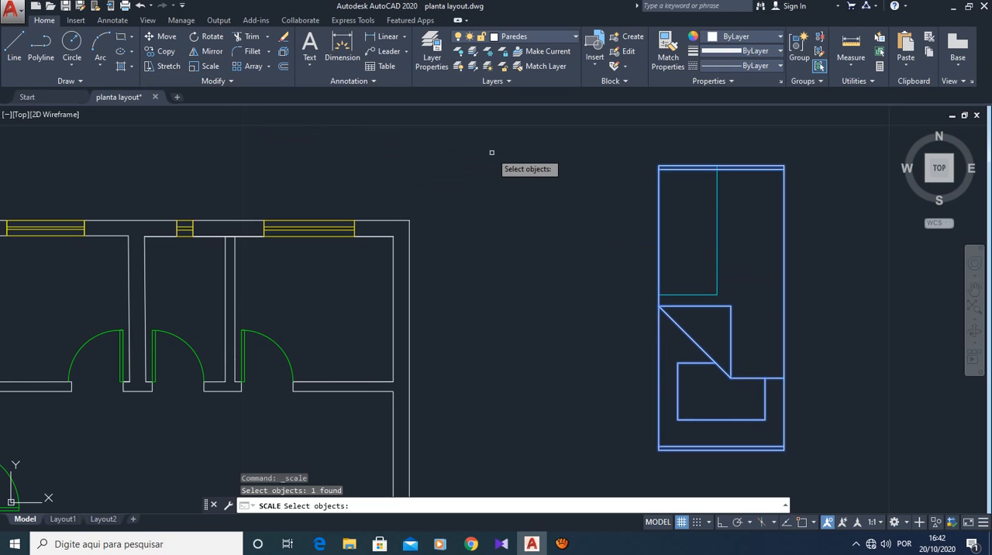
{"action": "key", "text": "Return"}
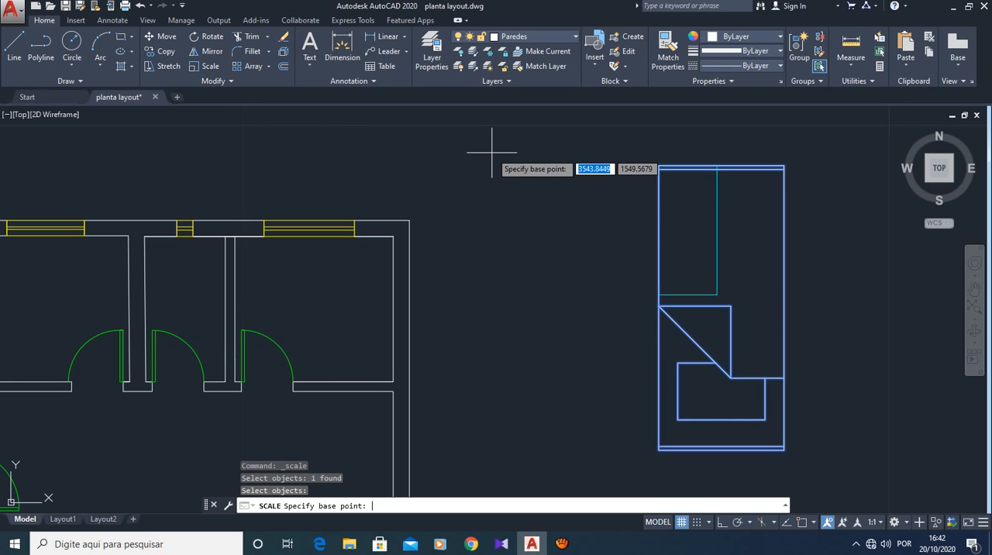
{"action": "left_click", "coordinate": [659, 166]}
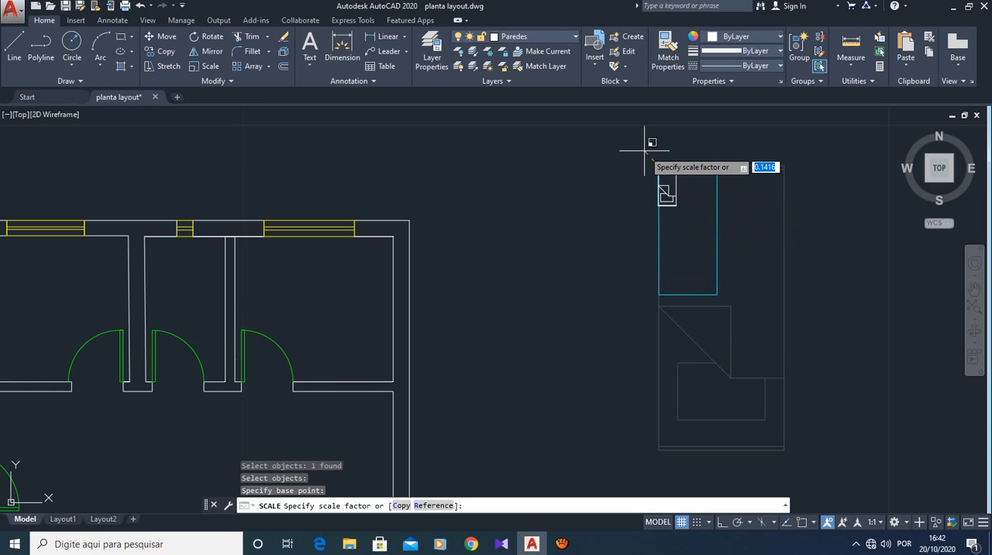
{"action": "left_click", "coordinate": [690, 221]}
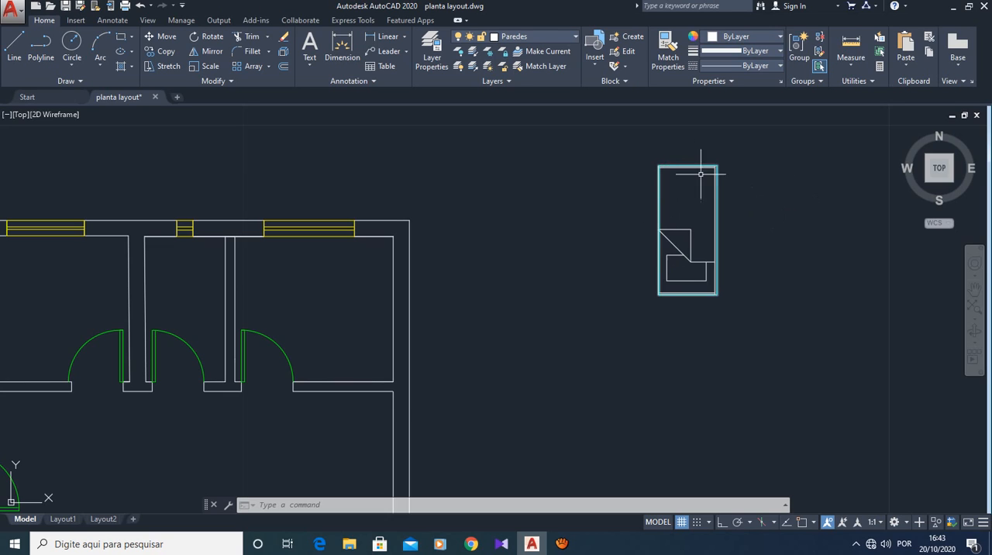
- Move the scaled bed drawing so its upper-left corner sits exactly on the cyan rectangle's upper-left corner
{"action": "scroll", "coordinate": [686, 165], "scroll_direction": "up", "scroll_amount": 4}
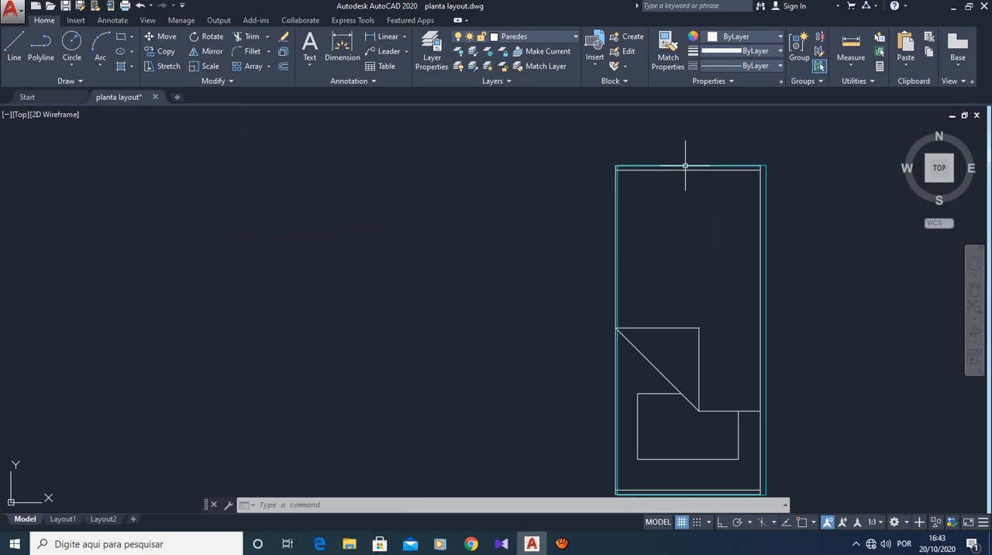
{"action": "scroll", "coordinate": [685, 165], "scroll_direction": "up", "scroll_amount": 4}
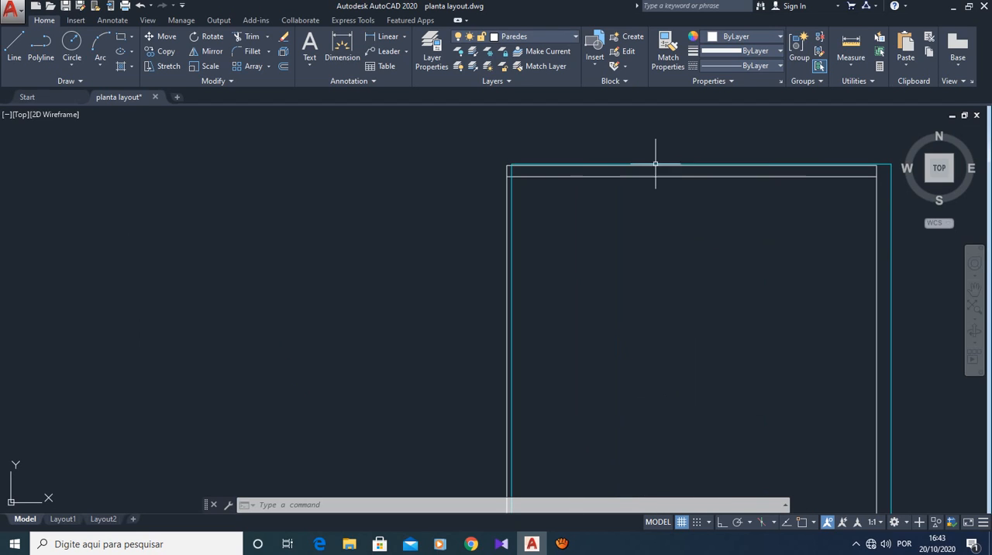
{"action": "scroll", "coordinate": [675, 215], "scroll_direction": "down", "scroll_amount": 2}
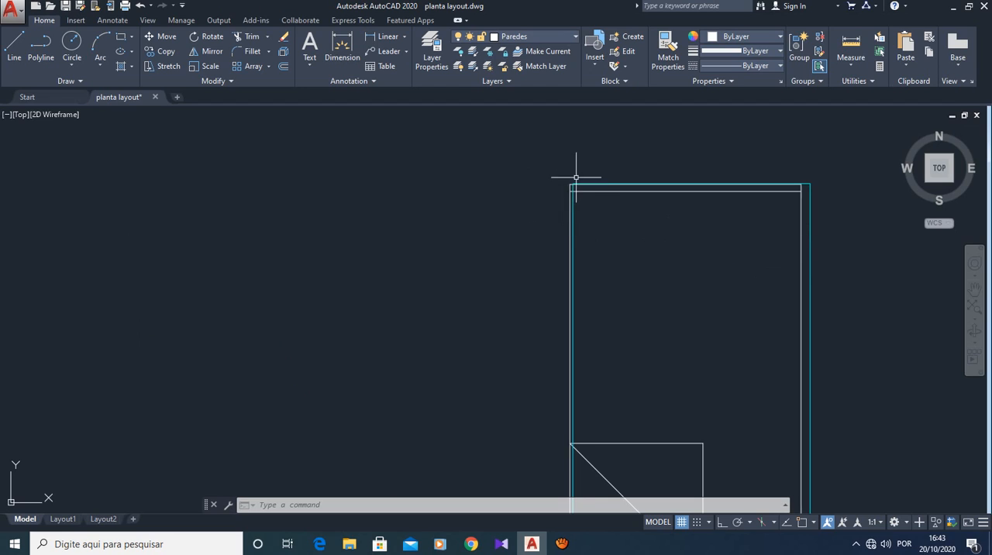
{"action": "scroll", "coordinate": [578, 180], "scroll_direction": "up", "scroll_amount": 3}
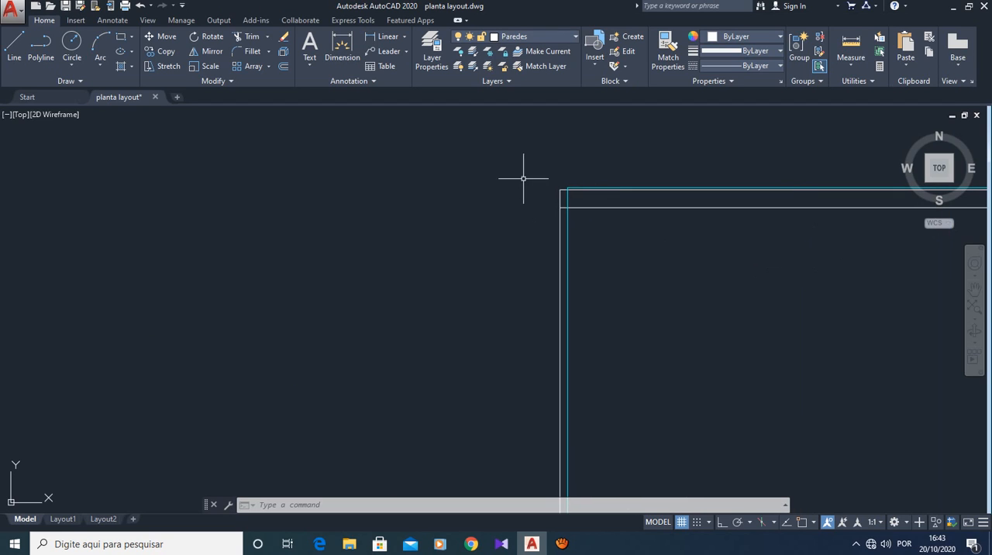
{"action": "key", "text": "Escape"}
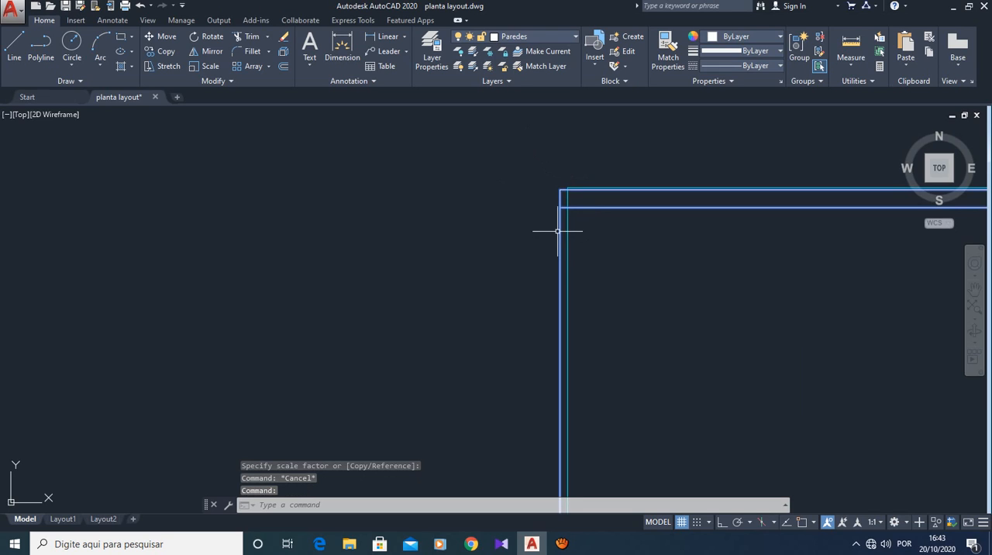
{"action": "key", "text": "Escape"}
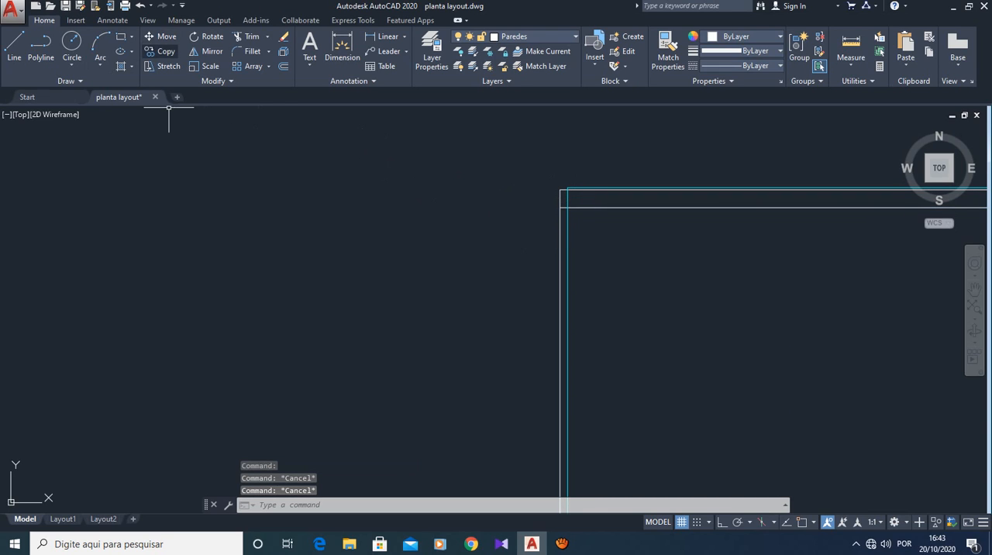
{"action": "left_click", "coordinate": [162, 36]}
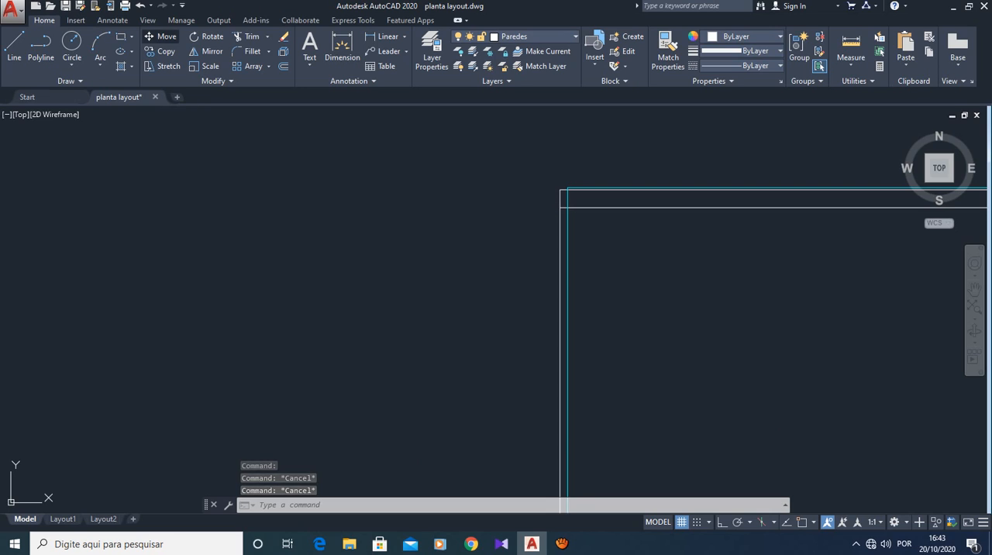
{"action": "left_click", "coordinate": [559, 223]}
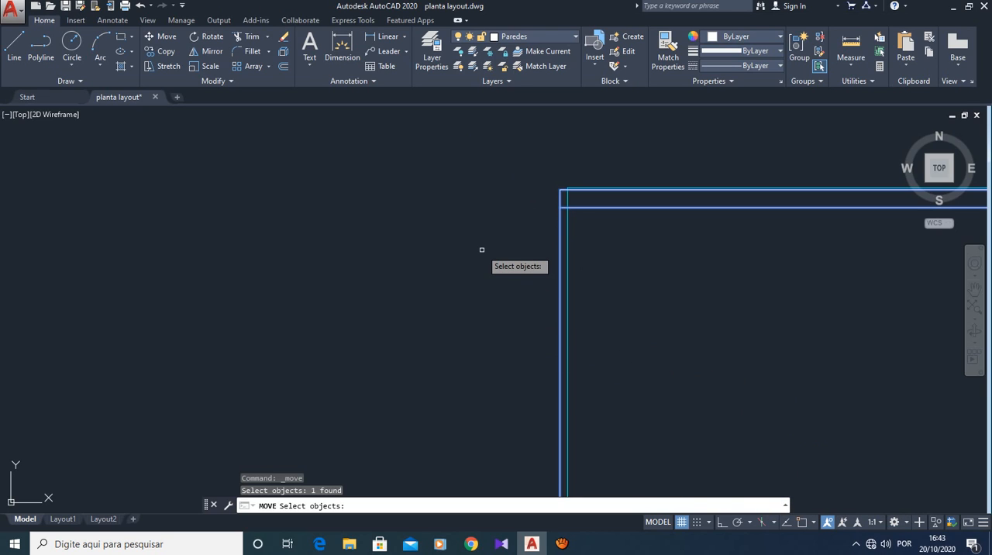
{"action": "key", "text": "Return"}
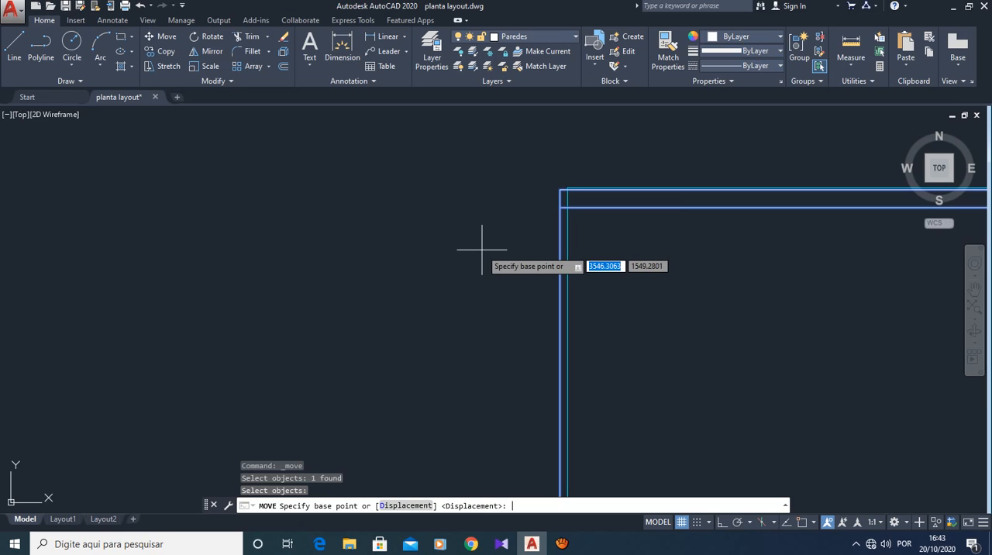
{"action": "left_click", "coordinate": [560, 188]}
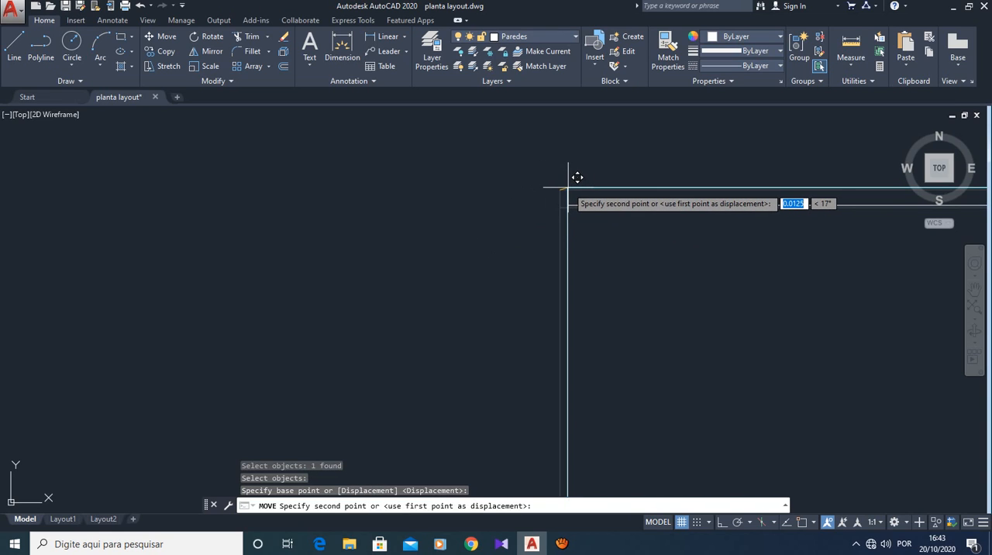
{"action": "left_click", "coordinate": [569, 188]}
- Examine how the bed drawing's outer edges line up with the cyan rectangle's right, lower and upper edges
{"action": "scroll", "coordinate": [786, 344], "scroll_direction": "down", "scroll_amount": 3}
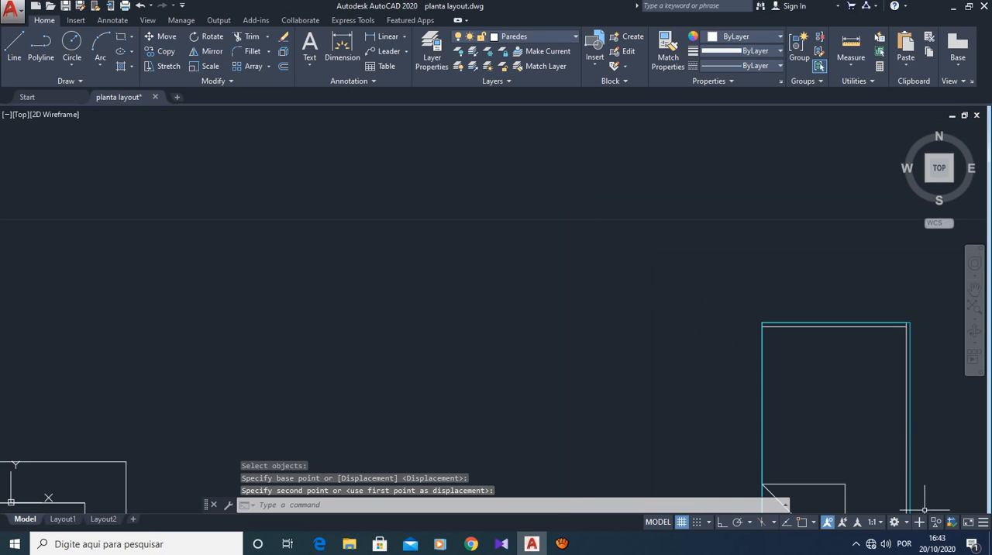
{"action": "scroll", "coordinate": [923, 496], "scroll_direction": "up", "scroll_amount": 6}
{"action": "scroll", "coordinate": [926, 472], "scroll_direction": "down", "scroll_amount": 6}
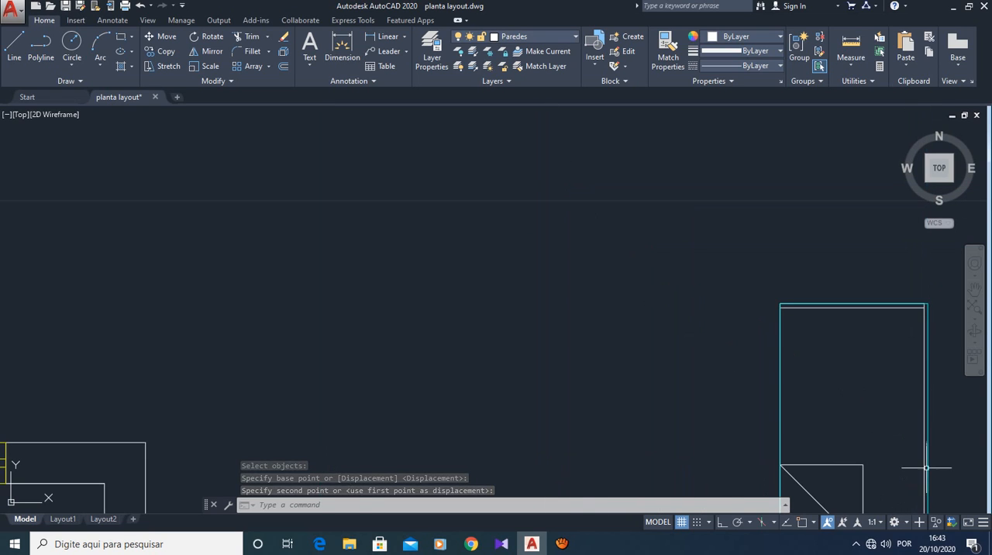
{"action": "mouse_move", "coordinate": [908, 464]}
{"action": "middle_mouse_down"}
{"action": "mouse_move", "coordinate": [840, 439]}
{"action": "mouse_move", "coordinate": [706, 296]}
{"action": "middle_mouse_up"}
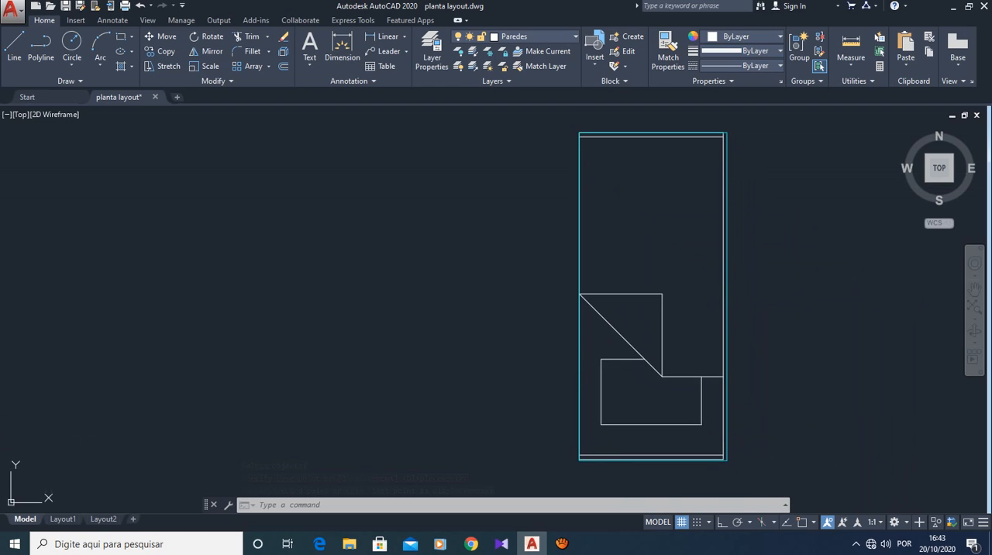
{"action": "scroll", "coordinate": [611, 136], "scroll_direction": "up", "scroll_amount": 4}
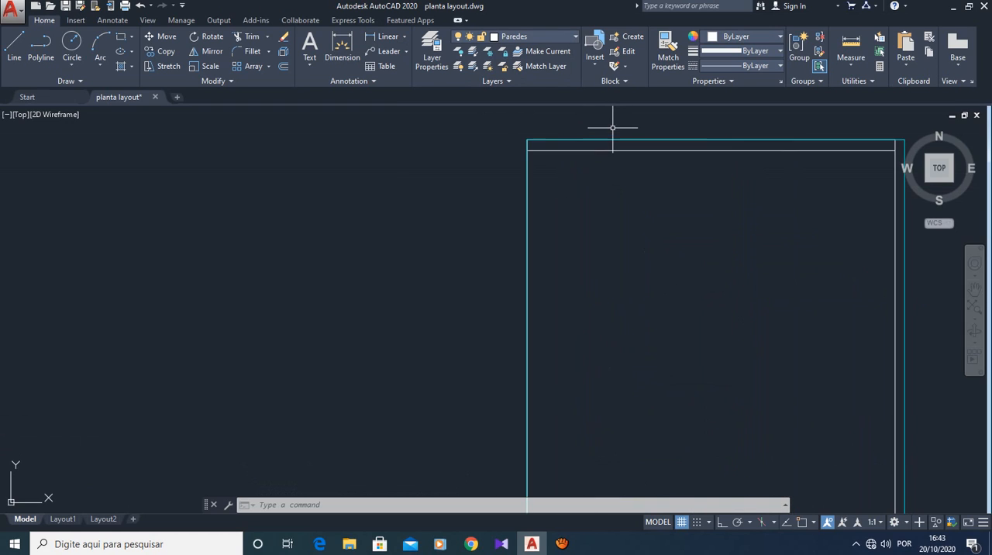
{"action": "scroll", "coordinate": [649, 176], "scroll_direction": "down", "scroll_amount": 2}
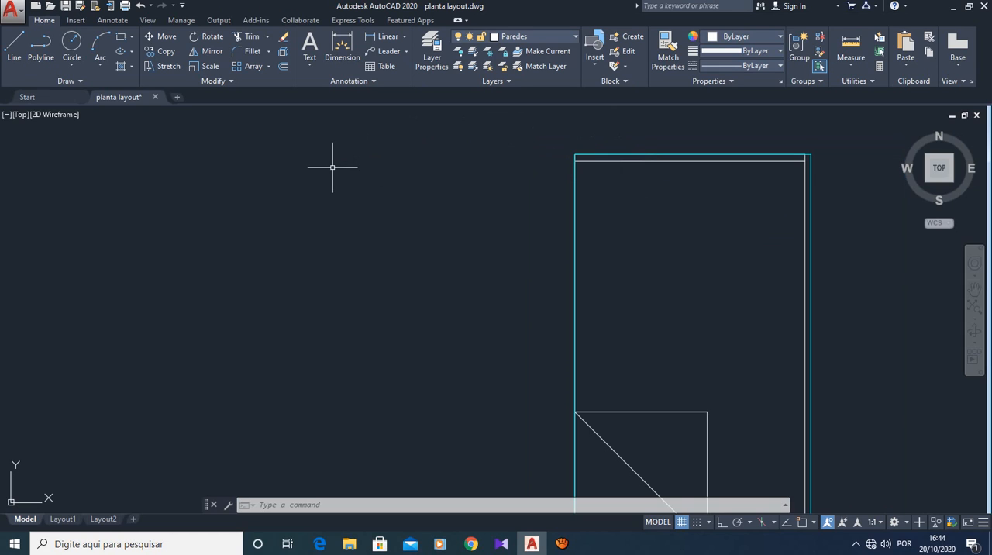
{"action": "key", "text": "Escape"}
{"action": "key", "text": "Escape"}
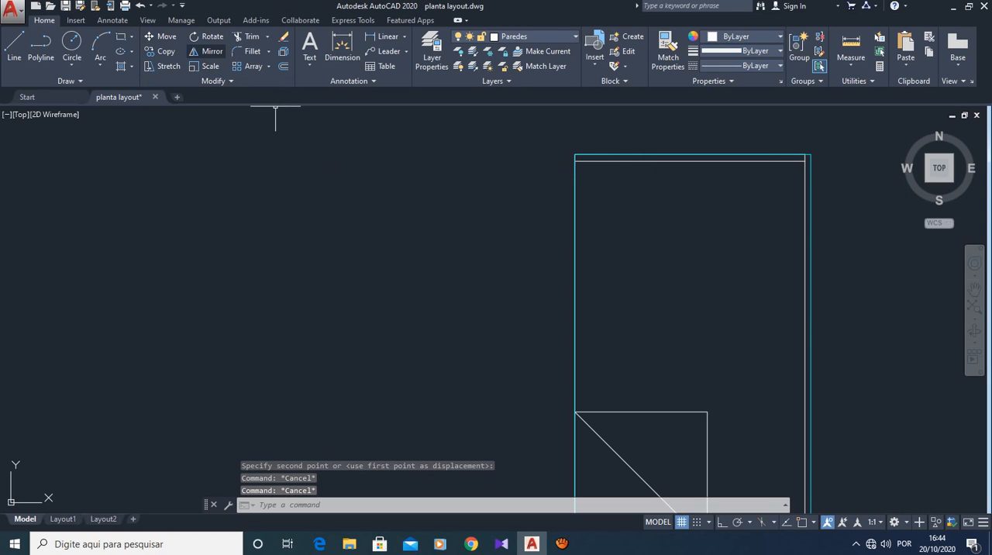
- Scale the bed drawing by about 1.013 from its upper-left corner to close the gap to the cyan rectangle's right edge
{"action": "left_click", "coordinate": [205, 66]}
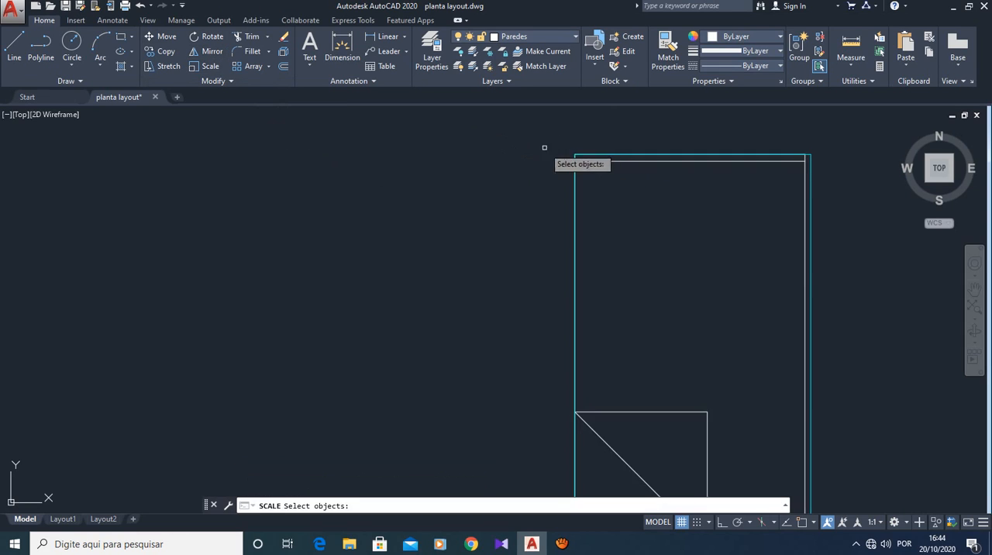
{"action": "left_click", "coordinate": [580, 162]}
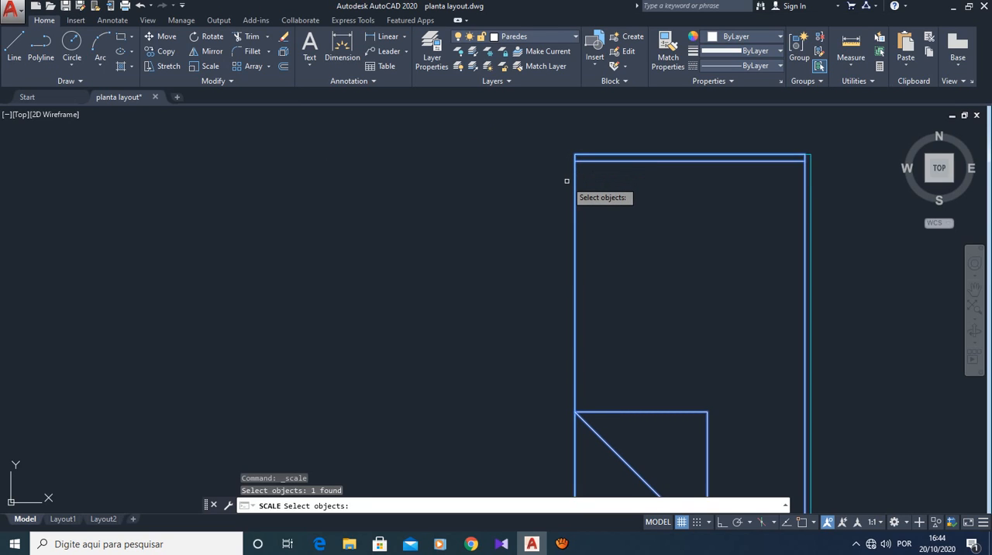
{"action": "key", "text": "Return"}
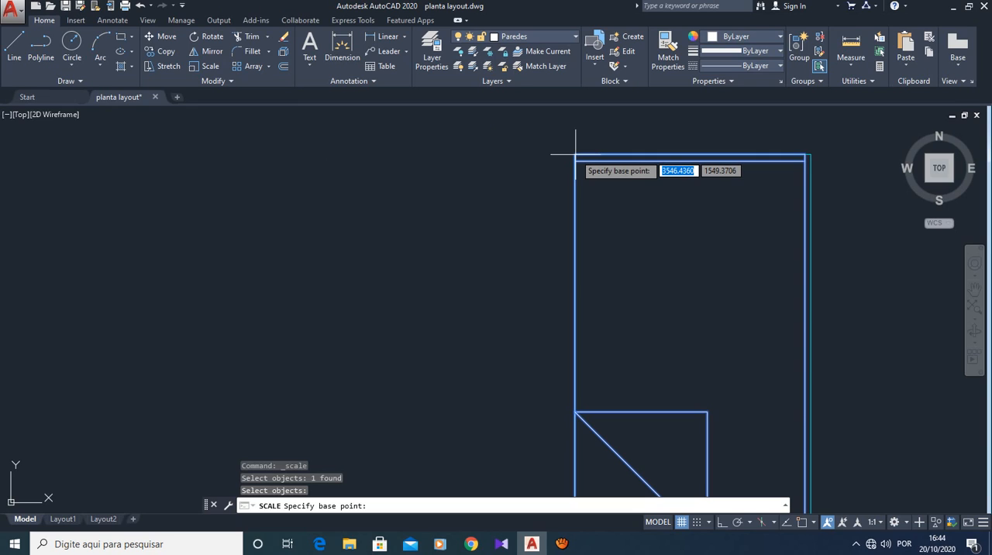
{"action": "scroll", "coordinate": [575, 154], "scroll_direction": "up", "scroll_amount": 3}
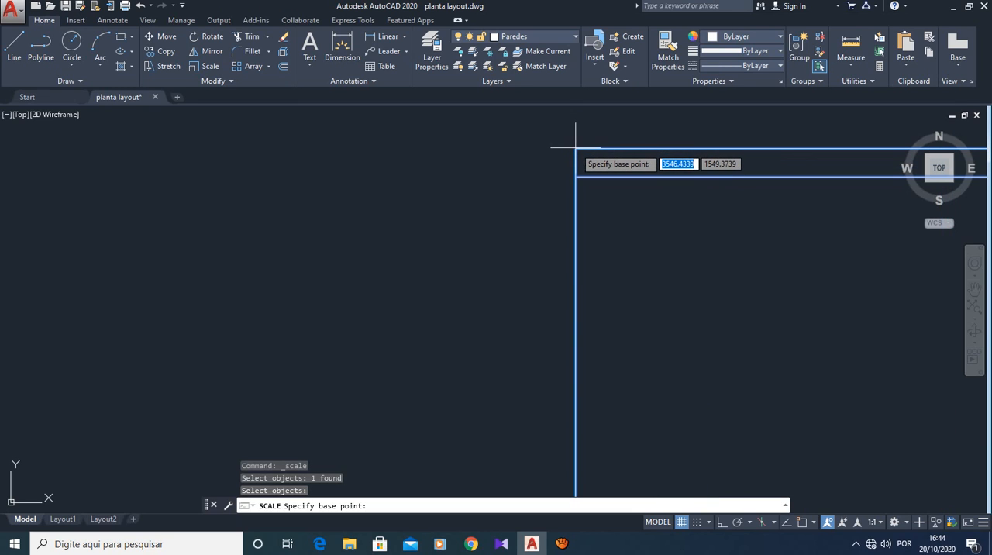
{"action": "left_click", "coordinate": [576, 147]}
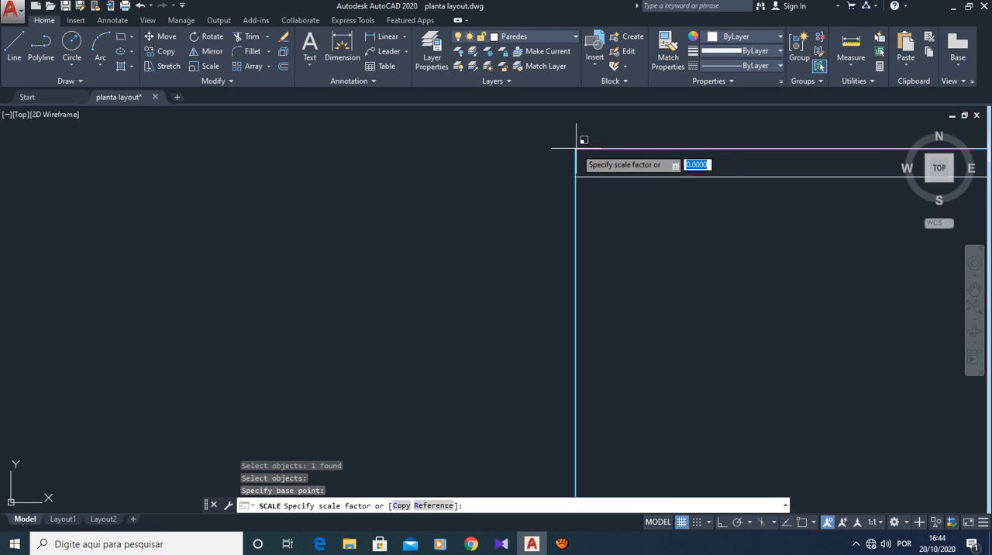
{"action": "scroll", "coordinate": [576, 148], "scroll_direction": "down", "scroll_amount": 3}
{"action": "scroll", "coordinate": [704, 204], "scroll_direction": "down", "scroll_amount": 2}
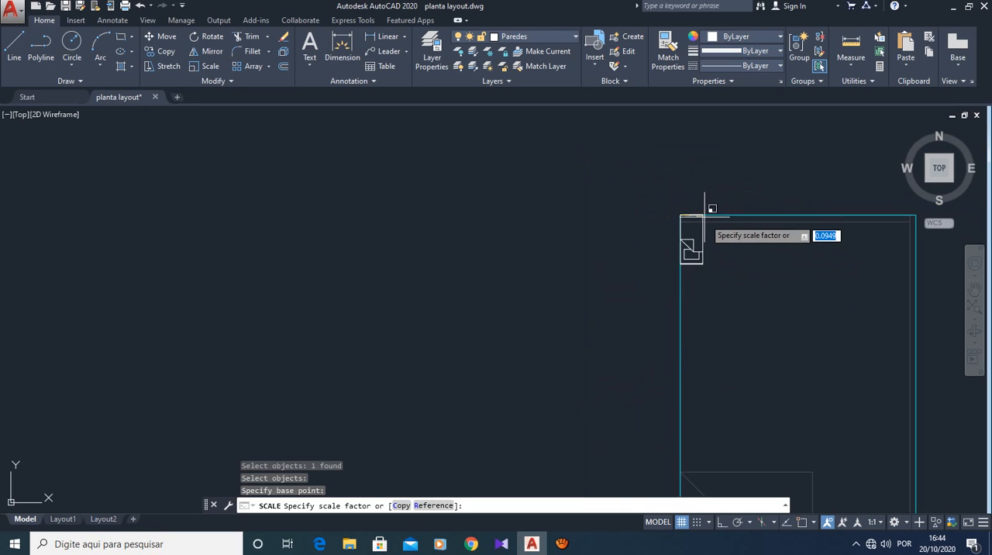
{"action": "scroll", "coordinate": [789, 329], "scroll_direction": "down", "scroll_amount": 2}
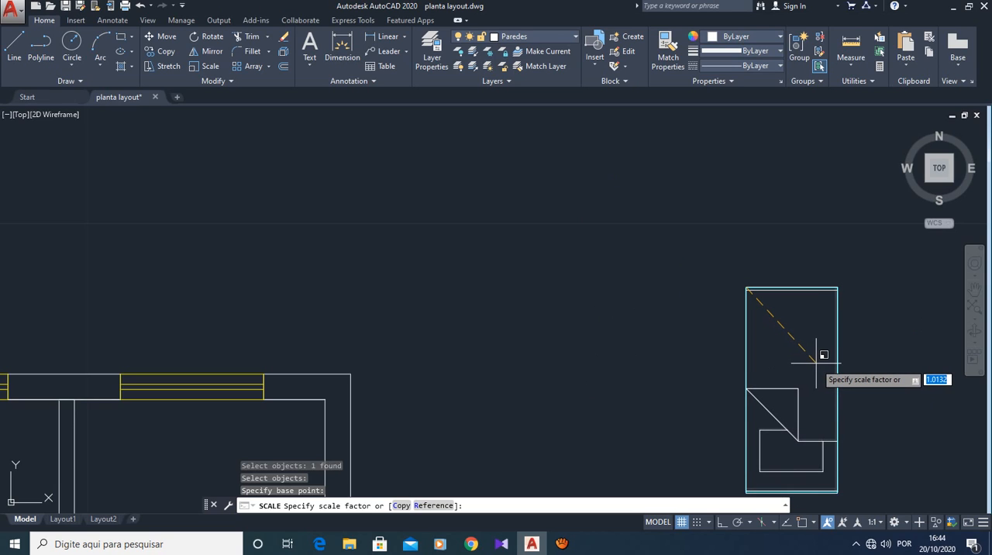
{"action": "left_click", "coordinate": [816, 362]}
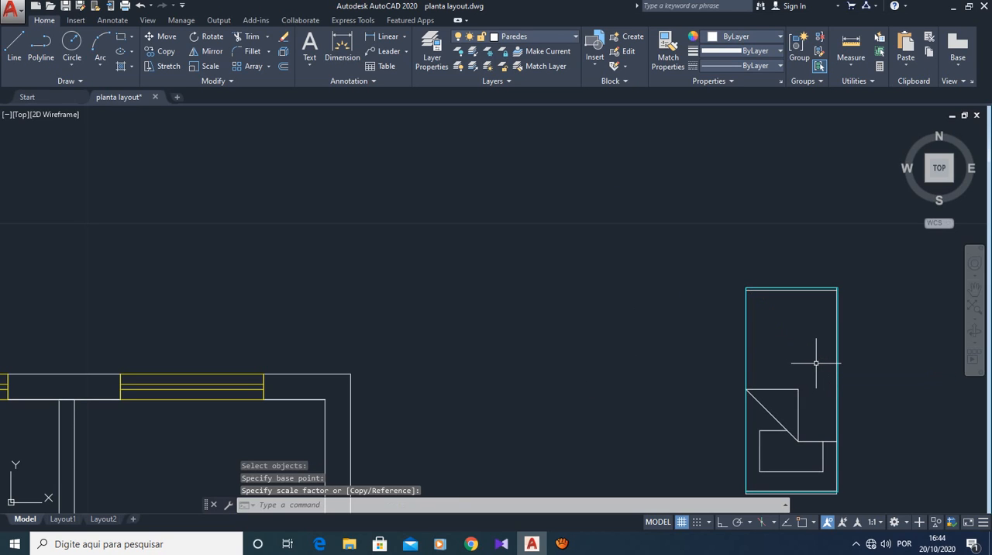
{"action": "scroll", "coordinate": [806, 404], "scroll_direction": "down", "scroll_amount": 1}
{"action": "scroll", "coordinate": [820, 402], "scroll_direction": "up", "scroll_amount": 1}
{"action": "scroll", "coordinate": [820, 402], "scroll_direction": "up", "scroll_amount": 2}
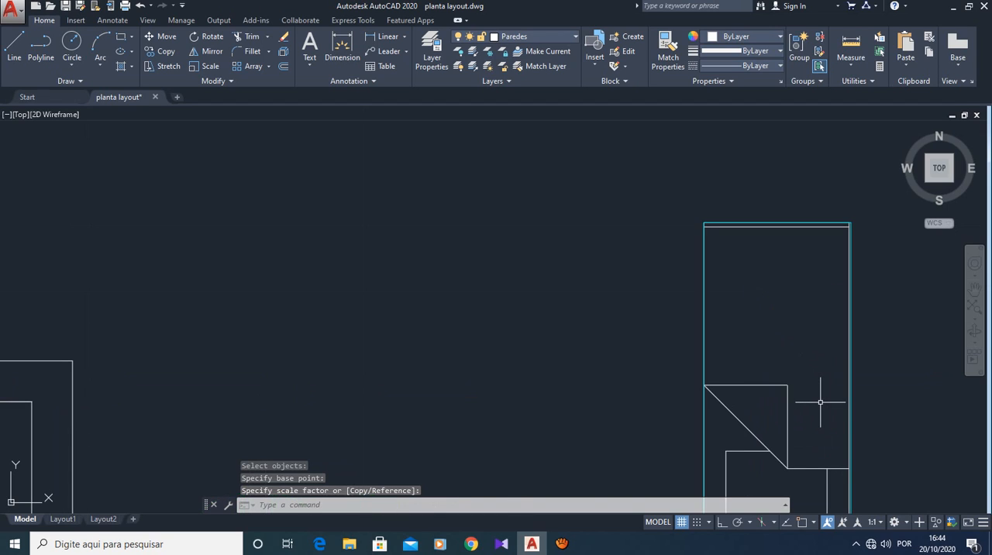
- Examine the scaled bed's fit against the cyan reference rectangle and its size relative to the floor plan
{"action": "scroll", "coordinate": [820, 402], "scroll_direction": "down", "scroll_amount": 2}
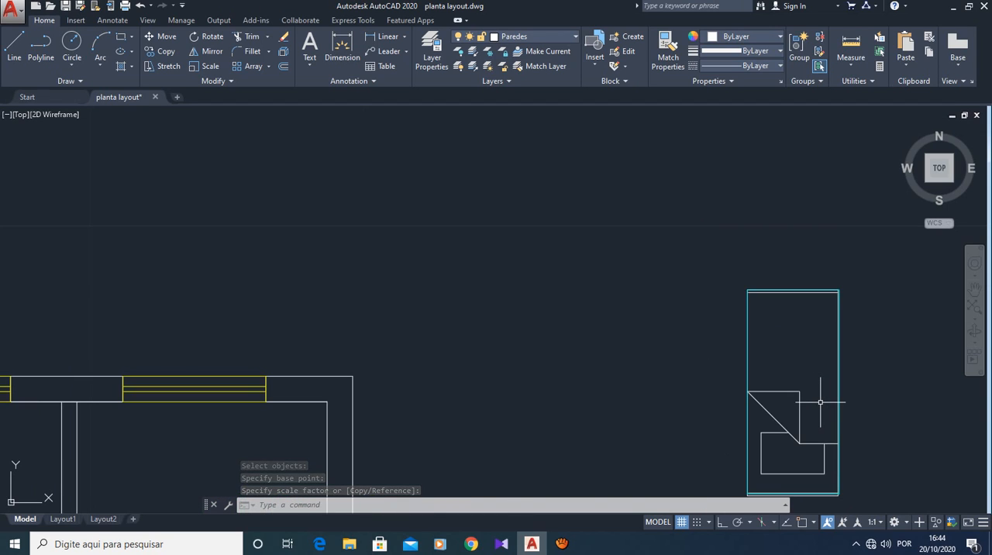
{"action": "scroll", "coordinate": [820, 401], "scroll_direction": "down", "scroll_amount": 1}
{"action": "scroll", "coordinate": [820, 401], "scroll_direction": "up", "scroll_amount": 2}
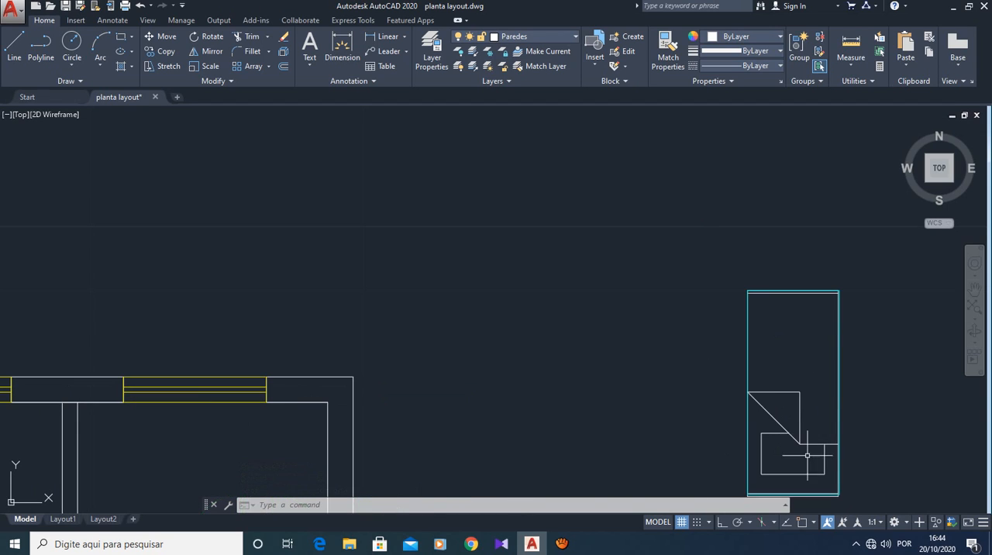
{"action": "scroll", "coordinate": [839, 410], "scroll_direction": "down", "scroll_amount": 2}
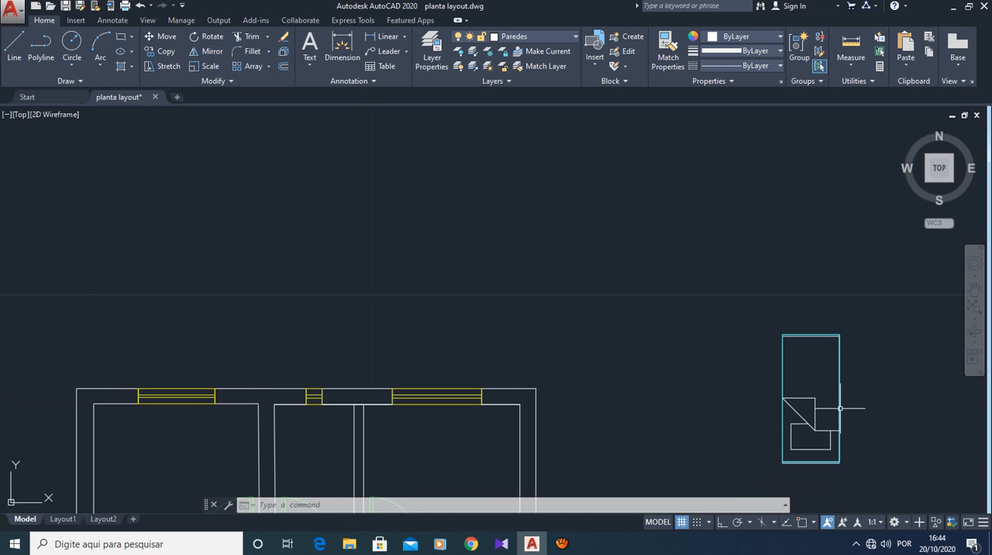
{"action": "mouse_move", "coordinate": [836, 431]}
{"action": "middle_mouse_down"}
{"action": "mouse_move", "coordinate": [704, 367]}
{"action": "mouse_move", "coordinate": [746, 242]}
{"action": "mouse_move", "coordinate": [762, 235]}
{"action": "middle_mouse_up"}
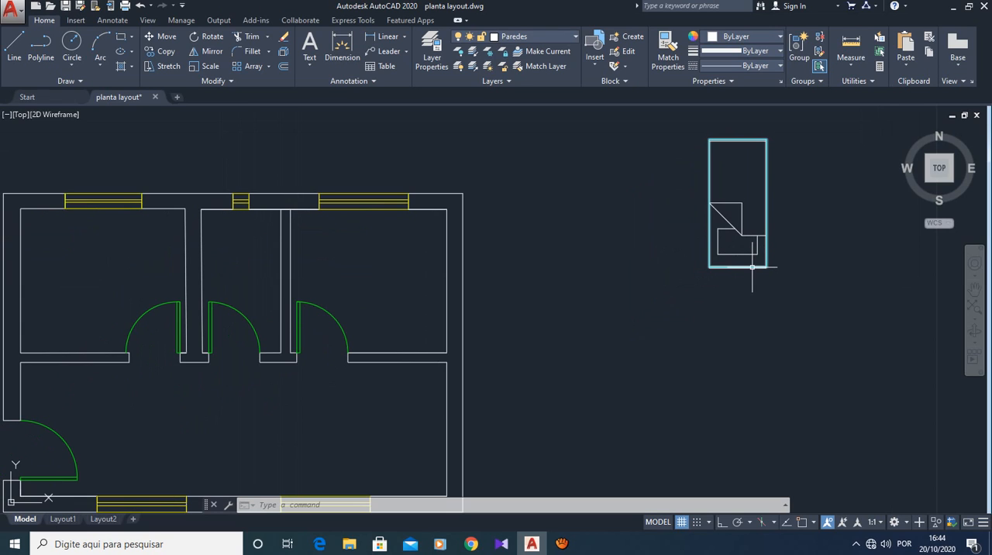
{"action": "scroll", "coordinate": [744, 250], "scroll_direction": "up", "scroll_amount": 2}
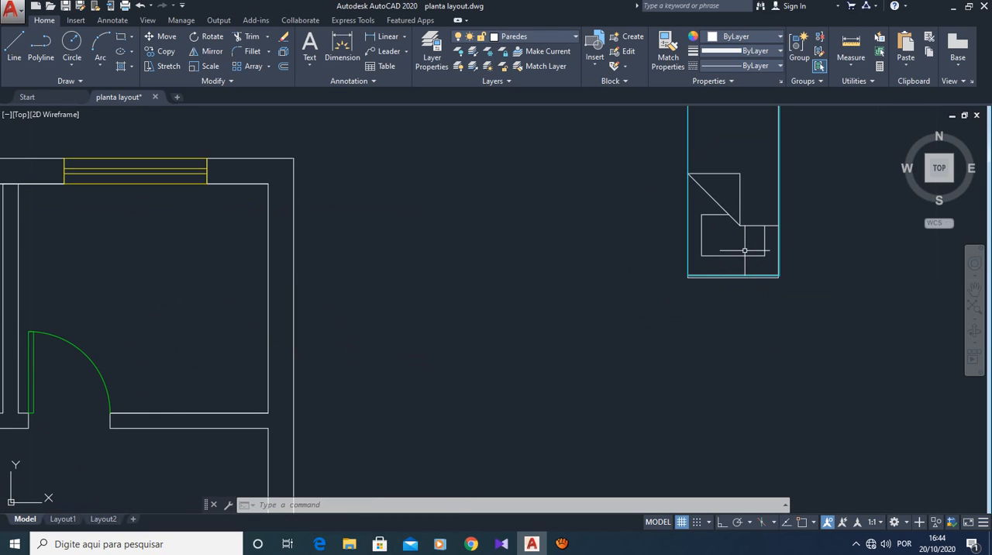
{"action": "scroll", "coordinate": [745, 250], "scroll_direction": "down", "scroll_amount": 2}
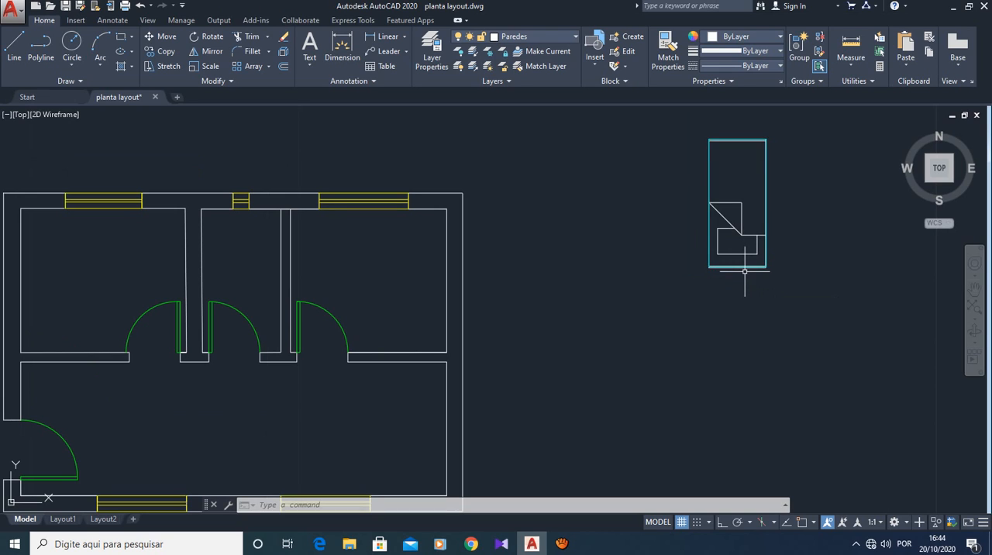
{"action": "left_click", "coordinate": [744, 265]}
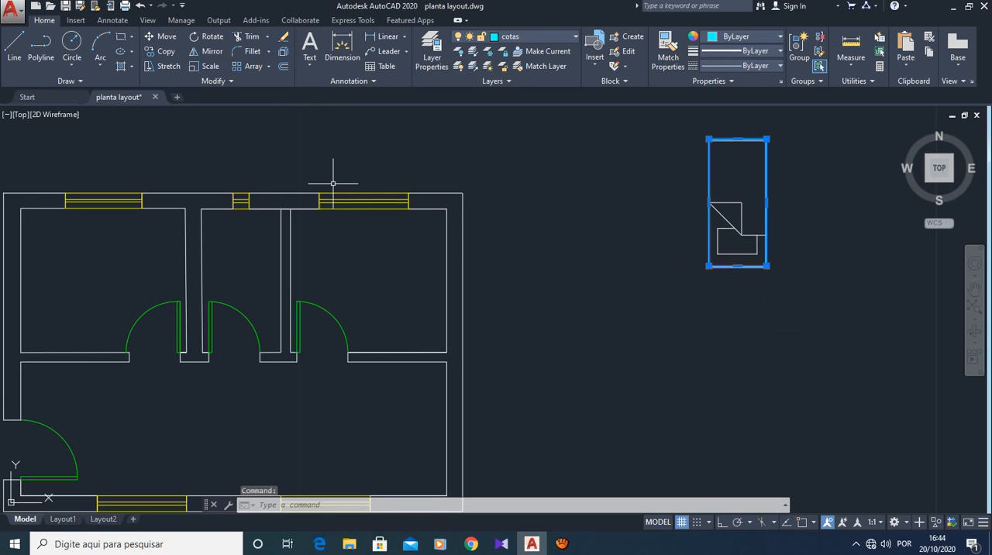
{"action": "scroll", "coordinate": [332, 183], "scroll_direction": "down", "scroll_amount": 2}
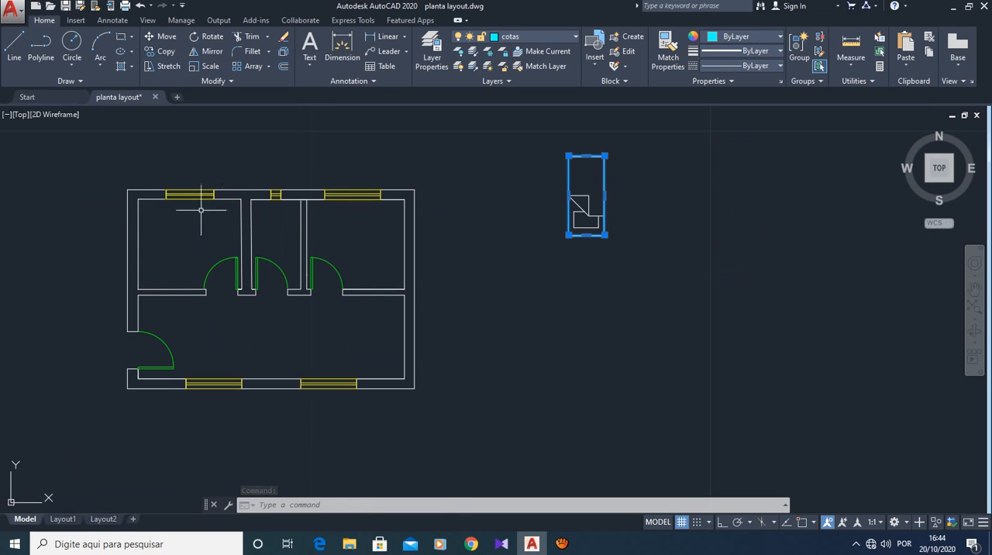
{"action": "key", "text": "Escape"}
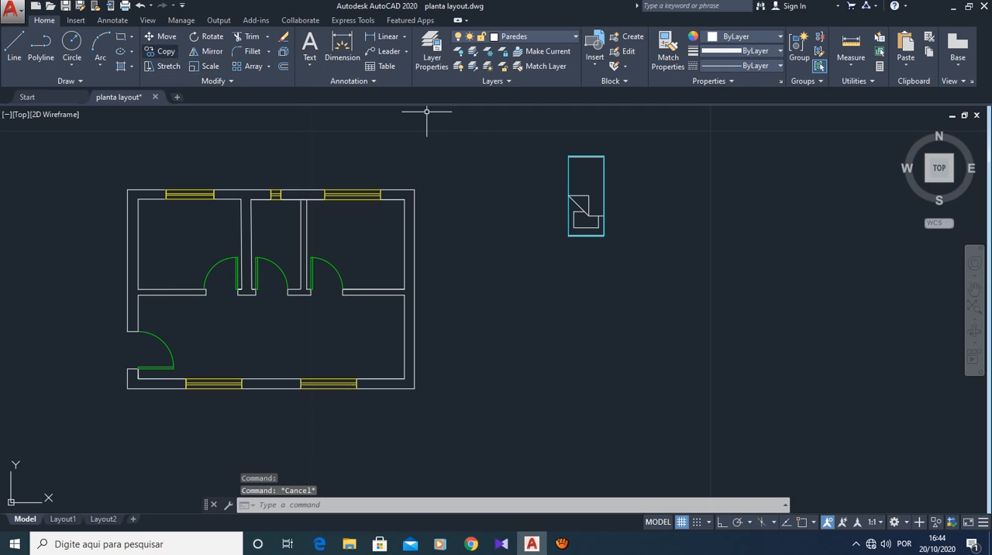
- Move the bed from the reference rectangle into the plan's upper-left bedroom, beside the left wall and close to the lower wall
{"action": "left_click", "coordinate": [162, 37]}
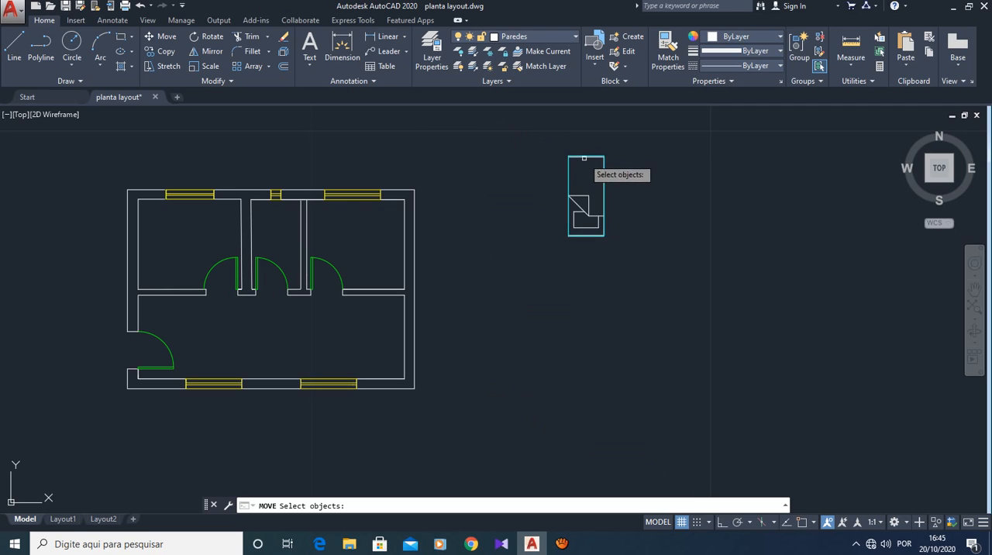
{"action": "left_click", "coordinate": [577, 194]}
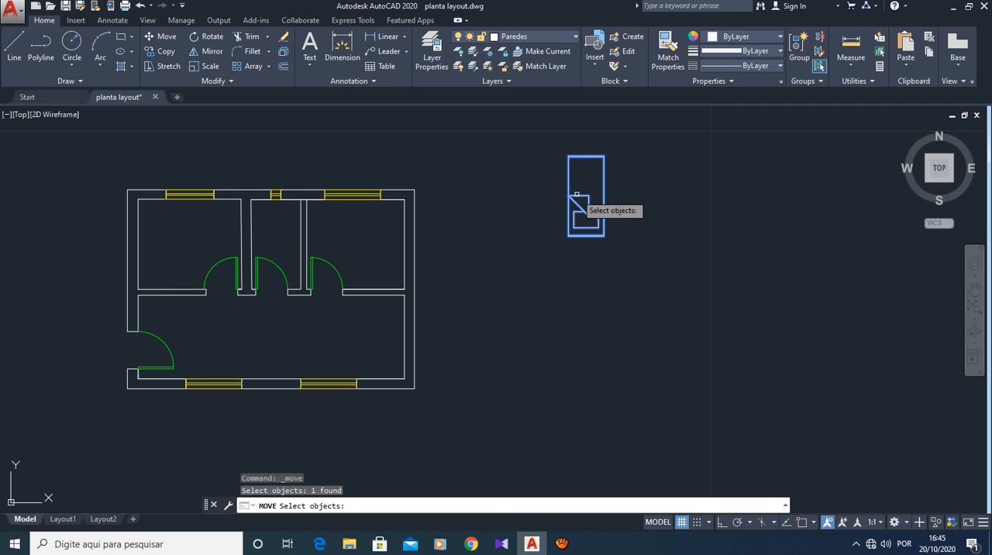
{"action": "key", "text": "Return"}
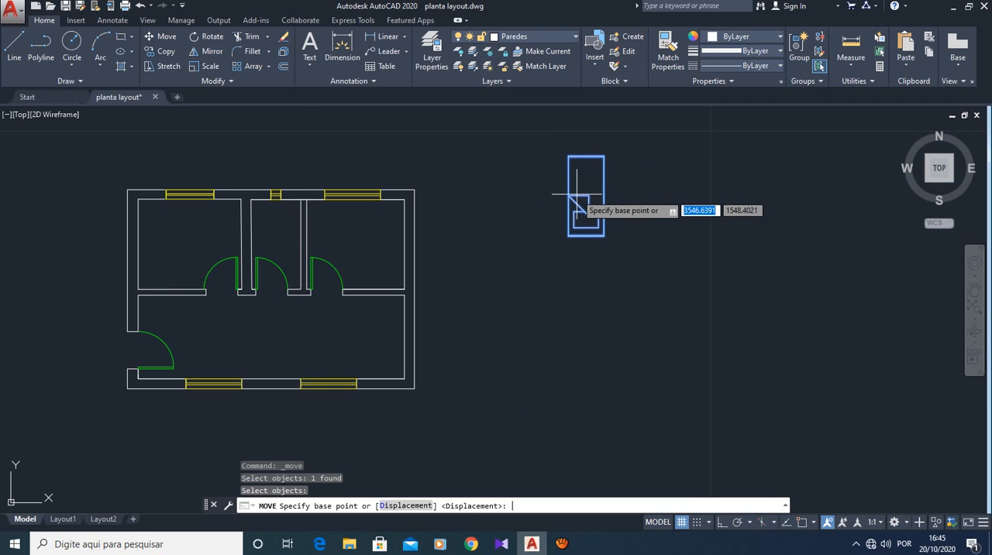
{"action": "left_click", "coordinate": [570, 235]}
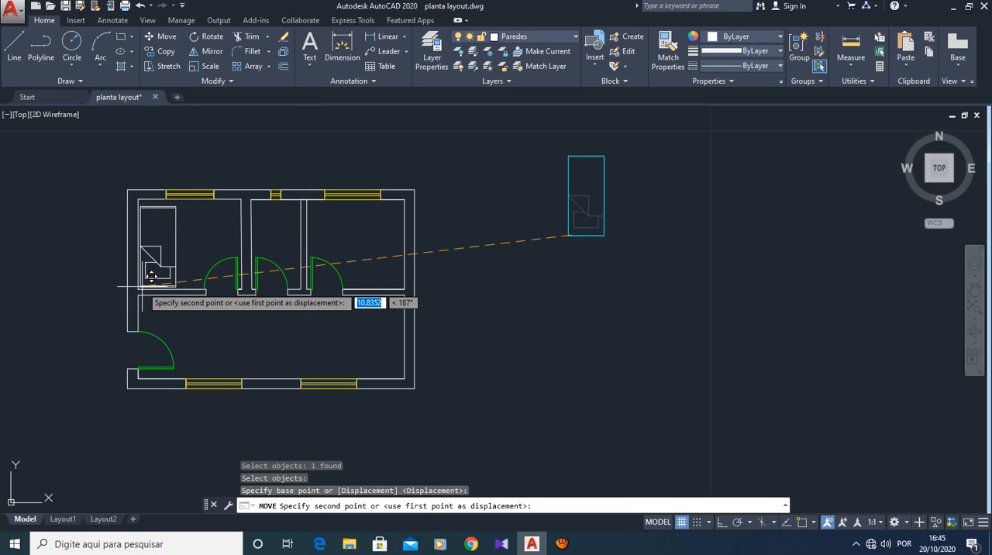
{"action": "left_click", "coordinate": [151, 276]}
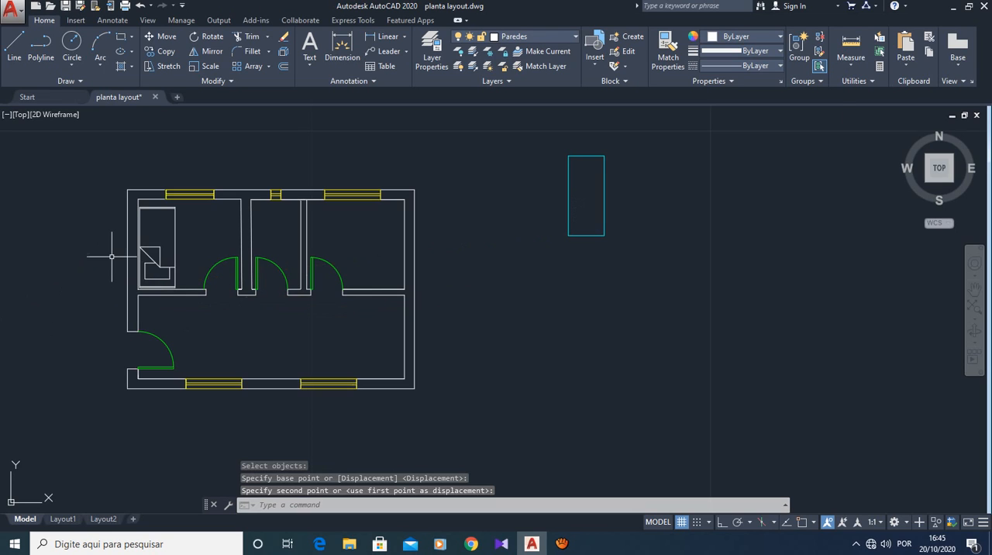
- Measure the bed's length along its left side from the upper-left corner down to the lower edge
{"action": "scroll", "coordinate": [133, 269], "scroll_direction": "up", "scroll_amount": 4}
{"action": "scroll", "coordinate": [271, 224], "scroll_direction": "down", "scroll_amount": 2}
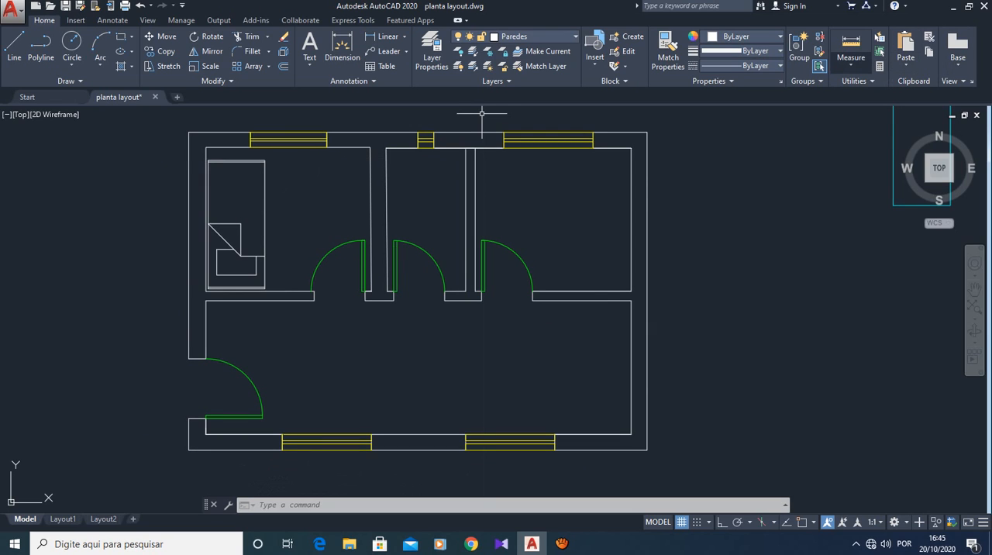
{"action": "left_click", "coordinate": [851, 65]}
{"action": "left_click", "coordinate": [862, 110]}
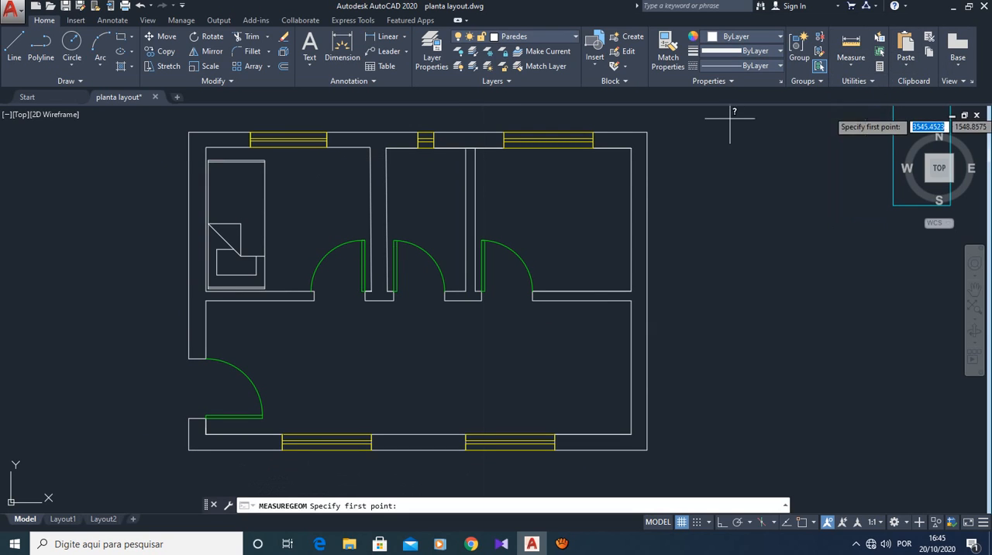
{"action": "scroll", "coordinate": [209, 203], "scroll_direction": "up", "scroll_amount": 2}
{"action": "left_click", "coordinate": [207, 135]}
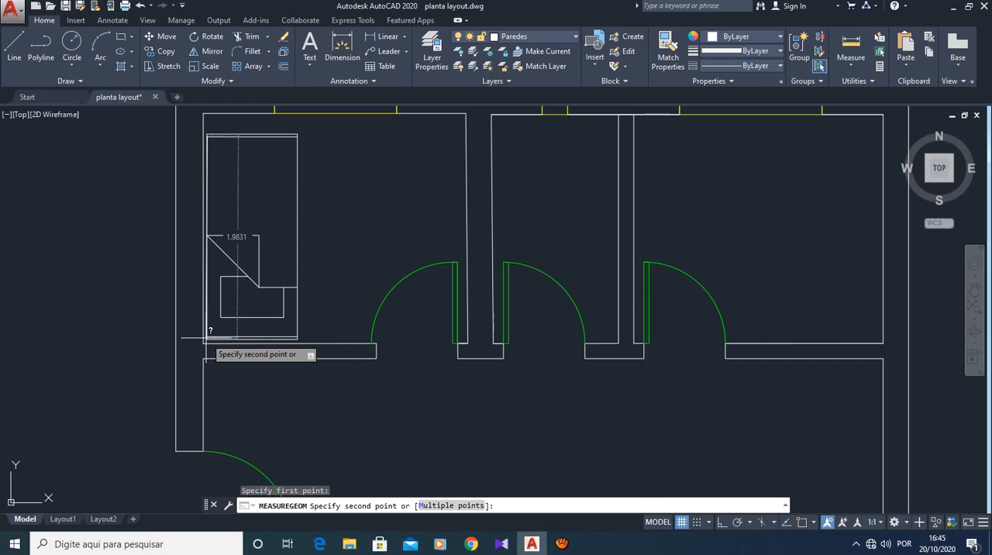
{"action": "key", "text": "Escape"}
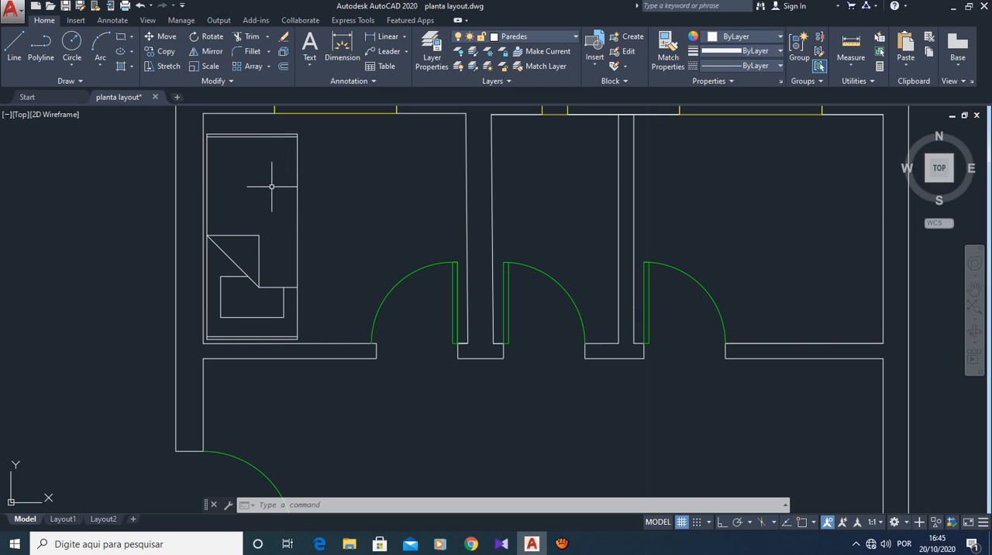
{"action": "scroll", "coordinate": [260, 176], "scroll_direction": "down", "scroll_amount": 2}
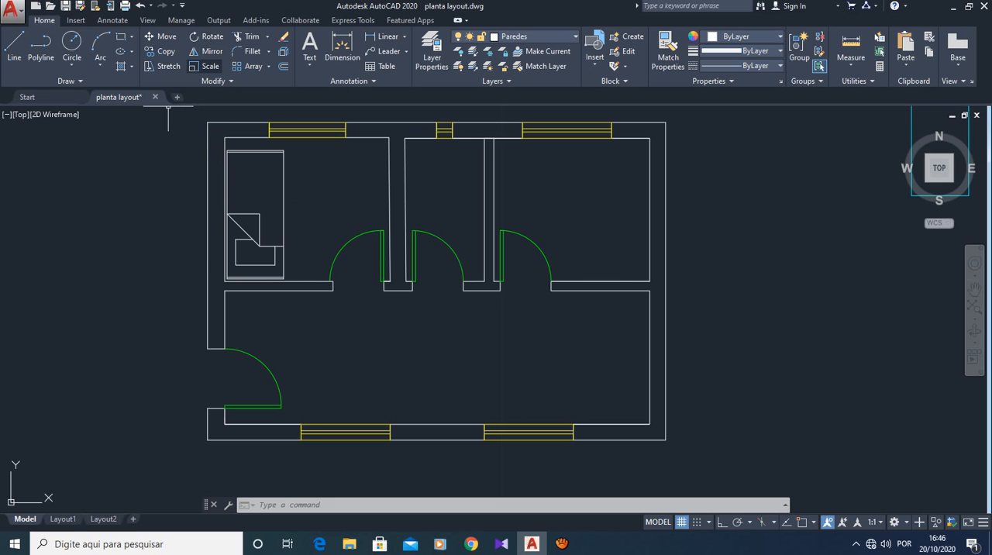
- Rotate the bed 90 degrees counterclockwise about its lower-right corner with Ortho on
{"action": "key", "text": "Escape"}
{"action": "key", "text": "Escape"}
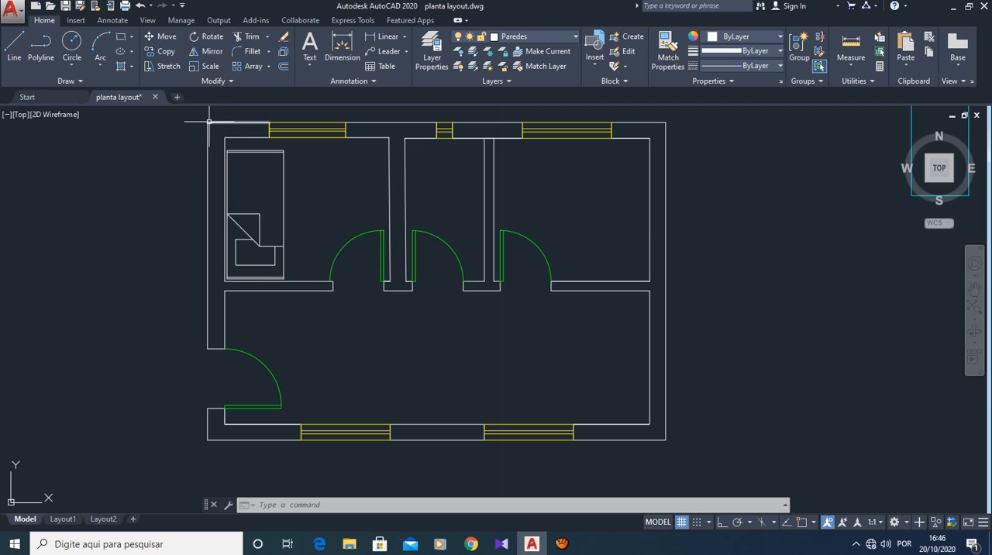
{"action": "key", "text": "Escape"}
{"action": "key", "text": "Escape"}
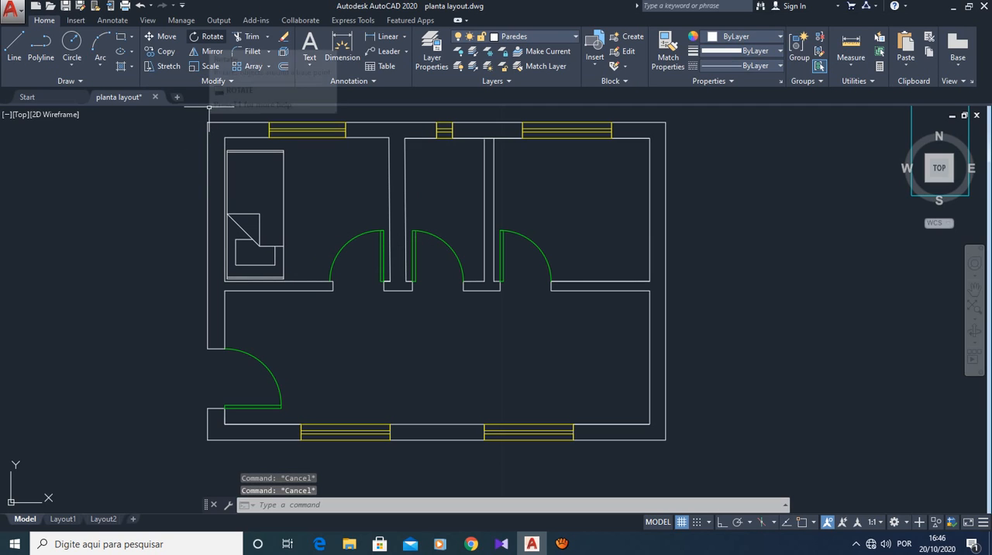
{"action": "left_click", "coordinate": [207, 37]}
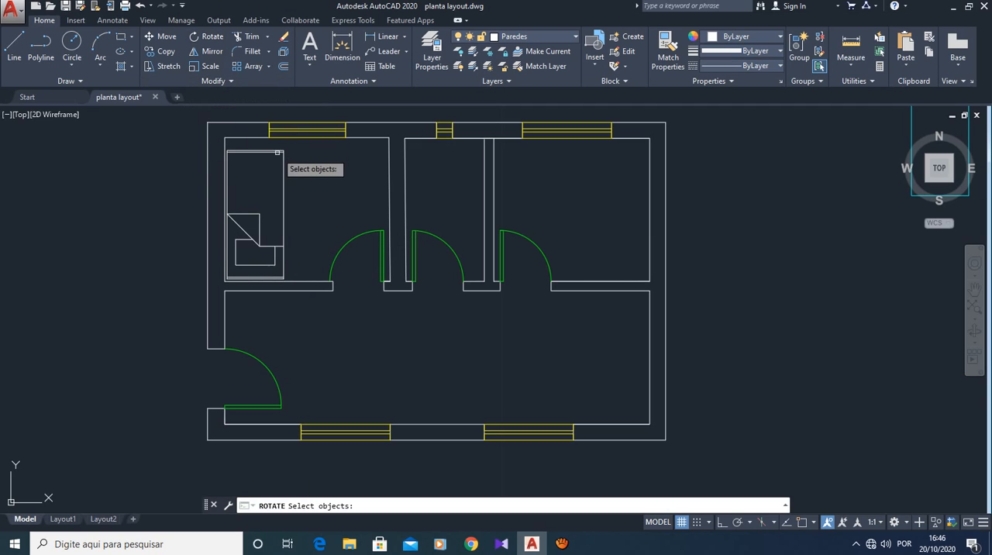
{"action": "left_click", "coordinate": [284, 264]}
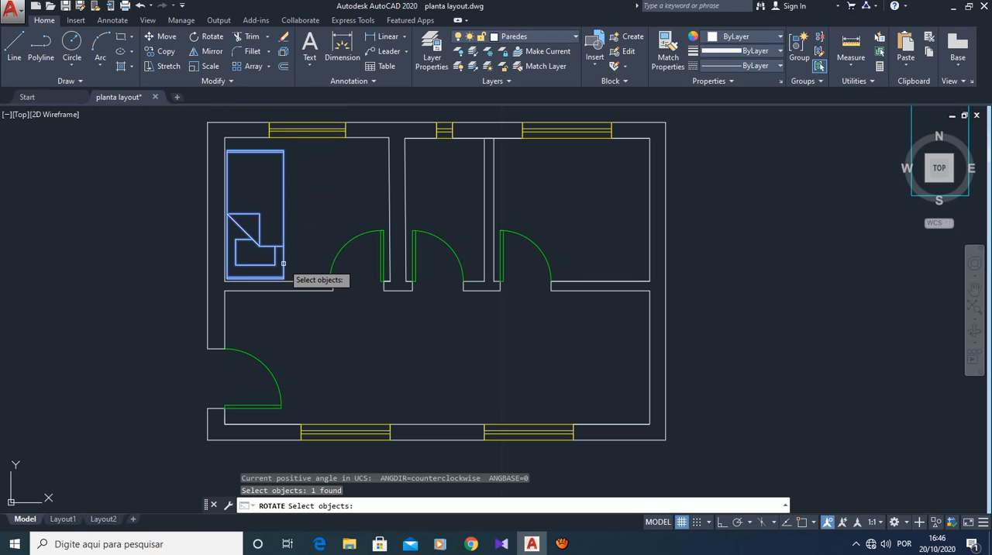
{"action": "key", "text": "Return"}
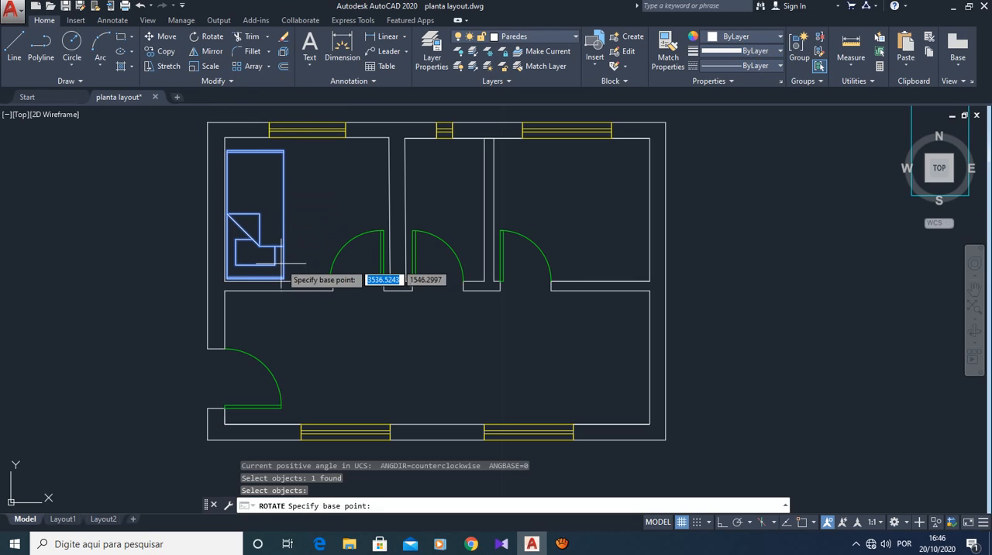
{"action": "left_click", "coordinate": [287, 277]}
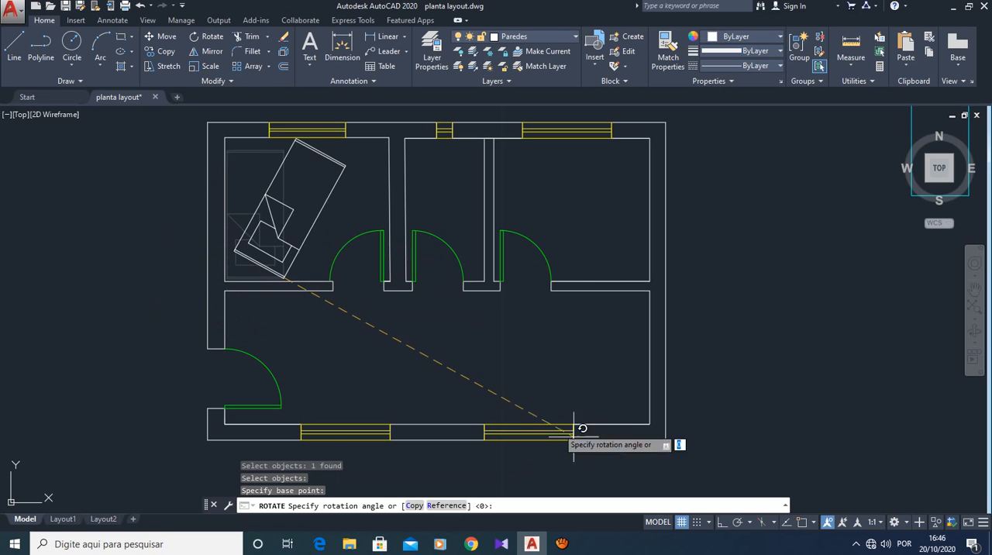
{"action": "key", "text": "F8"}
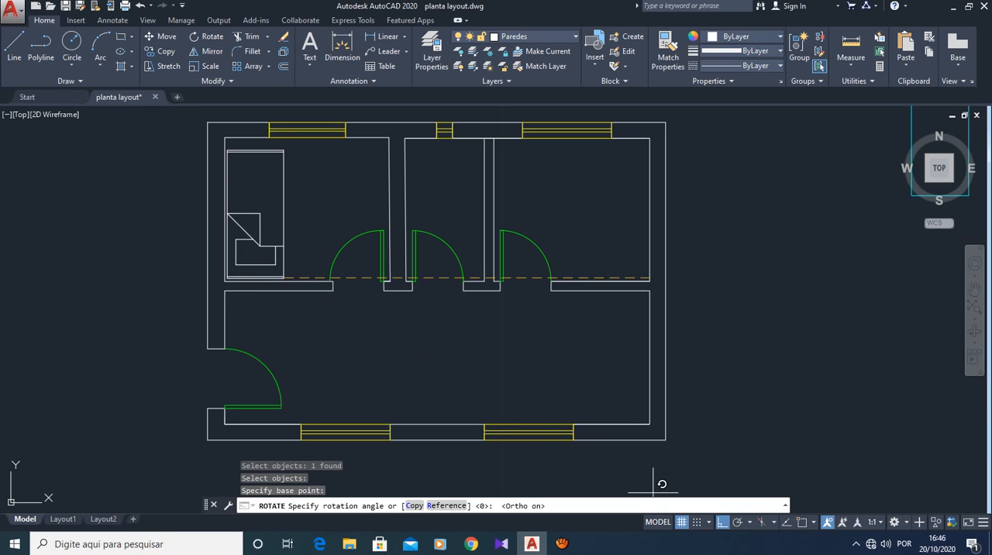
{"action": "left_click", "coordinate": [252, 228]}
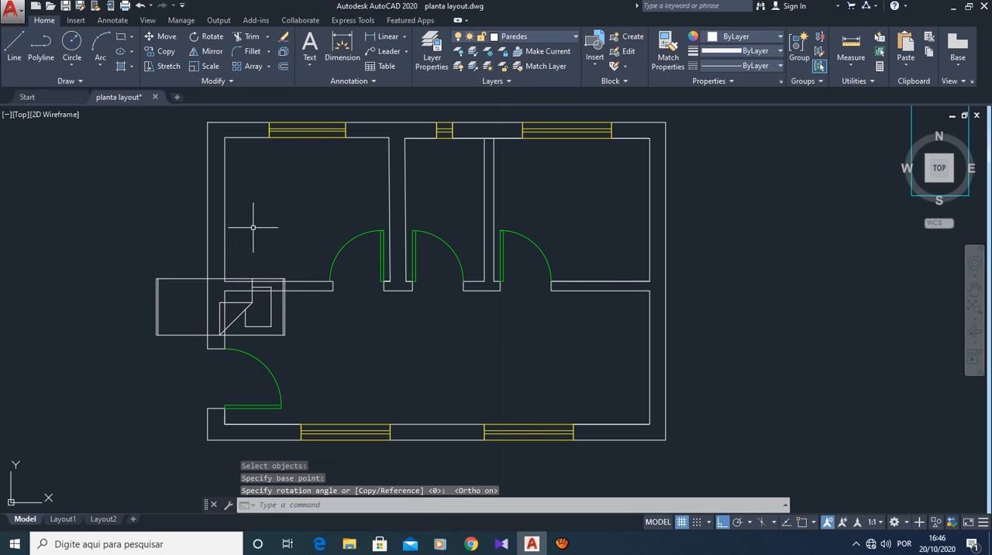
{"action": "key", "text": "Escape"}
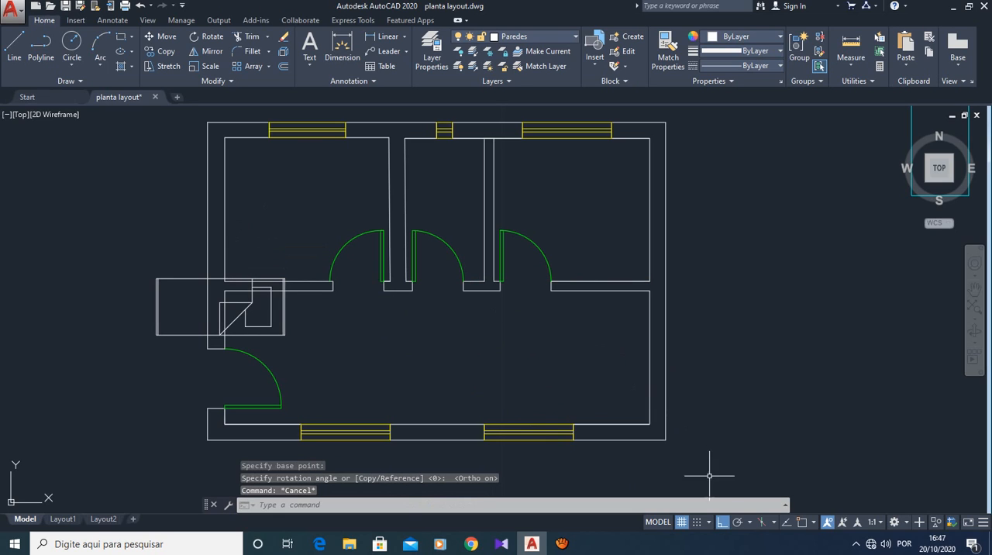
- With Ortho off, move the rotated bed by its upper-right corner against the upper-left bedroom's right wall, above the door
{"action": "key", "text": "F8"}
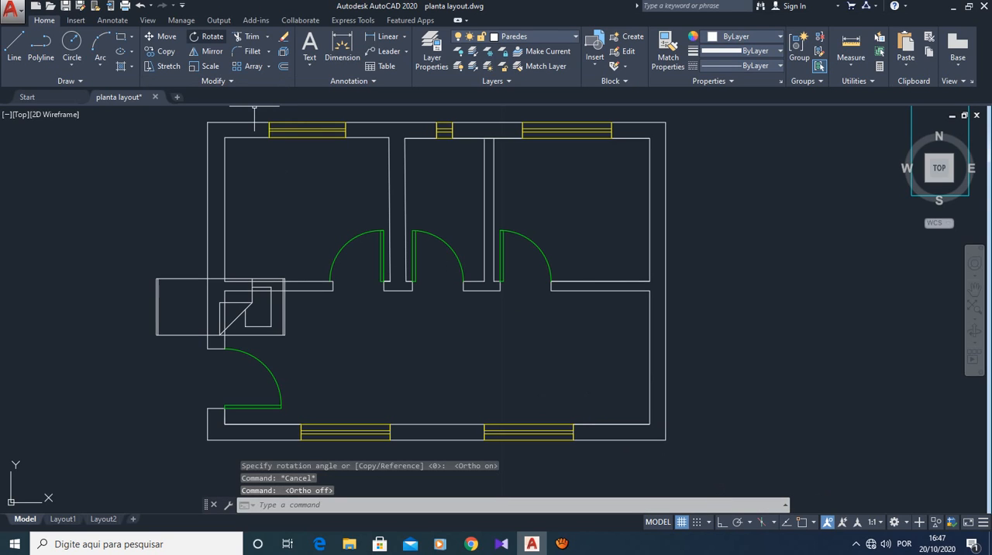
{"action": "left_click", "coordinate": [161, 37]}
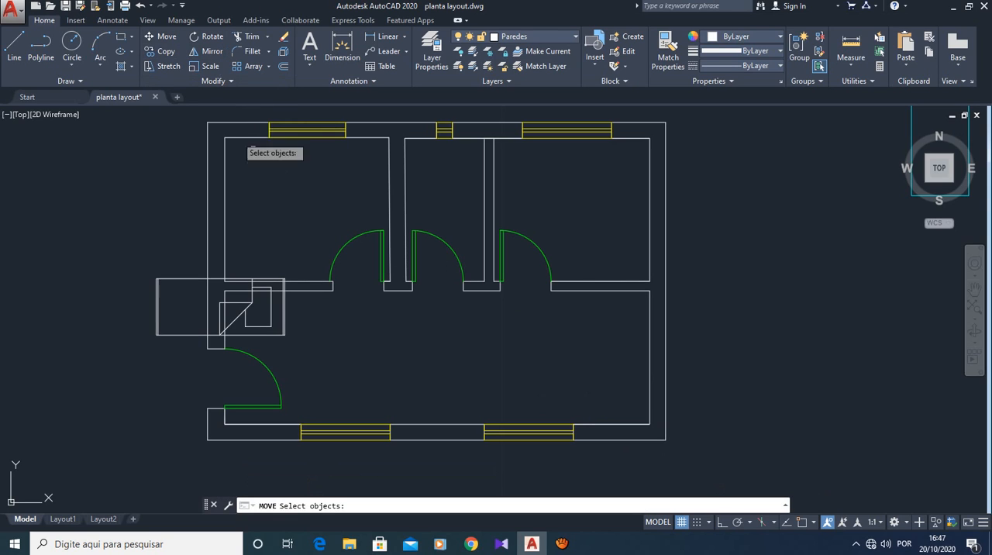
{"action": "left_click", "coordinate": [284, 325]}
{"action": "key", "text": "Return"}
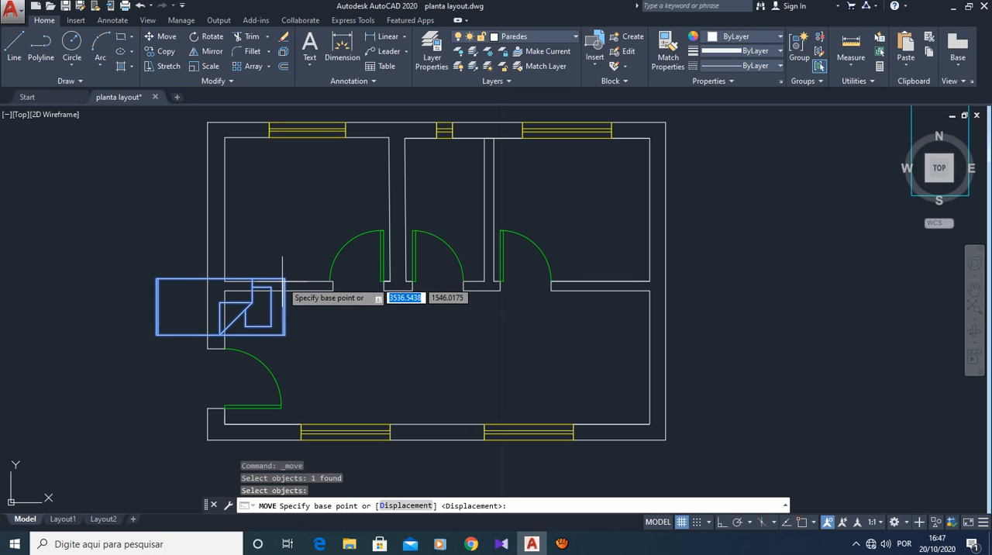
{"action": "left_click", "coordinate": [284, 279]}
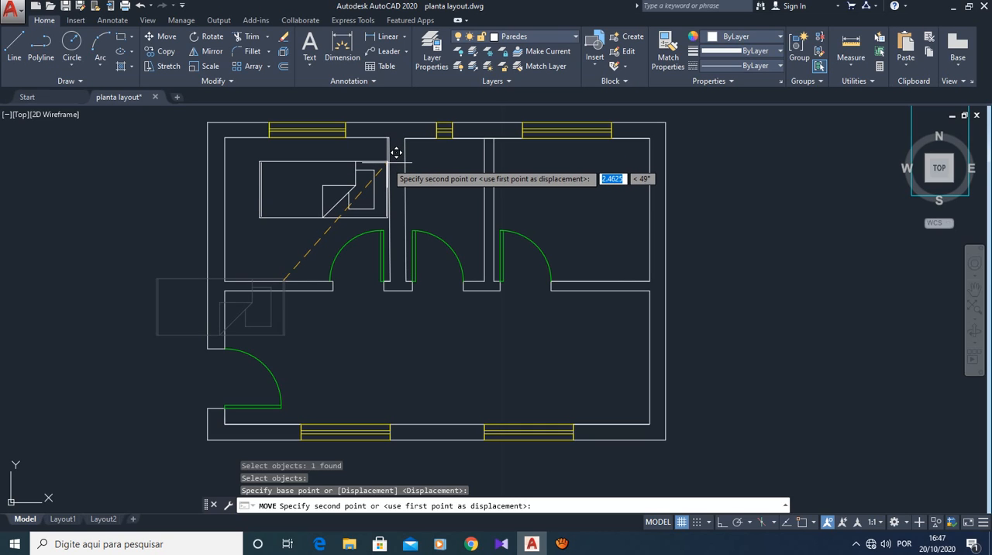
{"action": "left_click", "coordinate": [387, 163]}
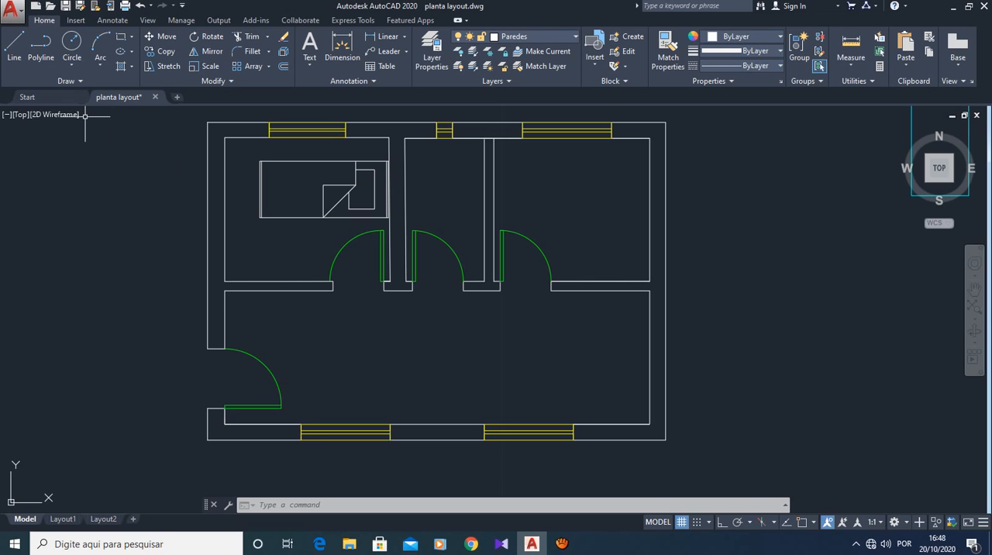
{"action": "key", "text": "Escape"}
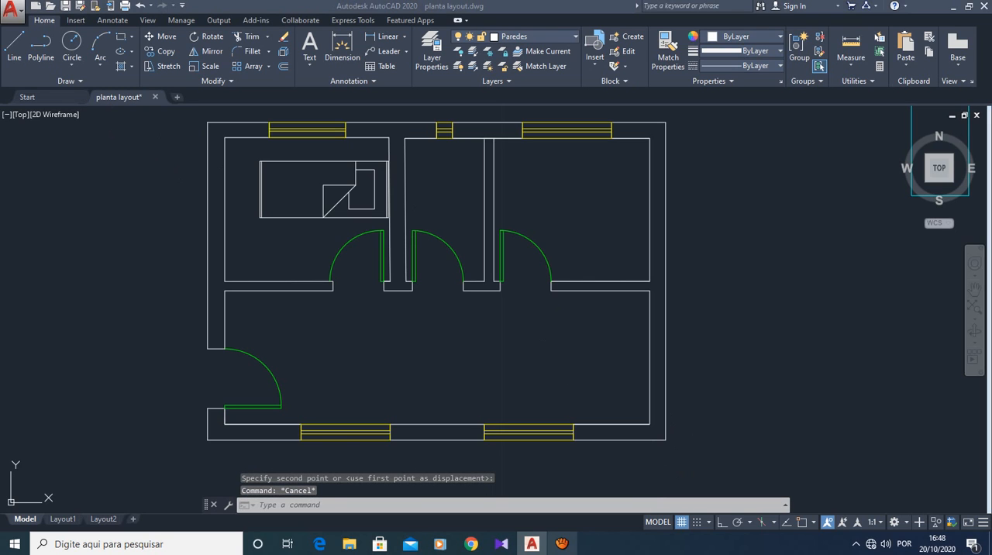
{"action": "left_click", "coordinate": [562, 544]}
{"action": "left_click", "coordinate": [656, 179]}
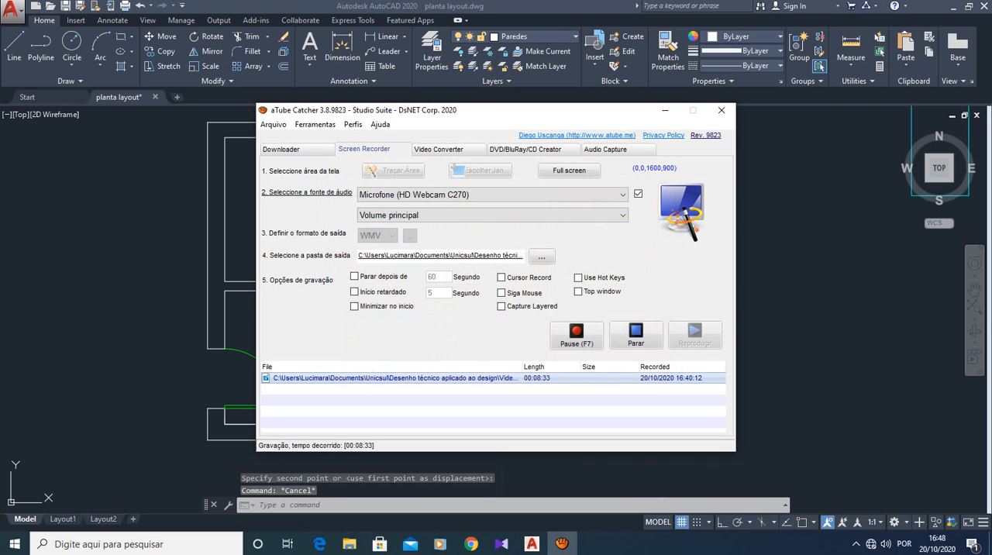